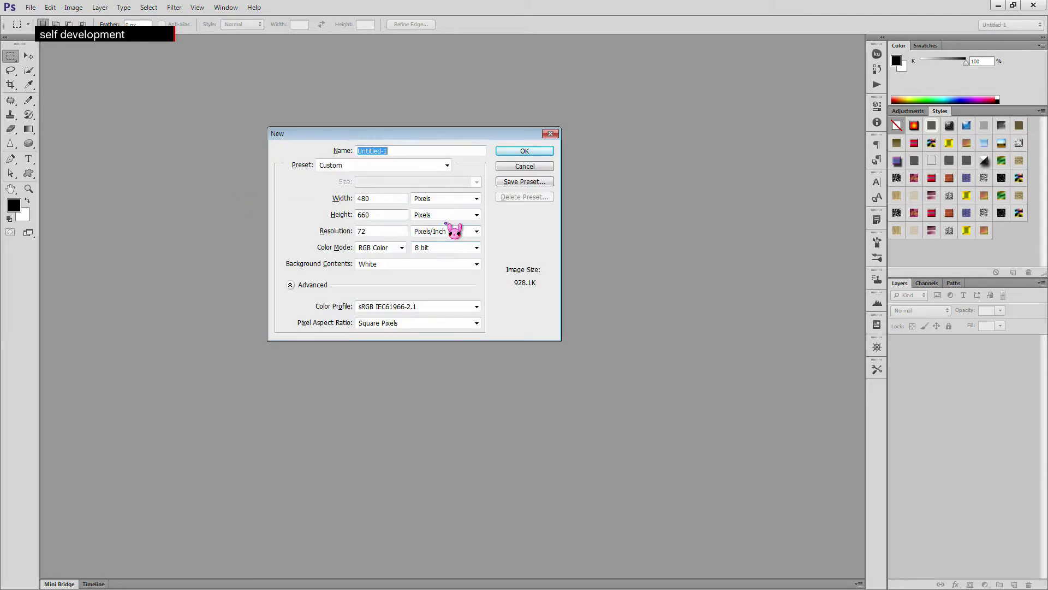
- Create a new document 600 pixels wide and 600 pixels high
double_click(374, 199)
text(600)
key(Tab)
key(Tab)
text(600)
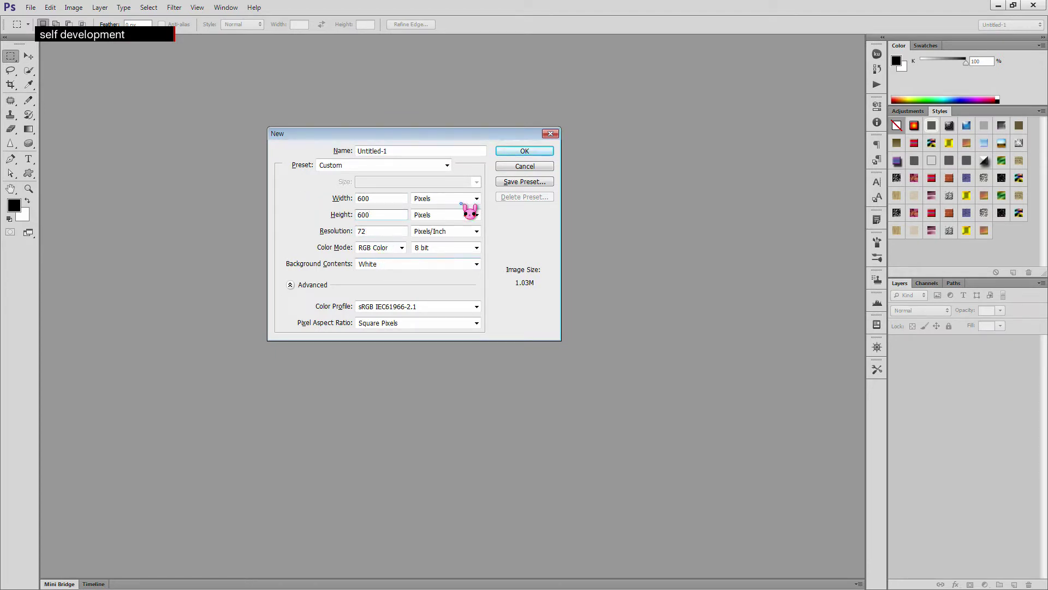
click(525, 152)
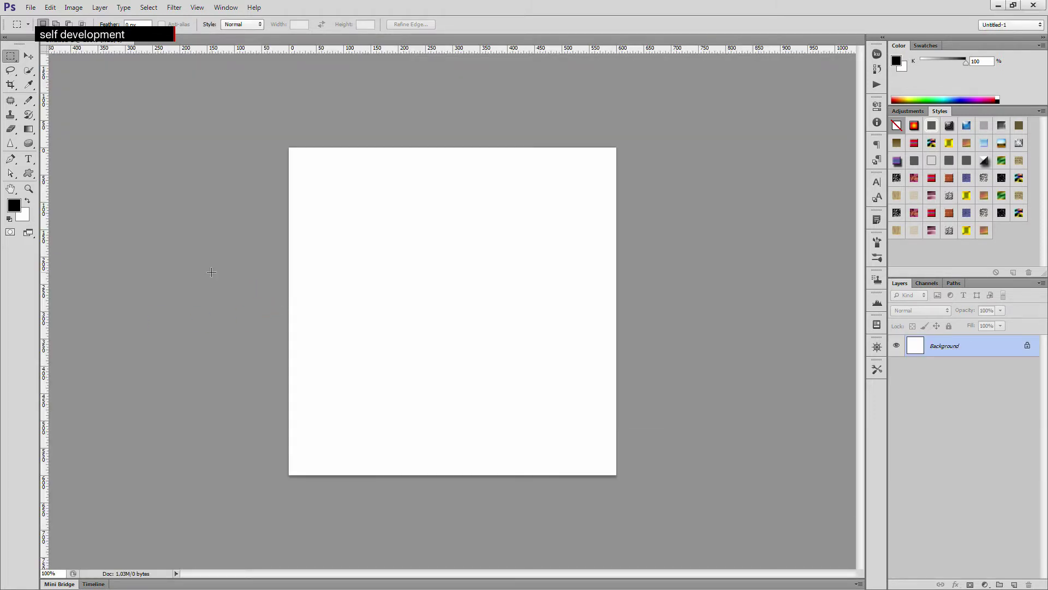
- Hide the rulers and show them again
key(ctrl+r)
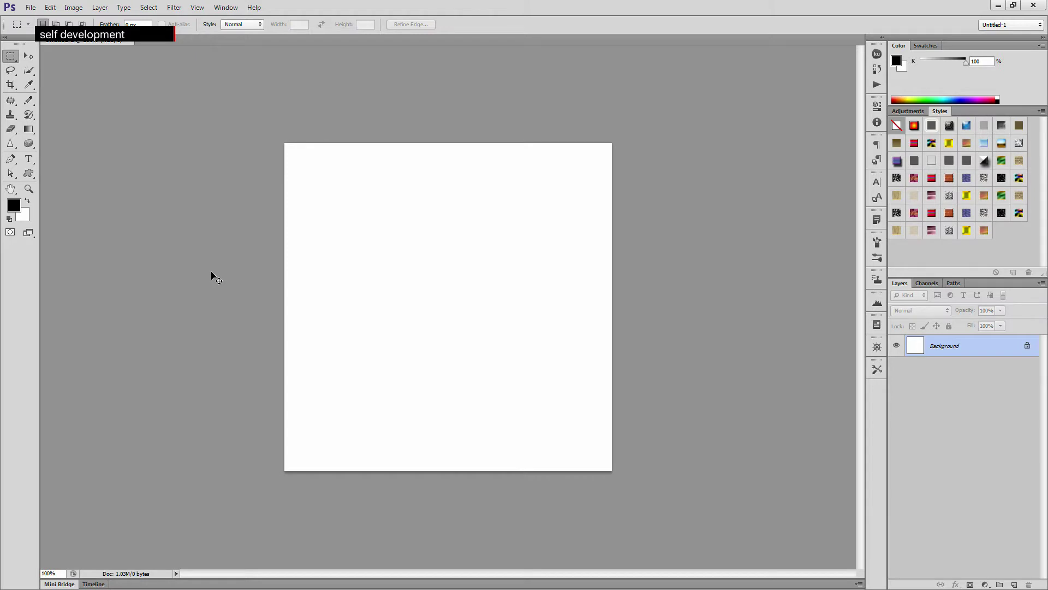
key(ctrl+r)
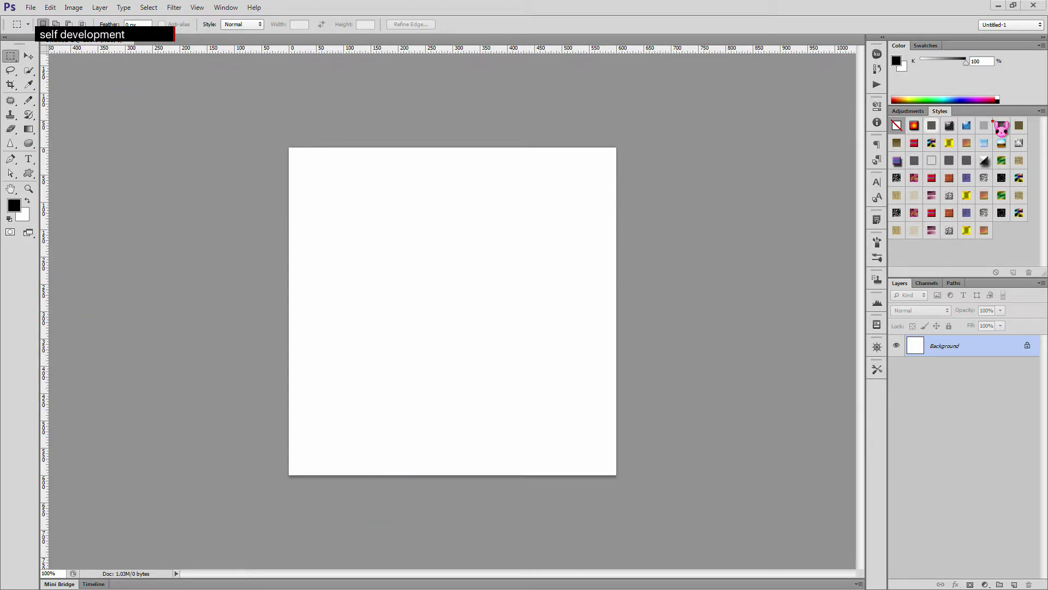
- Set the Info panel's mouse coordinate ruler units to Pixels and collapse the panel
click(877, 122)
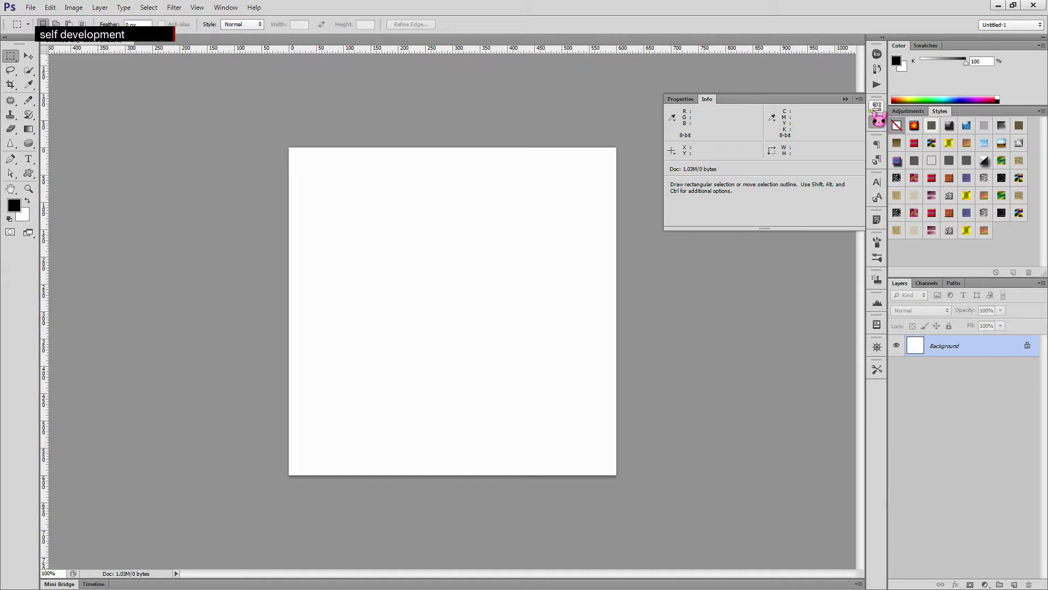
click(859, 100)
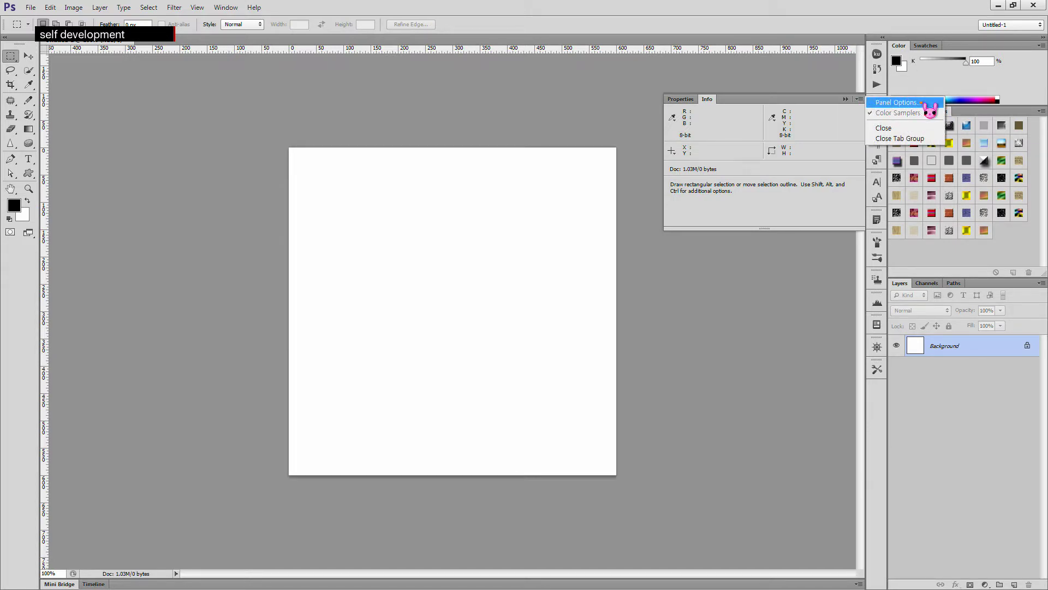
click(896, 103)
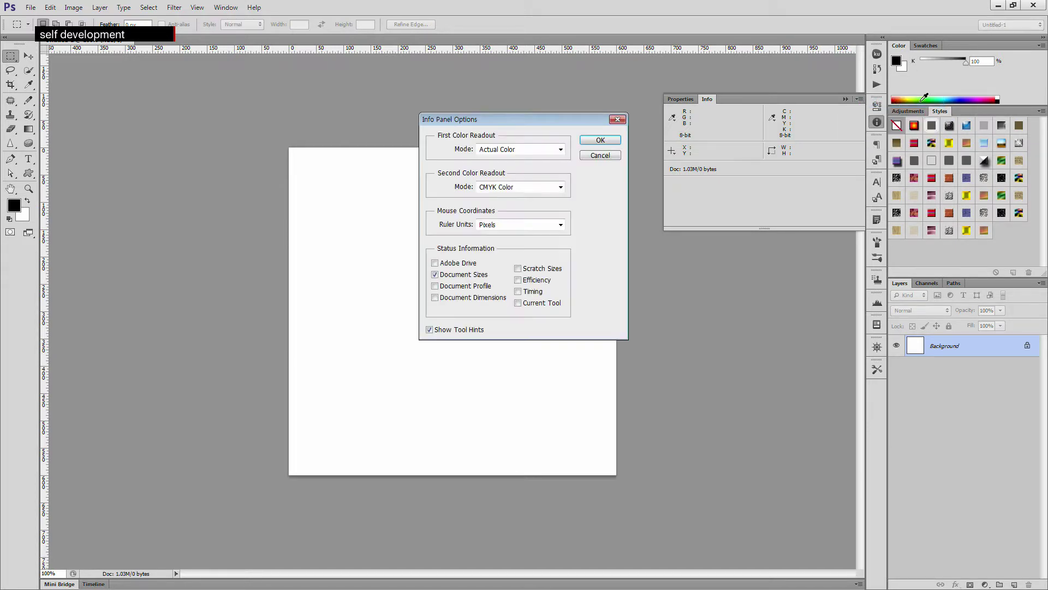
click(559, 224)
click(518, 225)
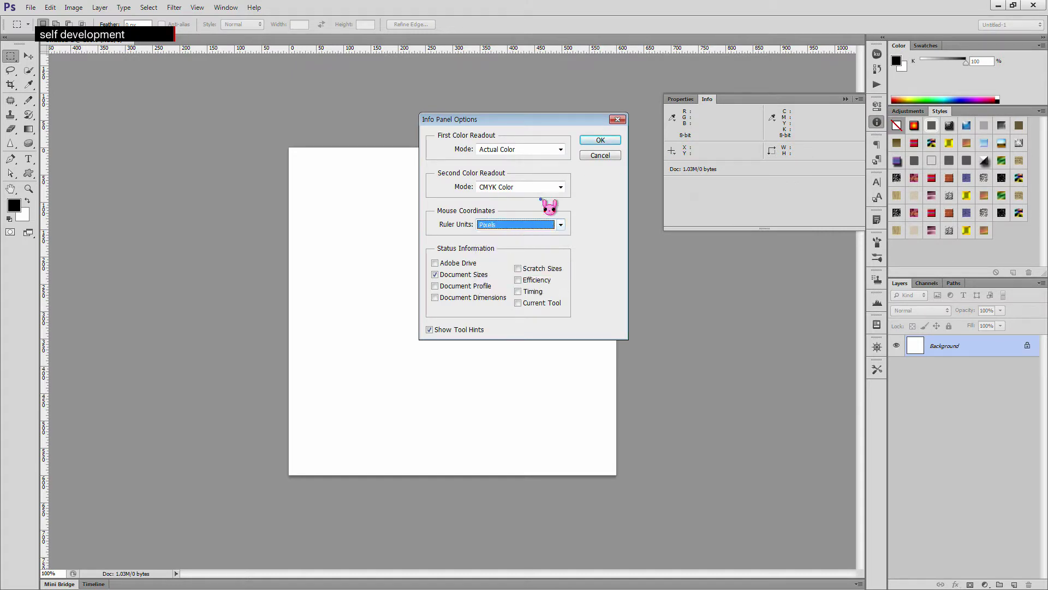
click(600, 141)
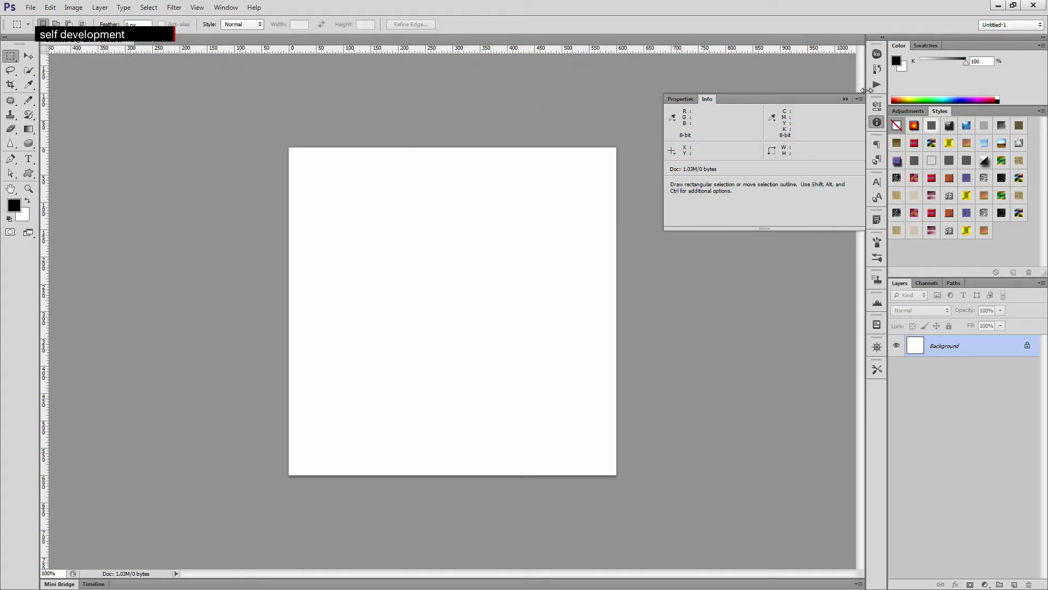
click(878, 123)
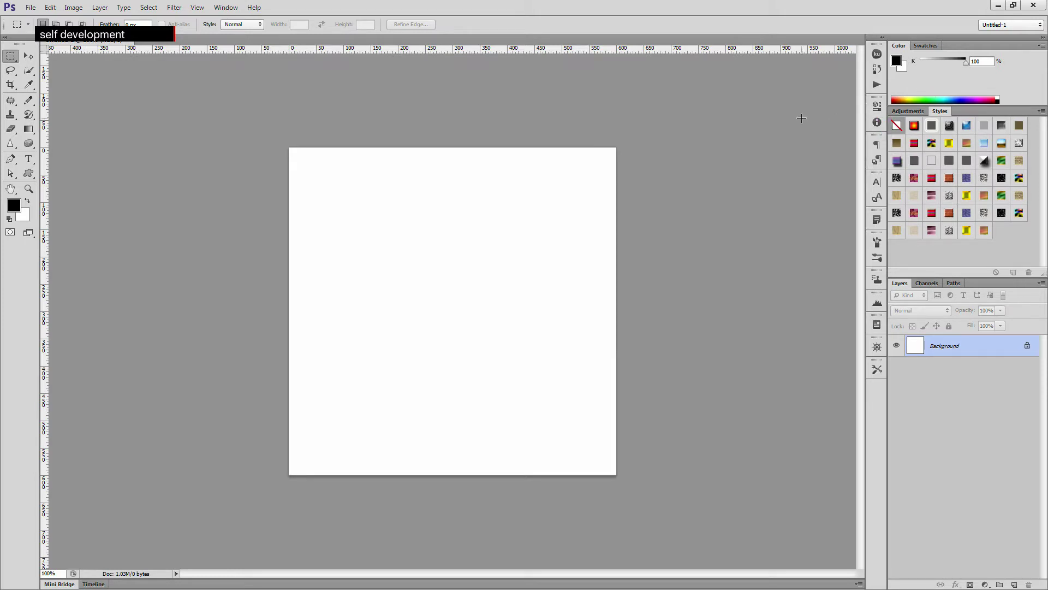
click(879, 125)
click(879, 124)
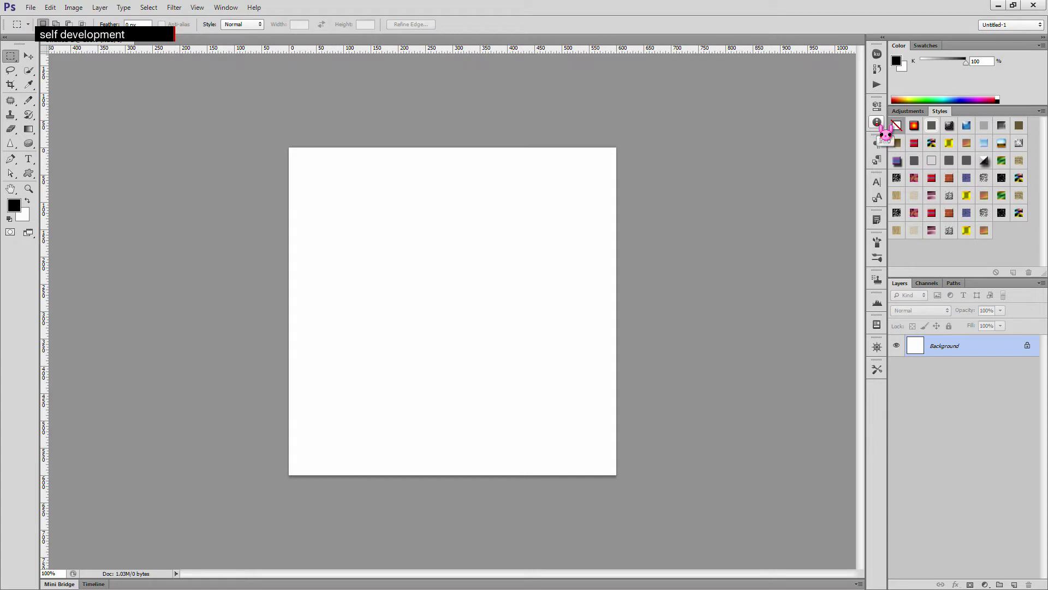
- Set the ruler units to Pixels in the Units & Rulers preferences
click(50, 8)
mouse_move(136, 402)
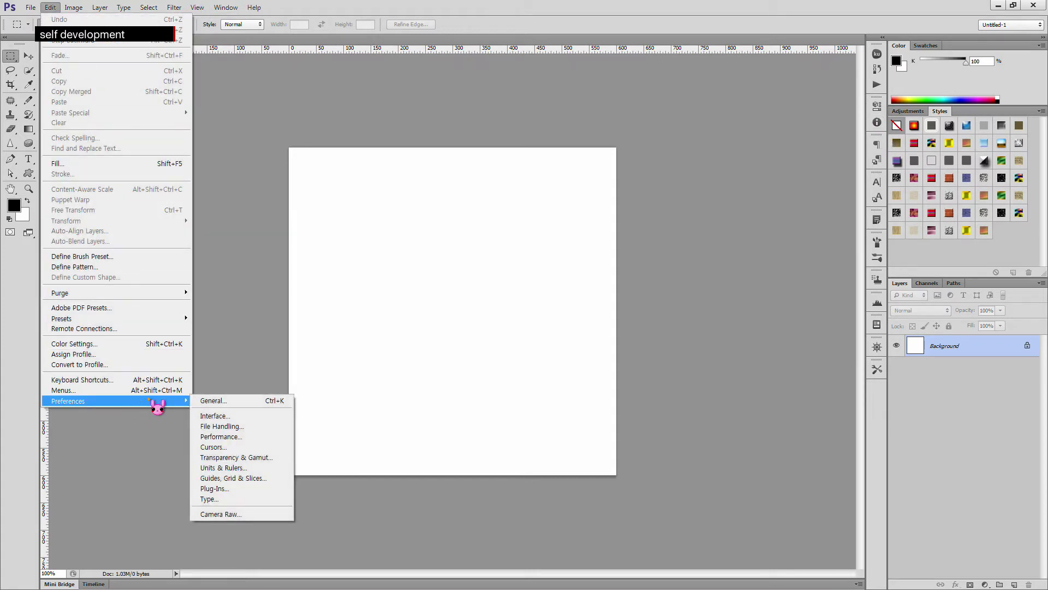
click(261, 469)
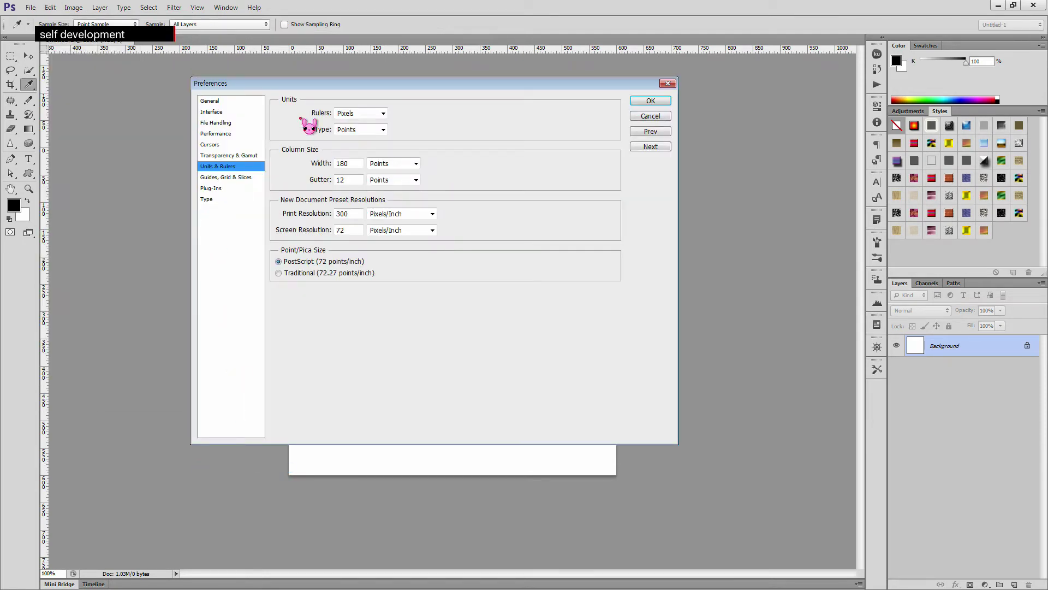
click(382, 114)
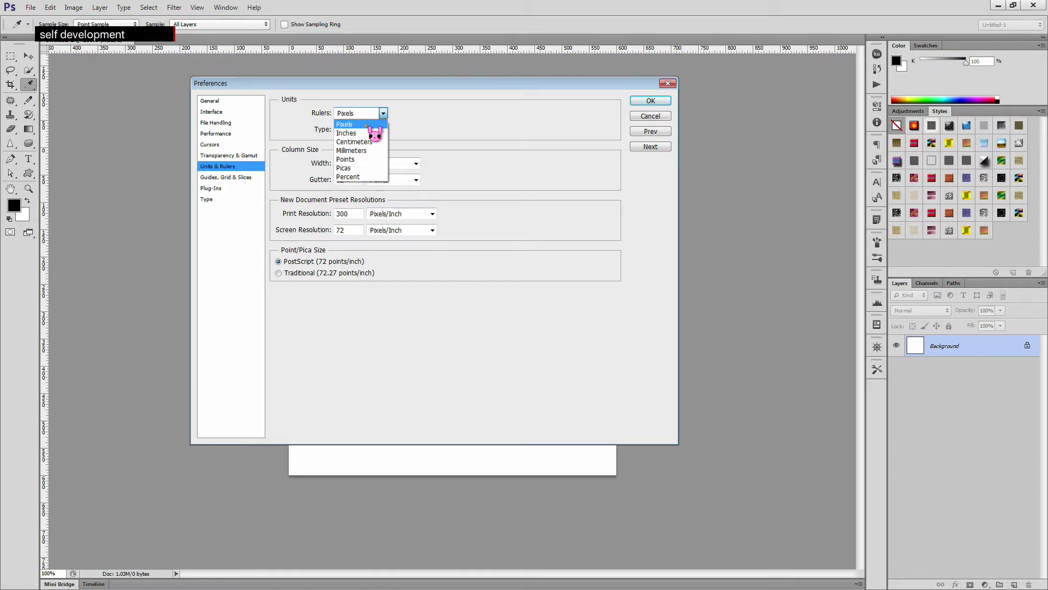
click(369, 125)
click(650, 101)
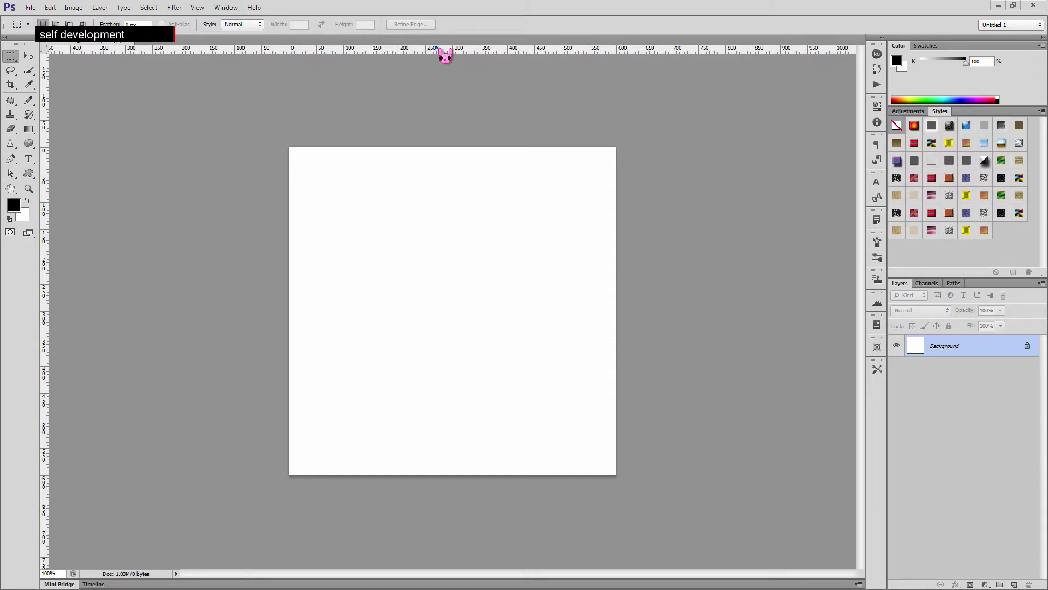
- Place a horizontal and a vertical guide through the canvas centre and lock the guides
drag(443, 49, 450, 312)
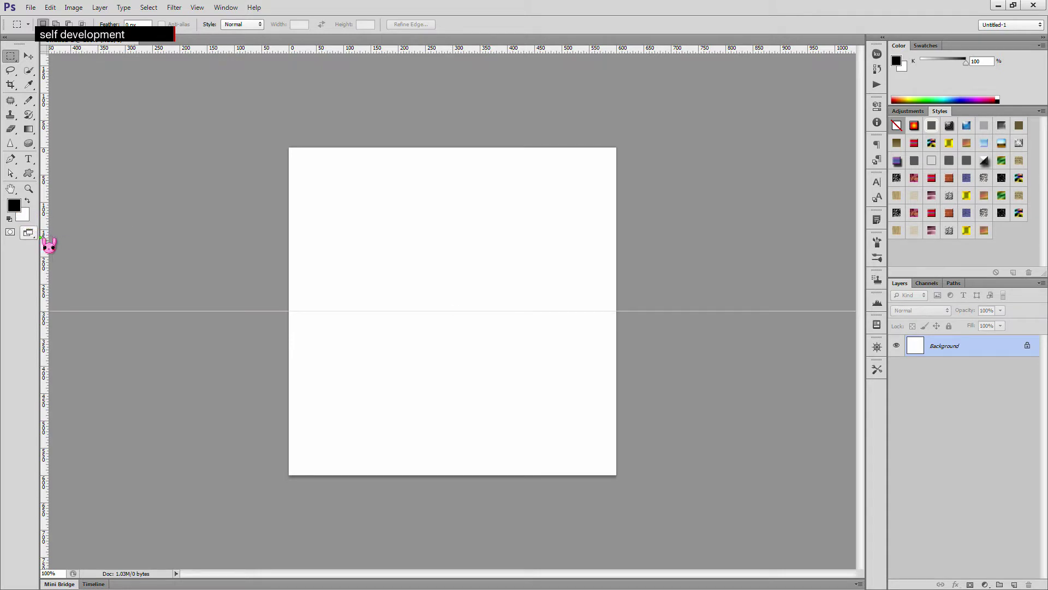
drag(46, 240, 452, 249)
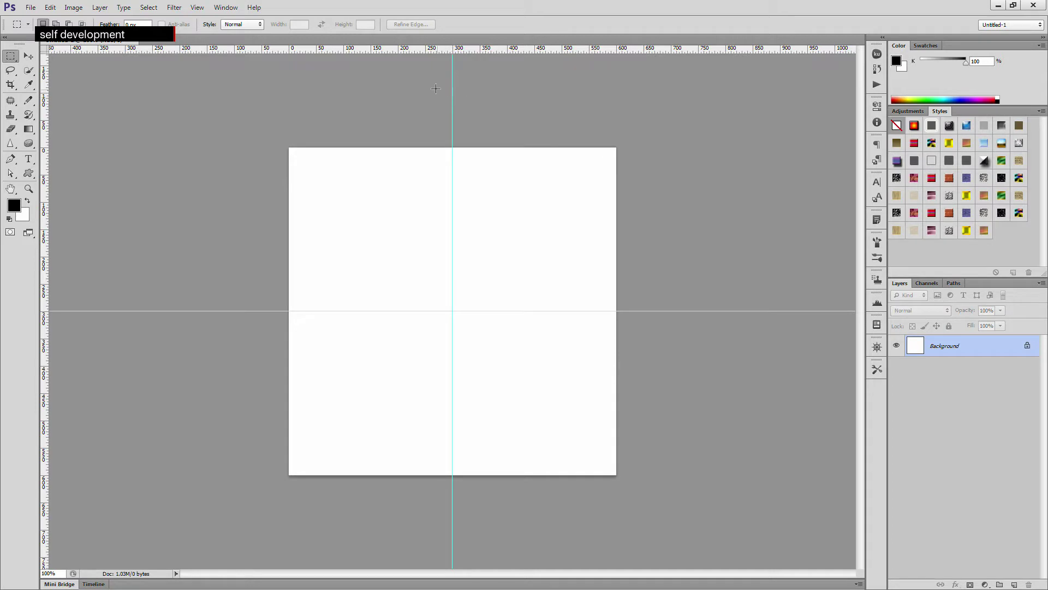
click(198, 8)
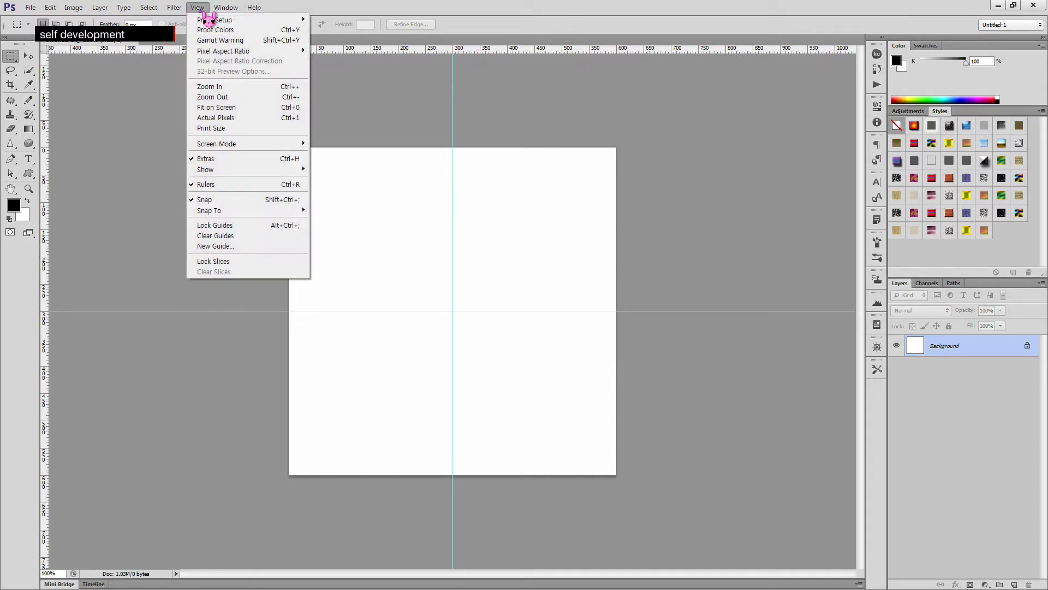
click(243, 225)
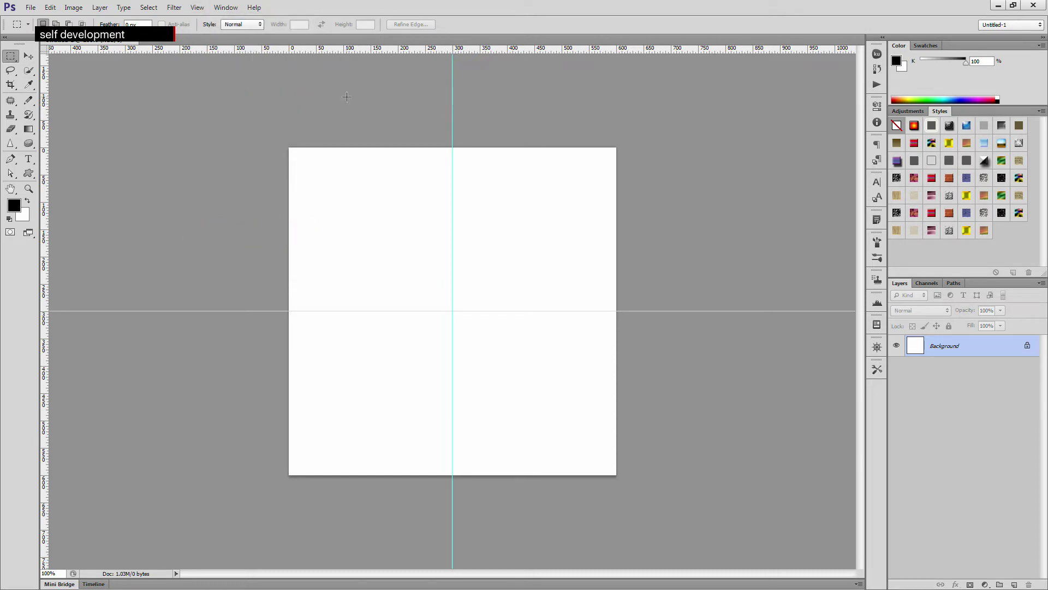
- Unlock the guides to try shifting the vertical guide, undo the move and lock the guides again
click(174, 8)
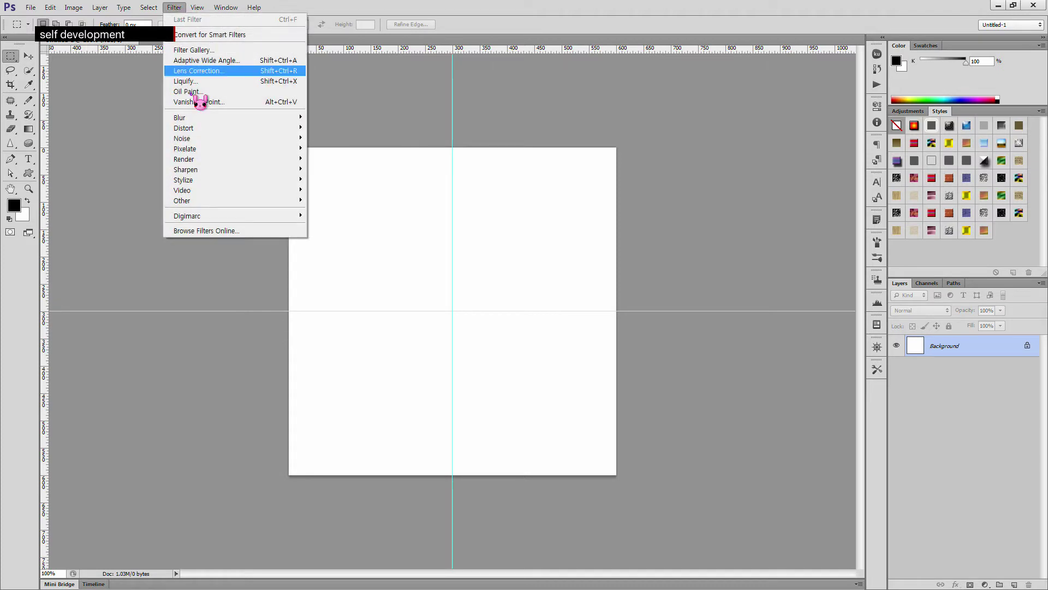
mouse_move(200, 8)
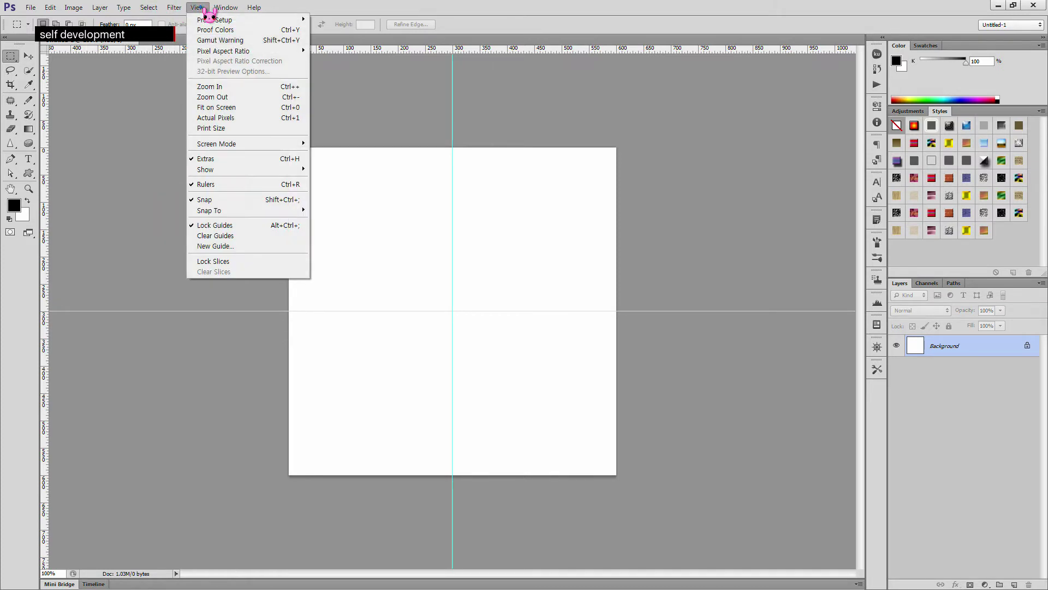
click(252, 225)
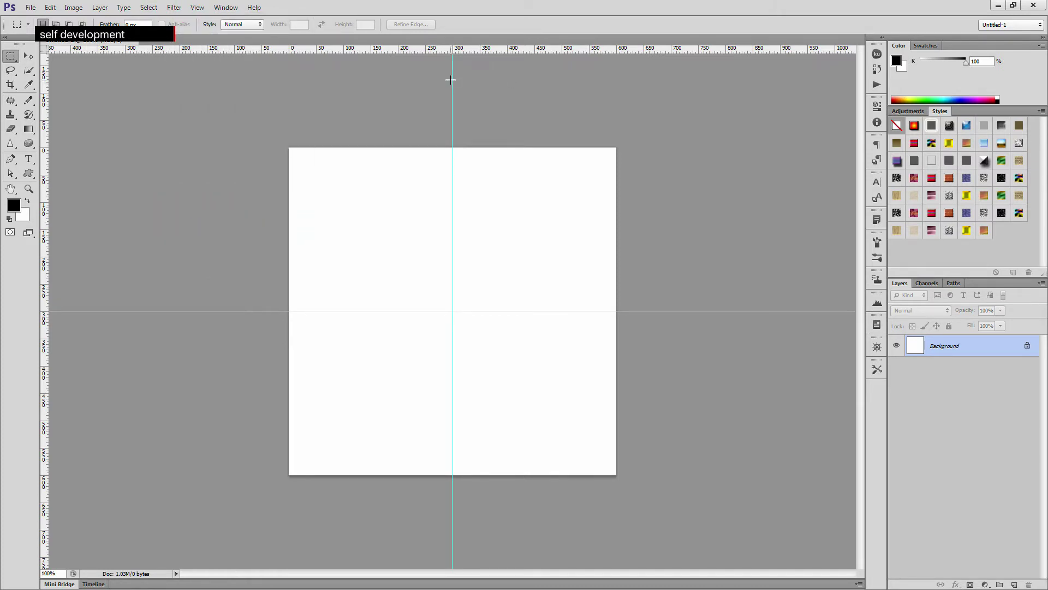
click(29, 56)
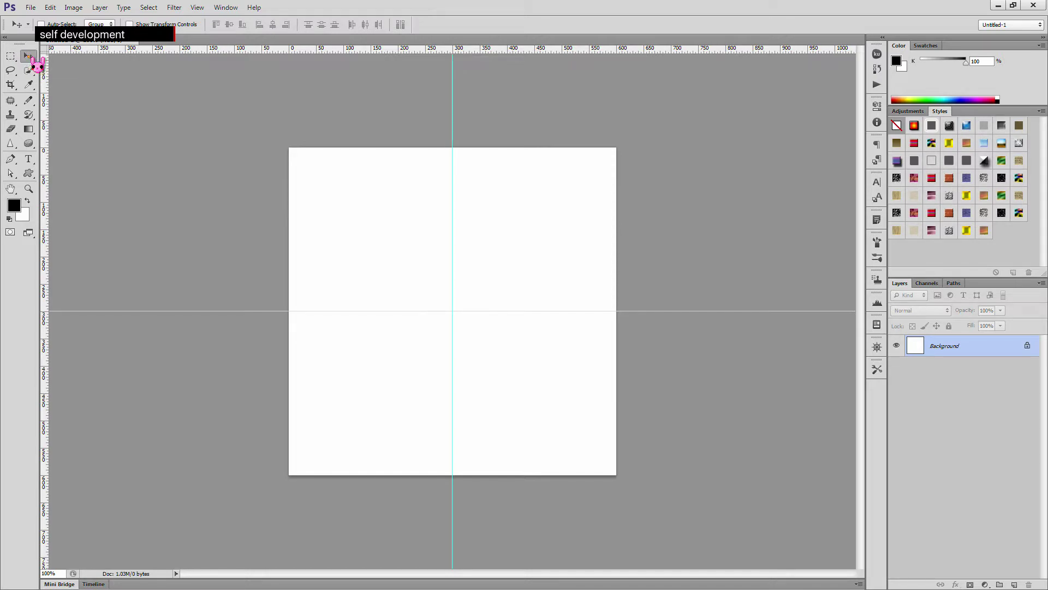
drag(453, 98, 428, 96)
key(ctrl+z)
click(197, 8)
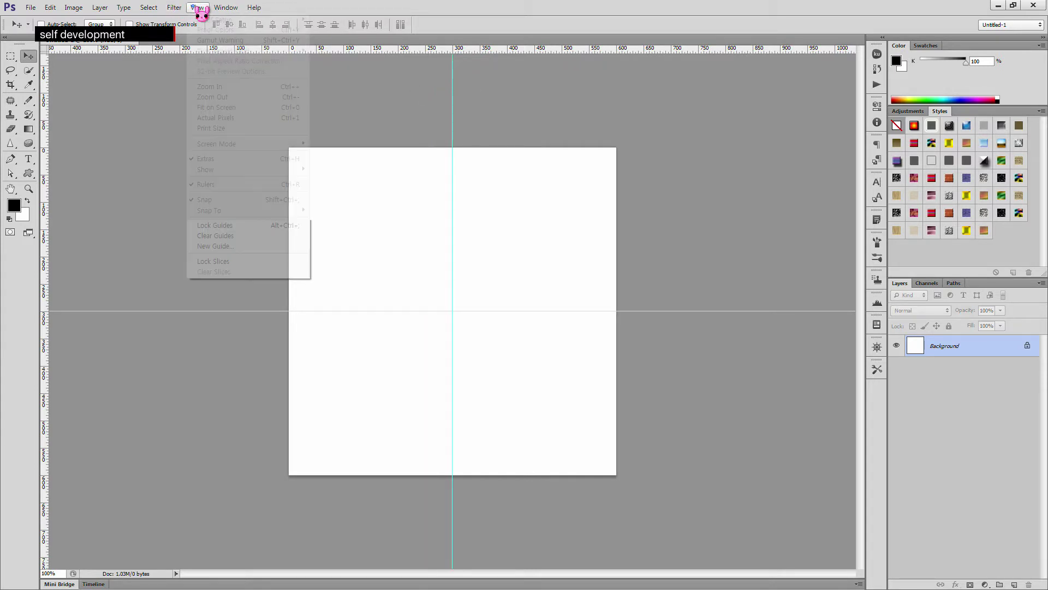
click(237, 225)
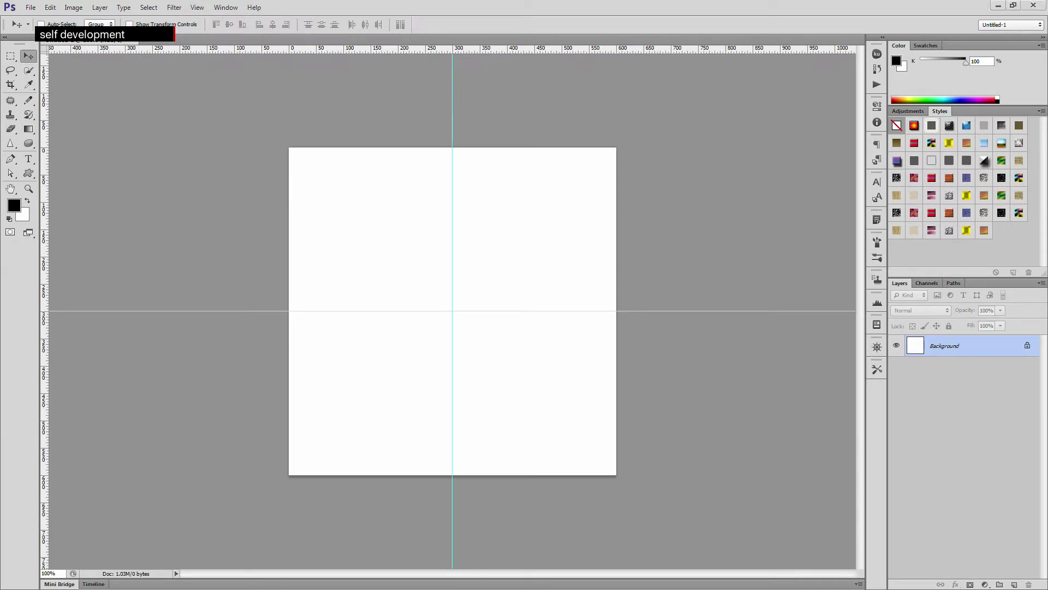
- Draw a circular selection about 320 pixels in diameter, centred on the guide intersection, with the Elliptical Marquee Tool
click(10, 56)
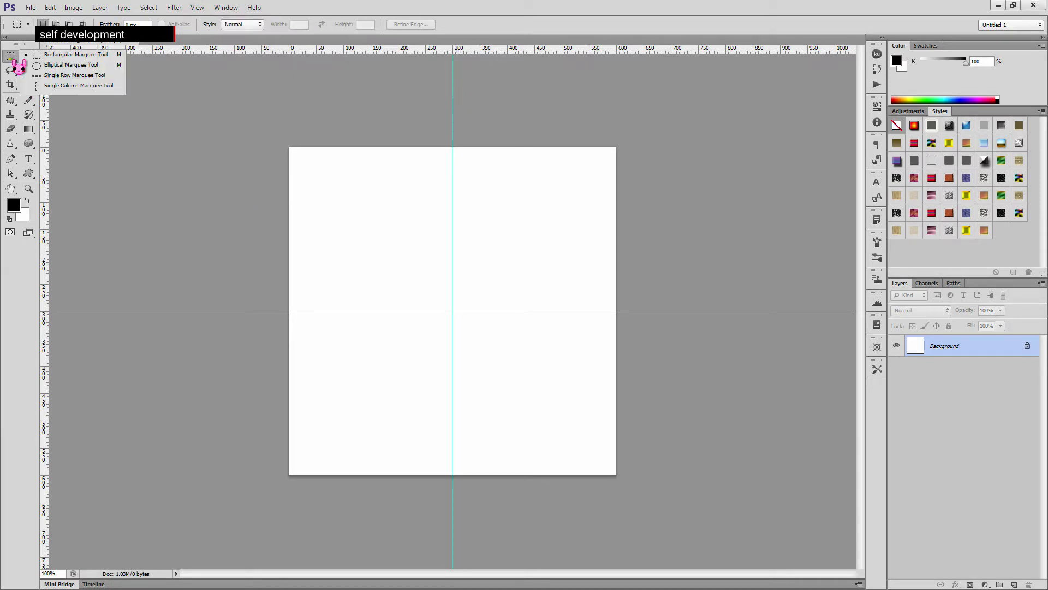
click(104, 67)
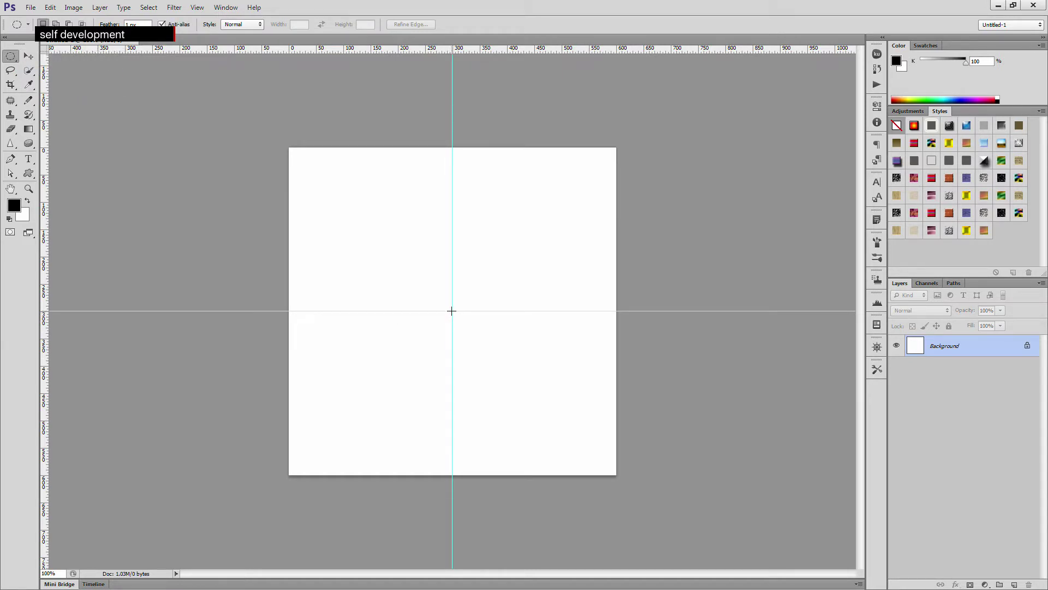
drag(452, 311, 543, 398)
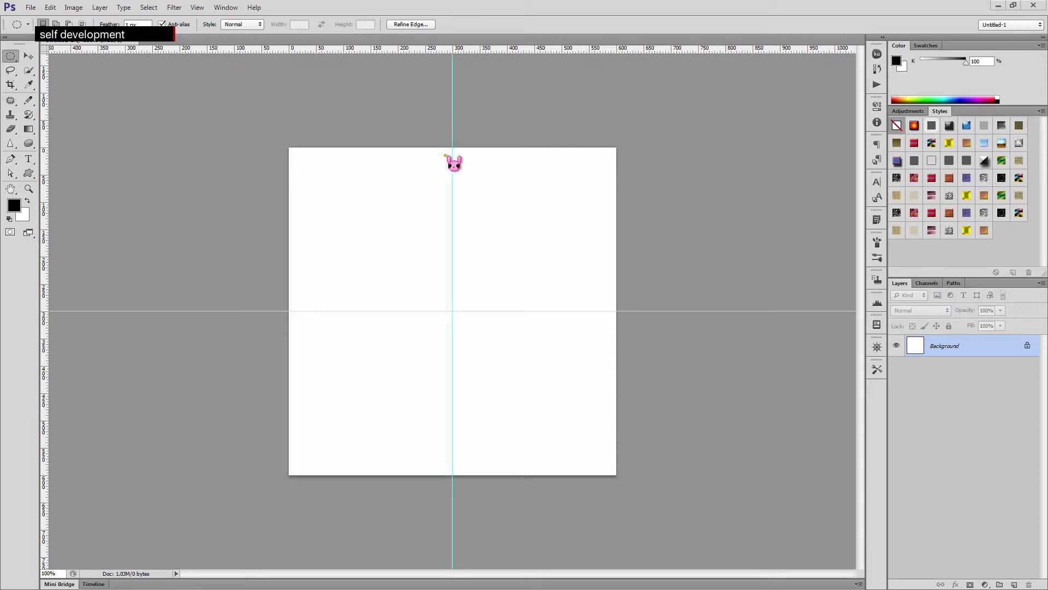
click(540, 2)
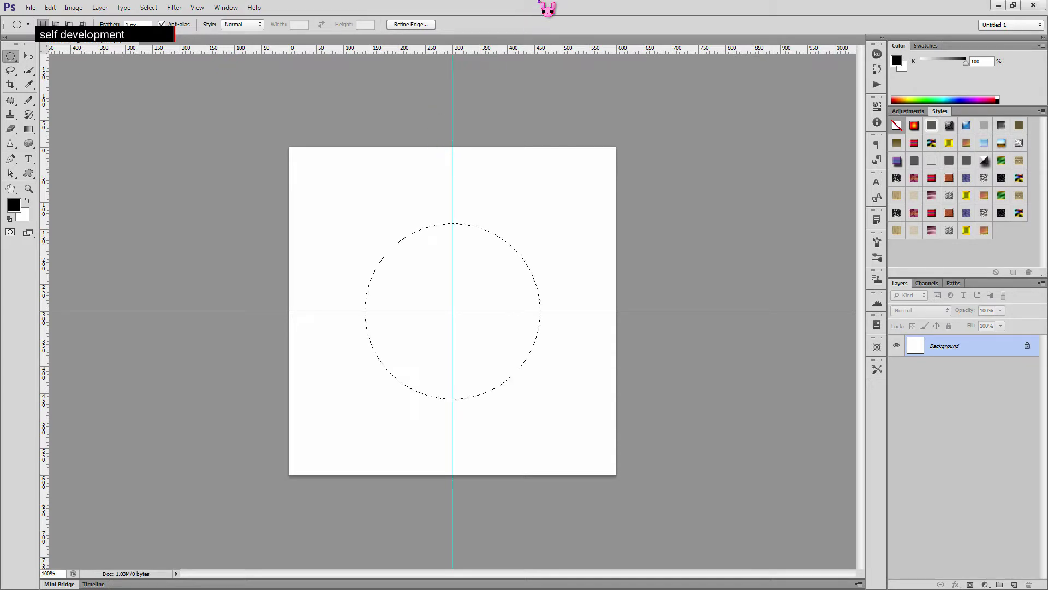
- Set the foreground colour to light pink-violet #ea96ed
click(16, 209)
mouse_move(613, 432)
mouse_down()
mouse_move(612, 400)
mouse_move(510, 383)
mouse_up()
click(581, 387)
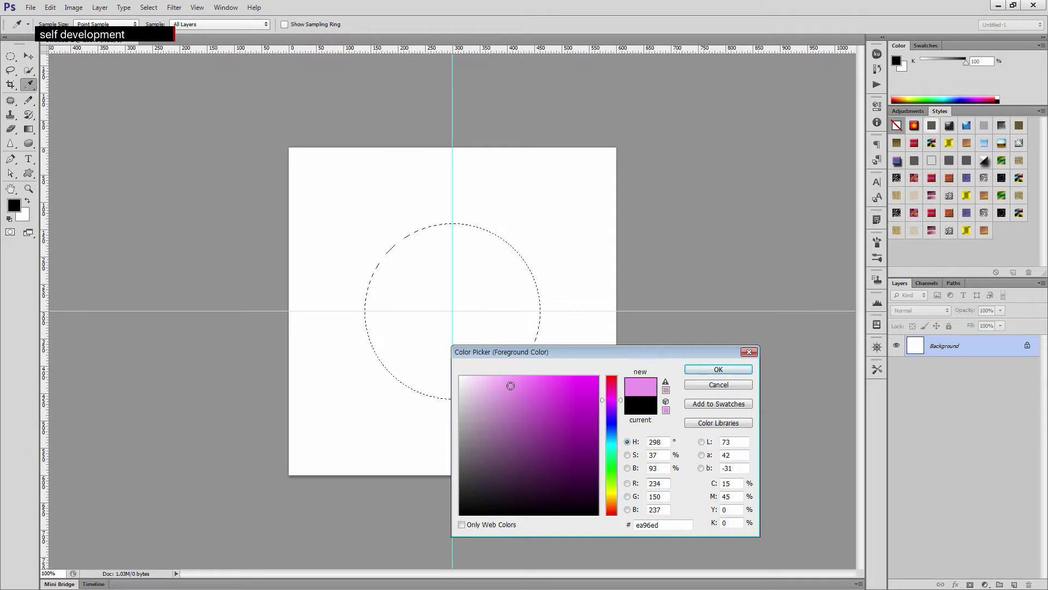
click(717, 370)
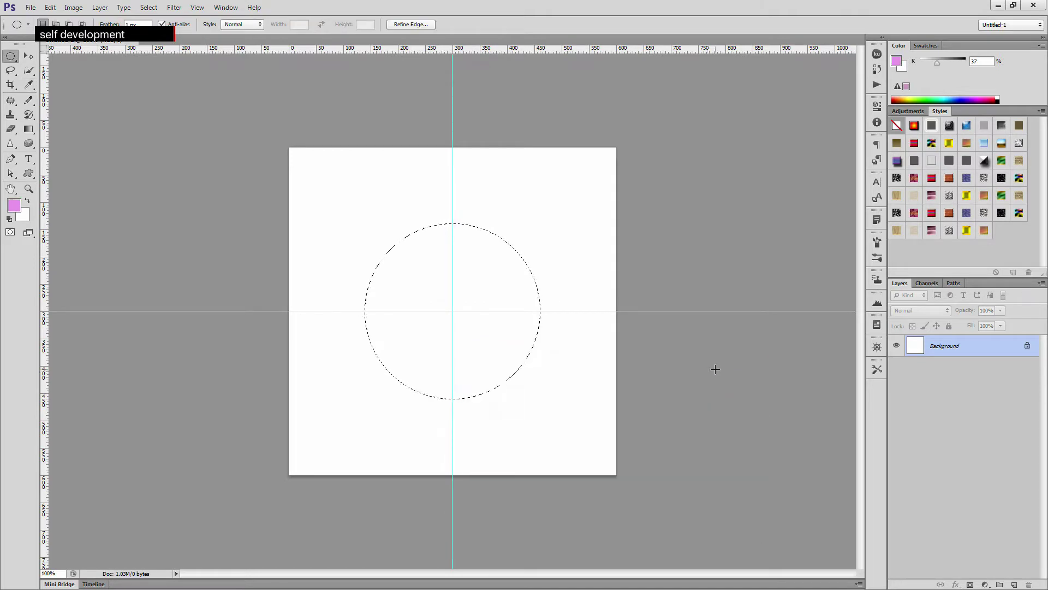
- Add a new layer, fill the circular selection with the foreground colour and deselect
click(1014, 585)
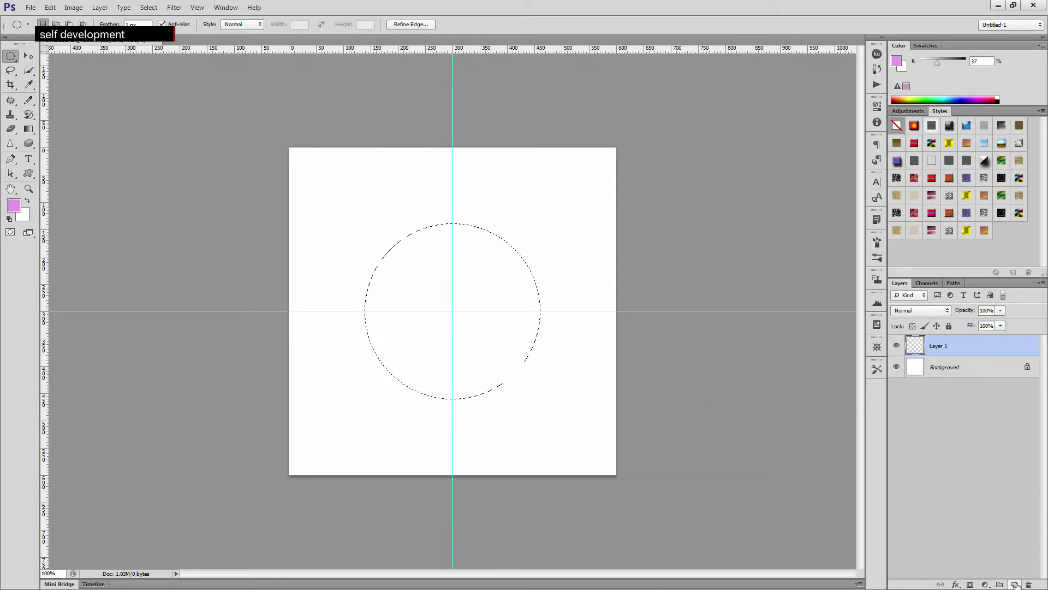
key(alt+BackSpace)
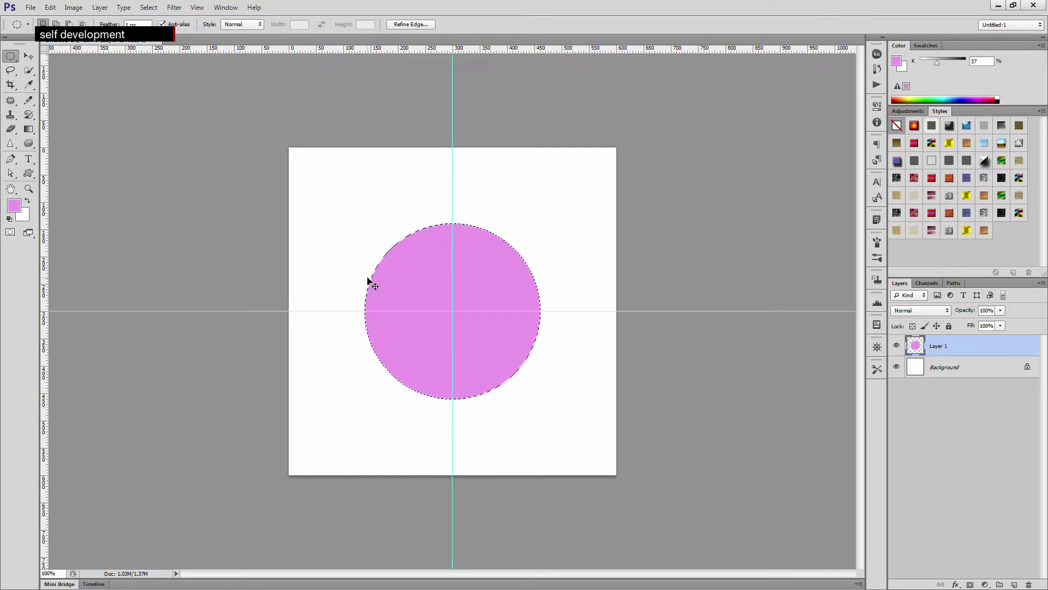
key(ctrl+d)
- Cut a centred circular hole about 175 pixels in diameter out of the pink disc and deselect
drag(452, 310, 503, 358)
key(Delete)
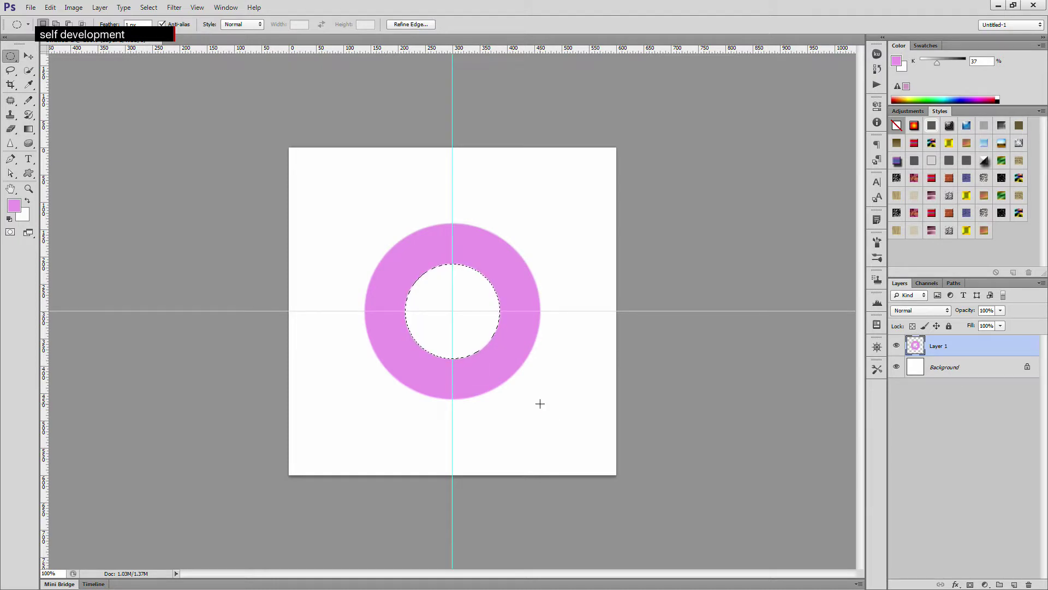
key(ctrl+d)
- Delete the ring's upper part to just below the horizontal guide with a rectangular selection about 429 by 220 pixels, then deselect
right_click(10, 56)
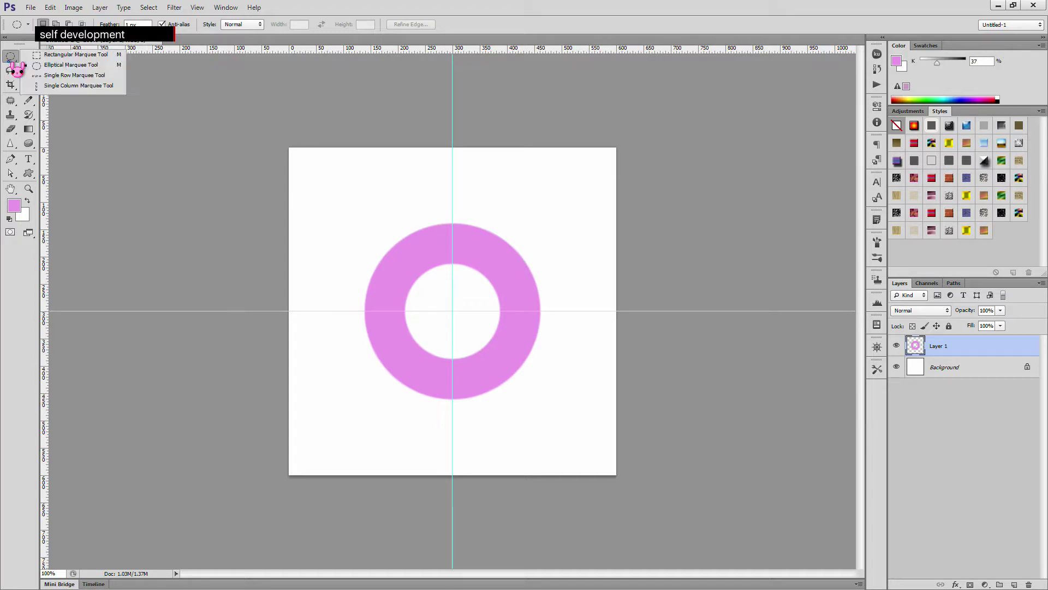
click(59, 59)
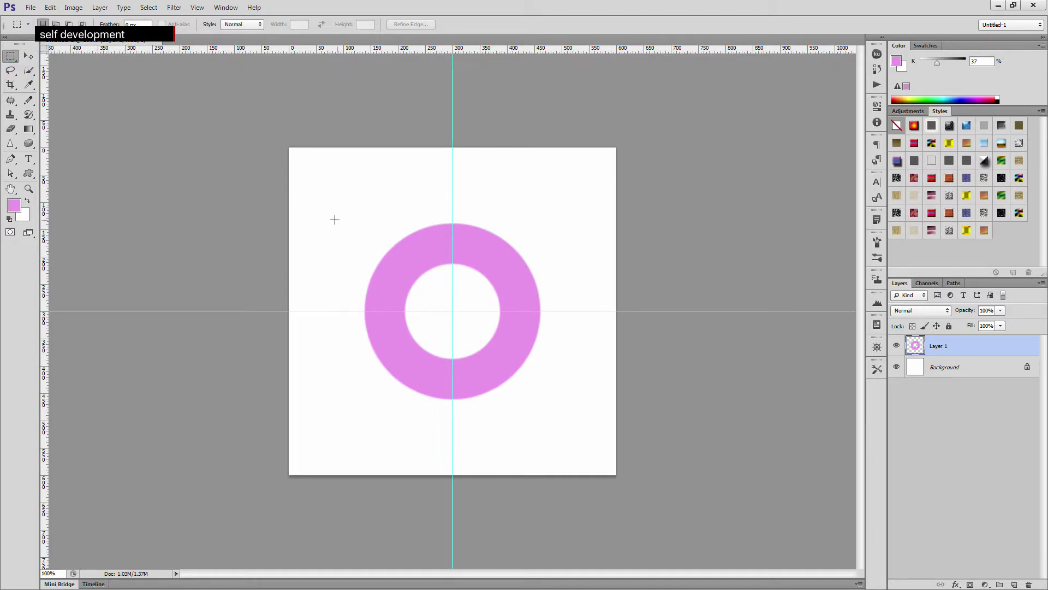
drag(332, 204, 566, 324)
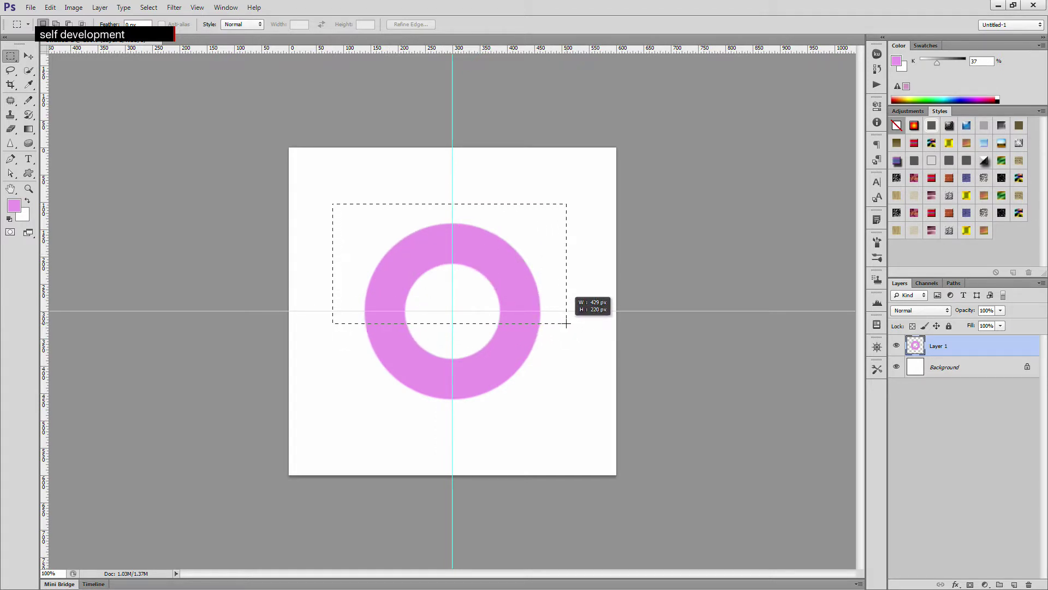
drag(566, 324, 566, 324)
key(Delete)
key(ctrl+d)
- Delete the right part of the half ring up to just left of the vertical guide with a rectangular selection and deselect
drag(563, 280, 440, 421)
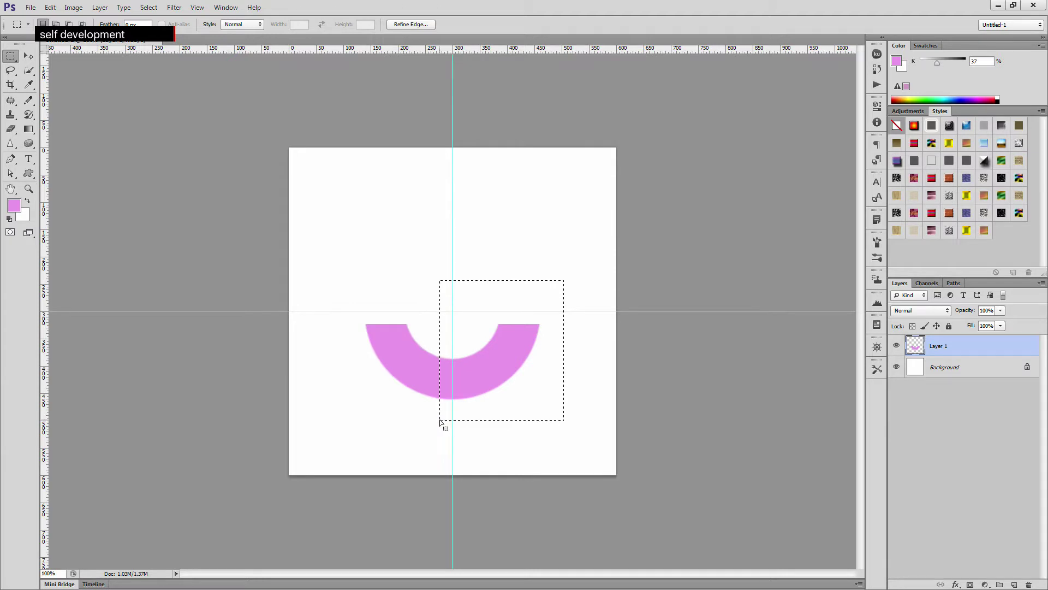
key(Delete)
click(423, 436)
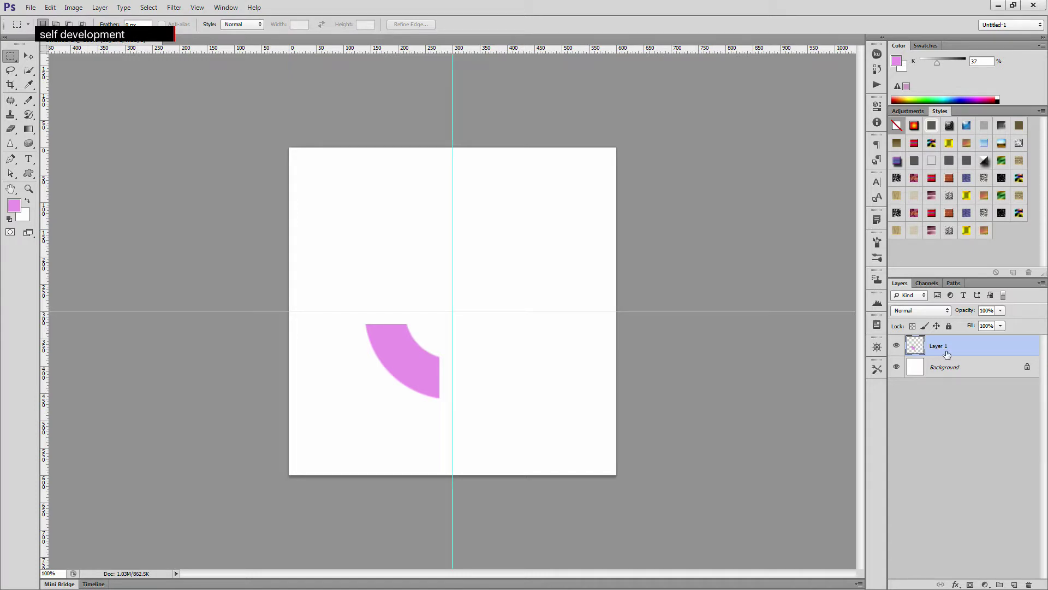
- Rotate the remaining ring segment 45° counter-clockwise about the guide intersection so it is centred on the vertical guide
key(ctrl+t)
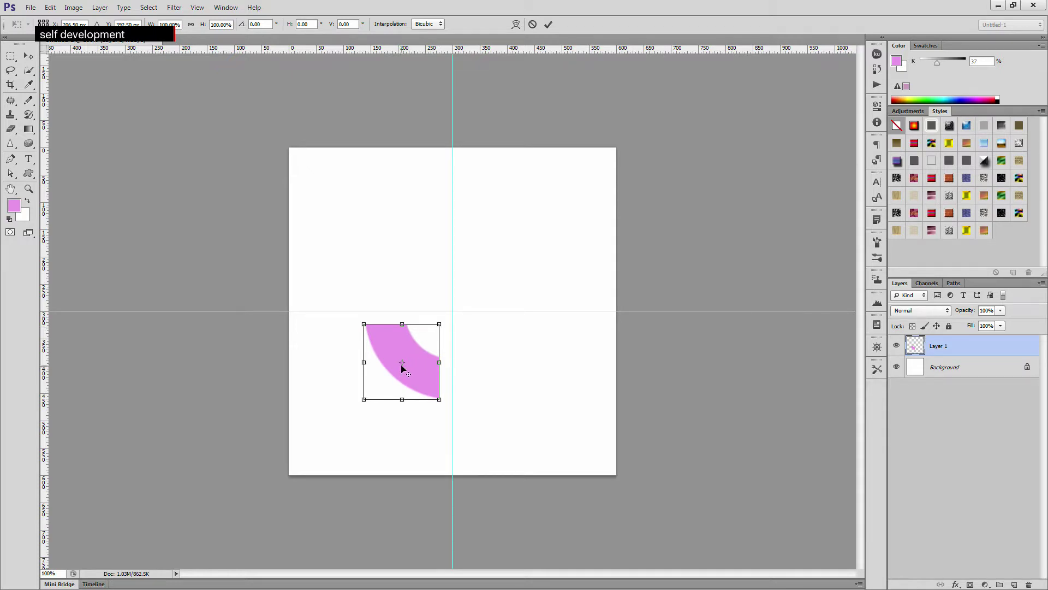
drag(403, 365, 452, 312)
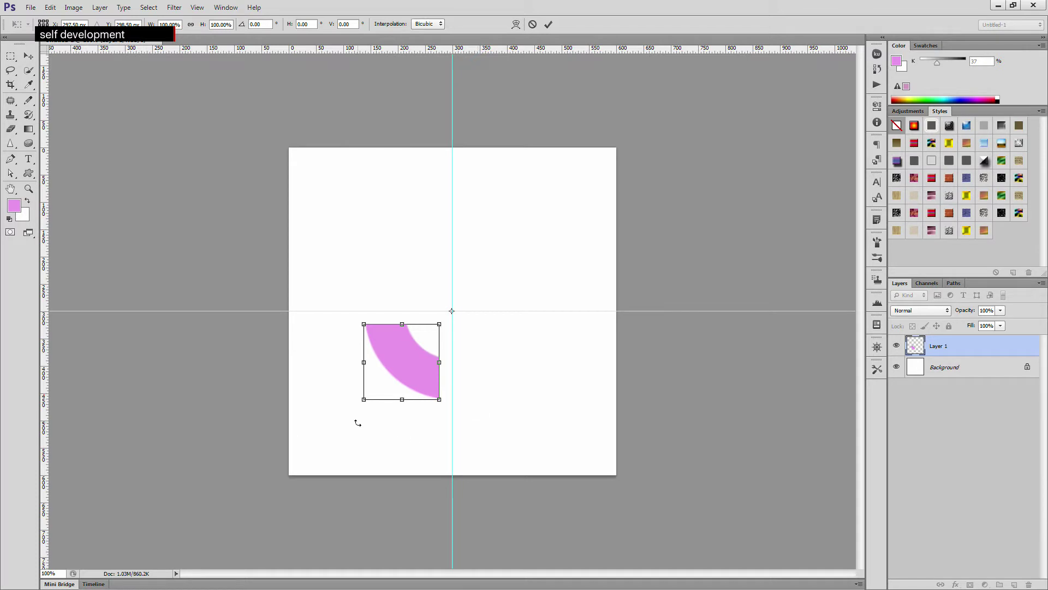
drag(350, 406, 459, 437)
key(Return)
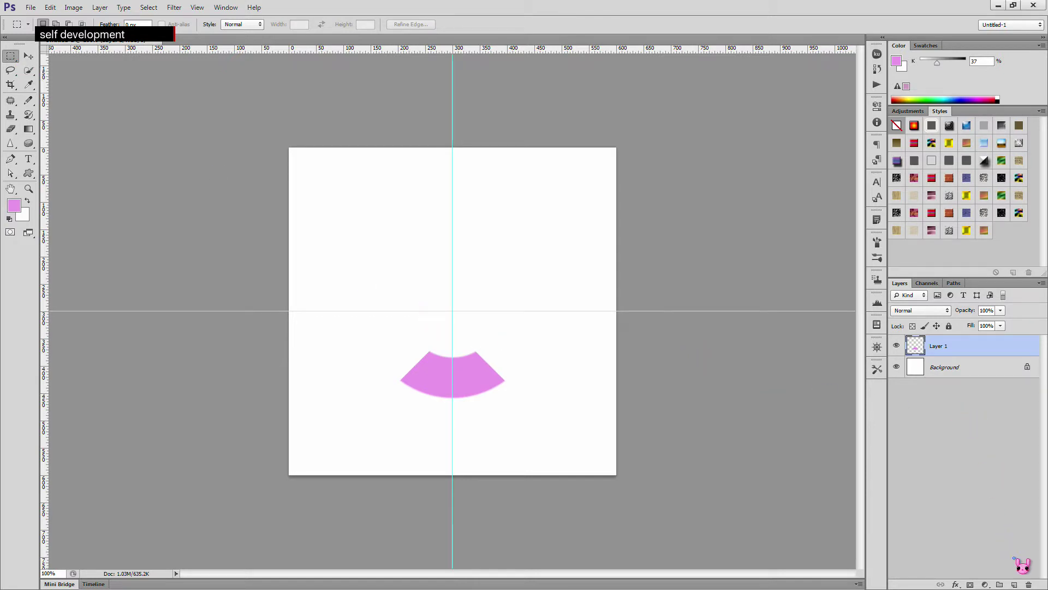
- Add a new layer with a pink-filled square about 40 pixels wide centred on the guide intersection, then deselect
click(1016, 584)
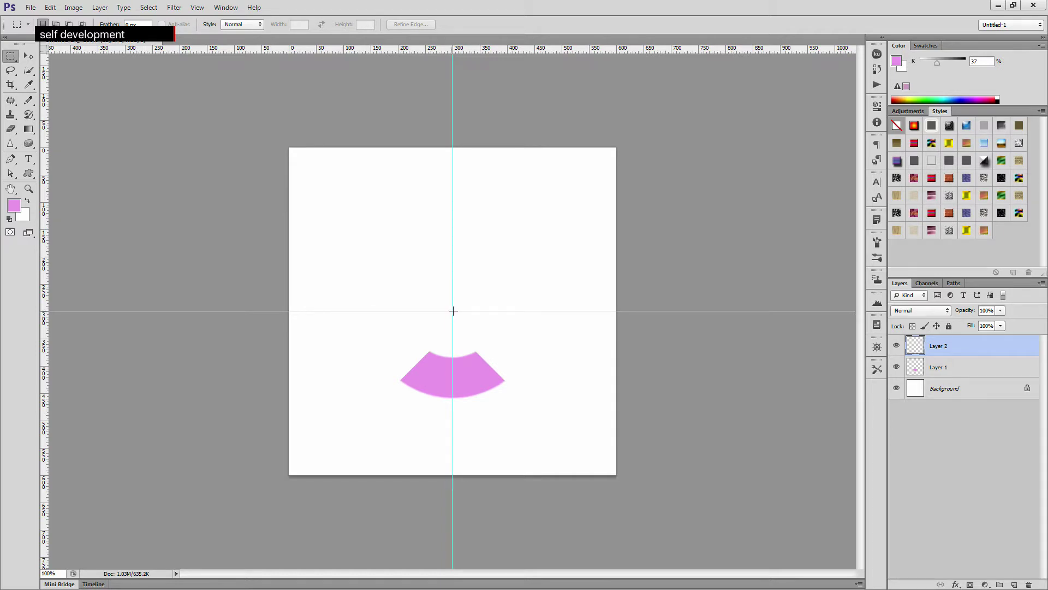
mouse_move(453, 311)
mouse_down()
mouse_move(473, 326)
mouse_move(464, 323)
mouse_up()
key(alt+BackSpace)
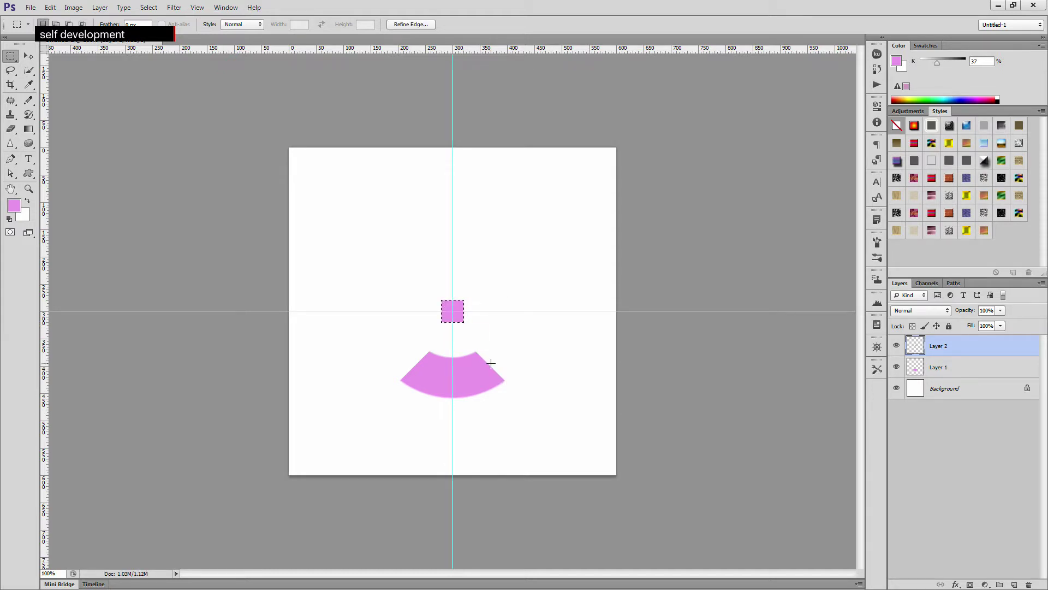
key(ctrl+d)
- Rotate the small pink square 45° about its centre into a diamond
key(ctrl+t)
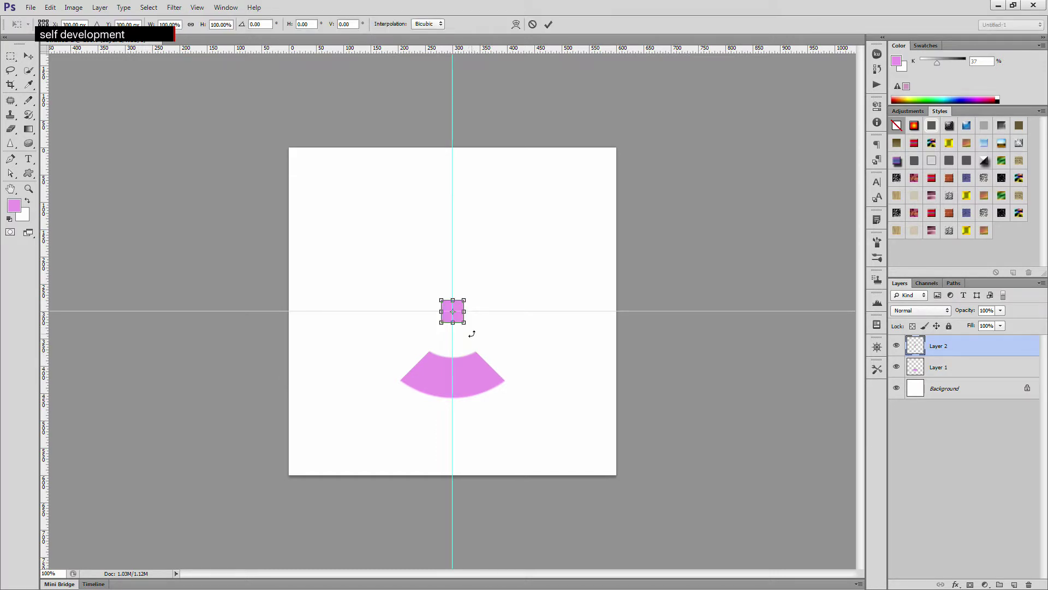
drag(474, 332, 502, 308)
key(Return)
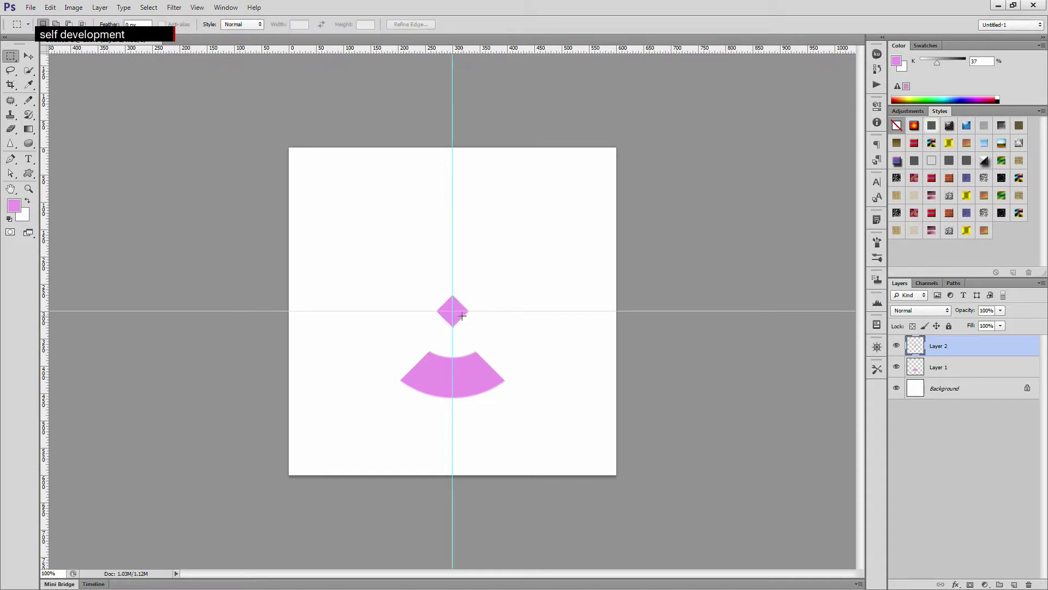
- Move the diamond down along the vertical guide until its lower half overlaps the inner edge of the ring segment
click(30, 56)
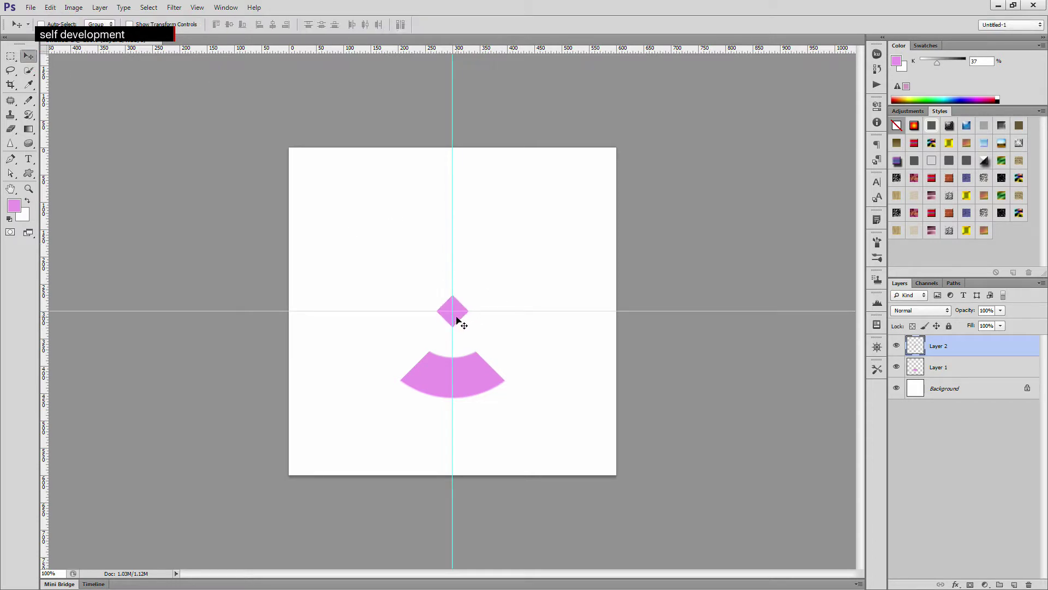
drag(457, 321, 459, 360)
key(Down)
key(Down)
key(Down)
key(Down)
key(Down)
key(Down)
key(Down)
key(Down)
key(Down)
key(Down)
key(Down)
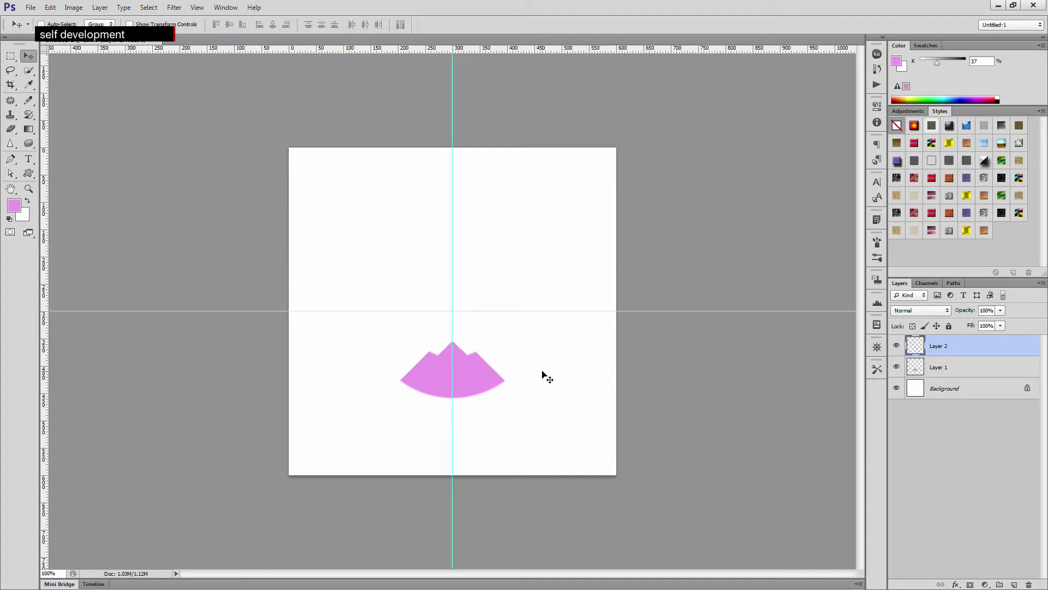
- Merge the diamond layer and the ring segment layer into one layer
click(968, 363)
shift+click(962, 350)
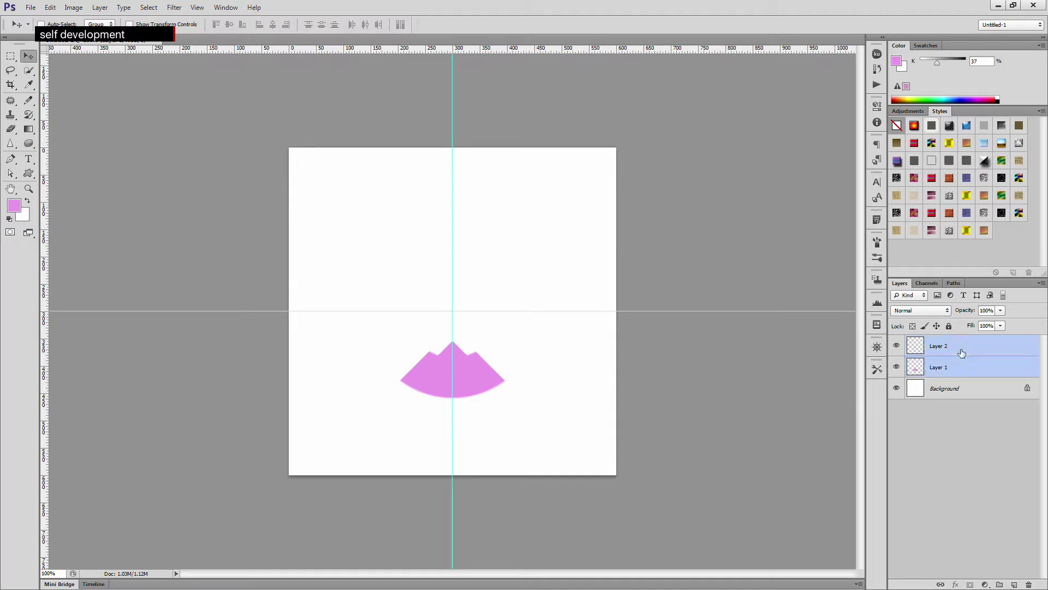
right_click(970, 370)
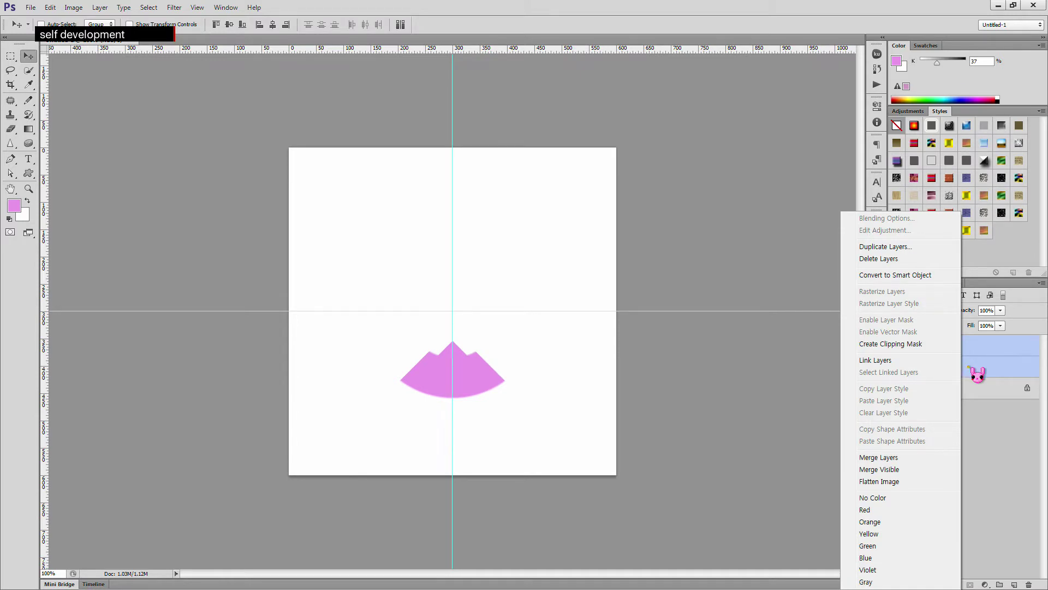
click(908, 459)
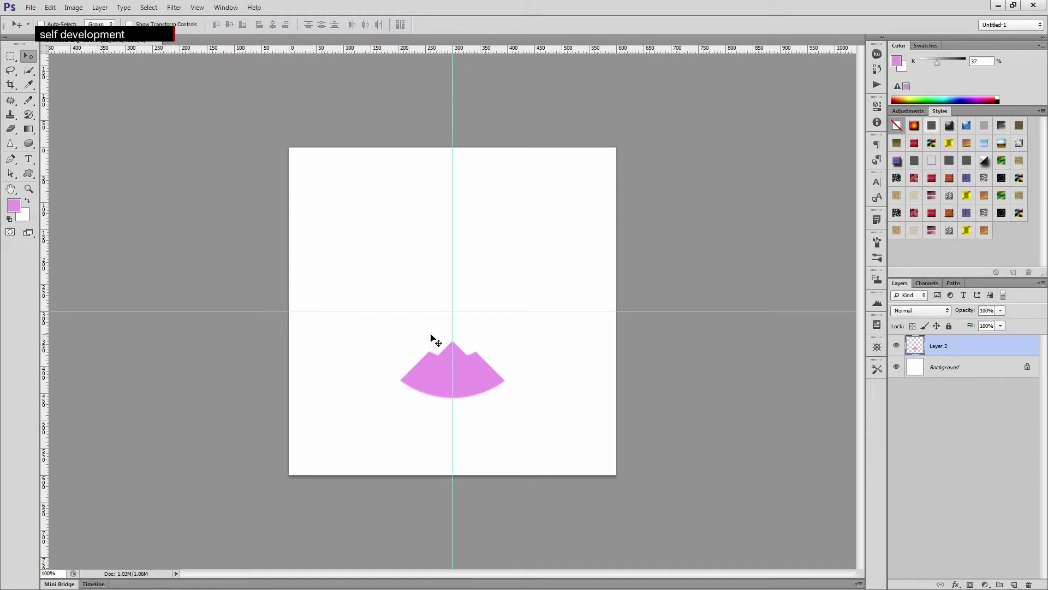
key(ctrl+y)
key(ctrl+y)
- Apply an Inner Shadow layer style with a size of 15 px to the merged pink shape
double_click(1008, 348)
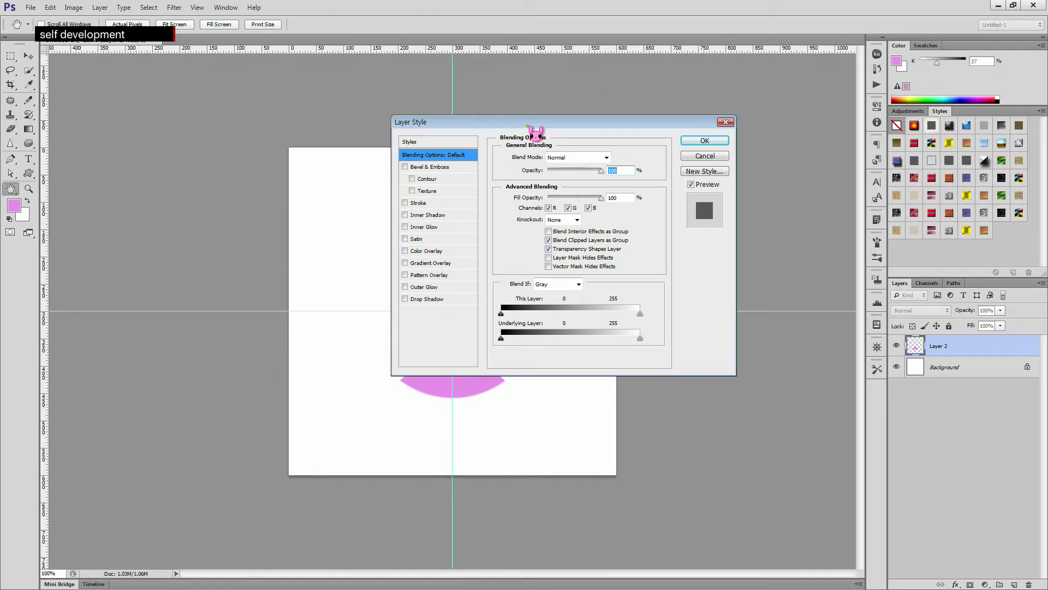
click(421, 215)
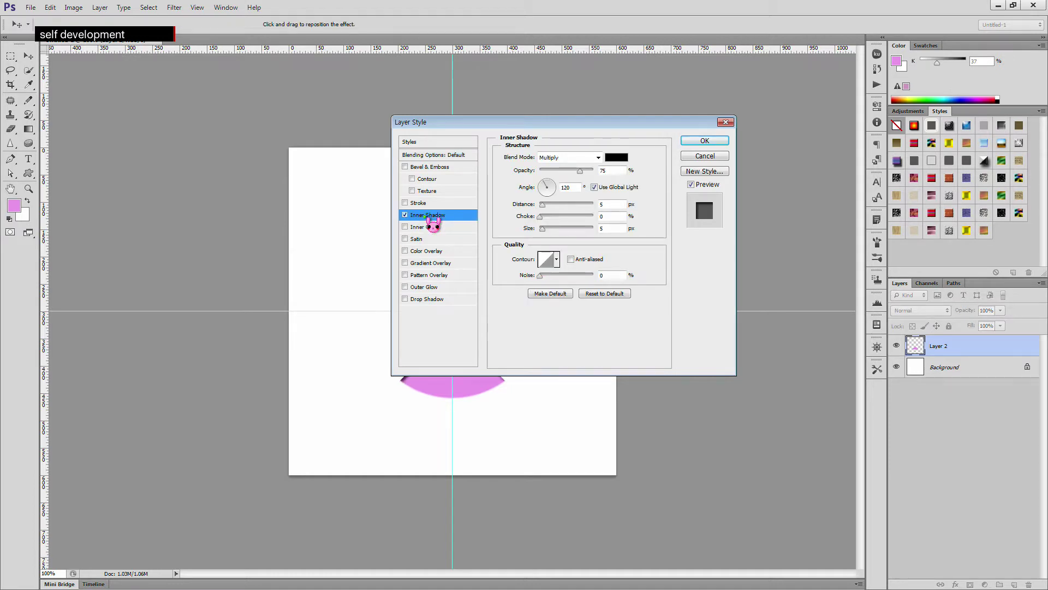
drag(537, 125, 658, 111)
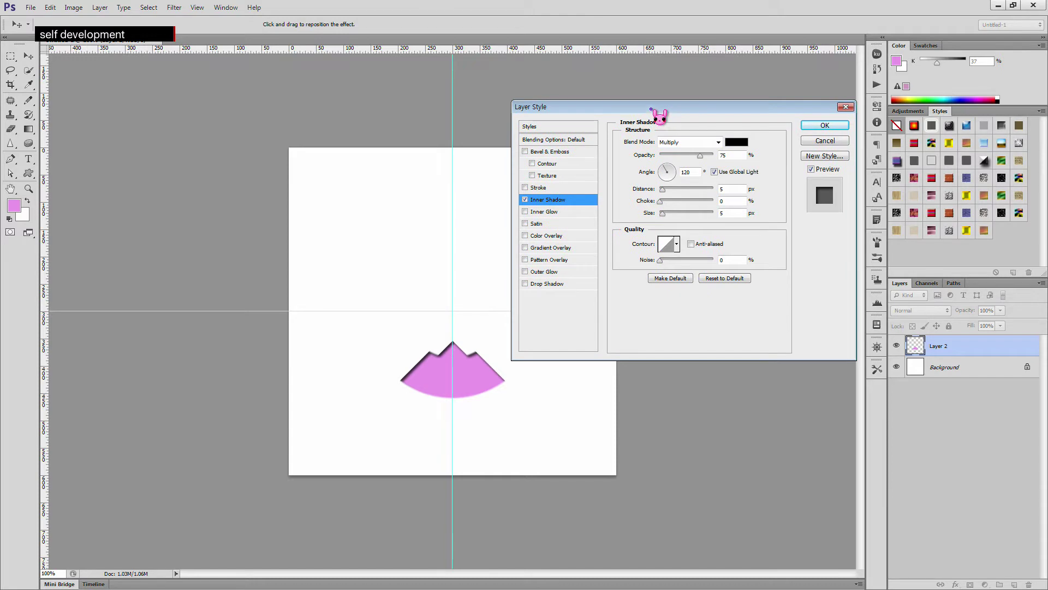
drag(733, 213, 711, 212)
text(15)
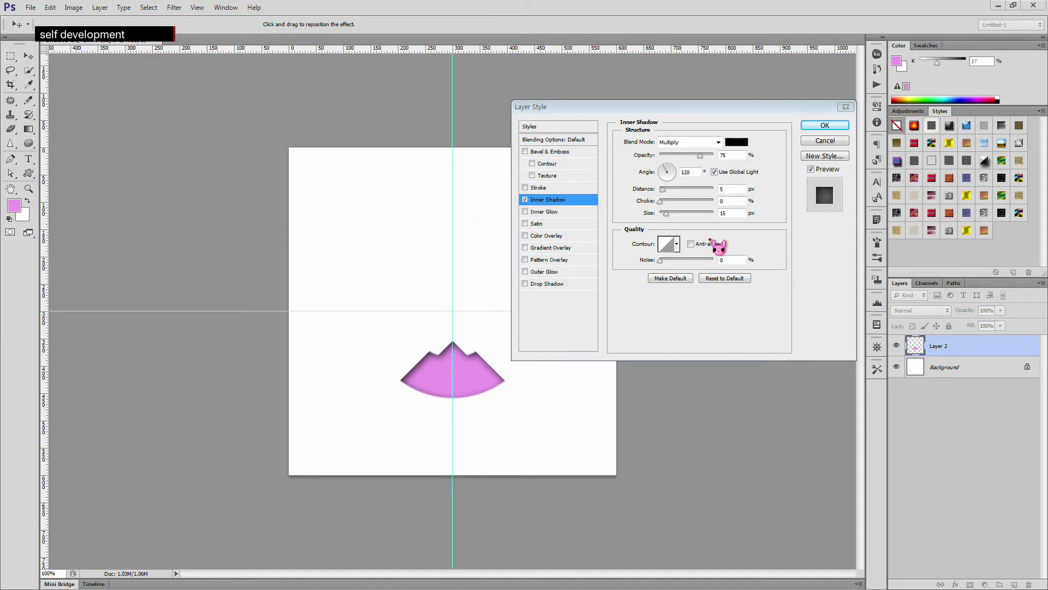
click(833, 127)
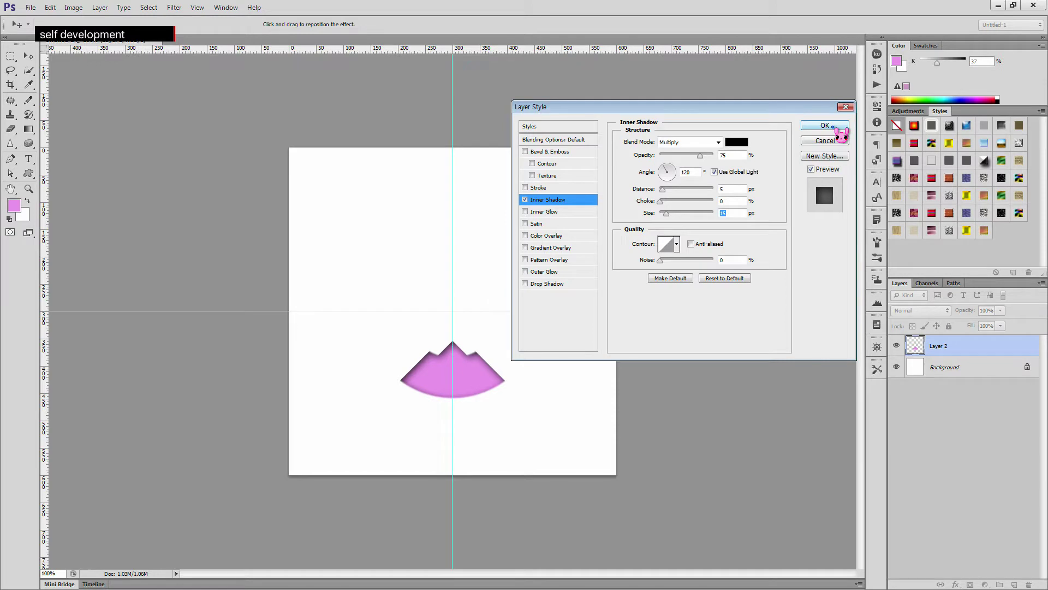
click(835, 127)
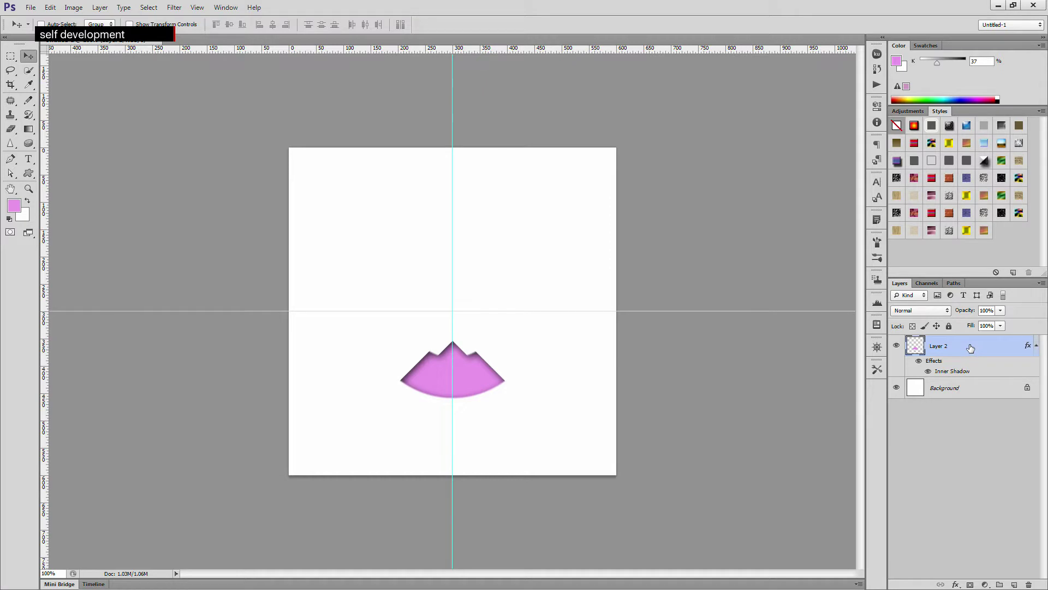
- Duplicate the pink shape's layer and rotate the copy -90° about the guide intersection
key(ctrl+j)
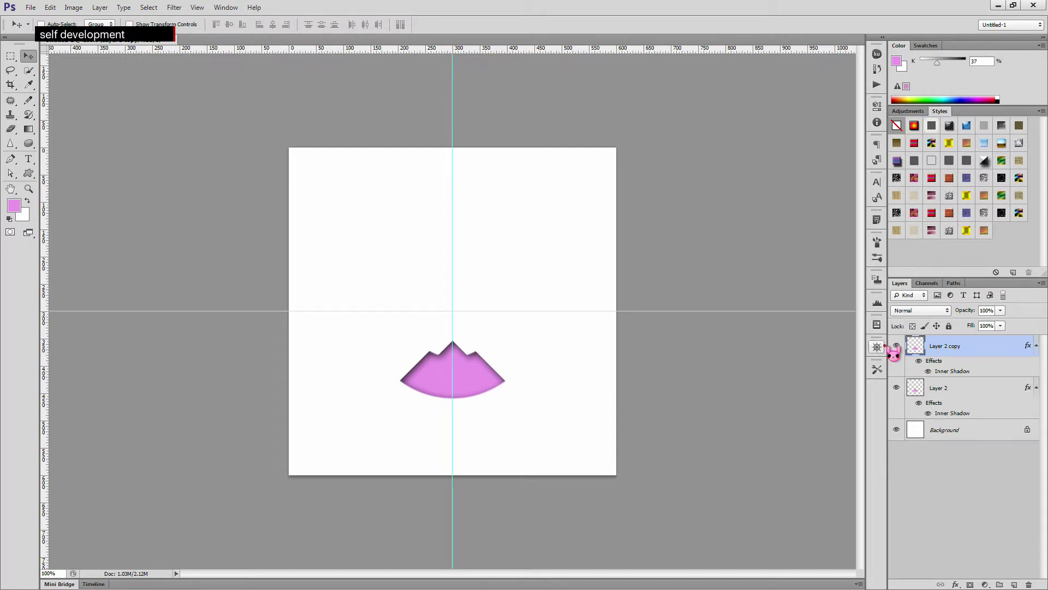
key(ctrl+t)
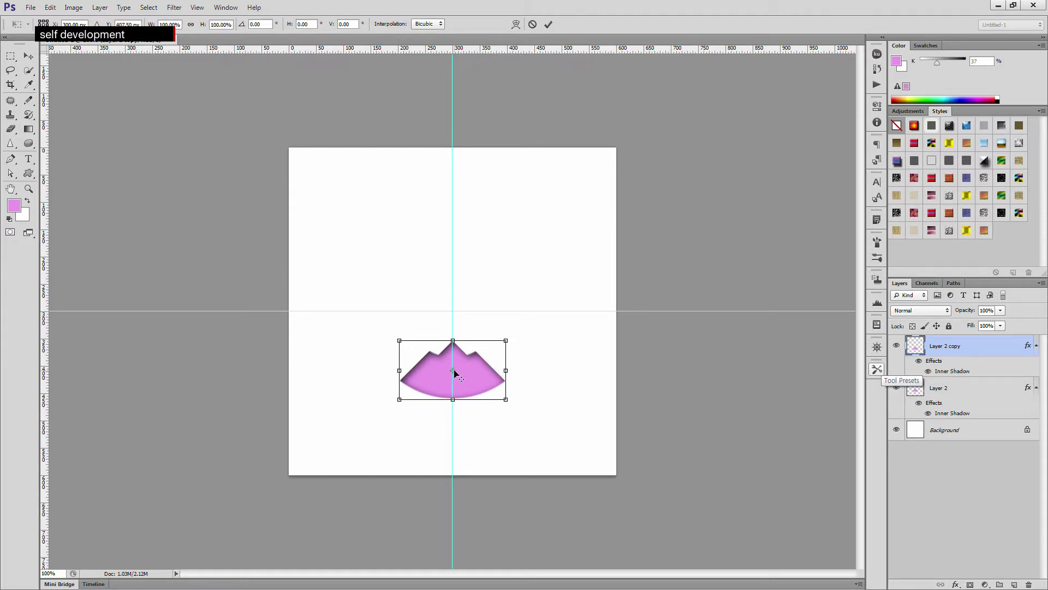
drag(453, 370, 453, 311)
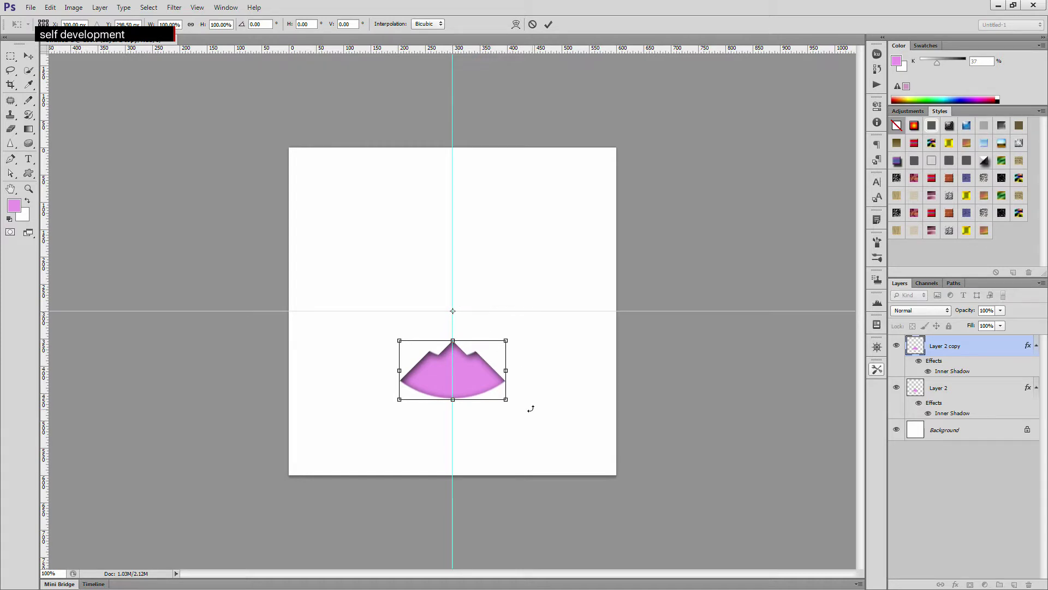
drag(519, 413, 549, 249)
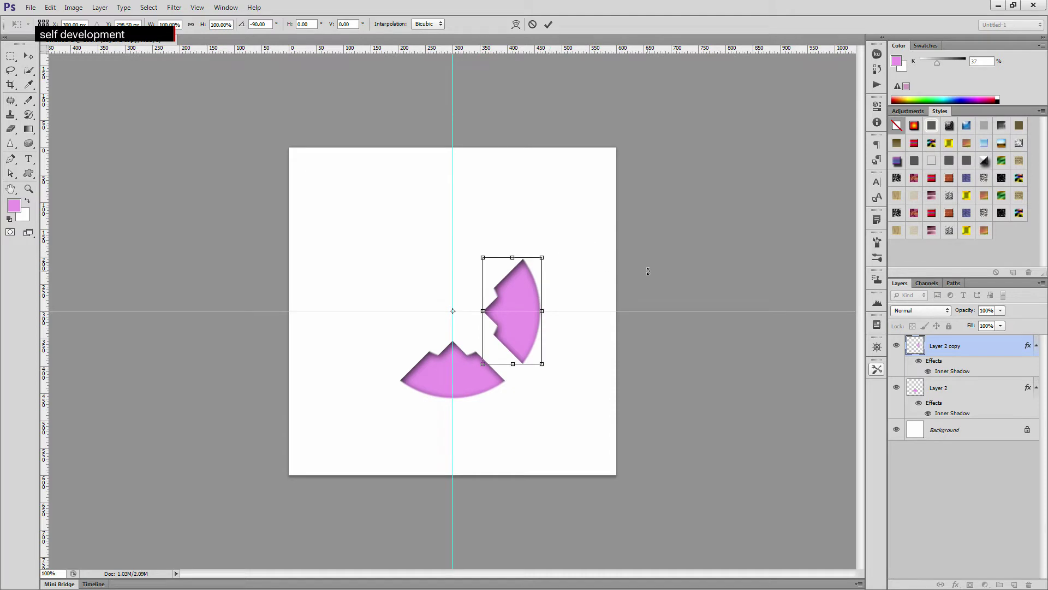
key(Return)
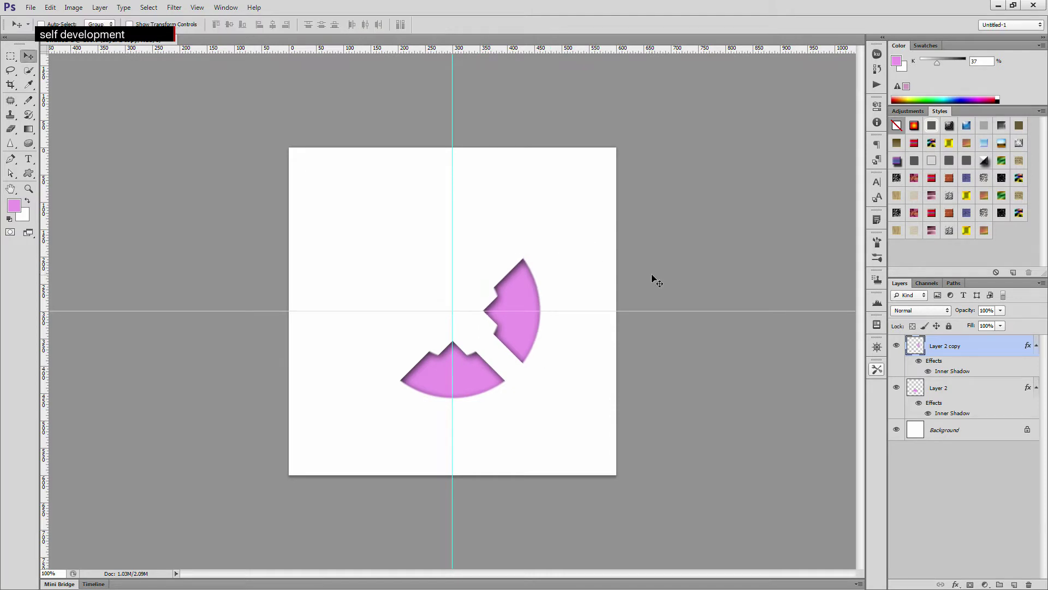
- Add a red Color Overlay at 100% opacity to the rotated copy's layer style
double_click(1008, 350)
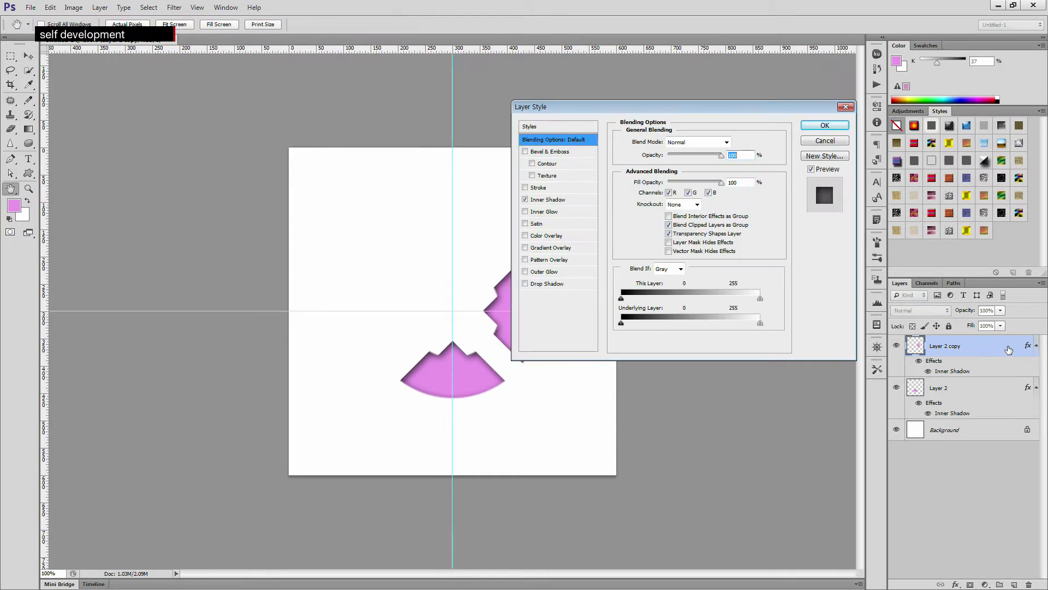
click(536, 237)
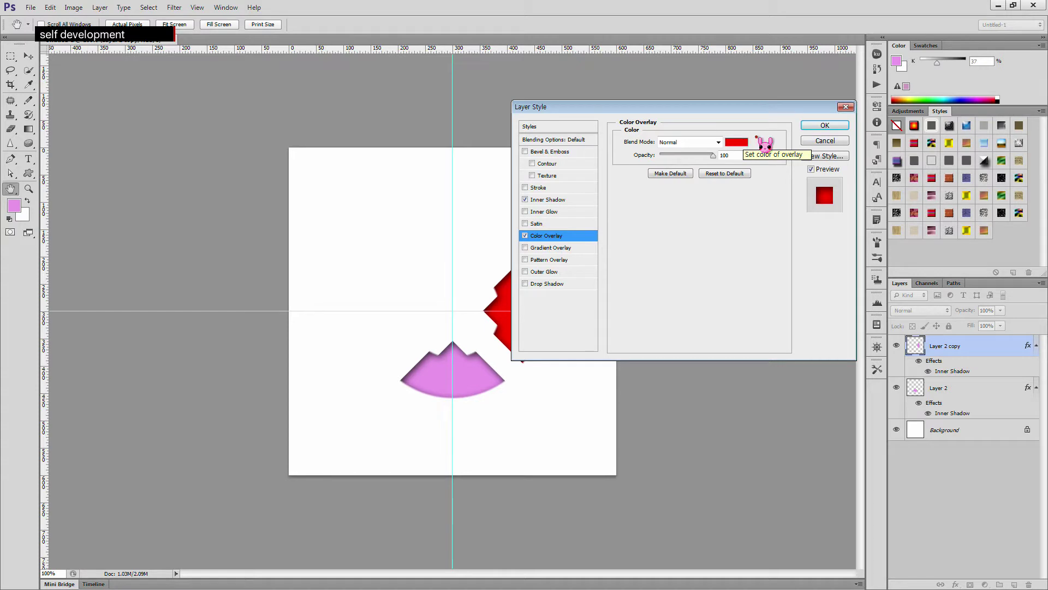
click(826, 125)
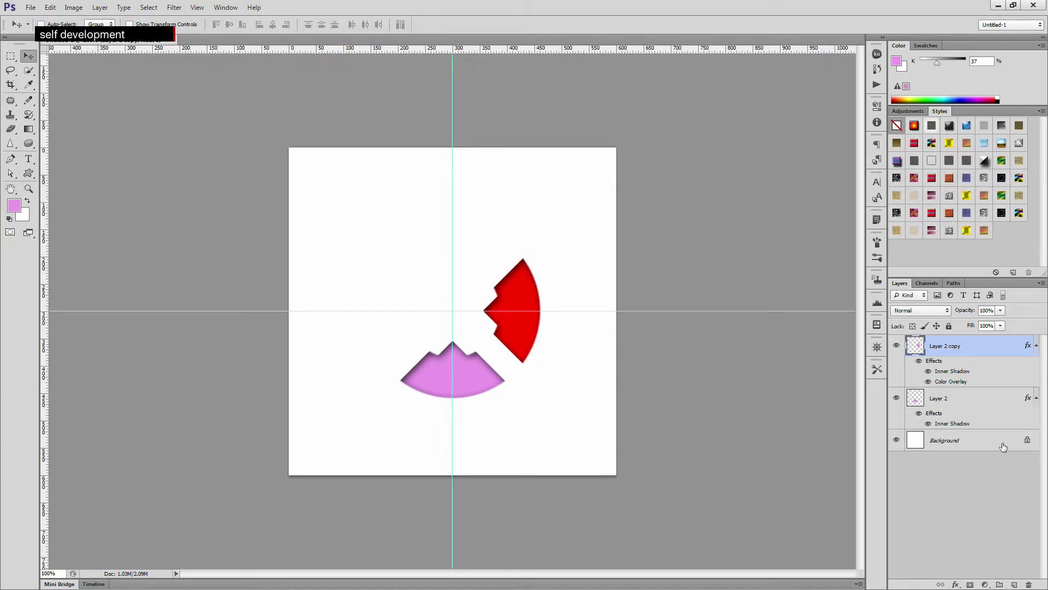
- Duplicate the red segment's layer and rotate the copy 180° about the guide intersection
key(ctrl+j)
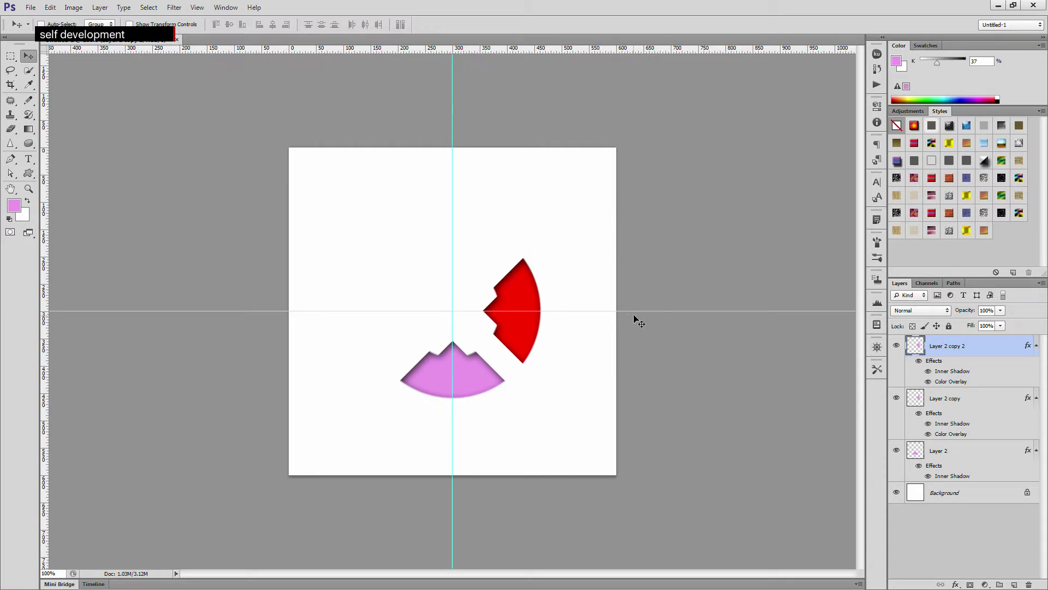
key(ctrl+t)
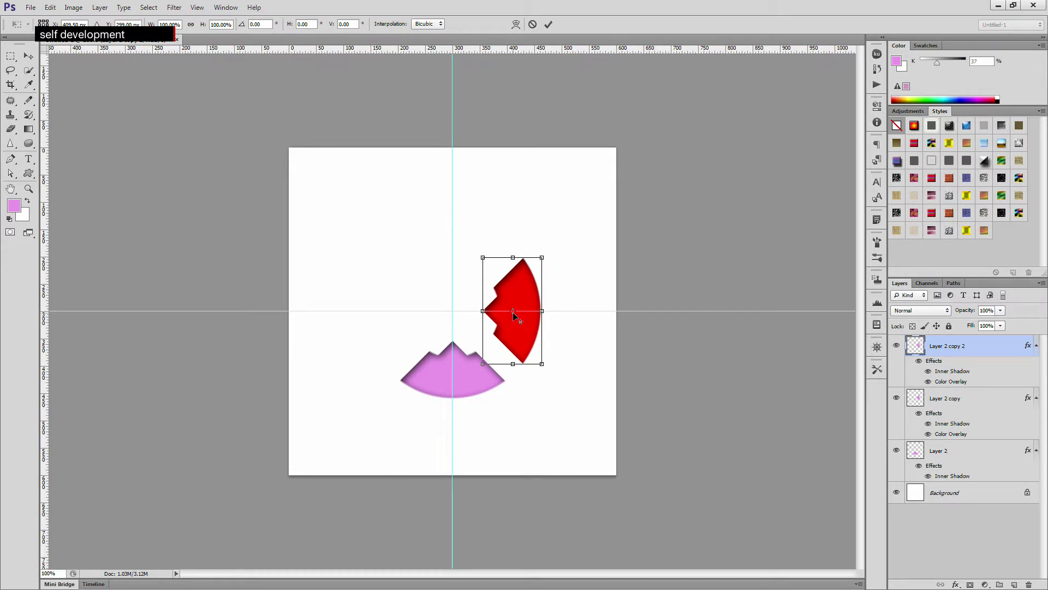
drag(513, 313, 452, 312)
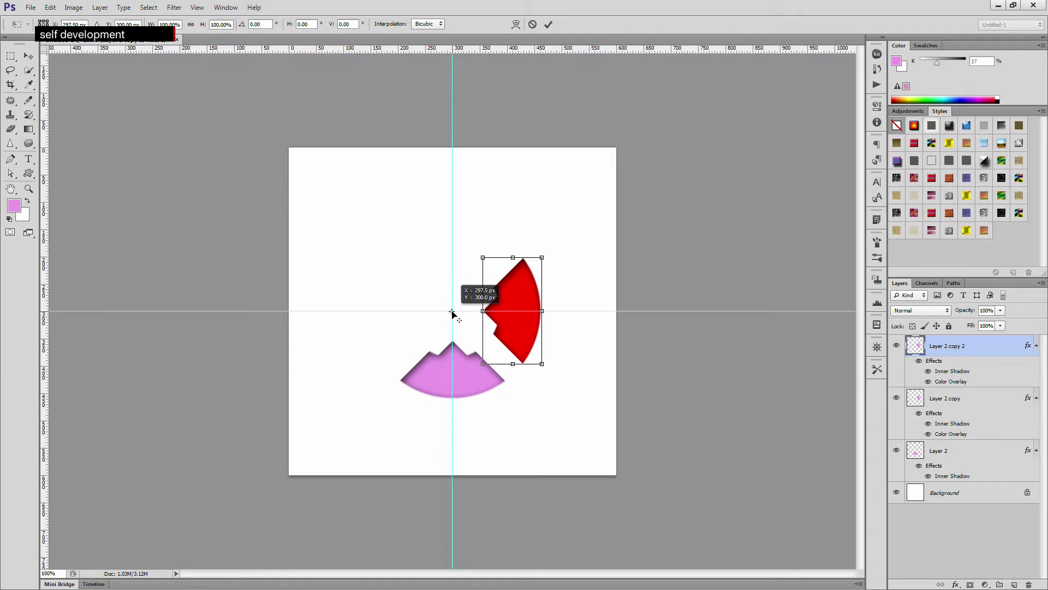
drag(568, 375, 328, 258)
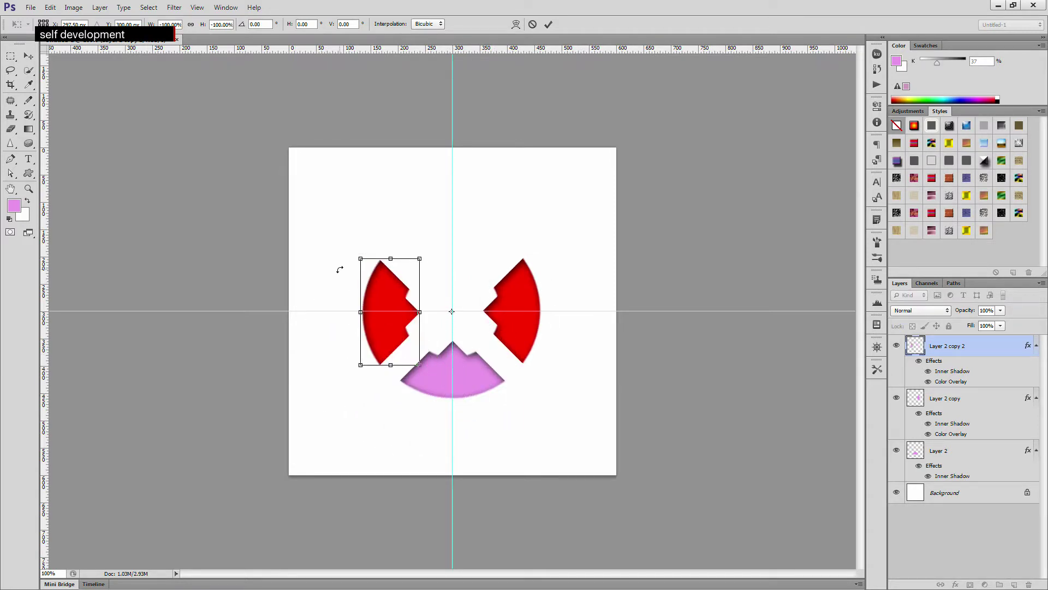
key(Return)
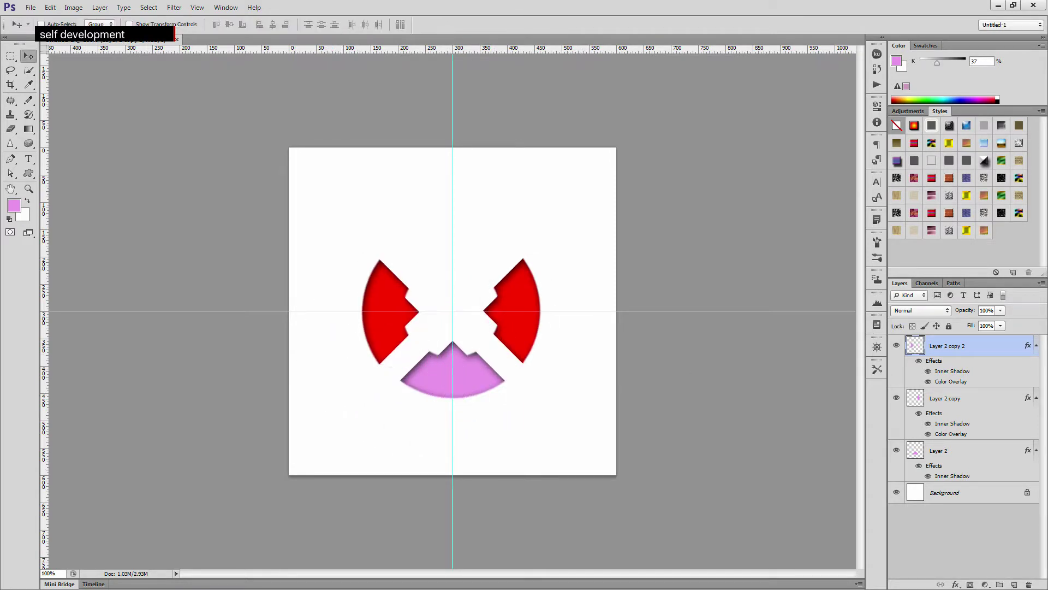
- Change the rotated copy's Color Overlay from its layer style to yellow by setting magenta to 0%
double_click(1010, 345)
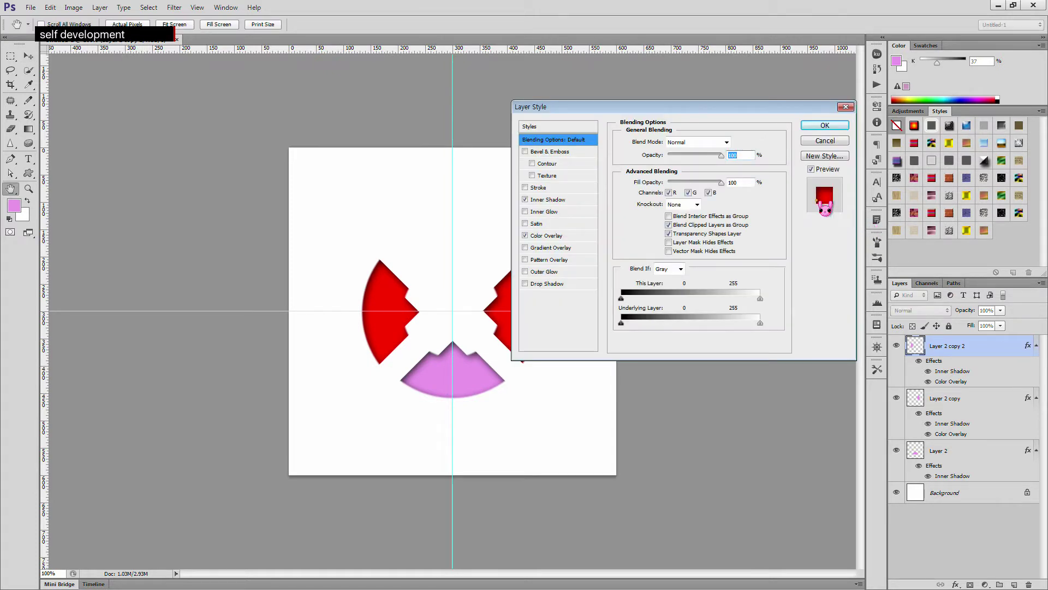
click(546, 236)
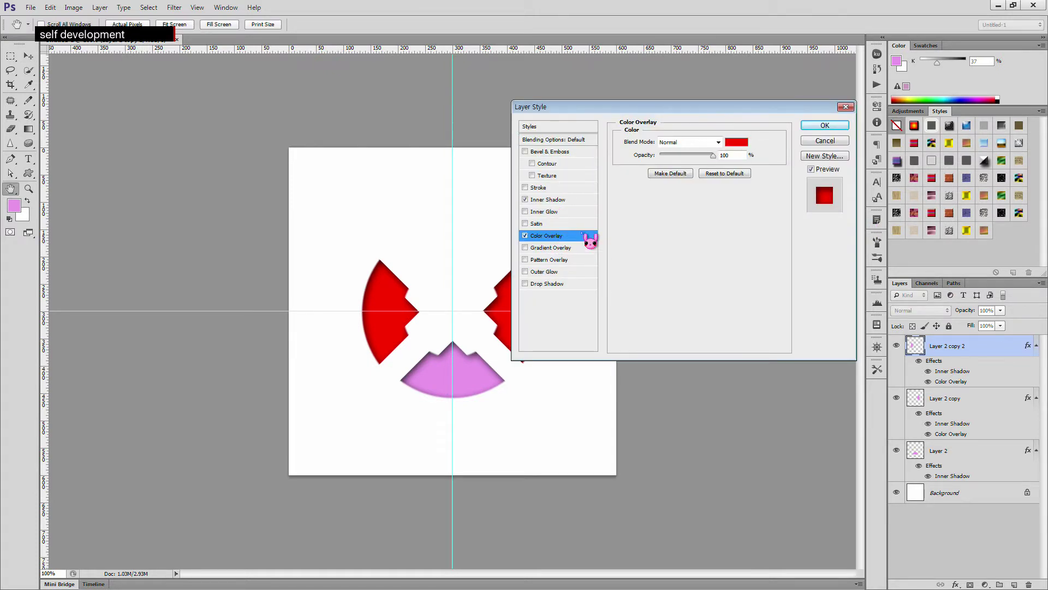
click(737, 142)
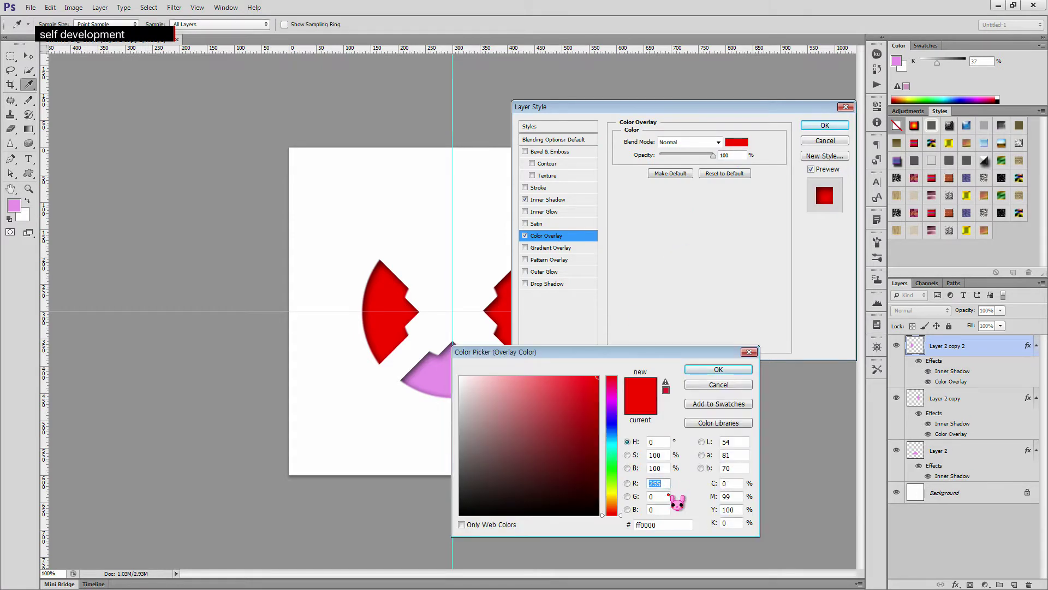
drag(738, 496, 692, 497)
text(0)
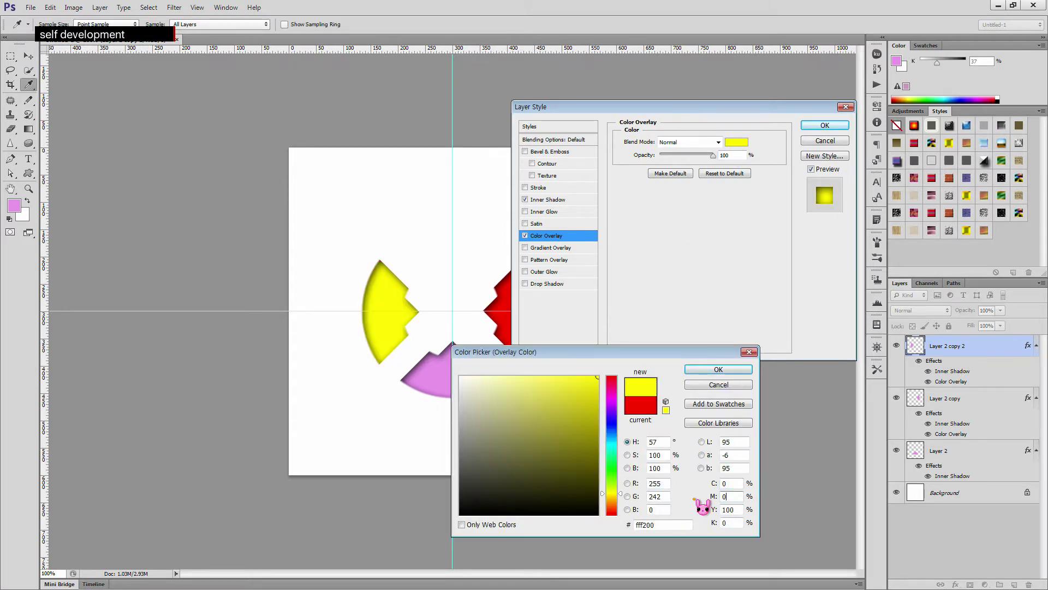
click(739, 368)
click(823, 126)
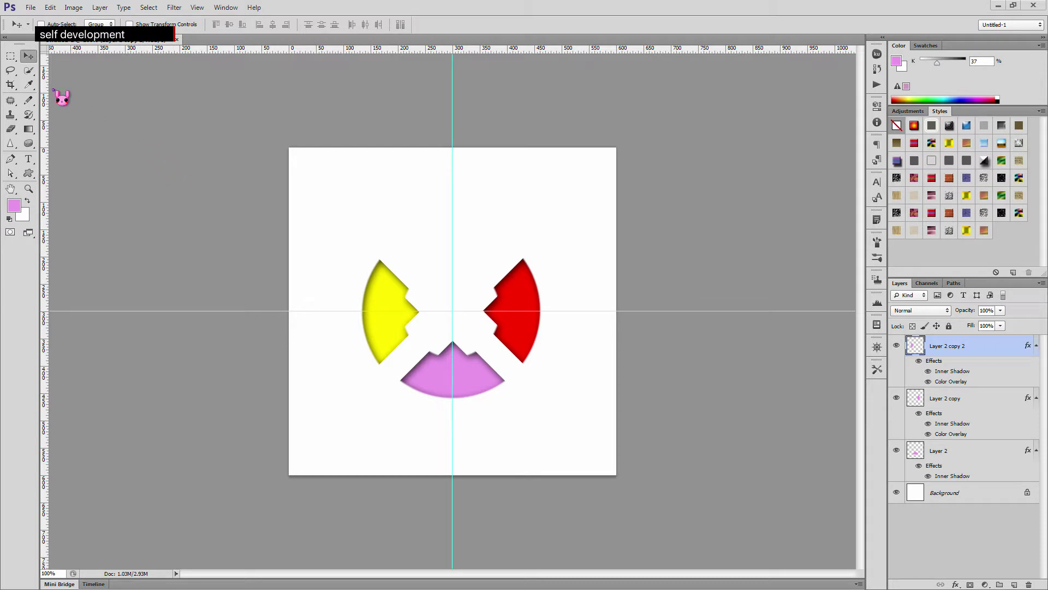
- Add a new layer above the segments and draw a filled pink circle on it with the Ellipse tool, centred on the guide intersection
right_click(13, 58)
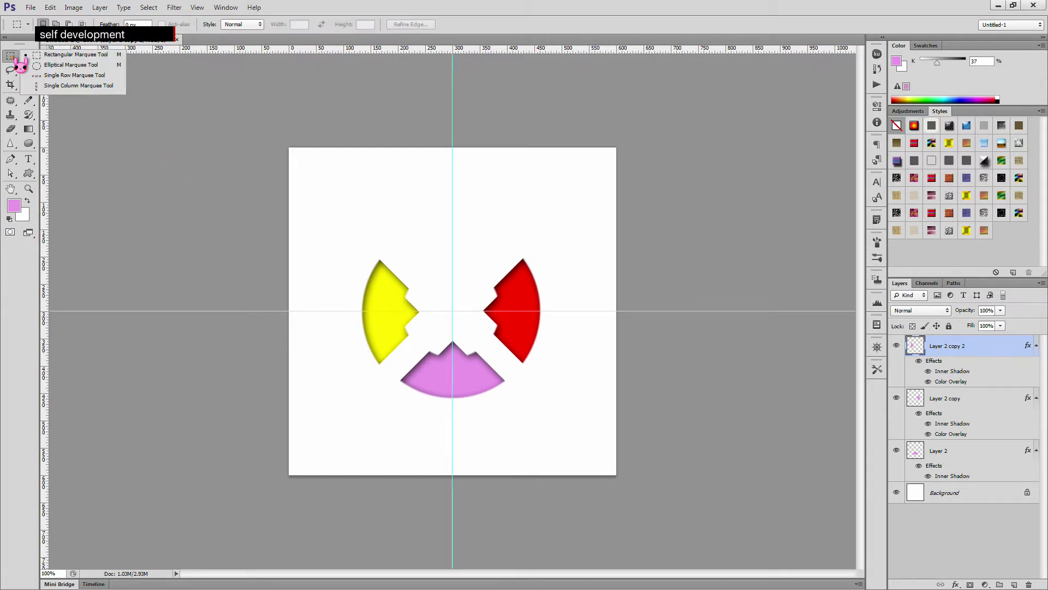
click(90, 66)
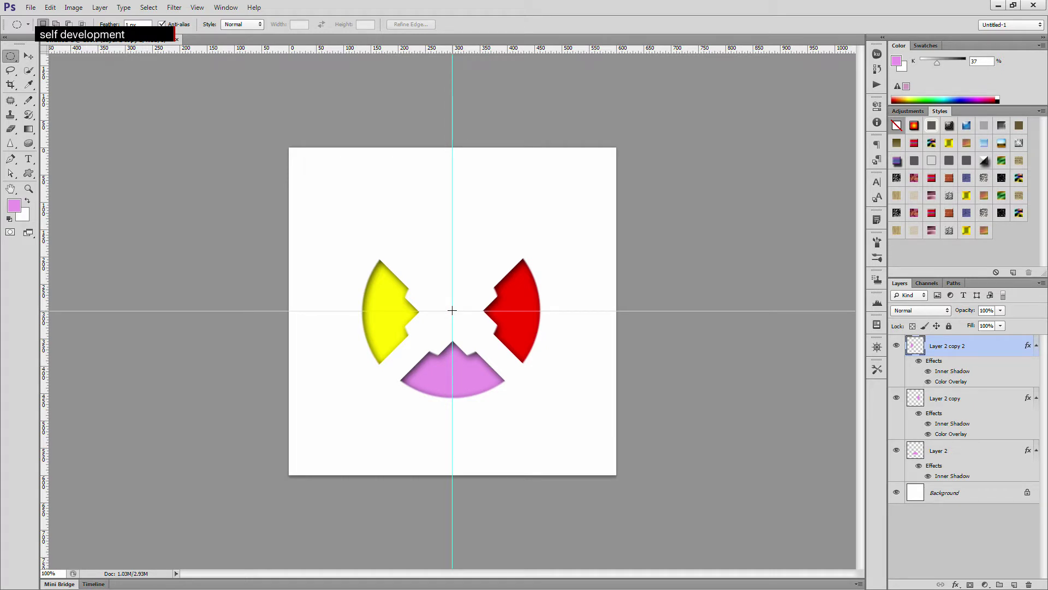
click(29, 174)
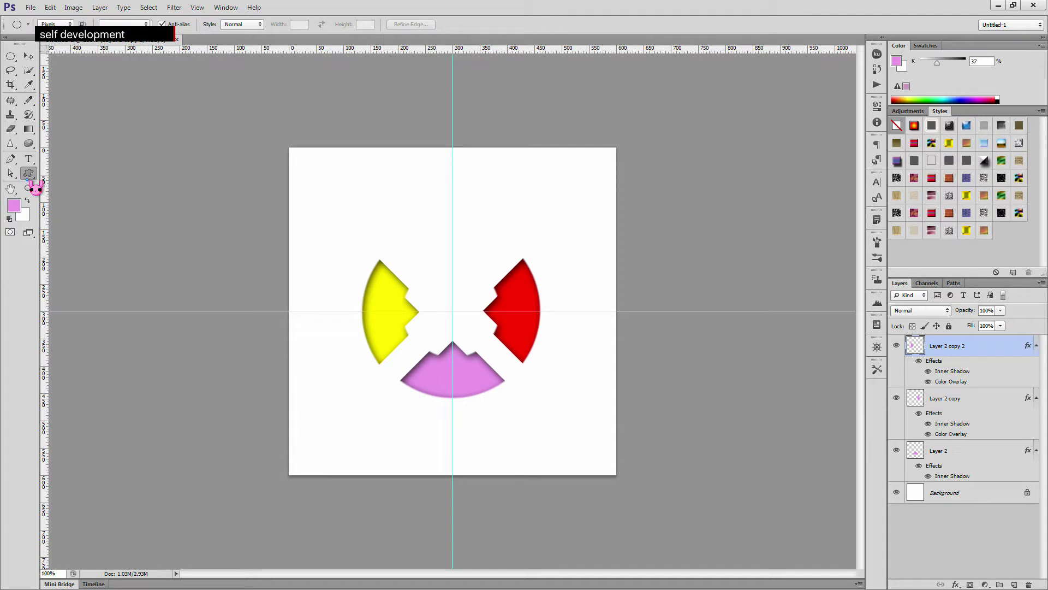
right_click(29, 175)
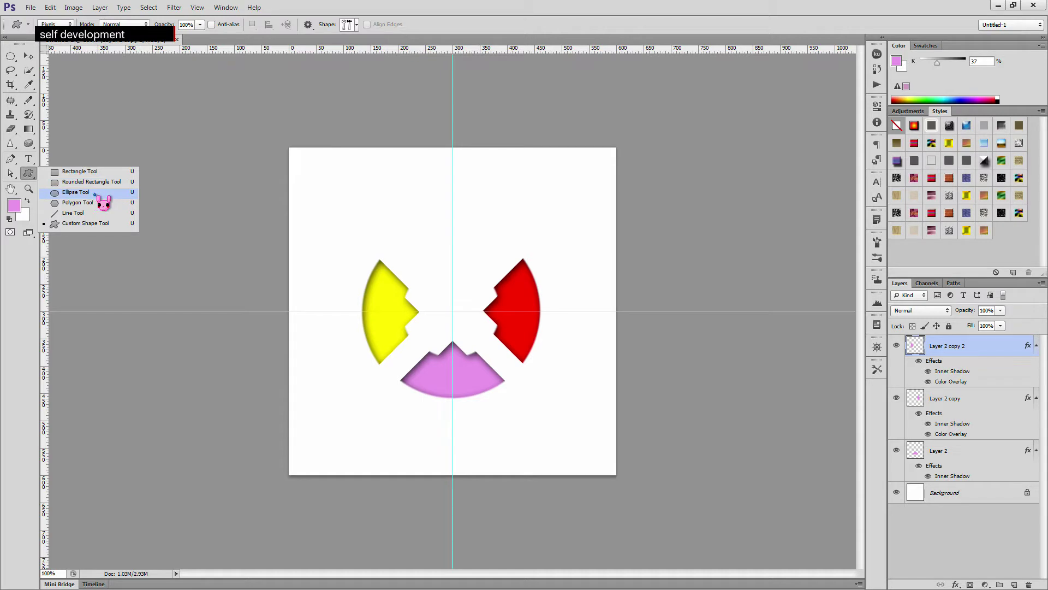
click(95, 194)
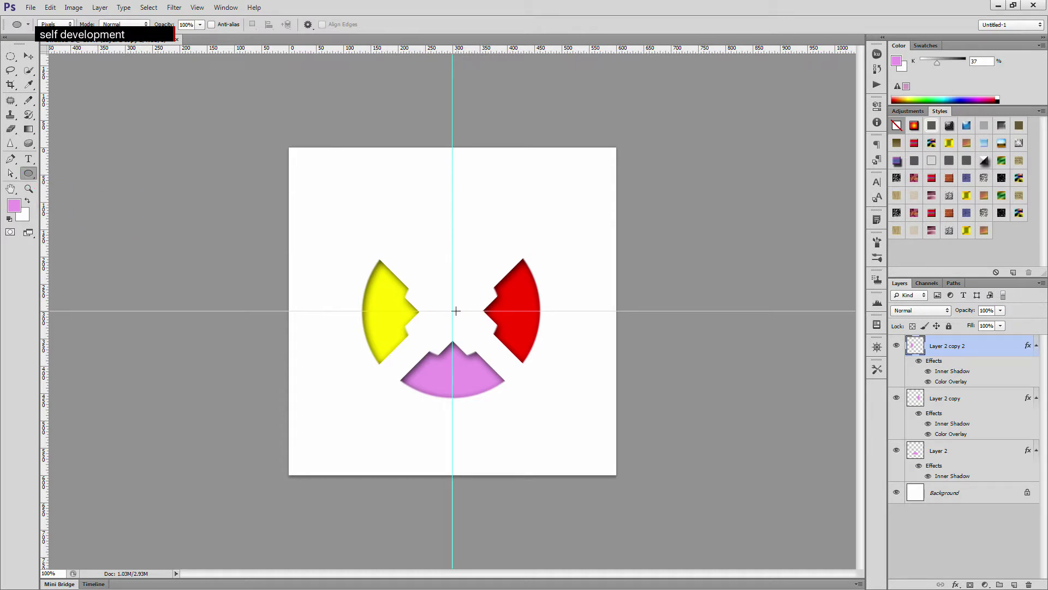
click(1015, 584)
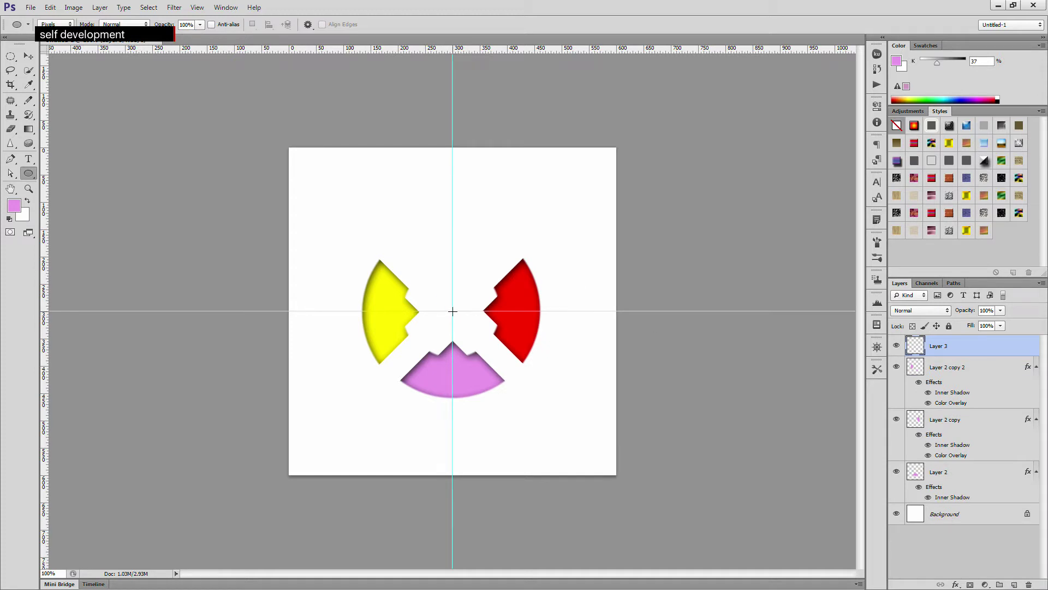
drag(453, 311, 522, 370)
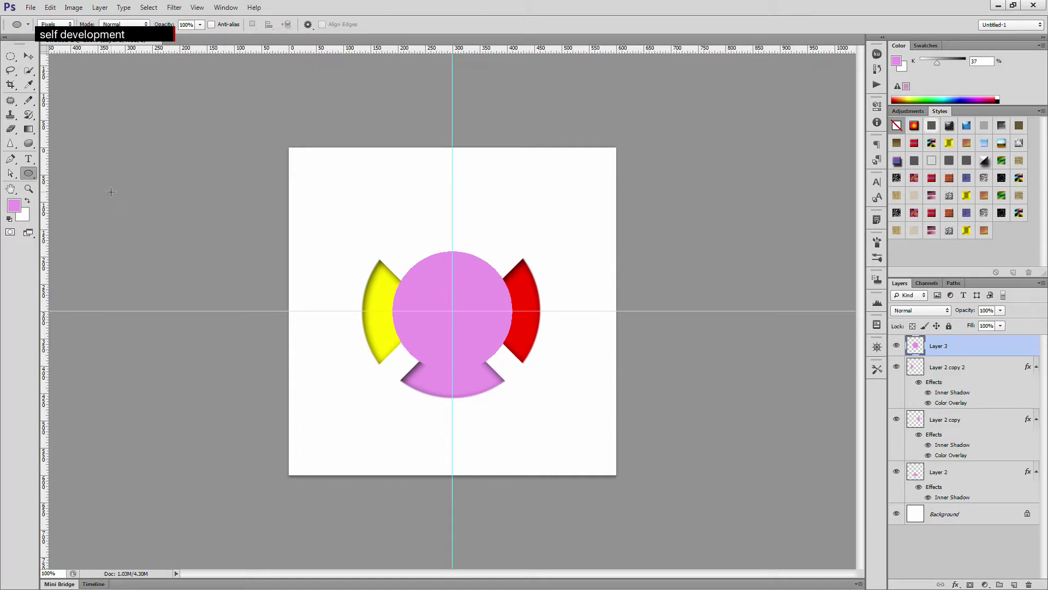
- Undo the filled circle and draw a circular path with the Ellipse tool in Path mode, centred on the guide intersection
click(65, 24)
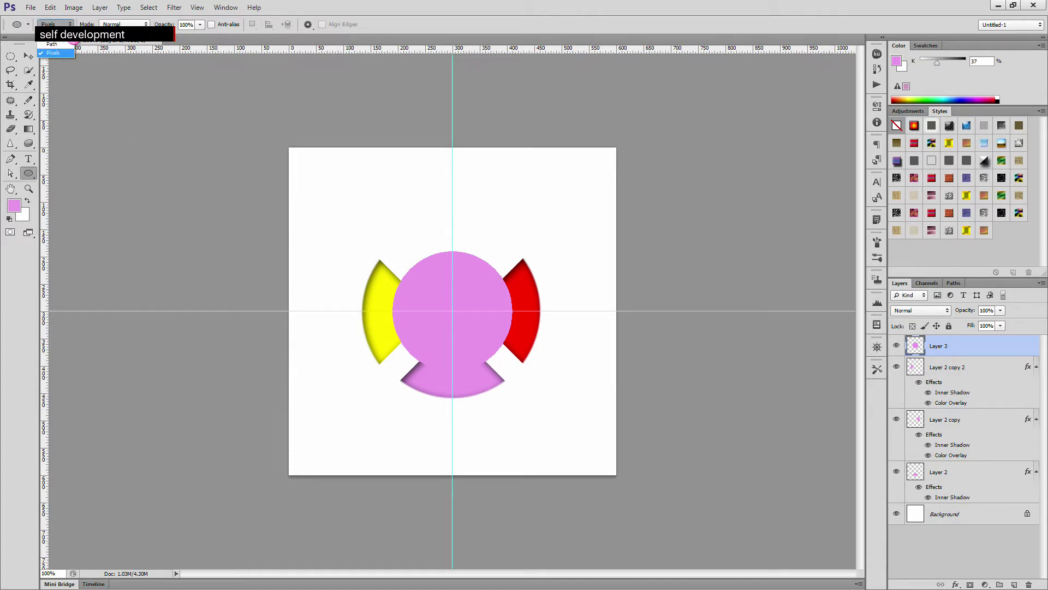
click(65, 44)
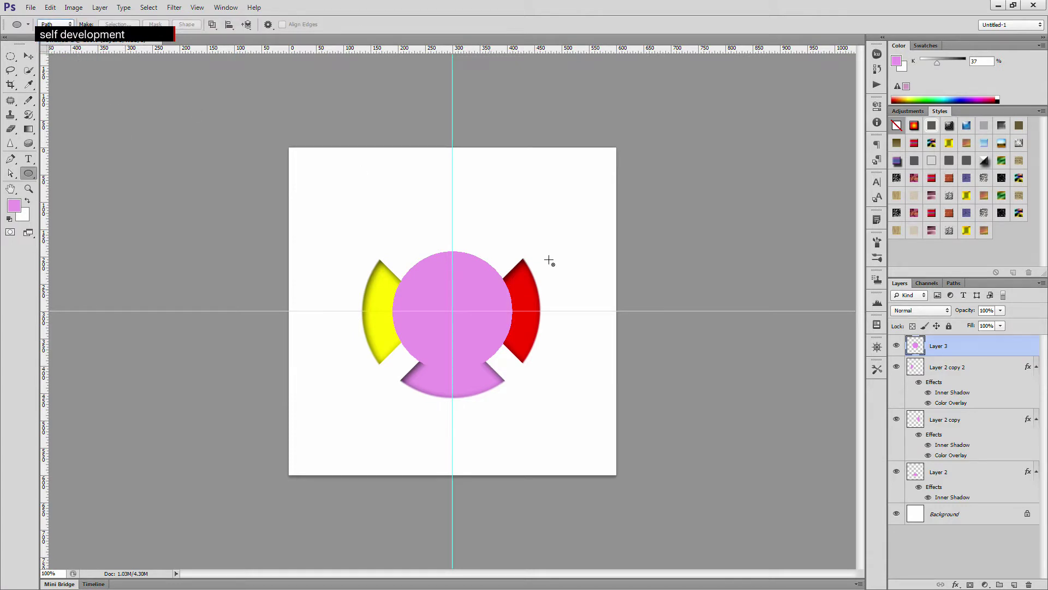
key(ctrl+z)
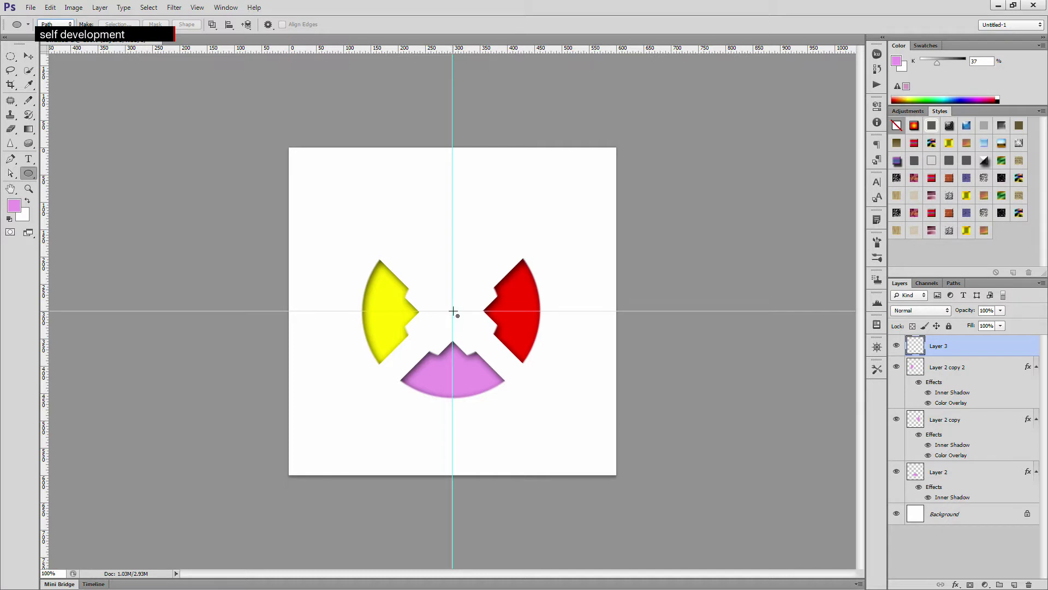
drag(452, 311, 521, 373)
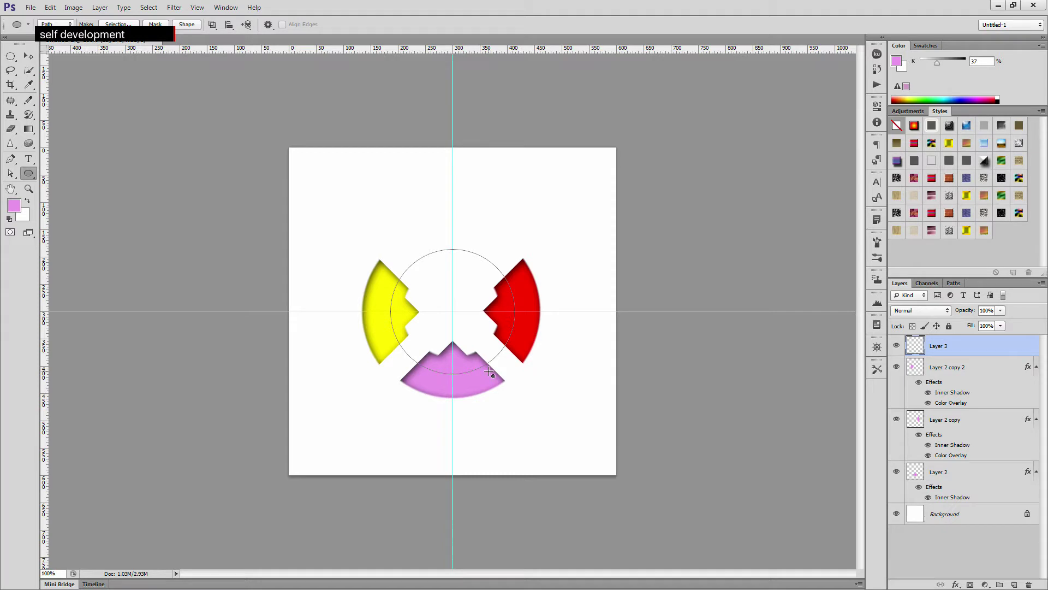
- Place the text "thbeth" along the upper arc of the circular path and set its size to 48 pt
click(28, 158)
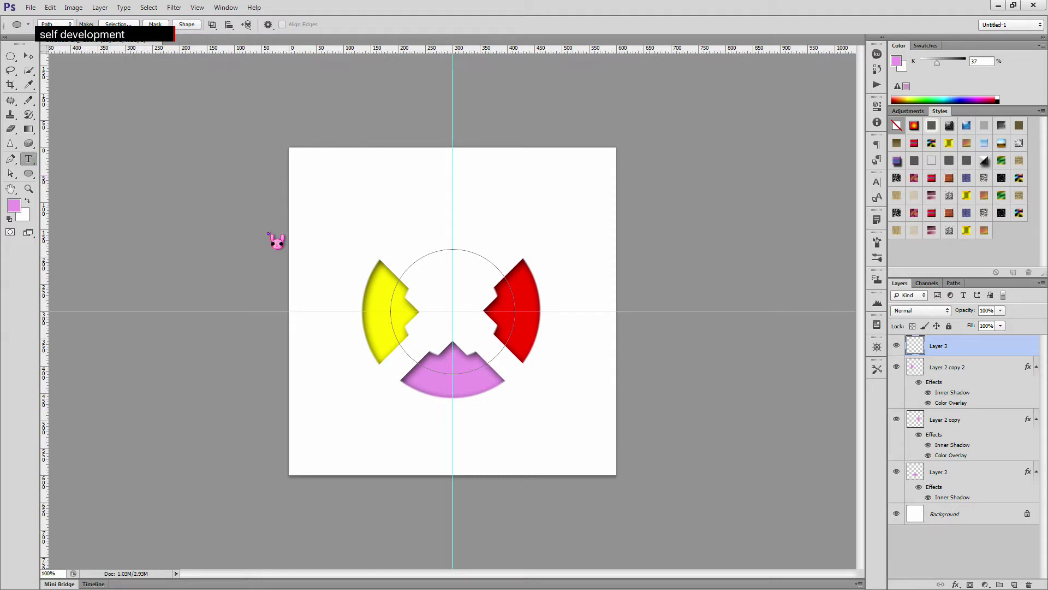
click(403, 272)
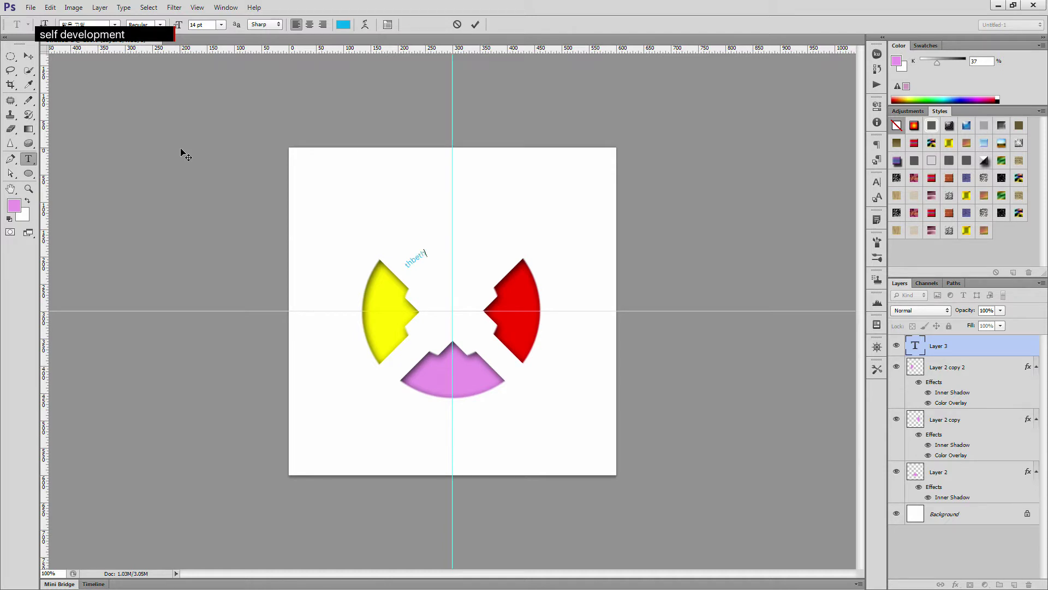
key(ctrl+a)
click(221, 24)
click(232, 210)
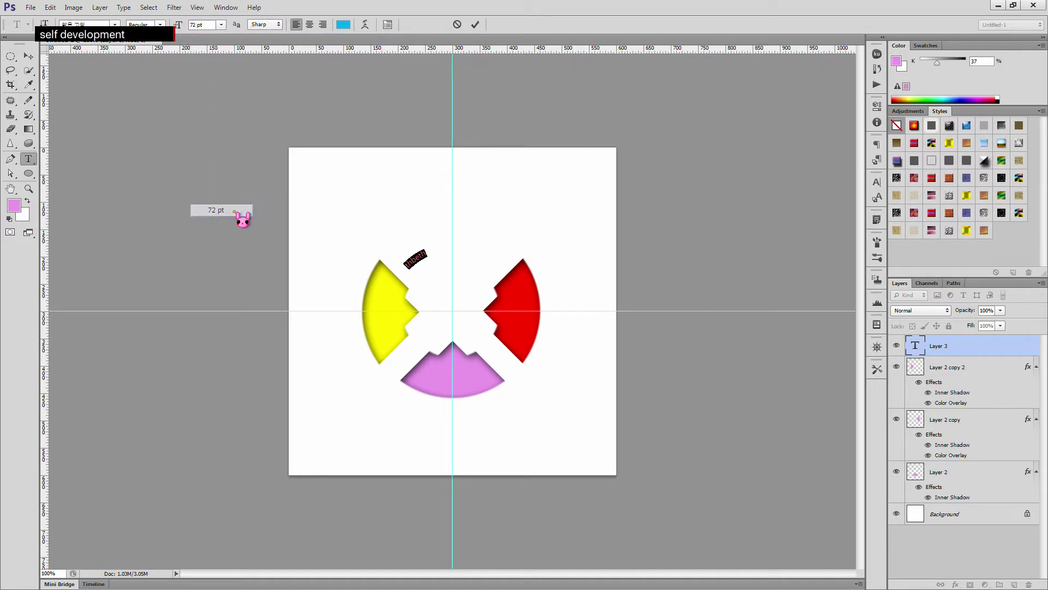
click(221, 24)
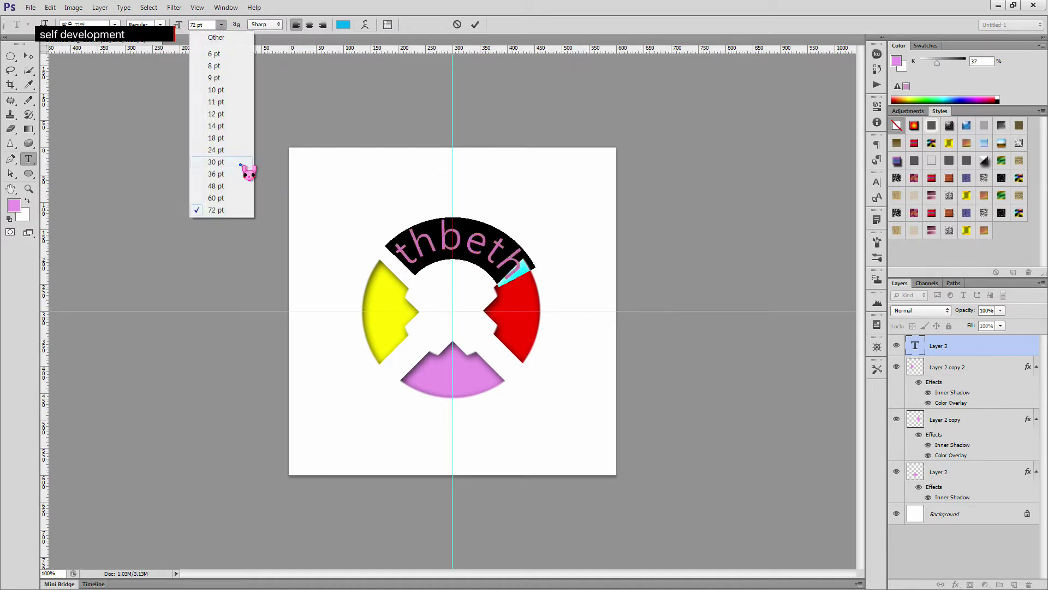
click(230, 188)
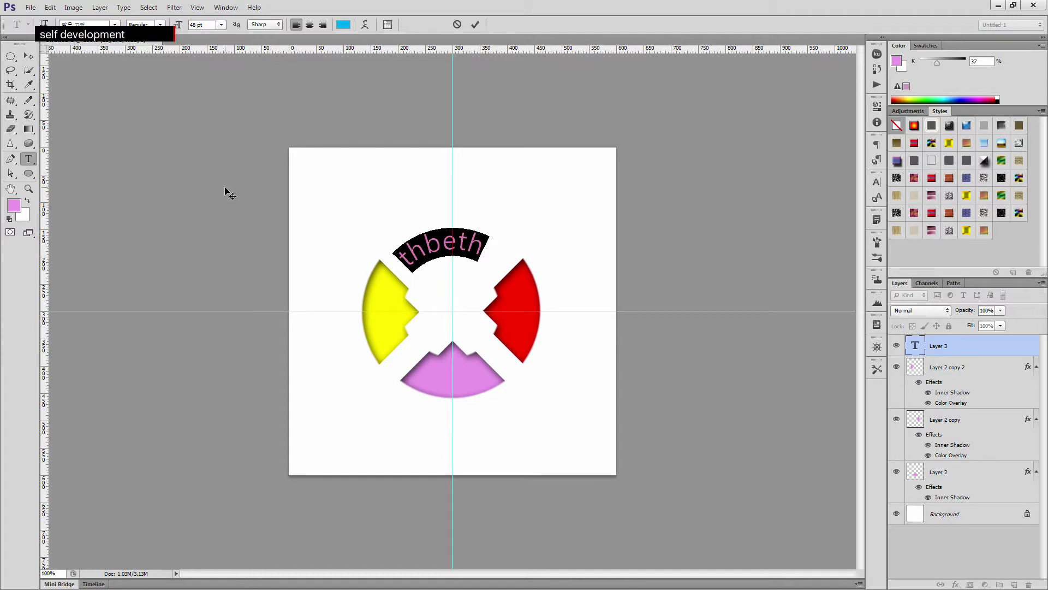
click(488, 252)
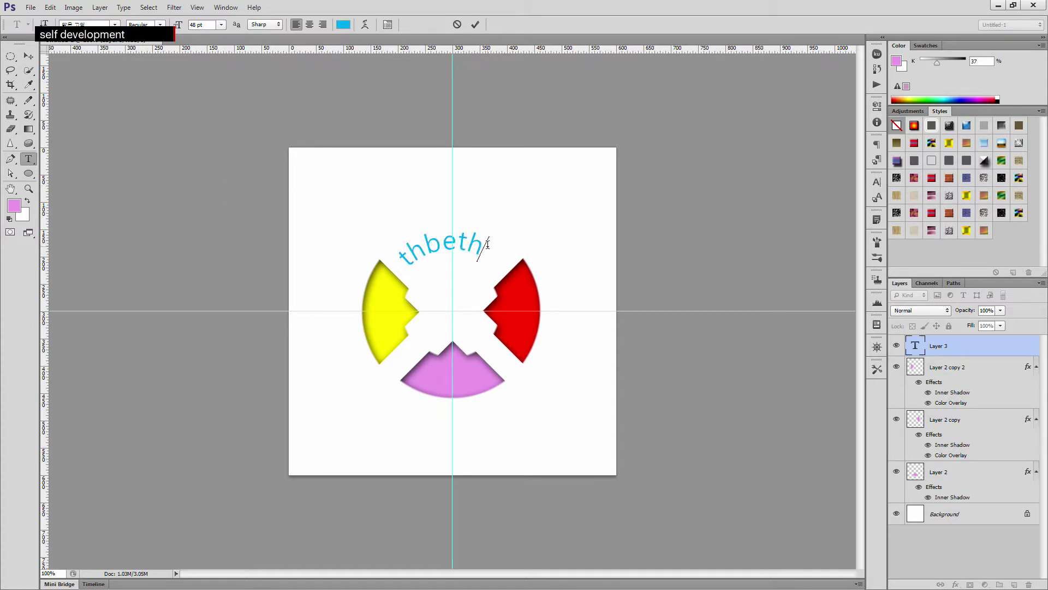
key(ctrl+Return)
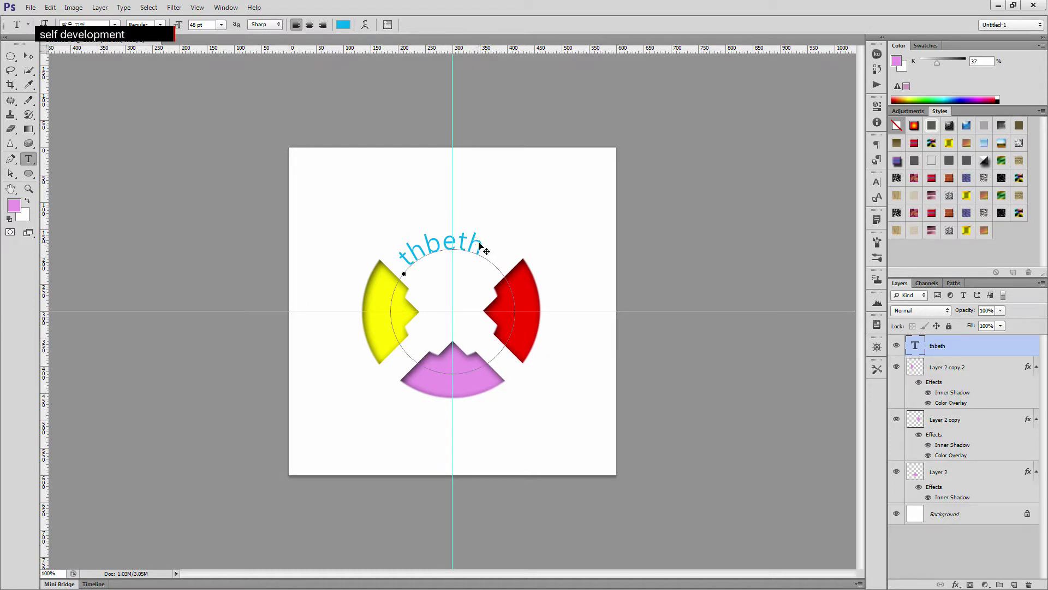
- Try to rotate the curved text and its circular path clockwise about the guide intersection by about 19.6° with Free Transform
key(ctrl+t)
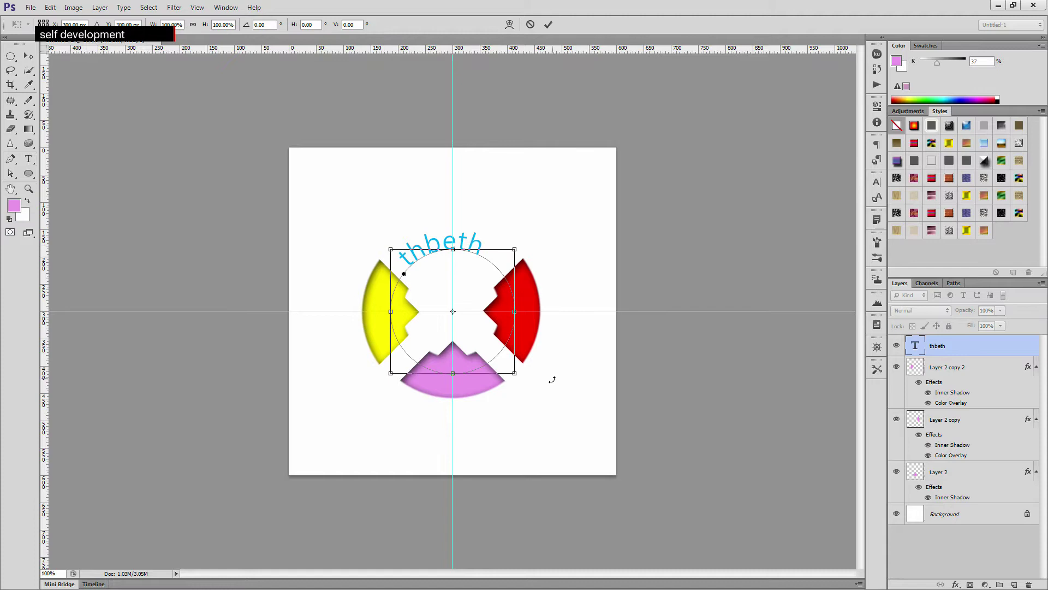
mouse_move(532, 386)
mouse_down()
mouse_move(508, 409)
mouse_move(544, 374)
mouse_up()
key(Return)
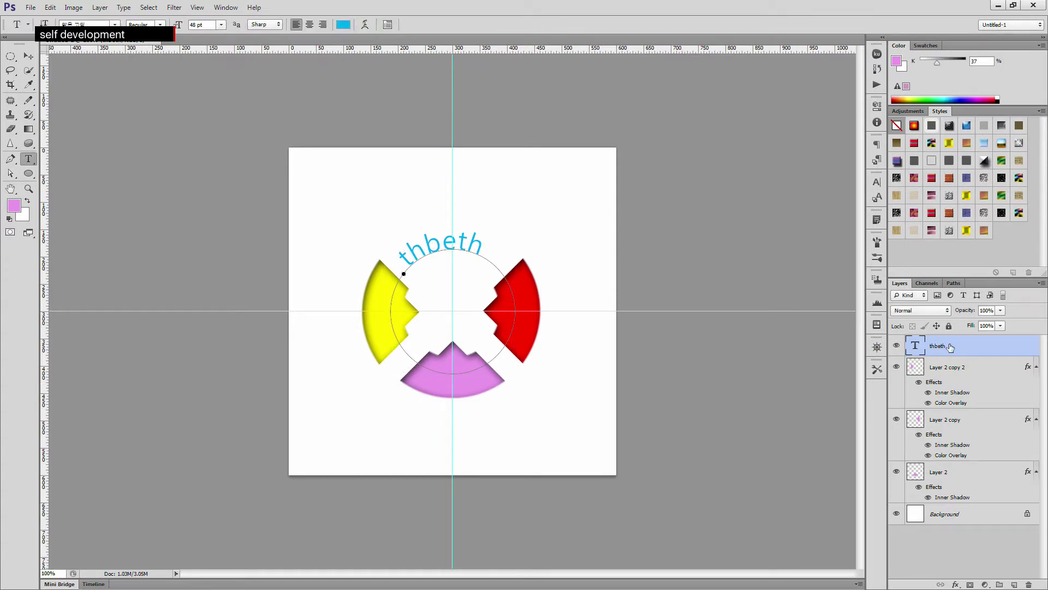
click(956, 373)
click(957, 351)
key(ctrl+t)
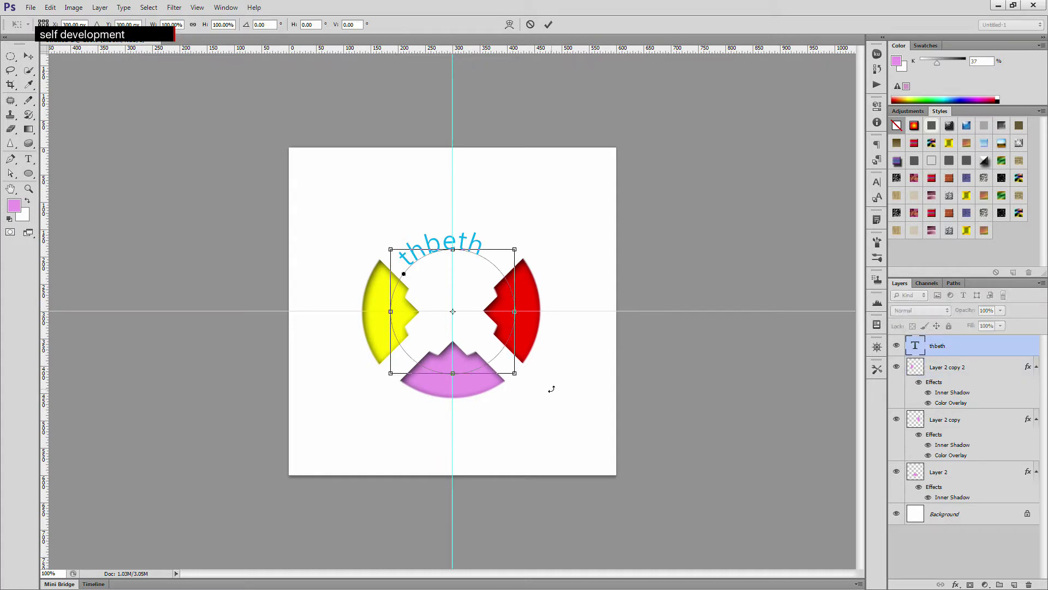
drag(530, 402, 515, 414)
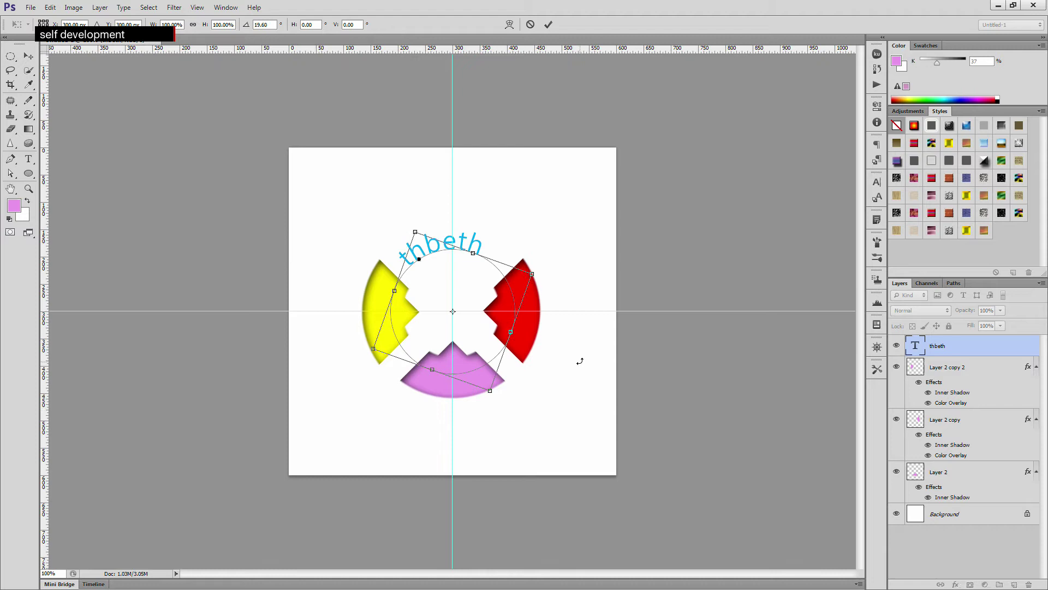
key(Return)
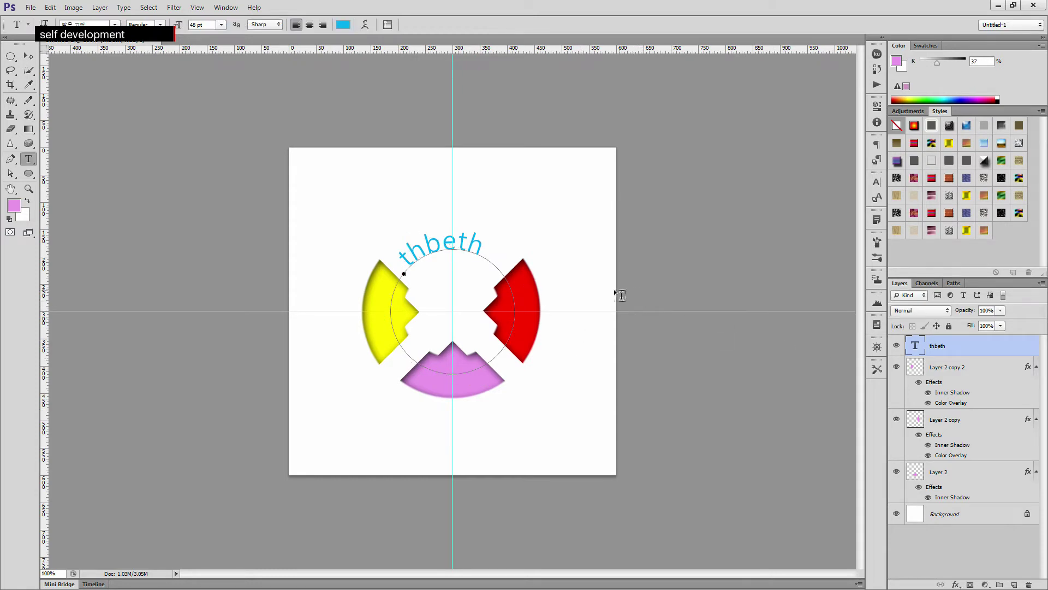
- Rotate the curved "thbeth" text slightly clockwise around the guide intersection while it is open for editing, and commit it
click(436, 240)
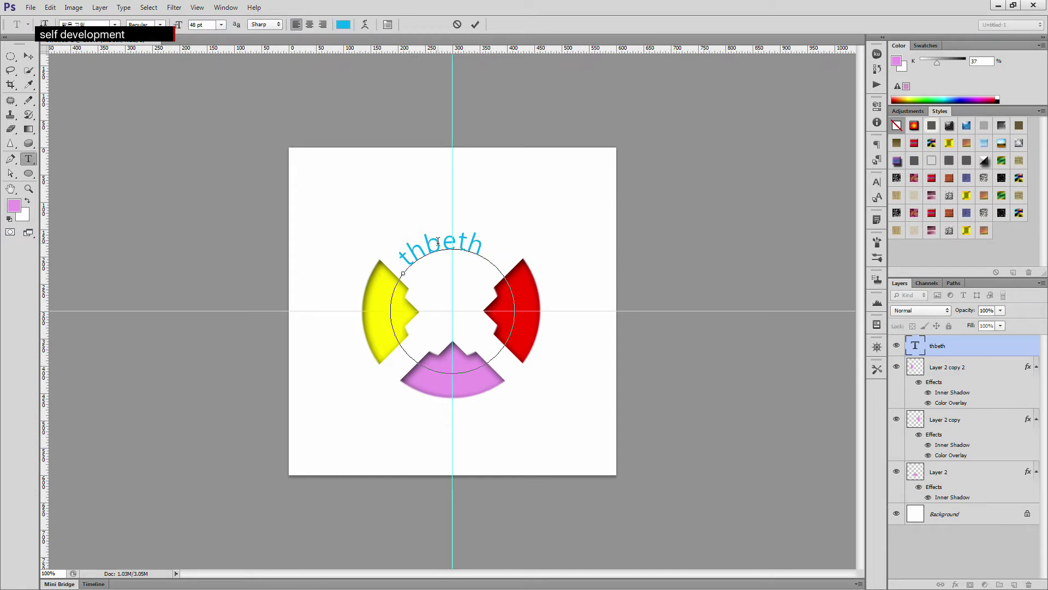
key(ctrl+t)
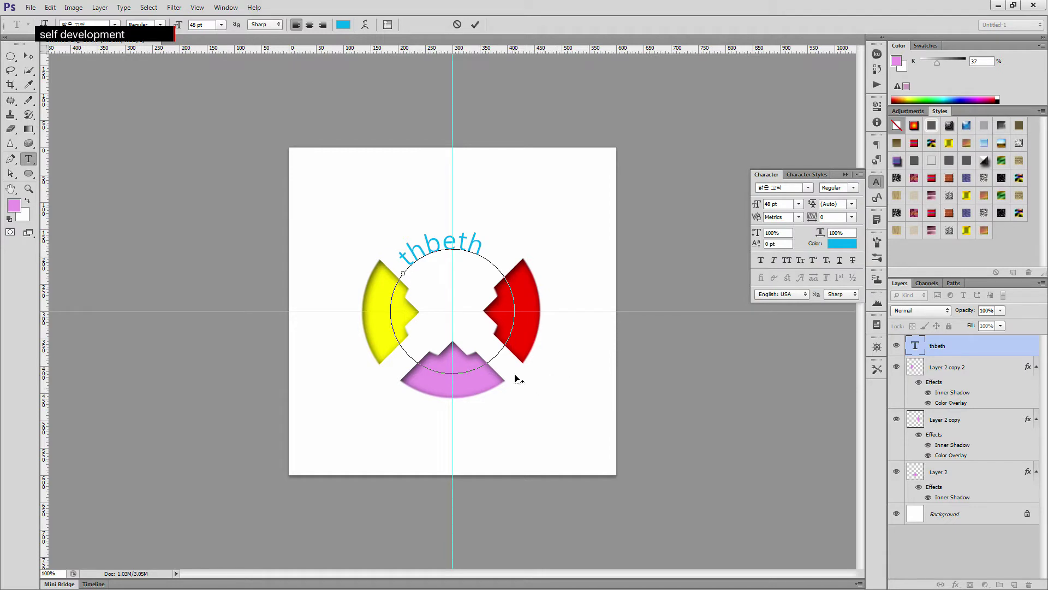
key(ctrl+t)
click(487, 246)
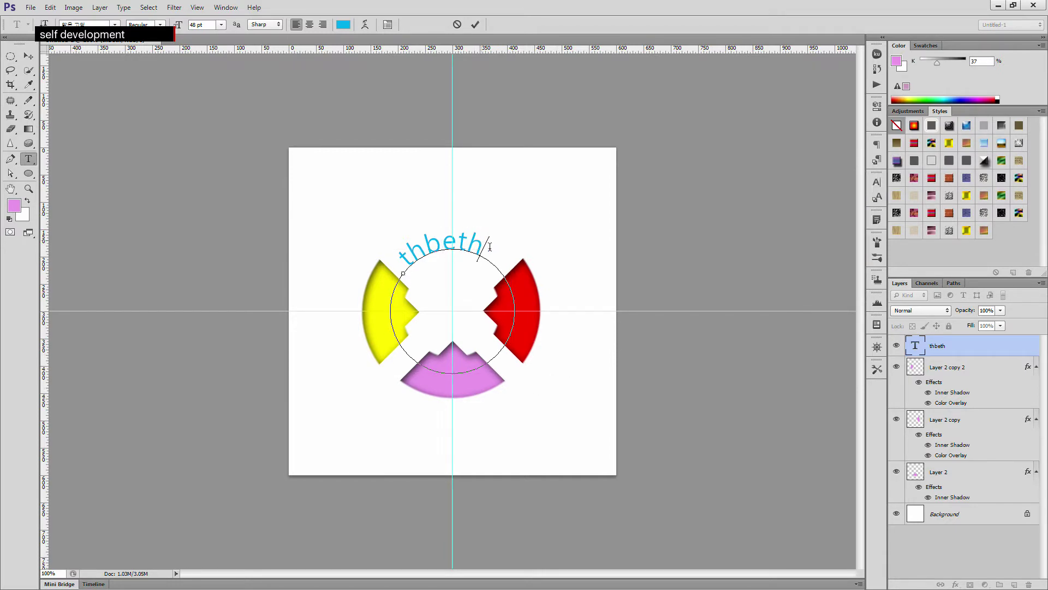
key(ctrl+t)
key(ctrl+t)
mouse_move(526, 380)
mouse_down()
mouse_move(500, 392)
mouse_move(531, 381)
mouse_move(523, 392)
mouse_up()
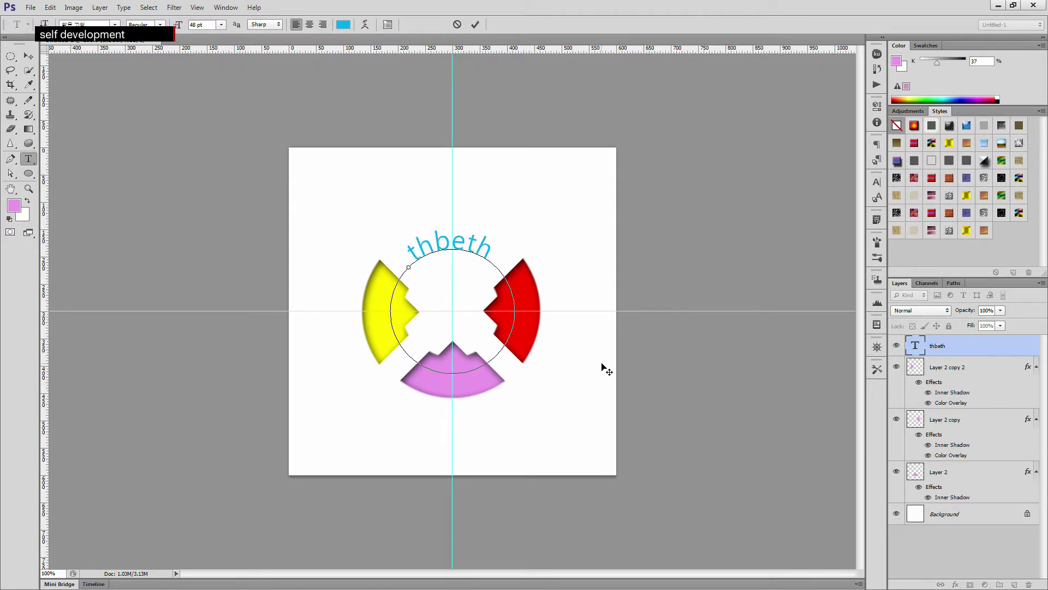
click(476, 25)
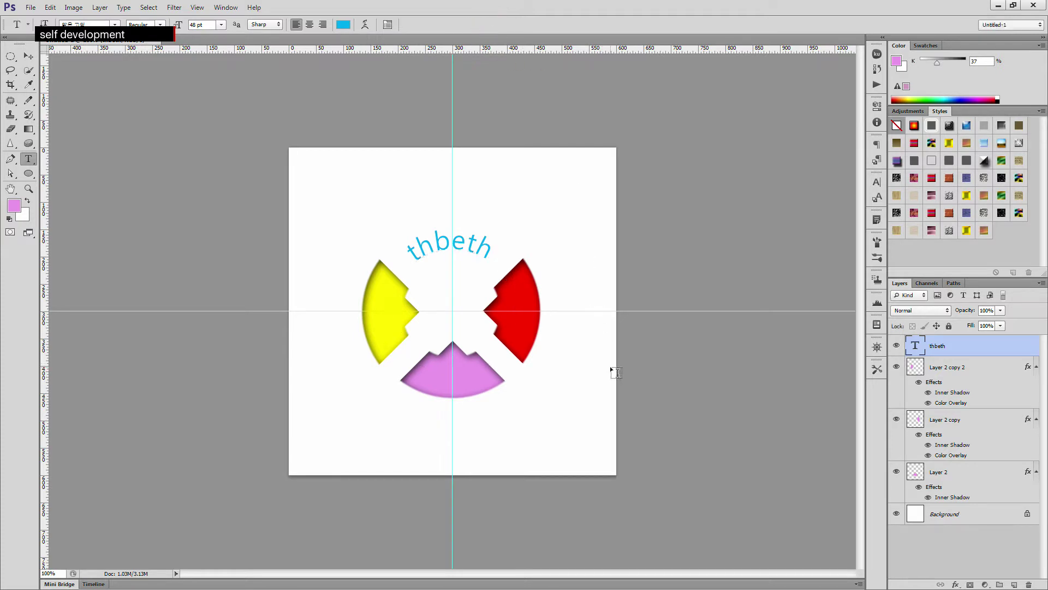
- Rotate the curved text layer clockwise by about 2.6° with Free Transform
key(ctrl+t)
mouse_move(537, 391)
mouse_down()
mouse_move(549, 373)
mouse_move(529, 392)
mouse_up()
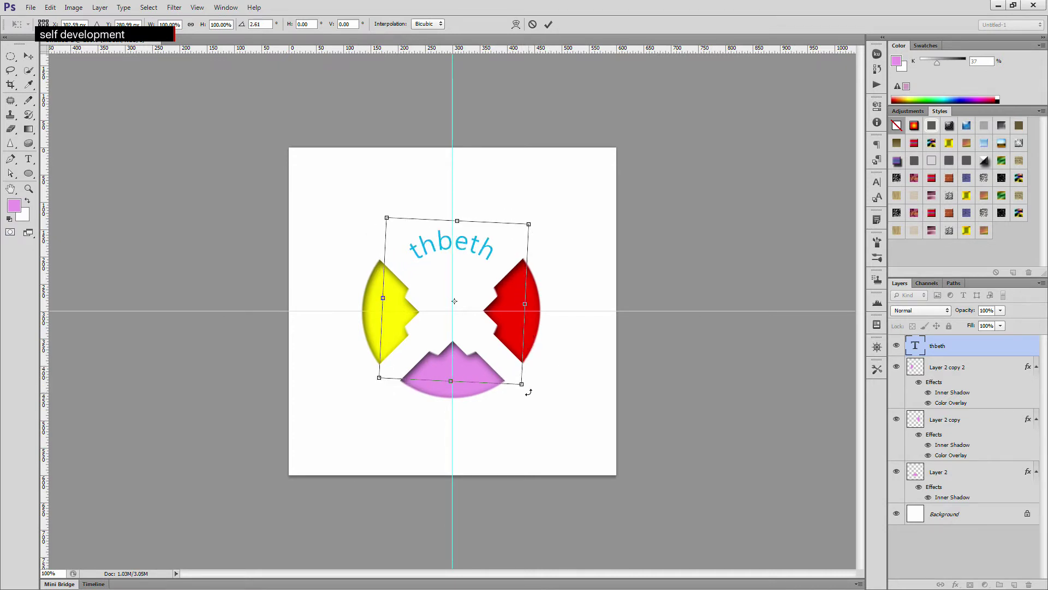
click(549, 24)
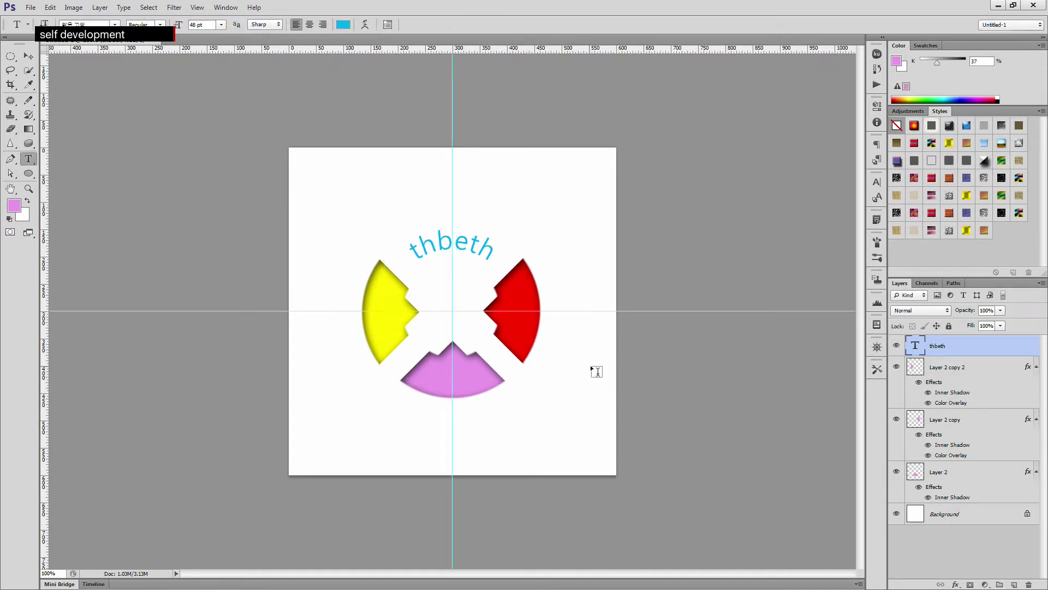
click(29, 56)
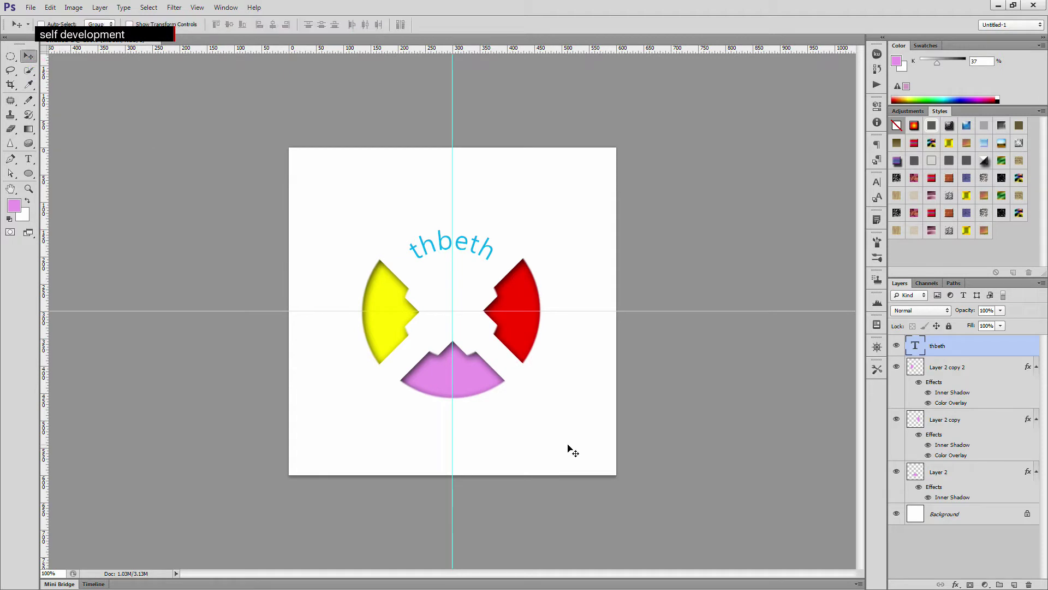
key(ctrl+t)
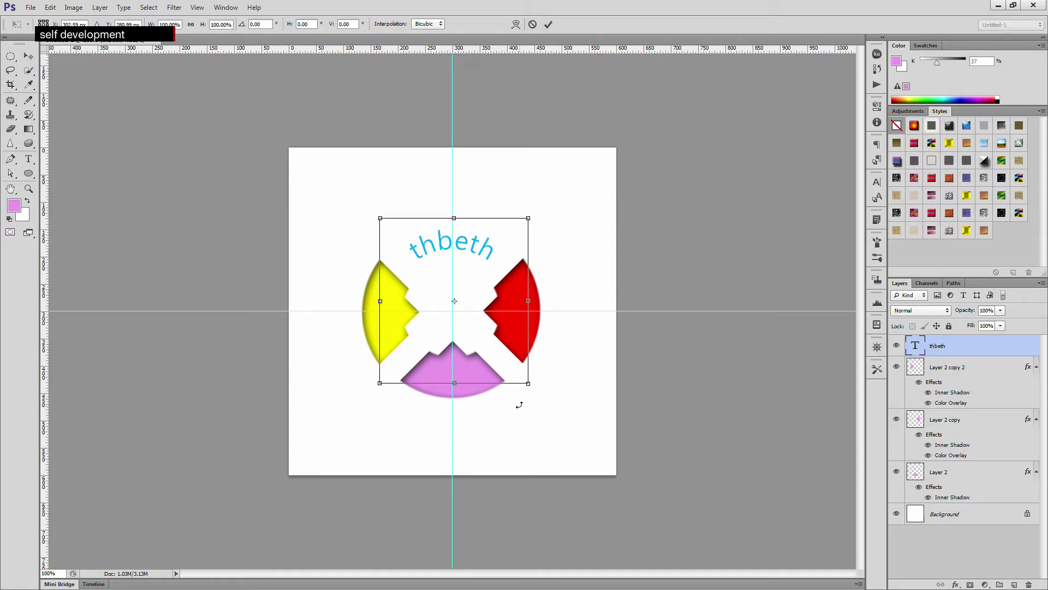
mouse_move(533, 413)
mouse_down()
mouse_move(514, 421)
mouse_move(555, 398)
mouse_move(547, 399)
mouse_up()
key(Return)
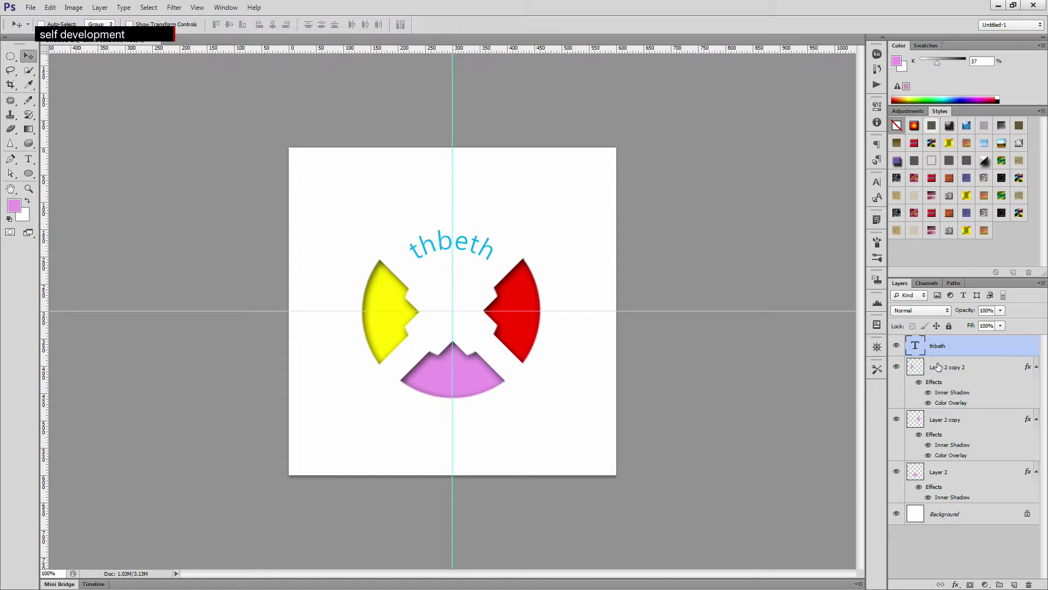
- Delete the "thbeth" text layer
click(959, 367)
click(955, 350)
double_click(934, 347)
click(969, 350)
click(985, 347)
drag(981, 350, 1029, 583)
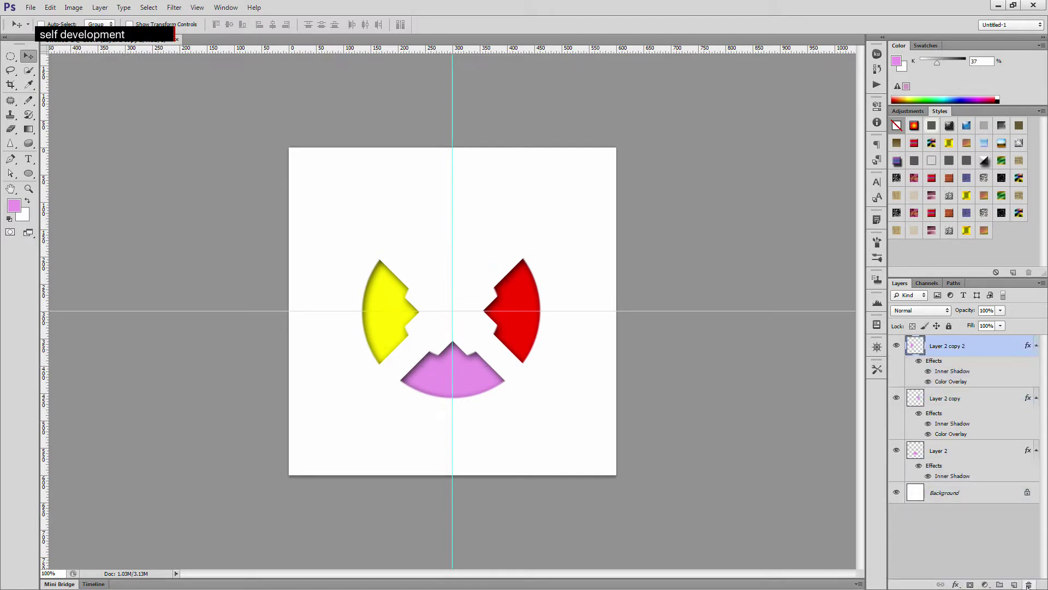
- Reactivate the circular Work Path and ready the Type tool for new text above the segment layers
click(954, 283)
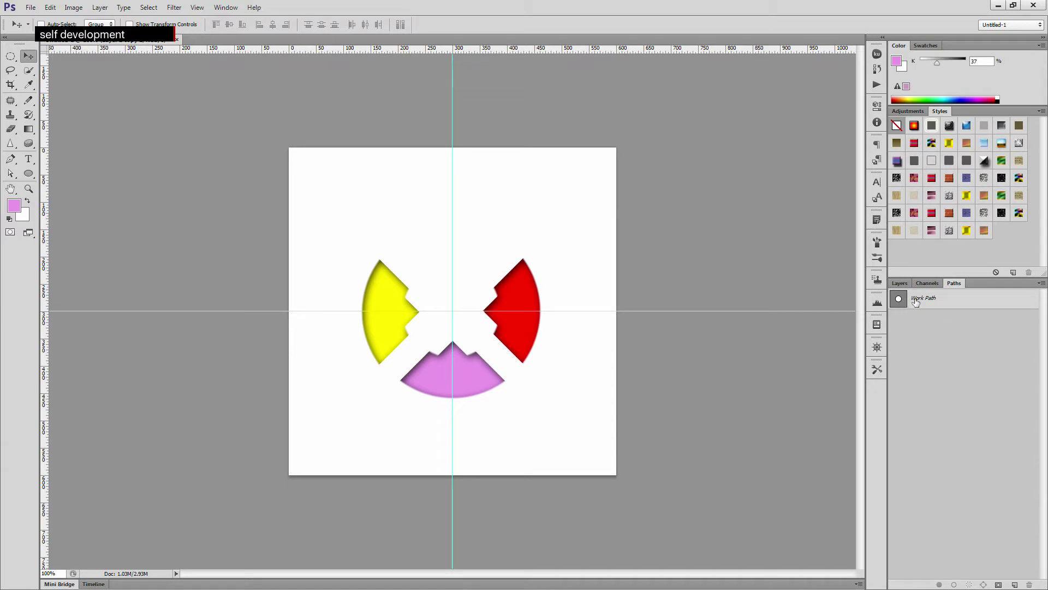
click(932, 300)
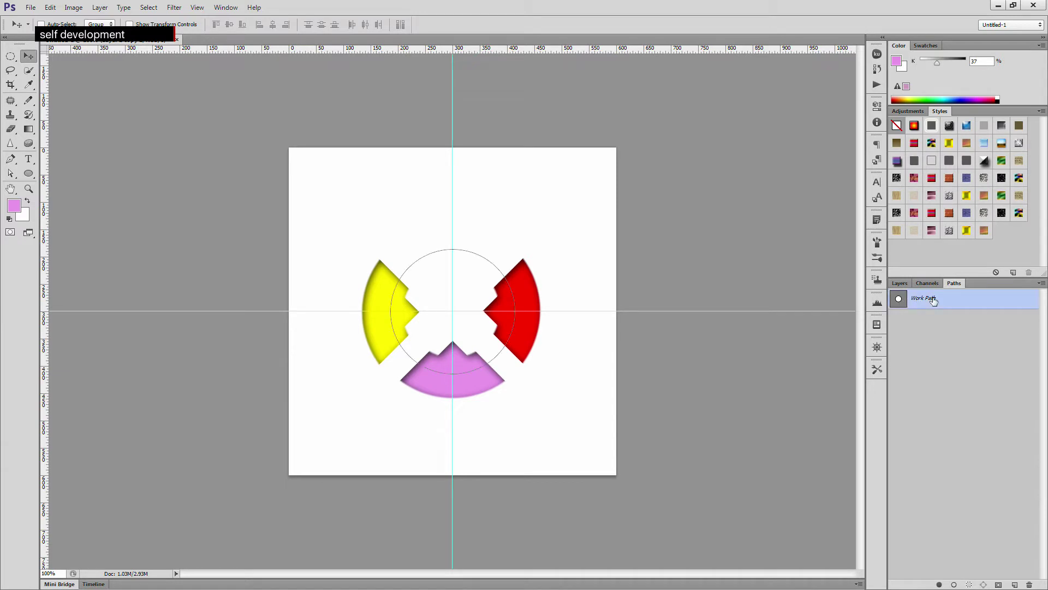
click(899, 283)
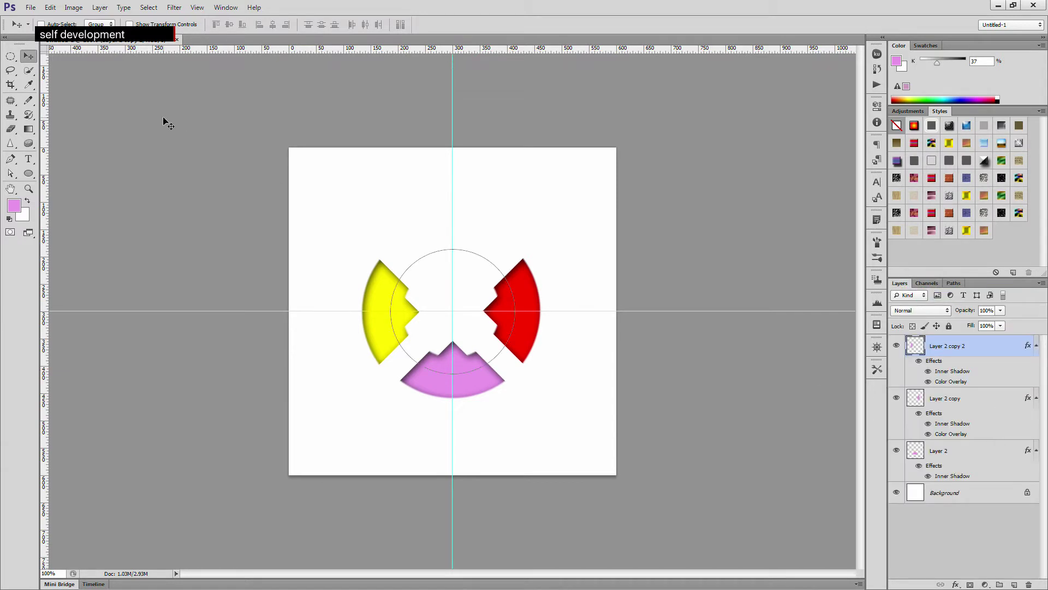
click(29, 159)
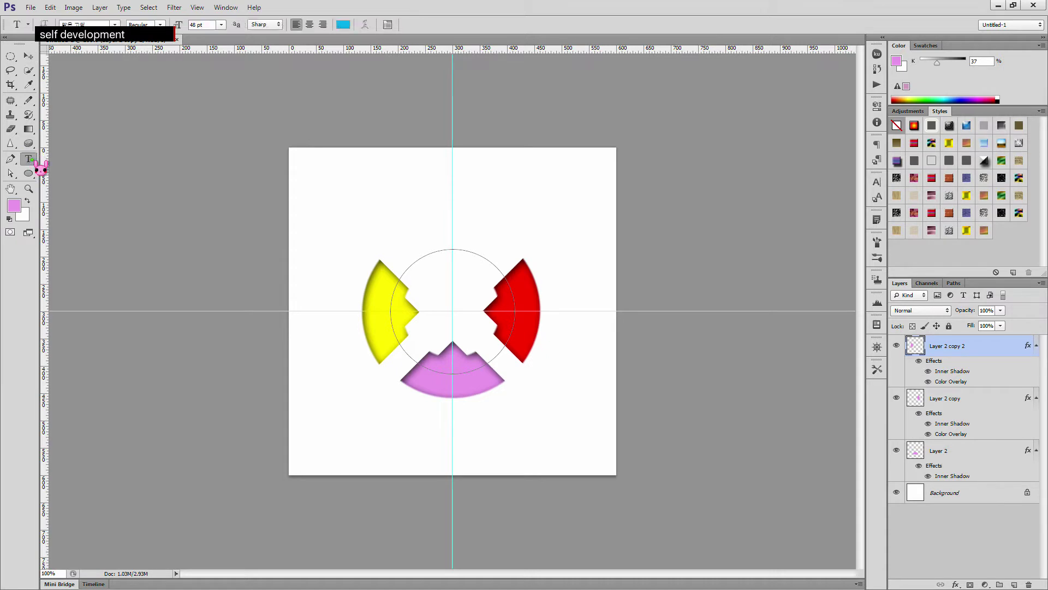
click(410, 266)
text(t)
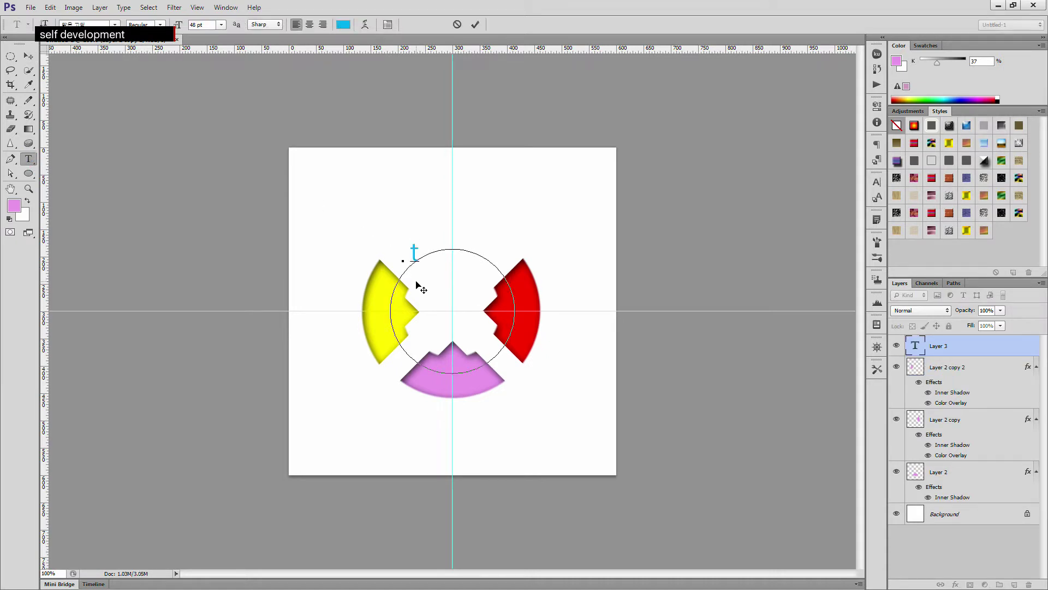
key(Escape)
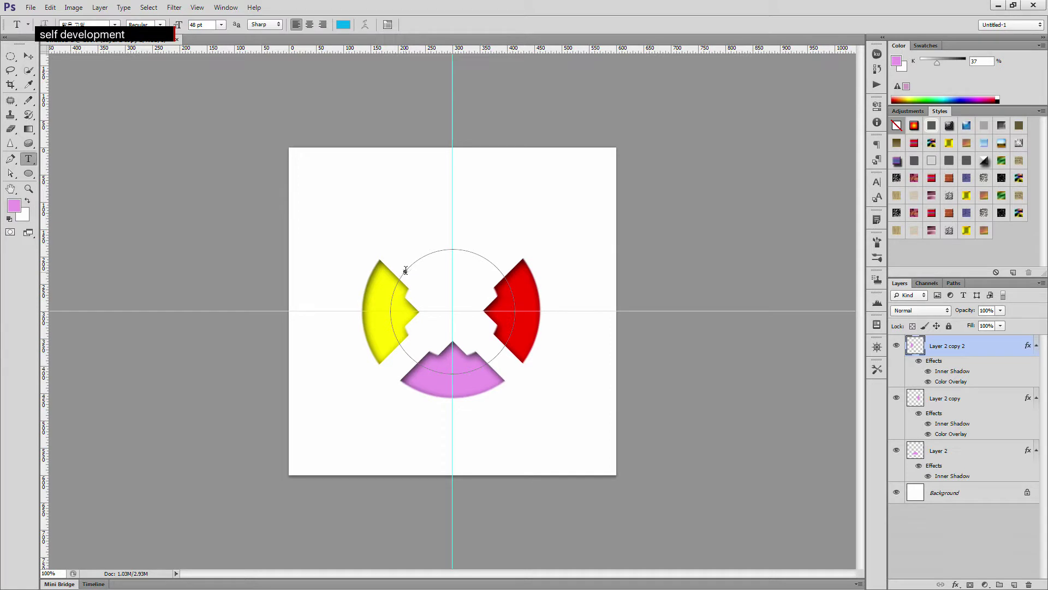
- Place the text "thbeth" along the upper arc of the circular path and rotate it slightly clockwise with Free Transform
click(405, 271)
text(thbeth)
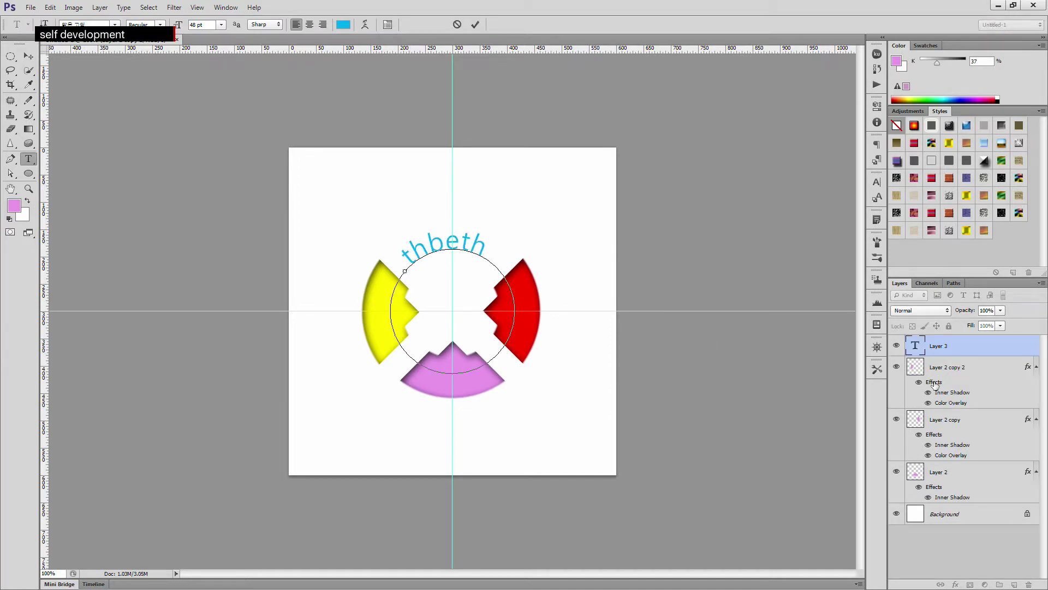
key(ctrl+Return)
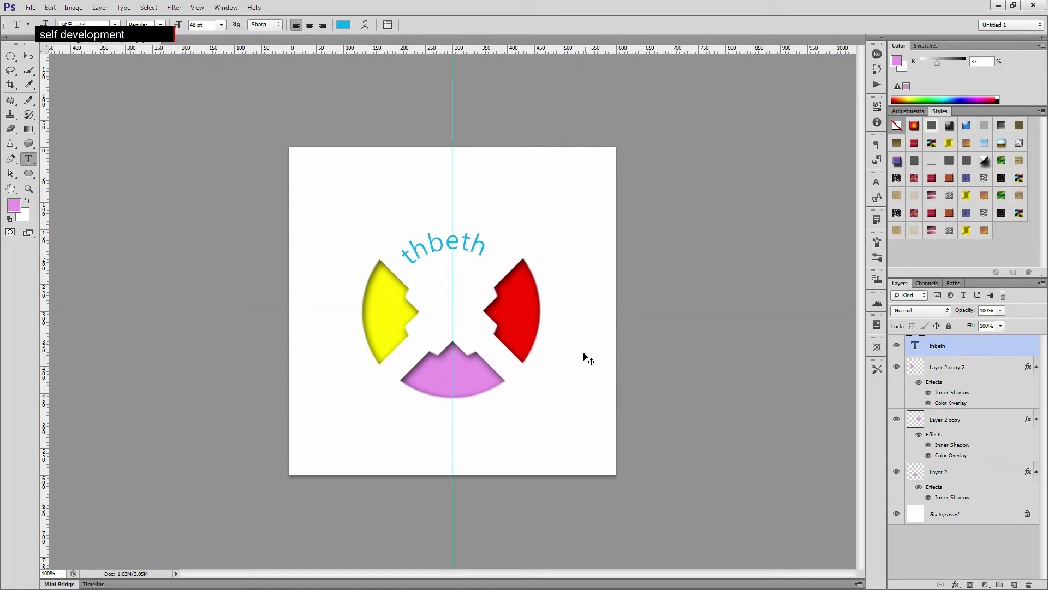
key(ctrl+t)
mouse_move(530, 383)
mouse_down()
mouse_move(494, 409)
mouse_move(519, 391)
mouse_up()
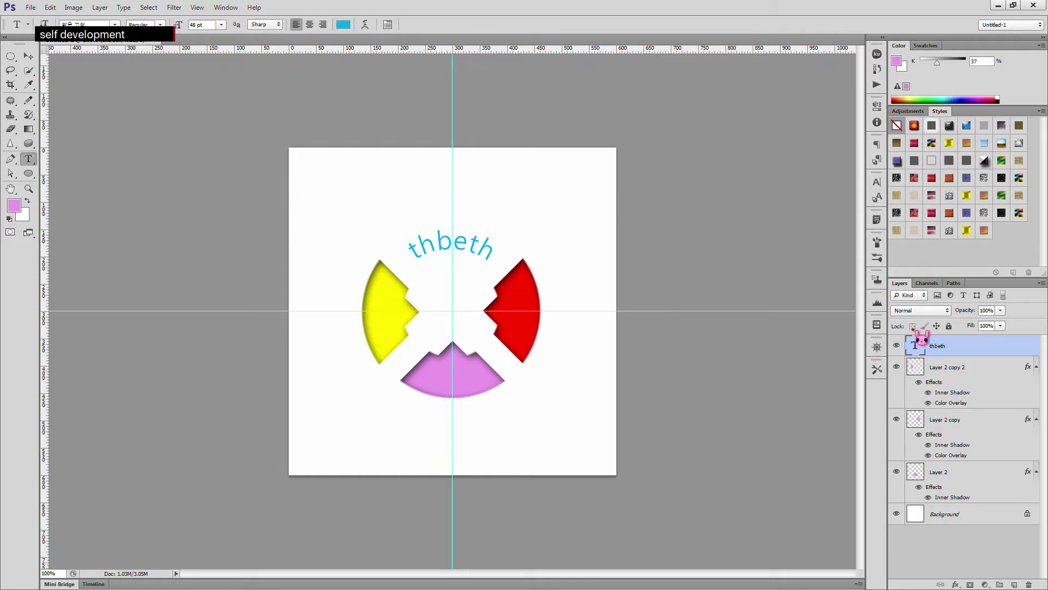
- Select the circular Work Path and rotate it clockwise by about 0.8° with Free Transform
click(954, 283)
click(970, 304)
key(ctrl+t)
drag(539, 365, 536, 386)
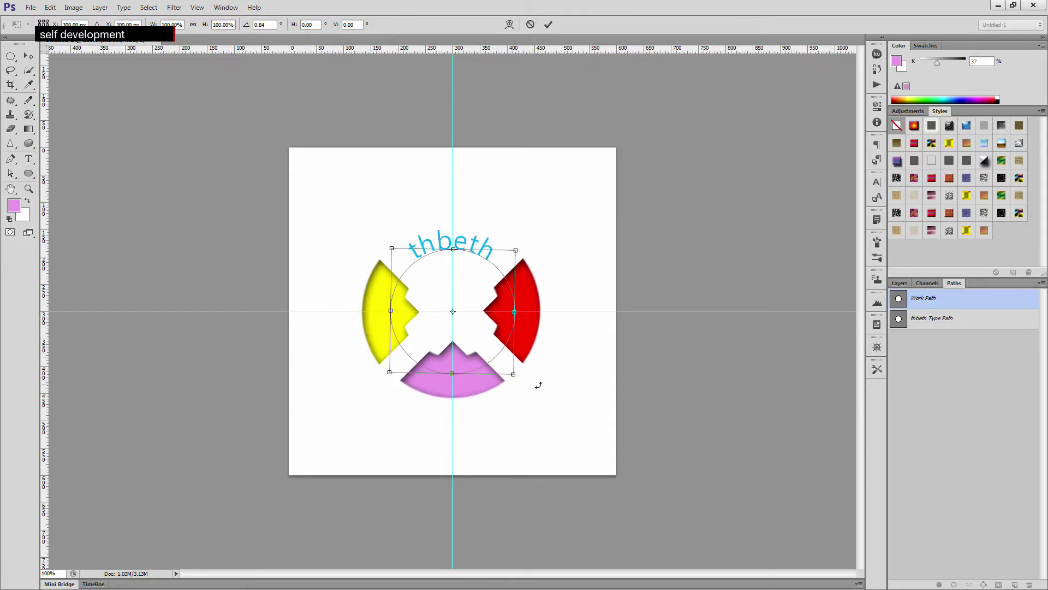
key(Return)
key(t)
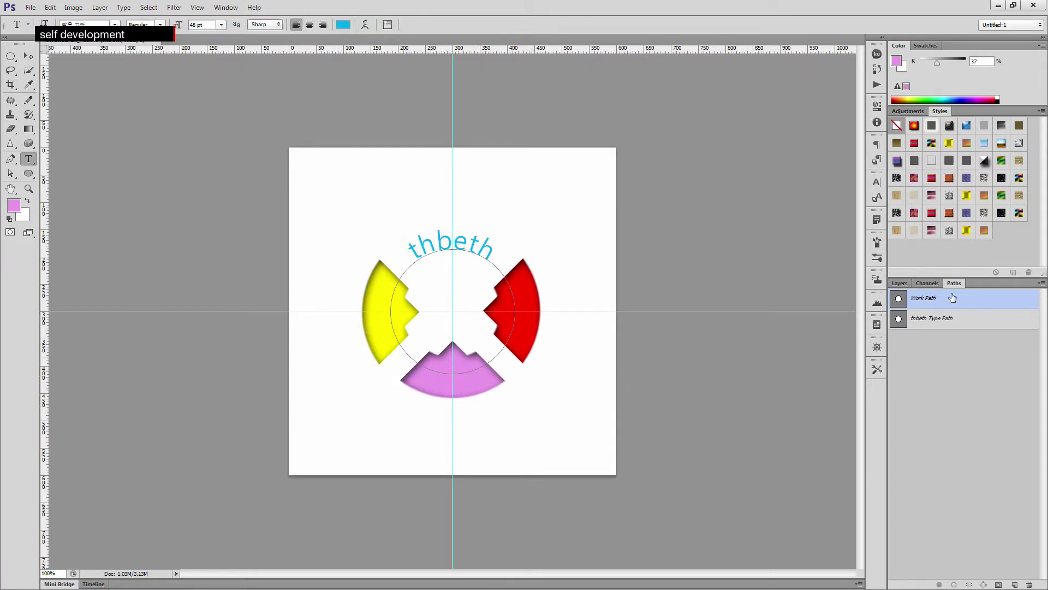
click(900, 283)
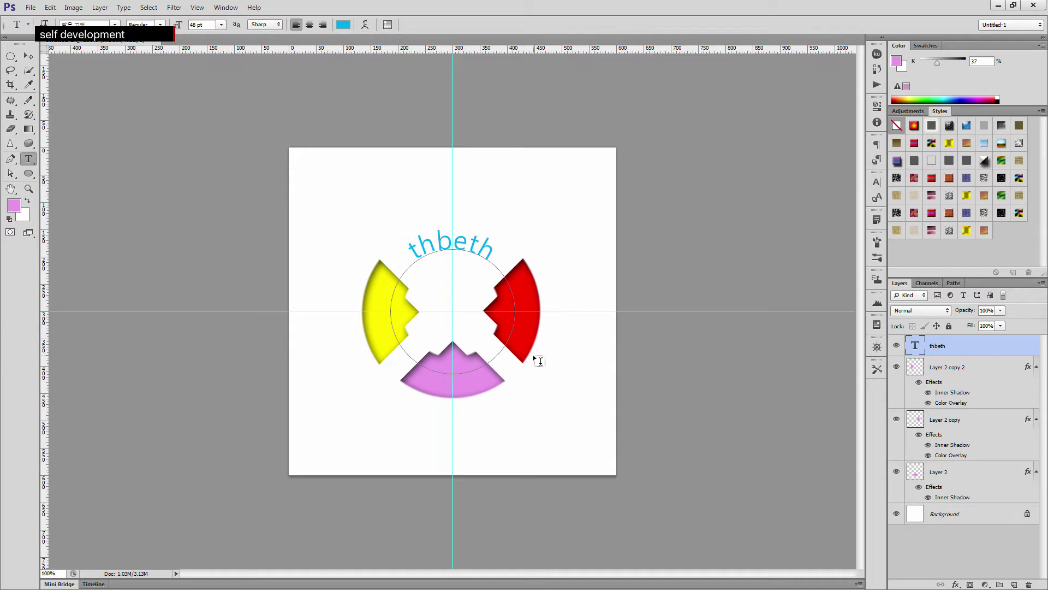
key(ctrl+t)
drag(525, 377, 566, 361)
key(Escape)
key(ctrl+t)
drag(520, 377, 546, 344)
key(ctrl+z)
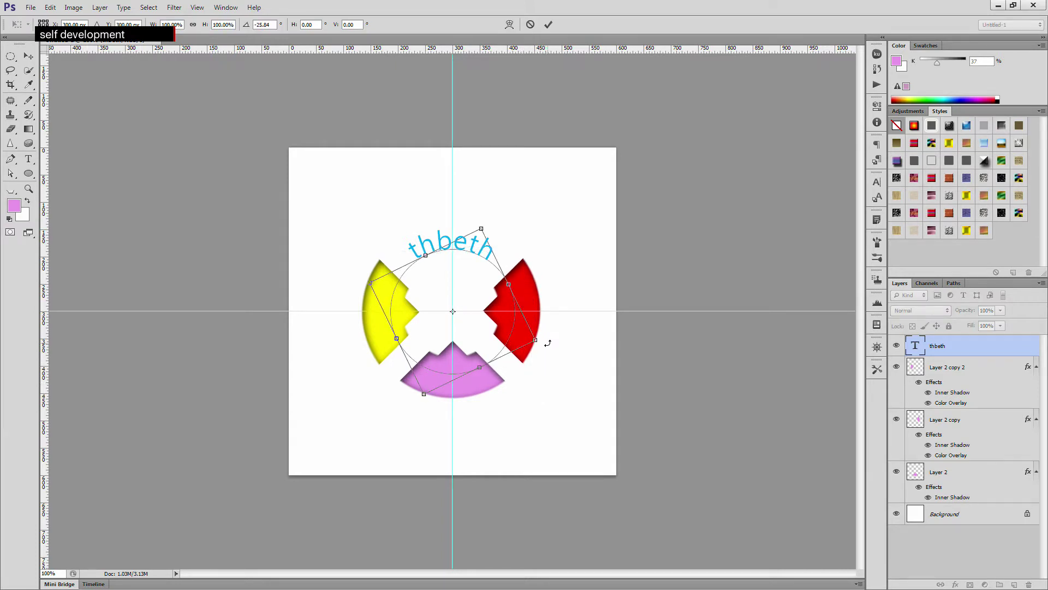
key(Escape)
- Select the thbeth Type Path and rotate it counterclockwise by about 13.3° with Free Transform
click(954, 282)
click(951, 318)
key(ctrl+t)
drag(525, 380, 551, 365)
key(Return)
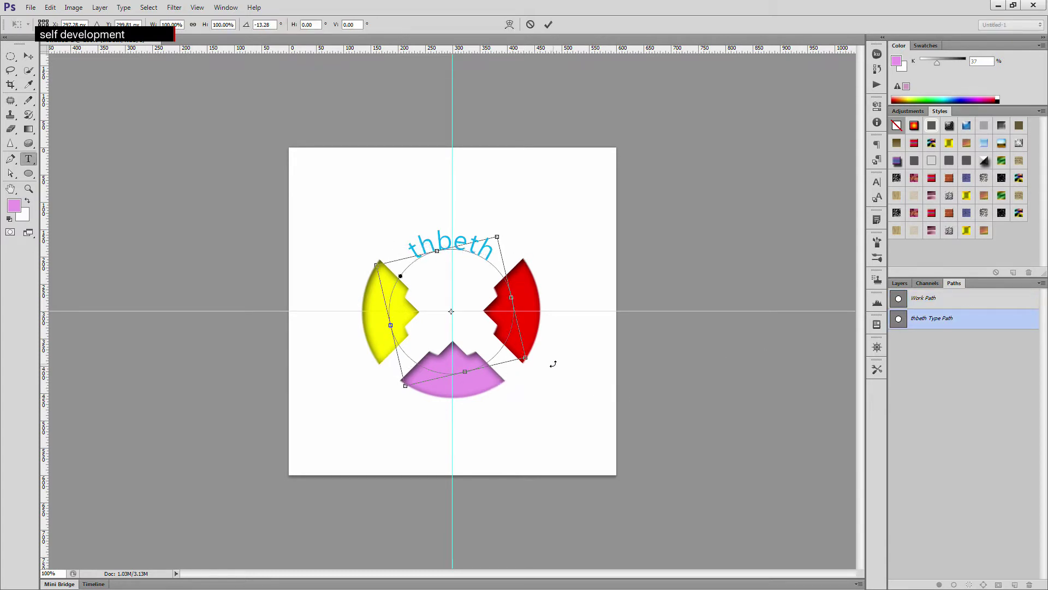
- Rotate the thbeth Type Path clockwise so its text extends towards the red segment
key(ctrl+t)
drag(541, 388, 487, 412)
key(Return)
- Select the circular Work Path and rotate it counterclockwise with Free Transform
click(943, 302)
key(ctrl+t)
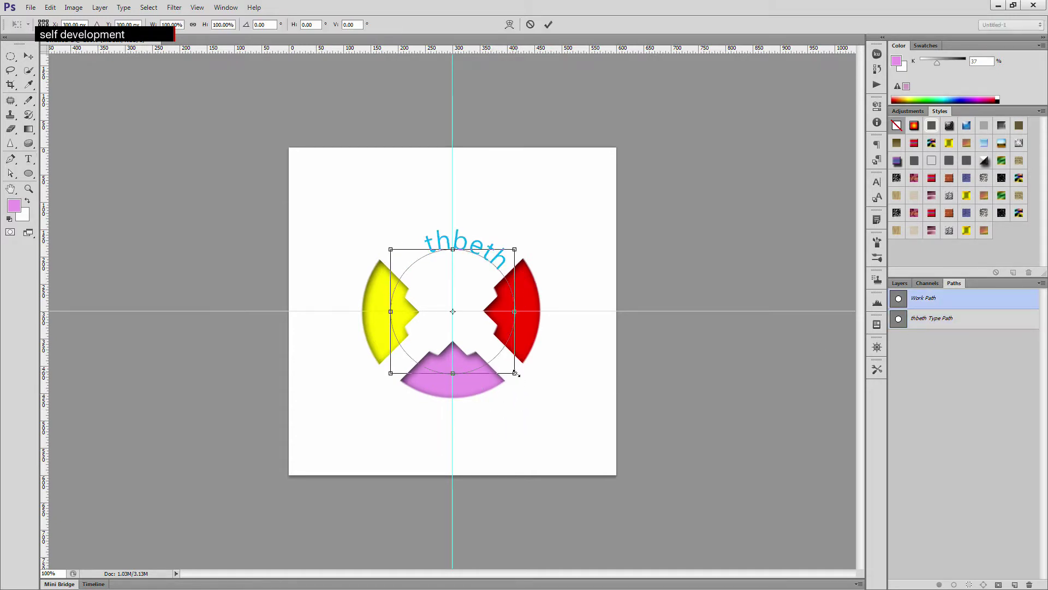
drag(525, 384, 551, 363)
key(Return)
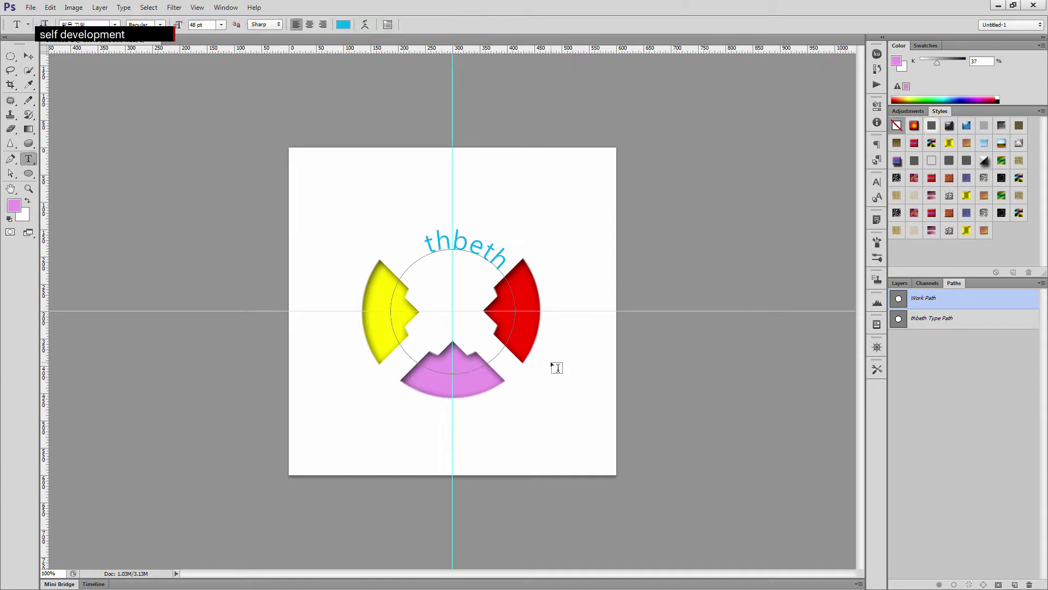
- Compare the type path with the Work Path, and rotate the Work Path clockwise with Free Transform
click(958, 326)
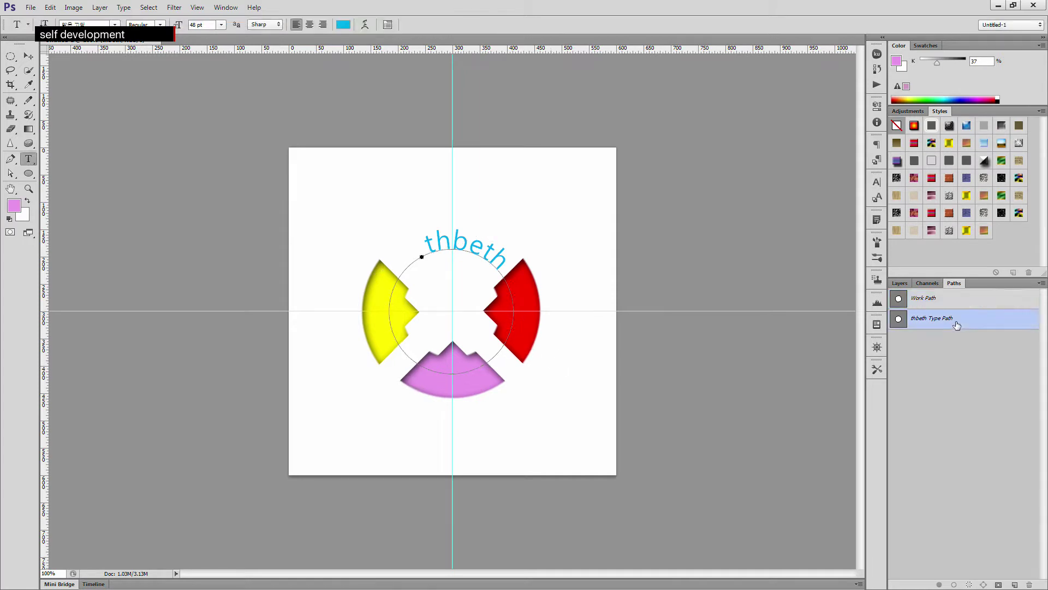
click(915, 297)
click(907, 284)
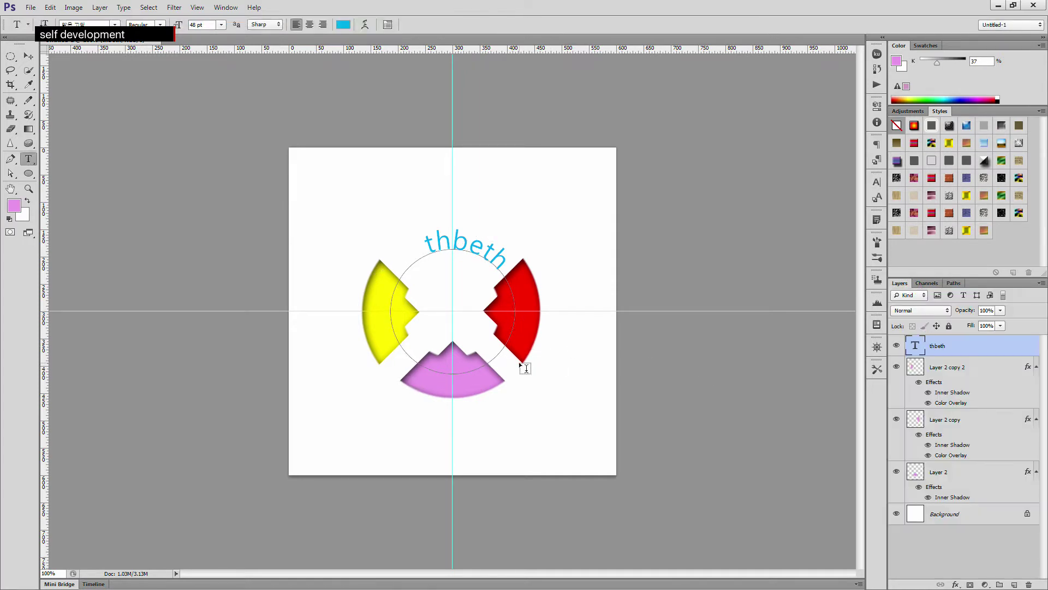
key(ctrl+t)
drag(528, 381, 490, 398)
key(Return)
- Select the thbeth Type Path and rotate it counterclockwise in two passes to centre the text over the vertical guide
click(953, 284)
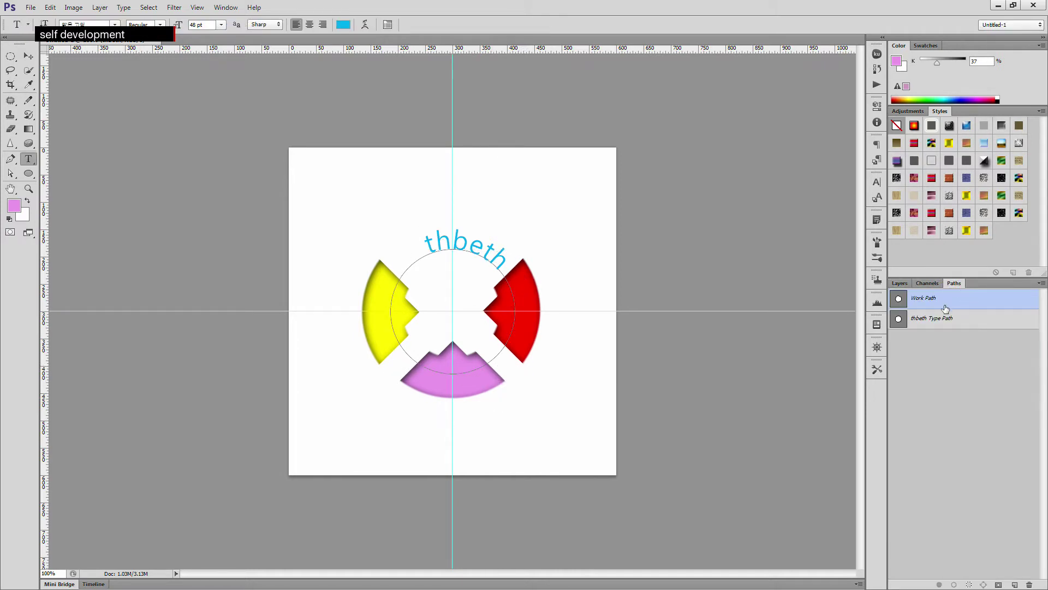
click(947, 321)
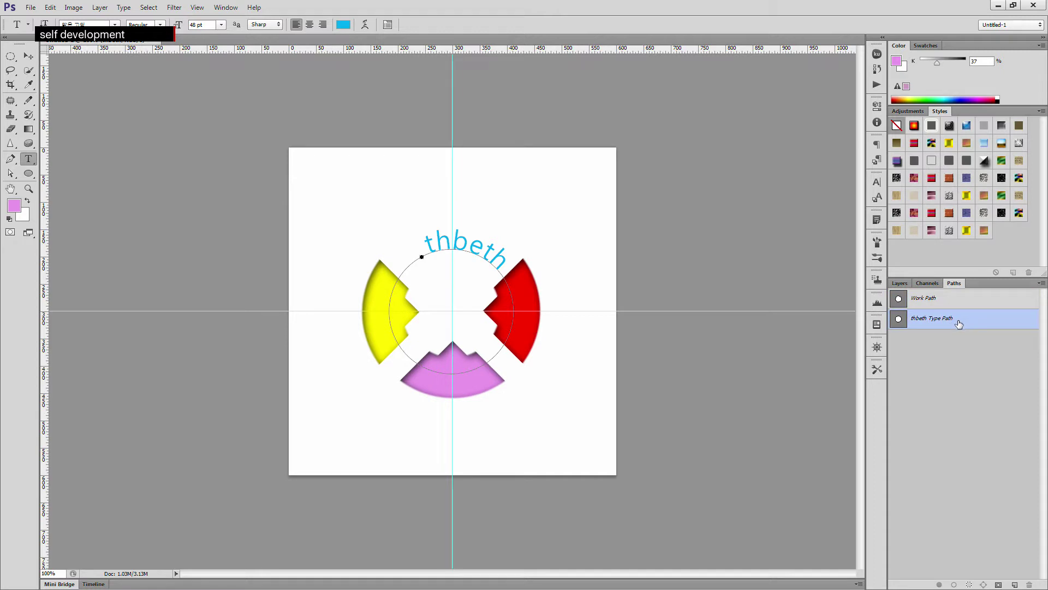
key(ctrl+t)
drag(525, 384, 544, 373)
key(Return)
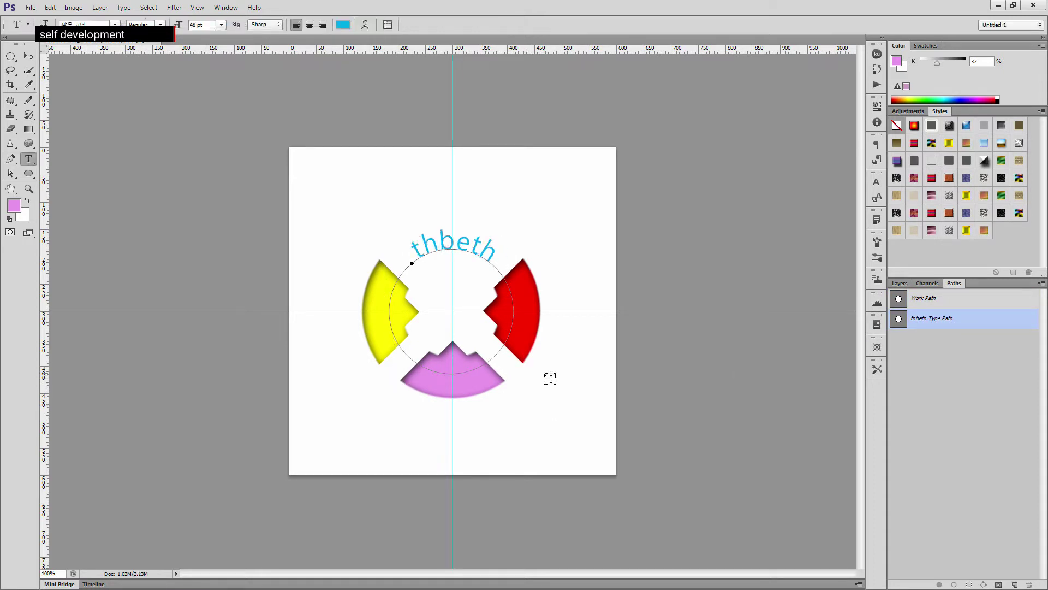
key(ctrl+t)
drag(532, 385, 538, 376)
key(Return)
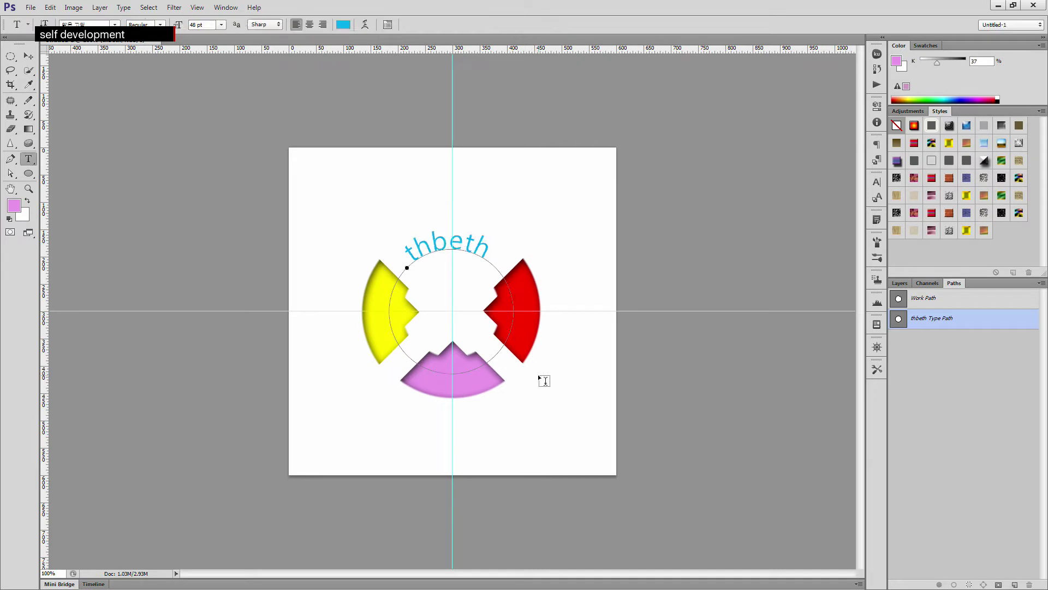
click(900, 283)
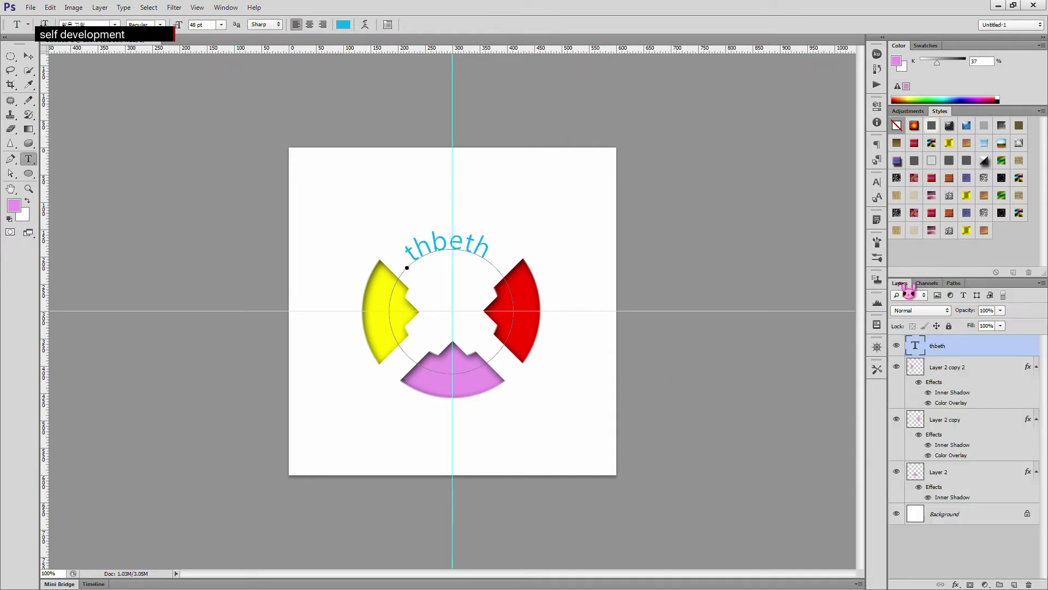
click(954, 283)
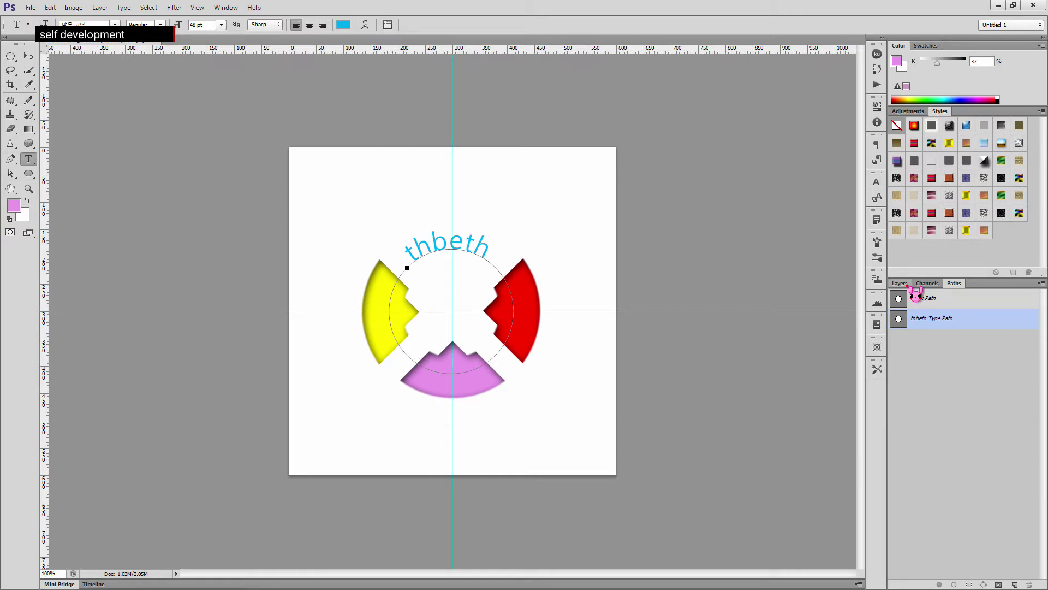
- Rotate the thbeth text layer slightly clockwise around its circular path with Free Transform, in two passes
click(904, 283)
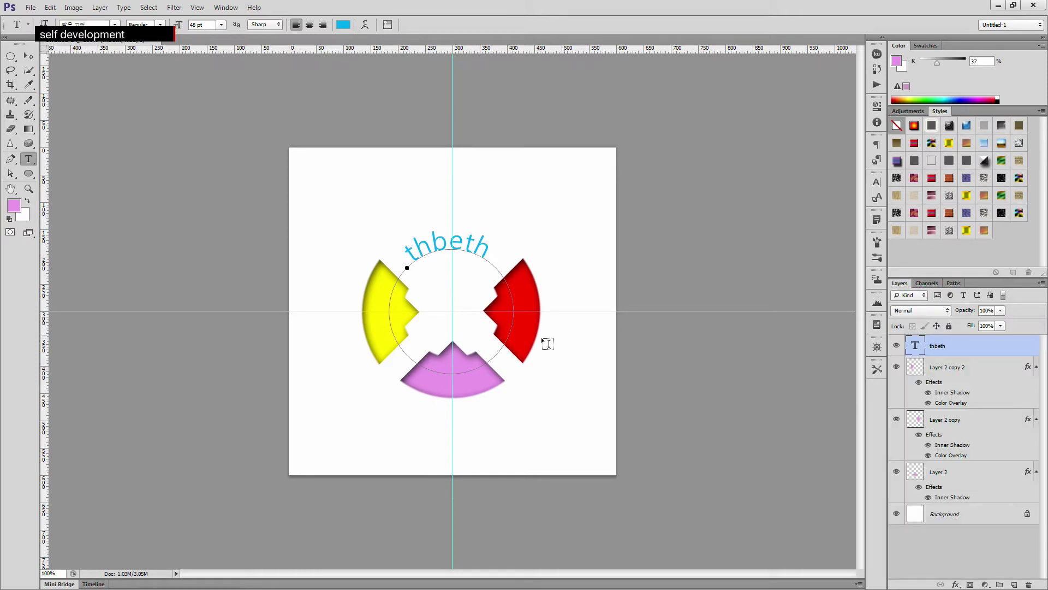
key(ctrl+t)
drag(533, 377, 530, 381)
key(Return)
key(t)
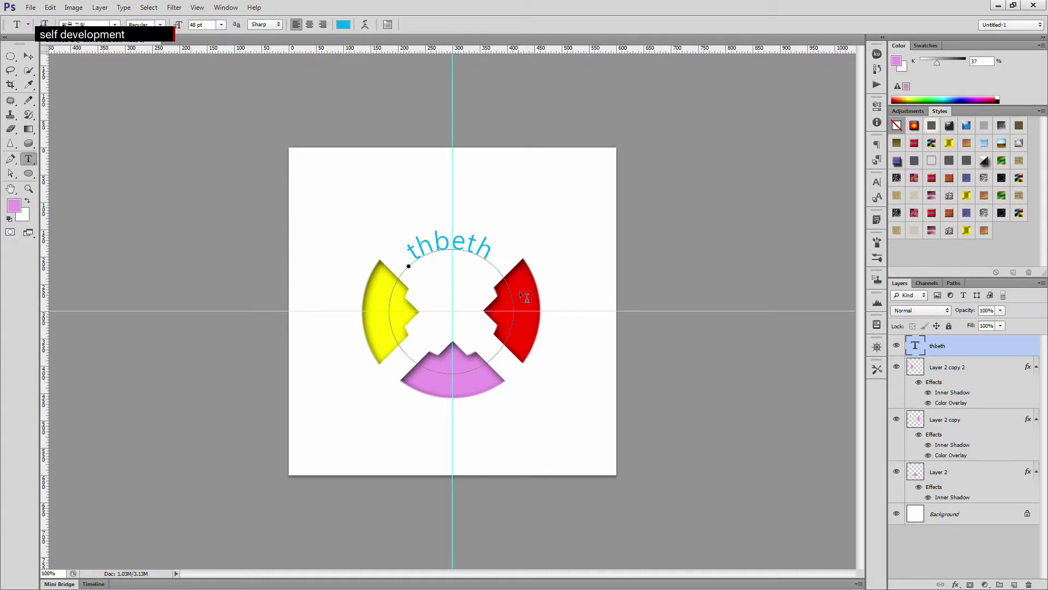
click(497, 250)
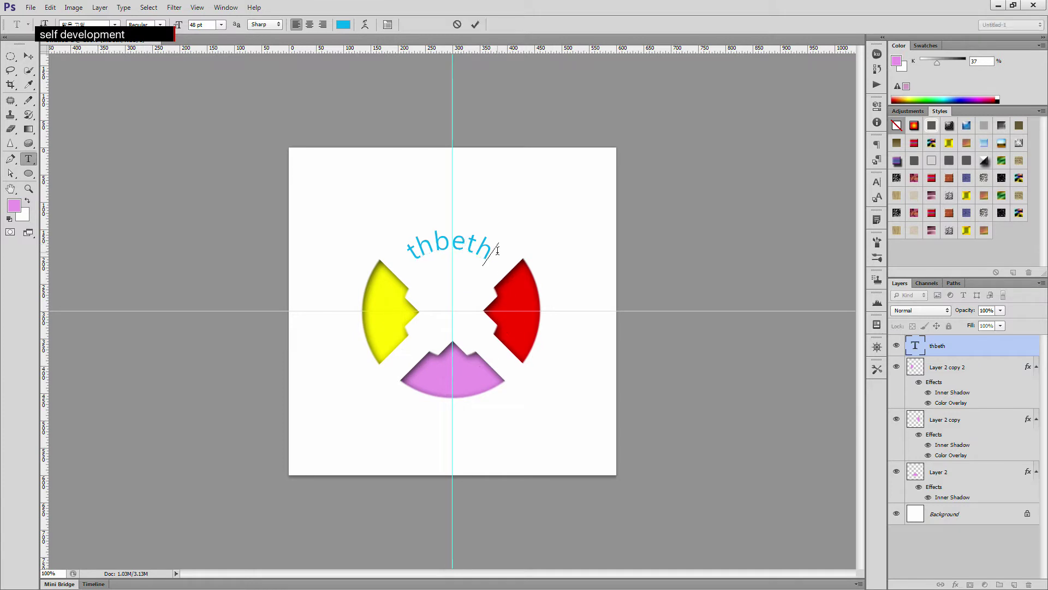
key(ctrl+t)
mouse_move(528, 384)
mouse_down()
mouse_move(538, 369)
mouse_move(529, 390)
mouse_up()
key(Return)
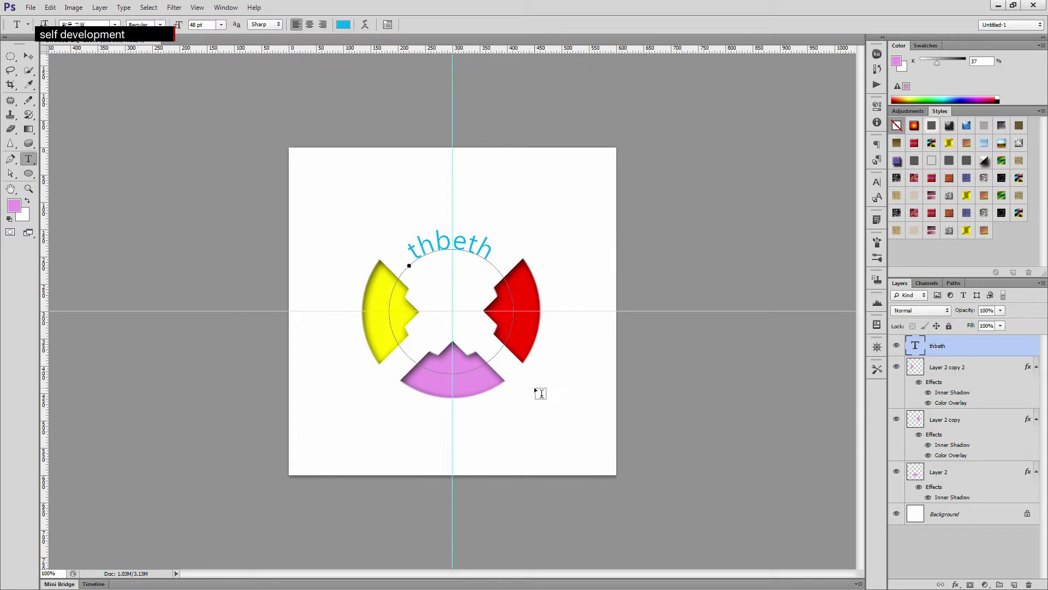
- Try rotating the thbeth type path by 1.94° with Free Transform, and undo the rotation
key(ctrl+t)
drag(532, 389, 530, 392)
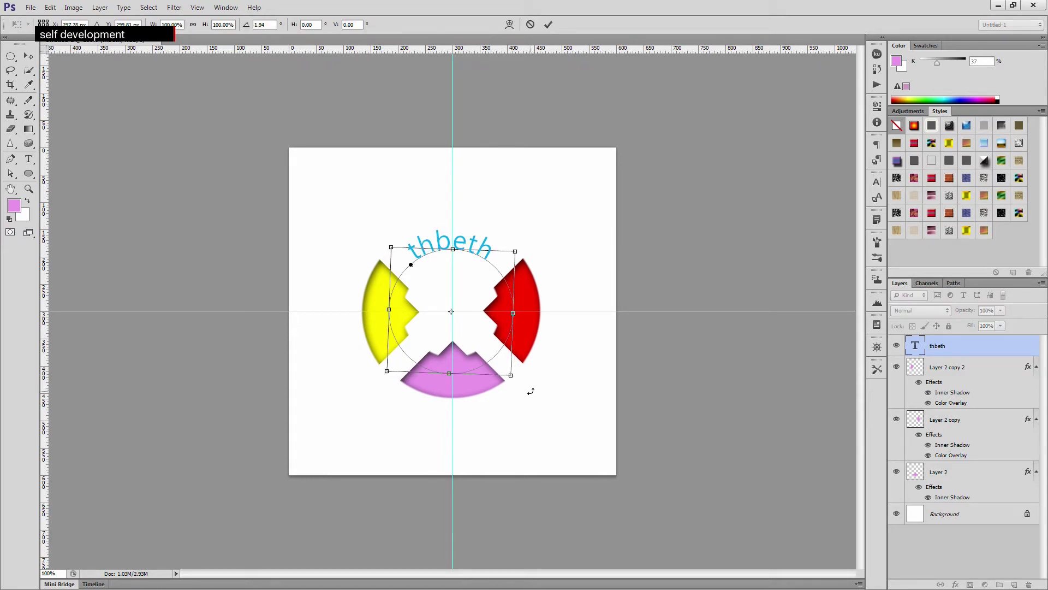
key(Return)
key(ctrl+z)
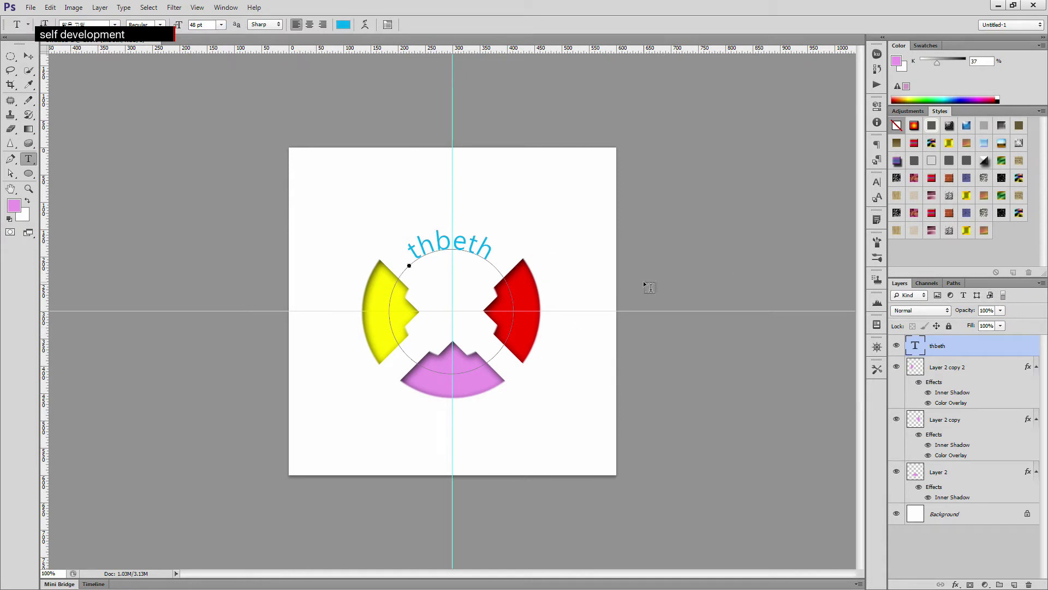
- Deselect the thbeth Type Path to hide its outline, and return to the layer list
click(954, 283)
click(975, 383)
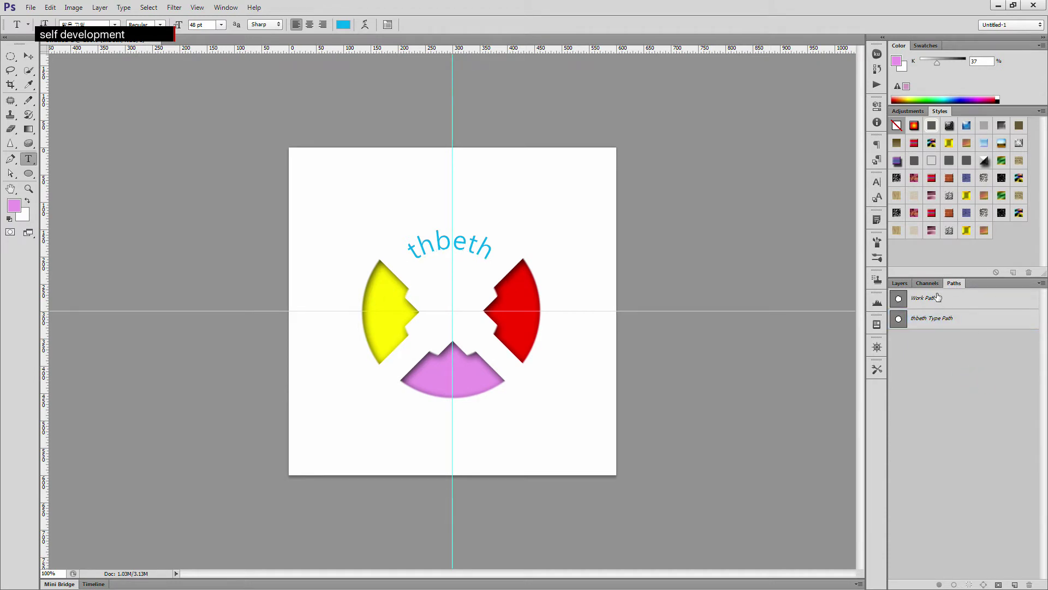
click(900, 283)
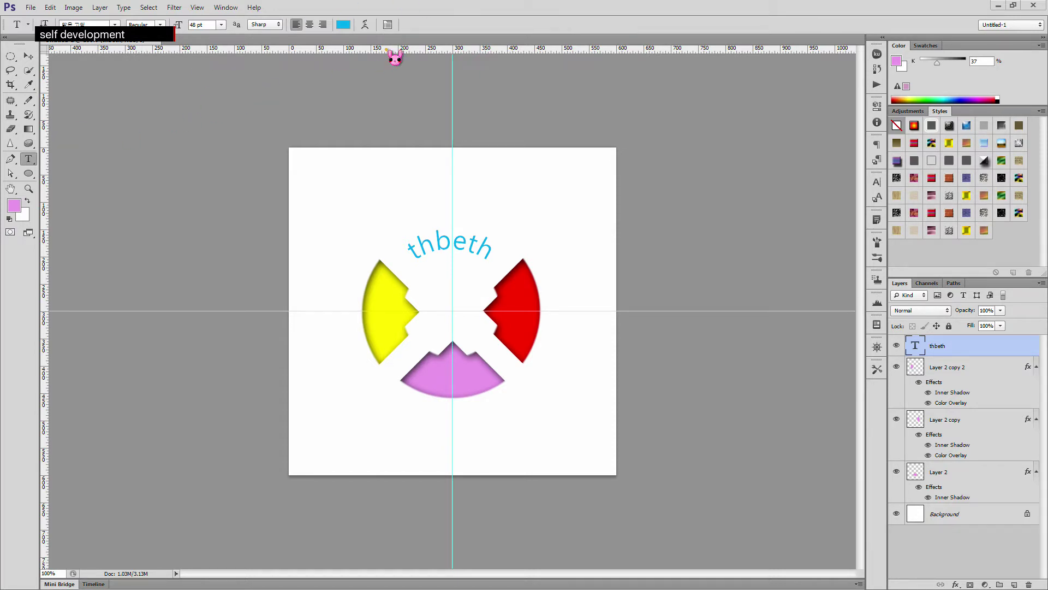
- Create a new 600 × 600 pixel document at 72 pixels/inch in RGB Color with a white background
key(ctrl+n)
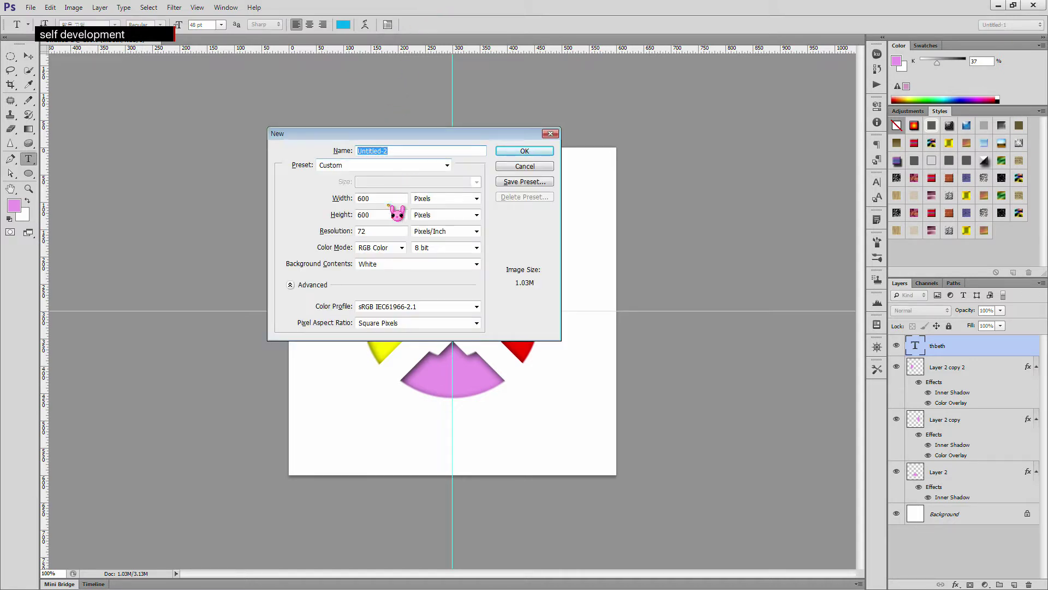
click(524, 152)
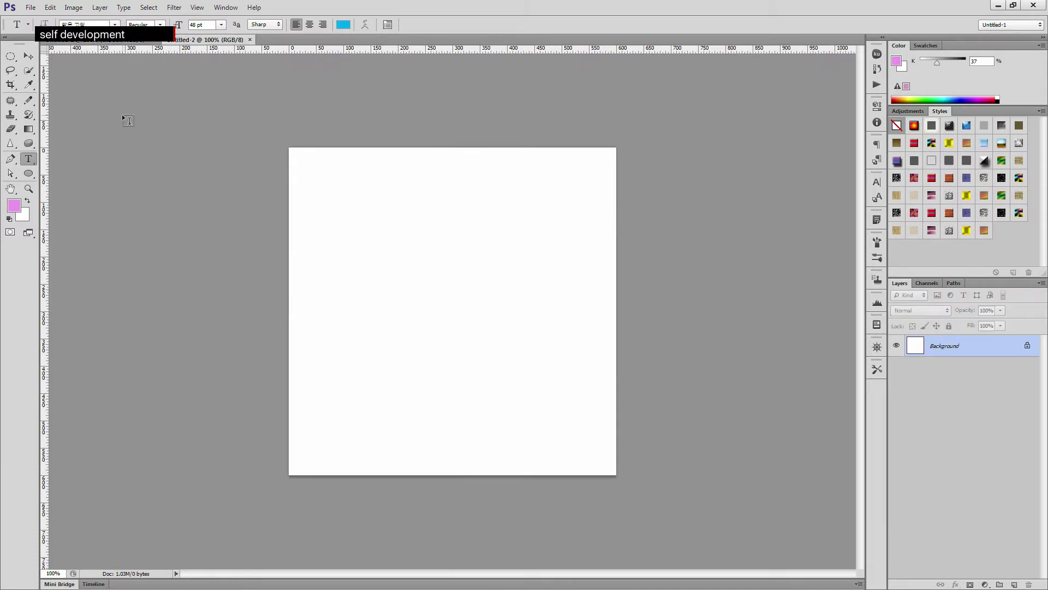
- Draw a circular selection about 345 px in diameter near the canvas centre, and add a new empty layer
click(11, 56)
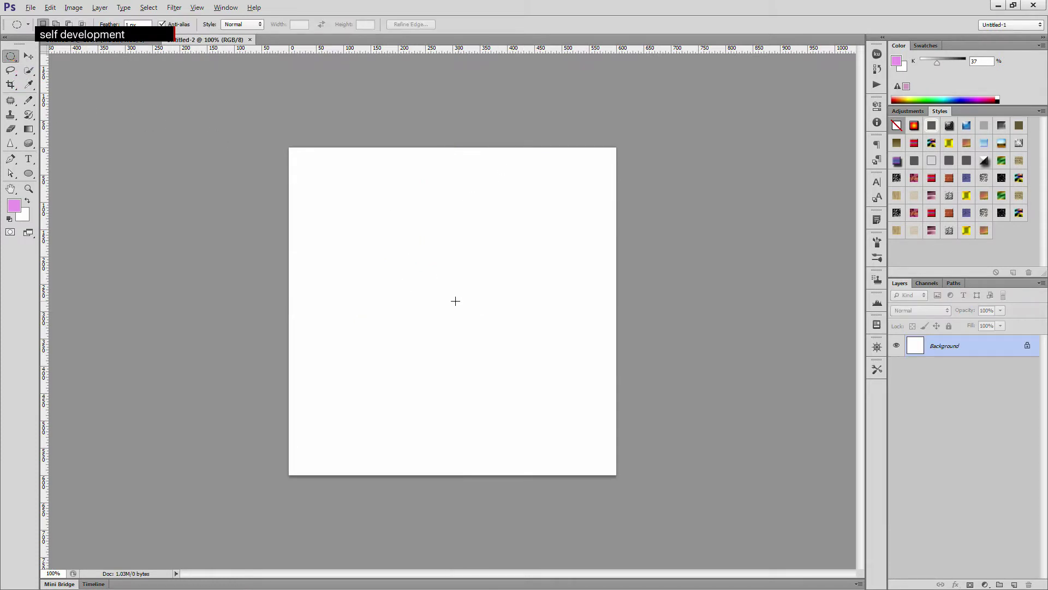
drag(445, 302, 539, 396)
click(1015, 584)
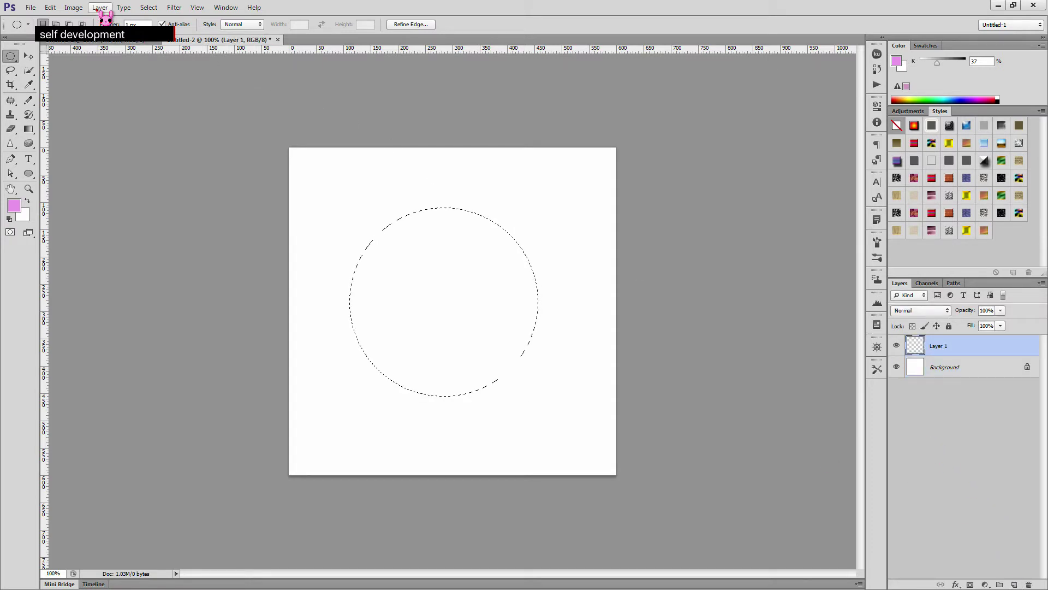
- Stroke the circular selection with a 3 px centred stroke in grey, using C 0, M 0, Y 0, K 40
click(55, 8)
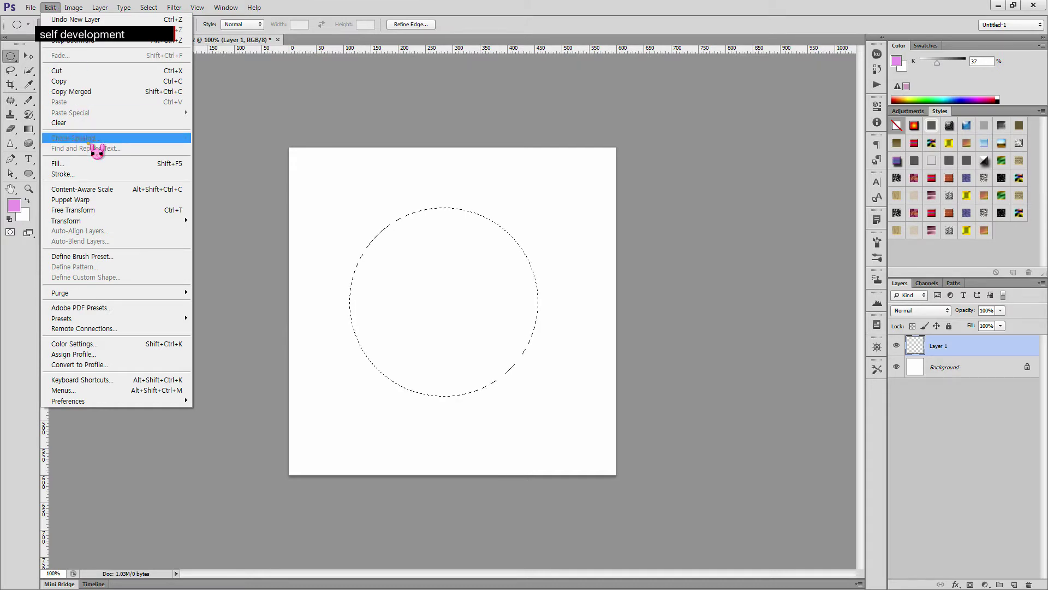
click(107, 173)
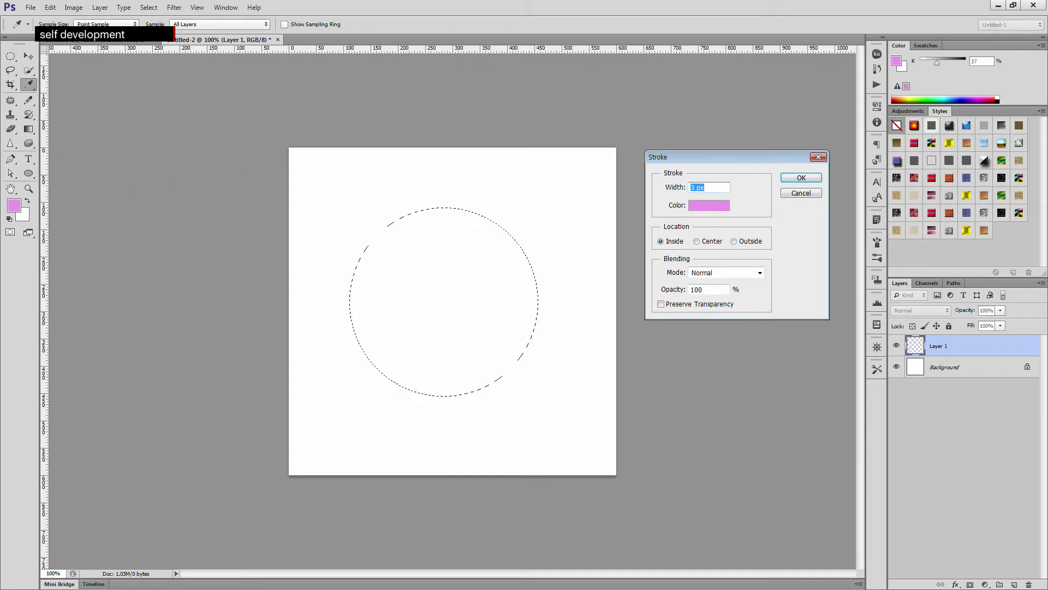
click(709, 240)
click(711, 206)
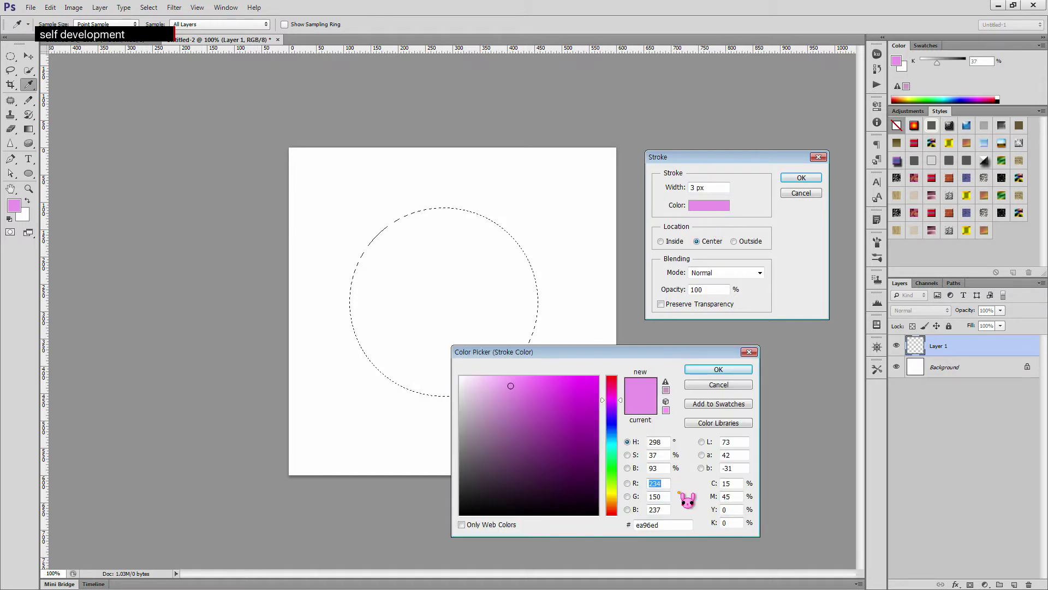
click(713, 498)
text(0)
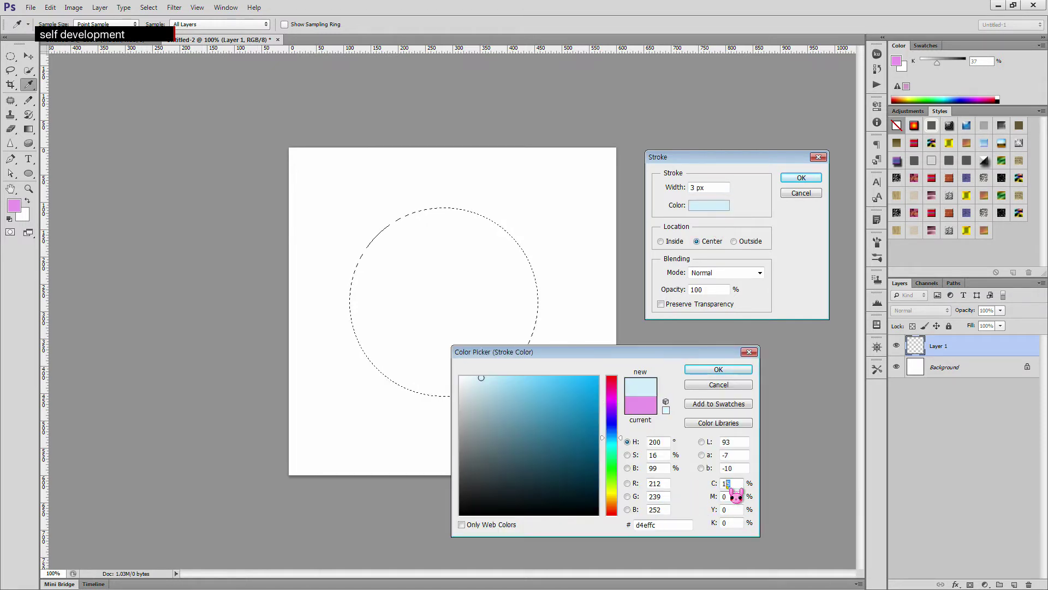
drag(734, 486, 711, 490)
text(0)
drag(740, 522, 693, 522)
text(40)
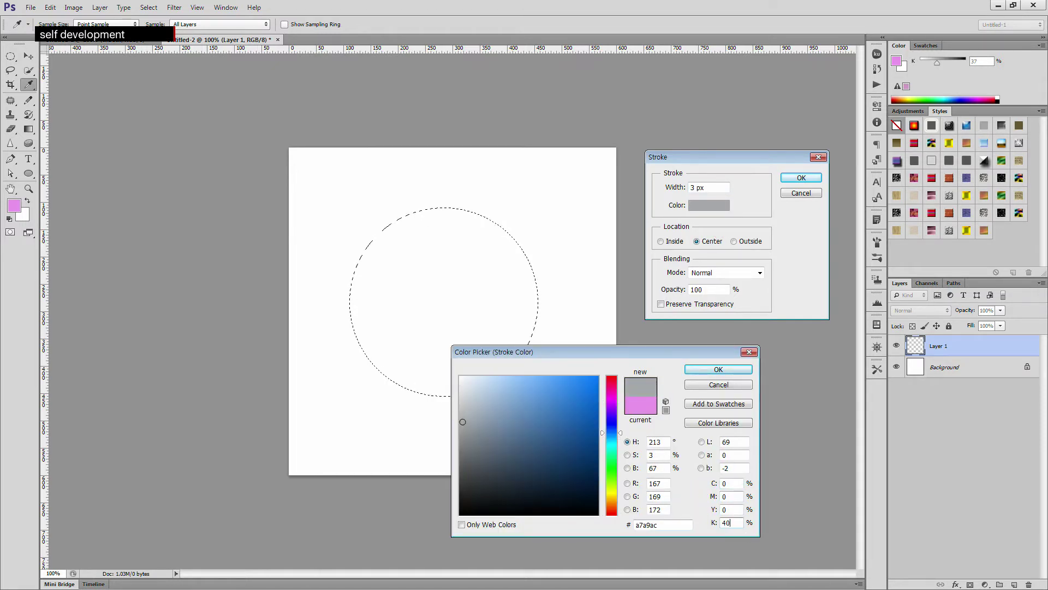
click(743, 373)
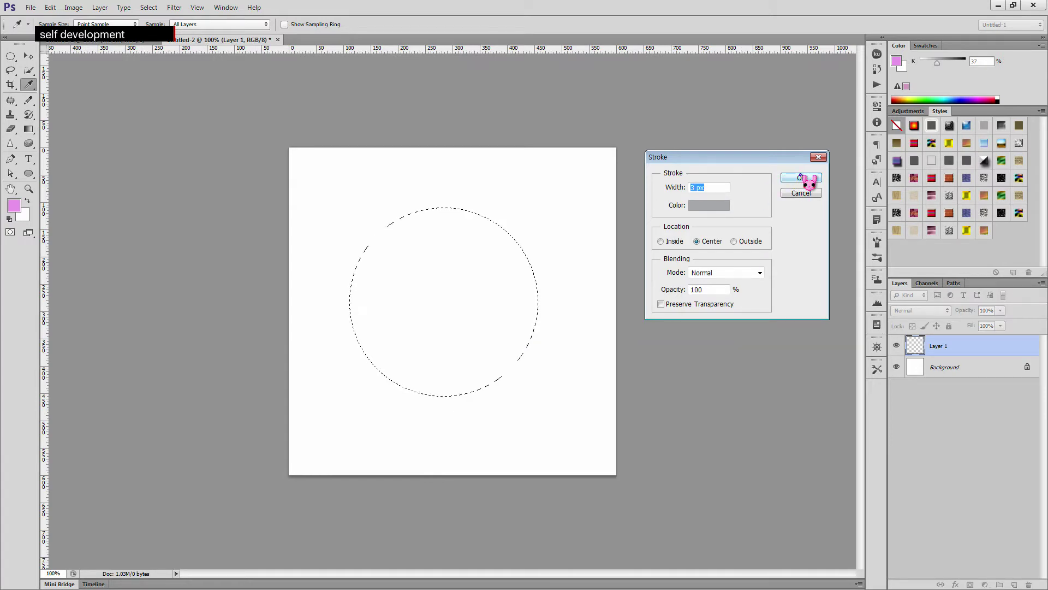
click(801, 178)
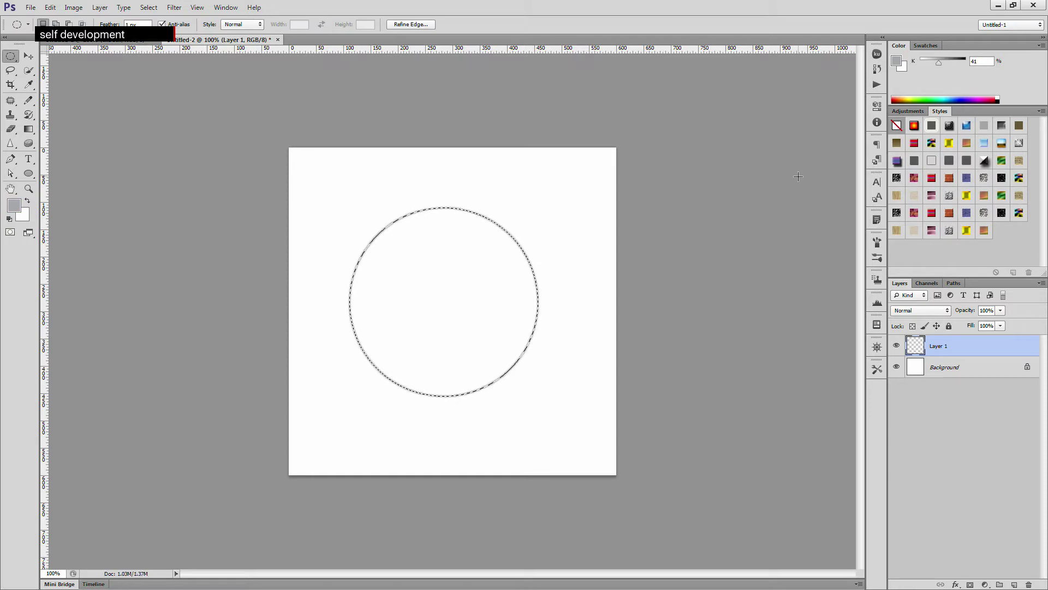
- Undo the 3 px stroke and stroke the circular selection again with a width of 20 px
key(ctrl+z)
click(50, 7)
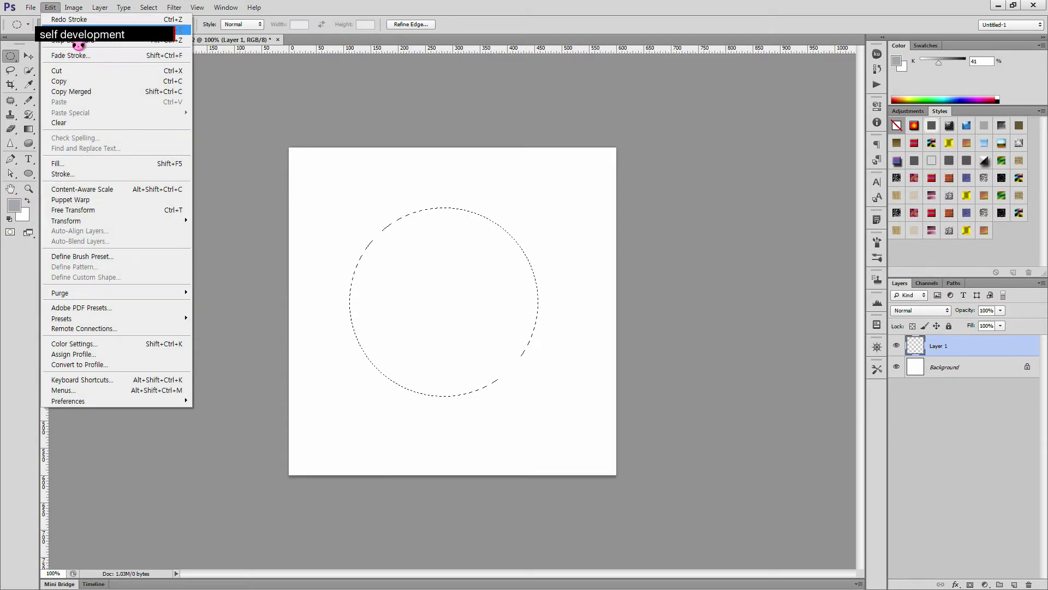
click(99, 174)
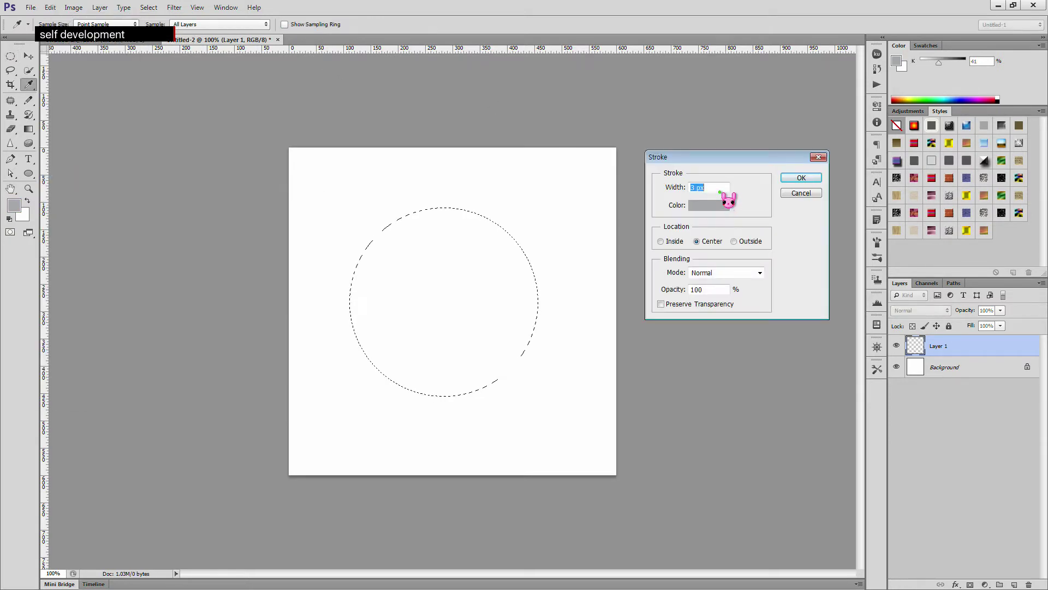
text(20)
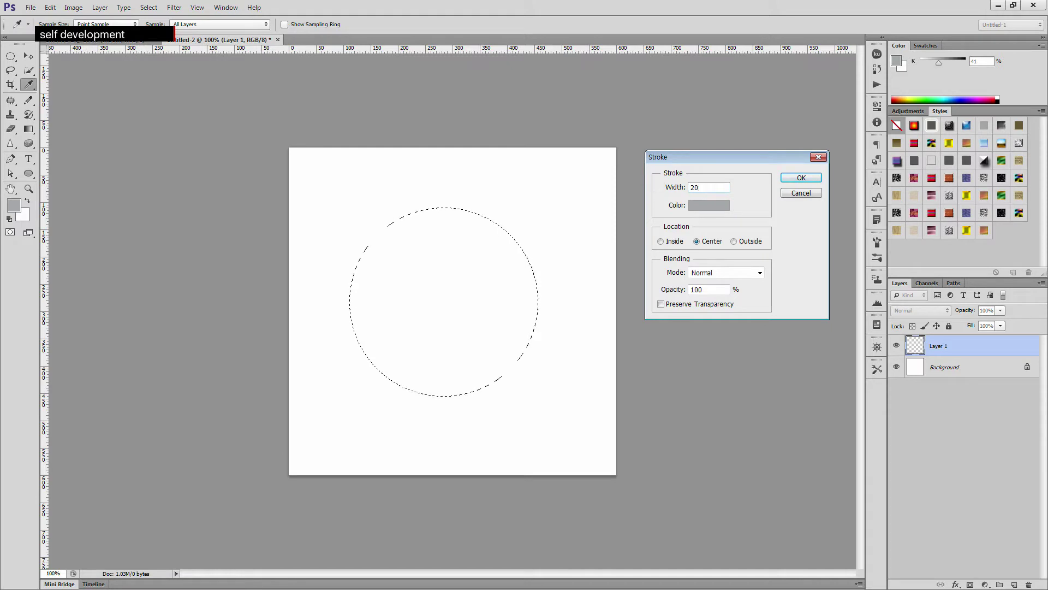
click(788, 180)
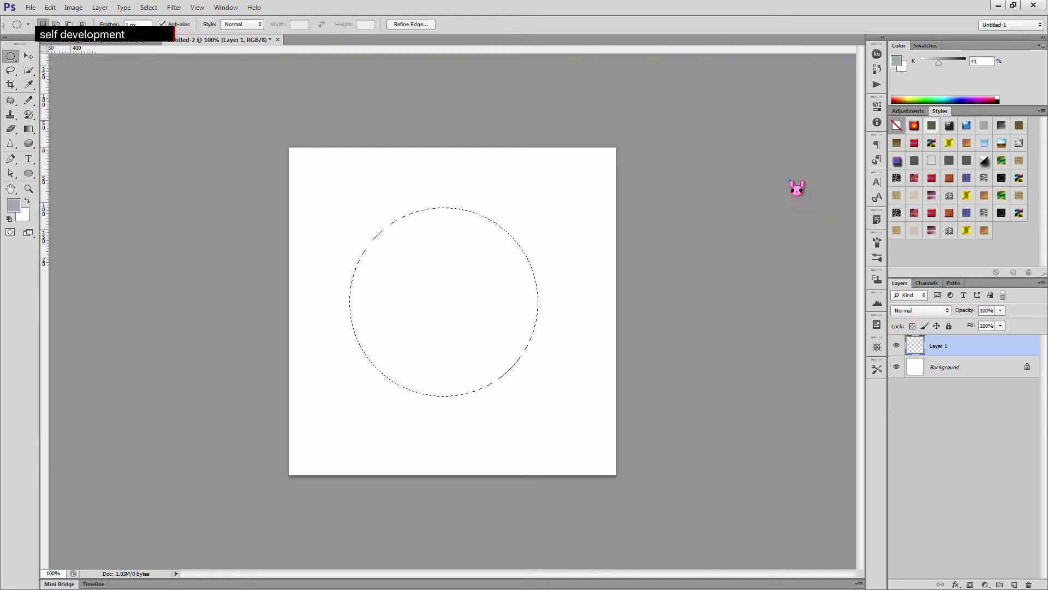
key(ctrl+d)
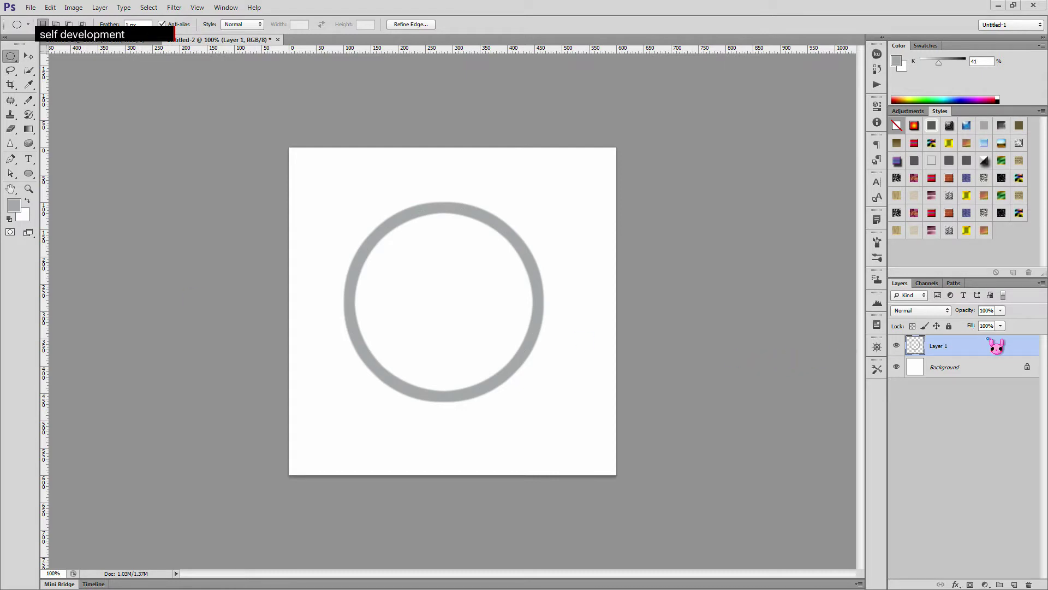
- Add an Inner Shadow layer style to Layer 1 with distance 0 px and size 15 px
double_click(1018, 350)
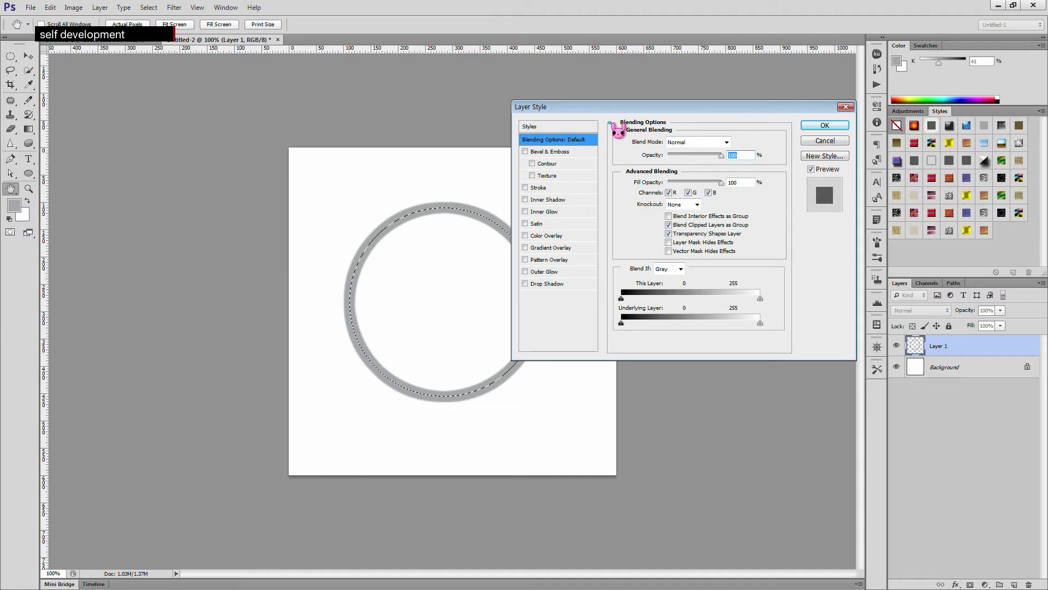
drag(610, 105, 573, 95)
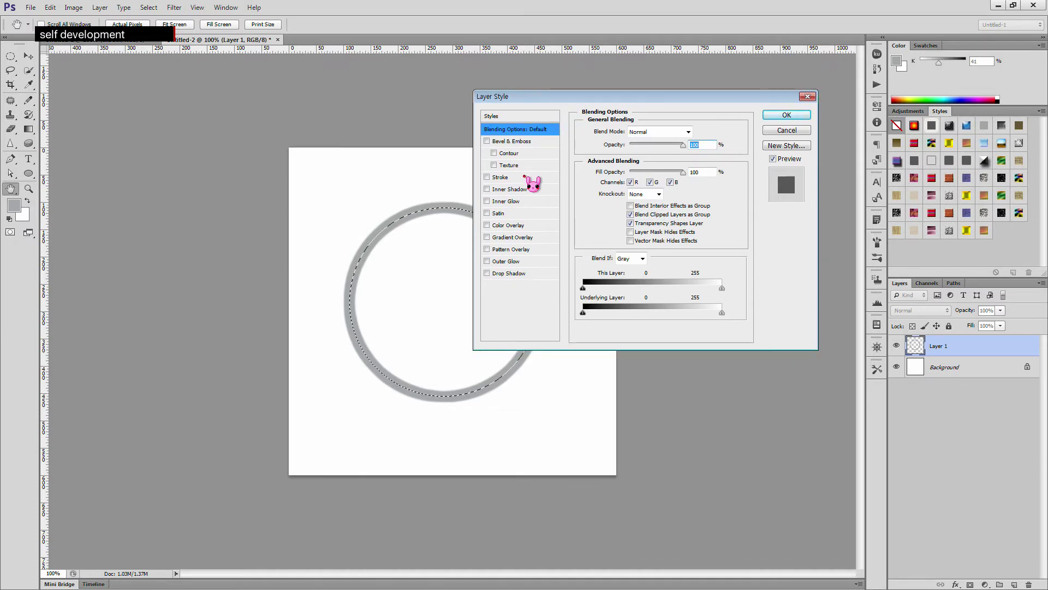
click(487, 189)
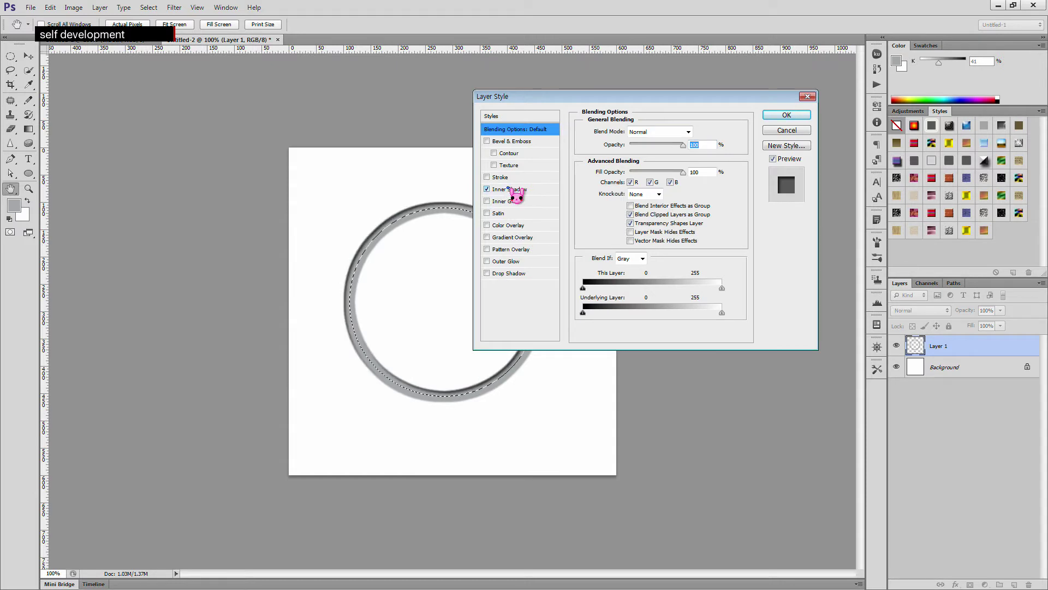
click(514, 191)
drag(643, 101, 731, 104)
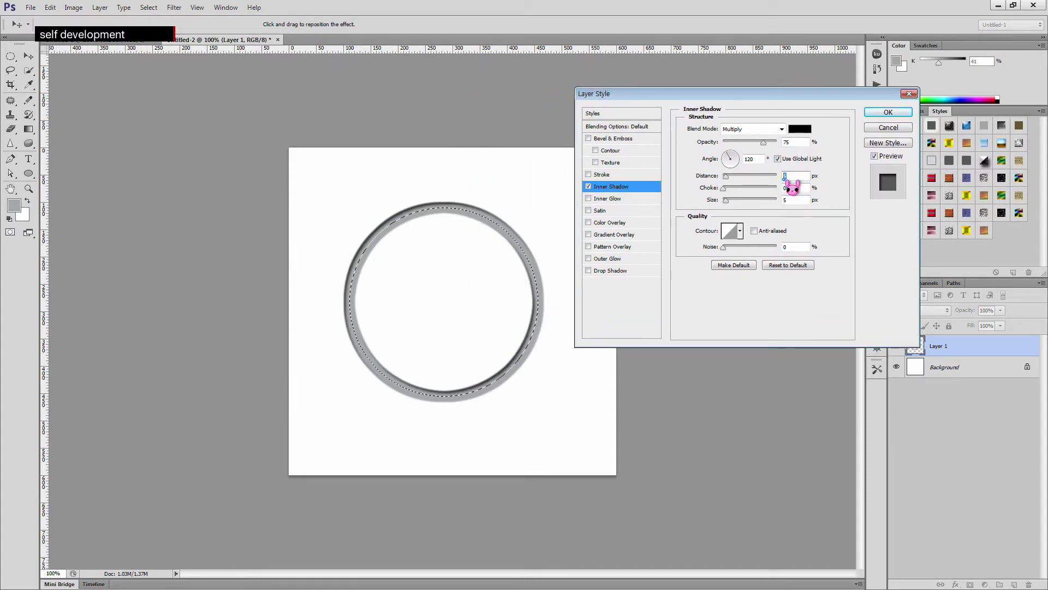
text(0)
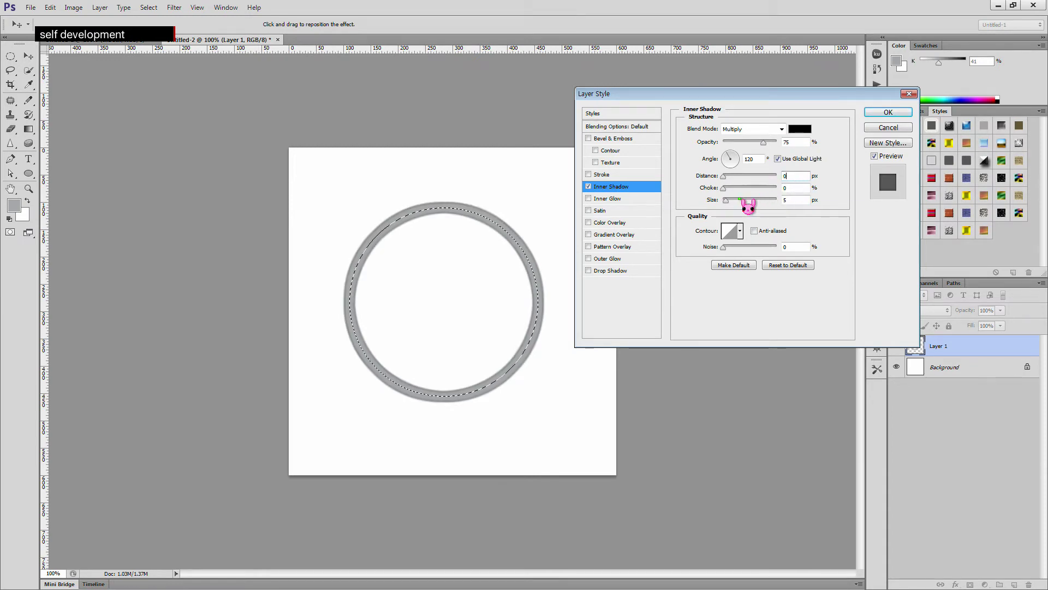
double_click(784, 200)
text(15)
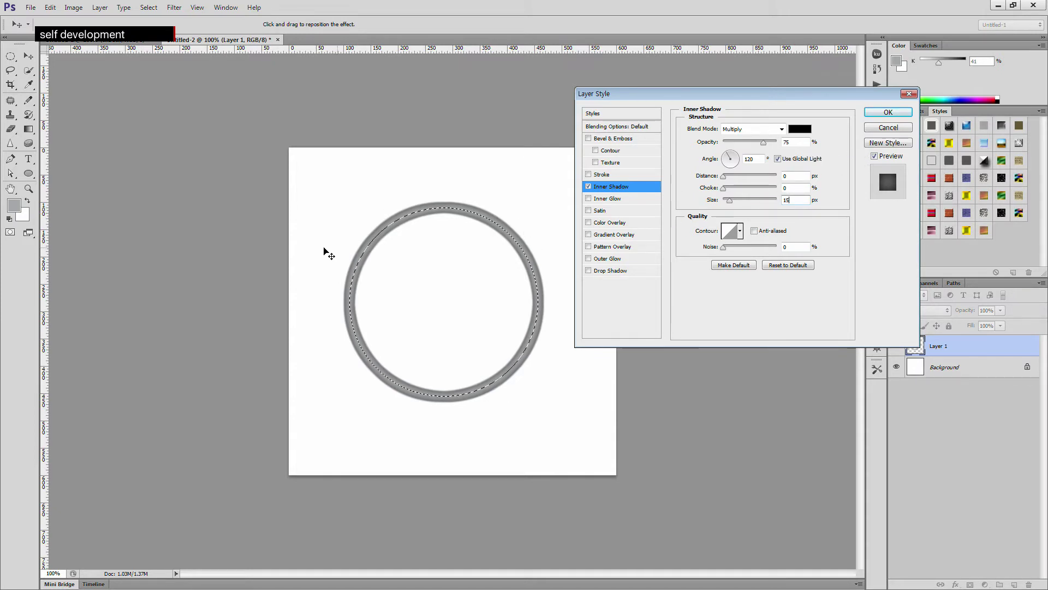
key(Return)
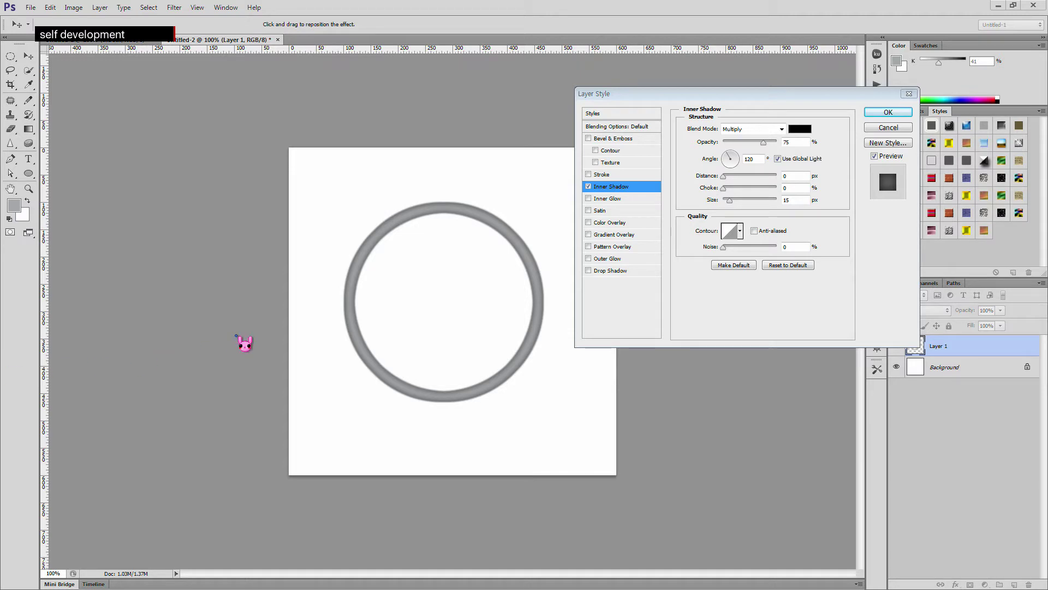
click(887, 116)
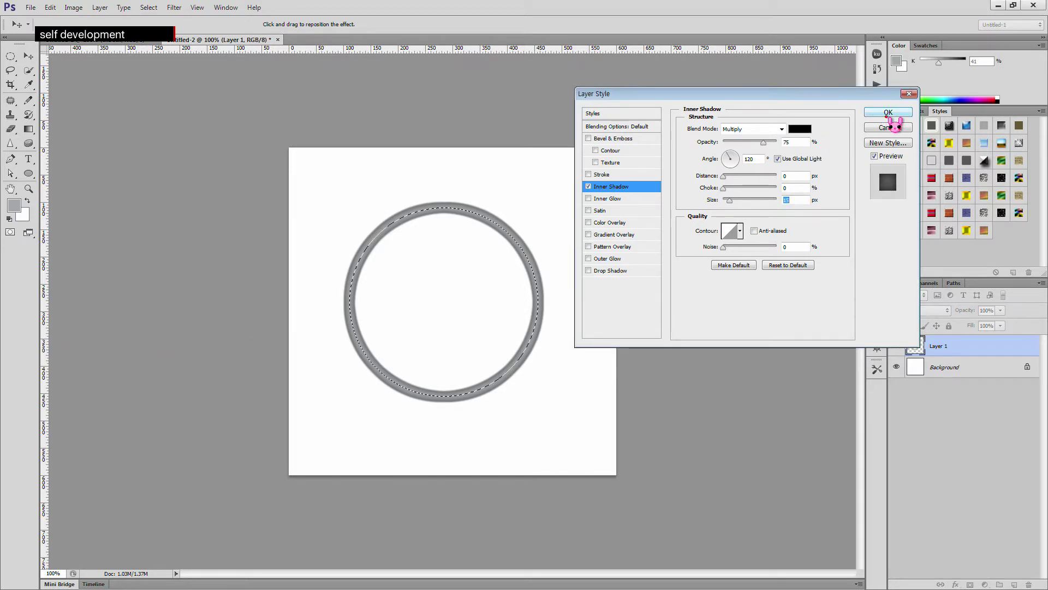
click(888, 112)
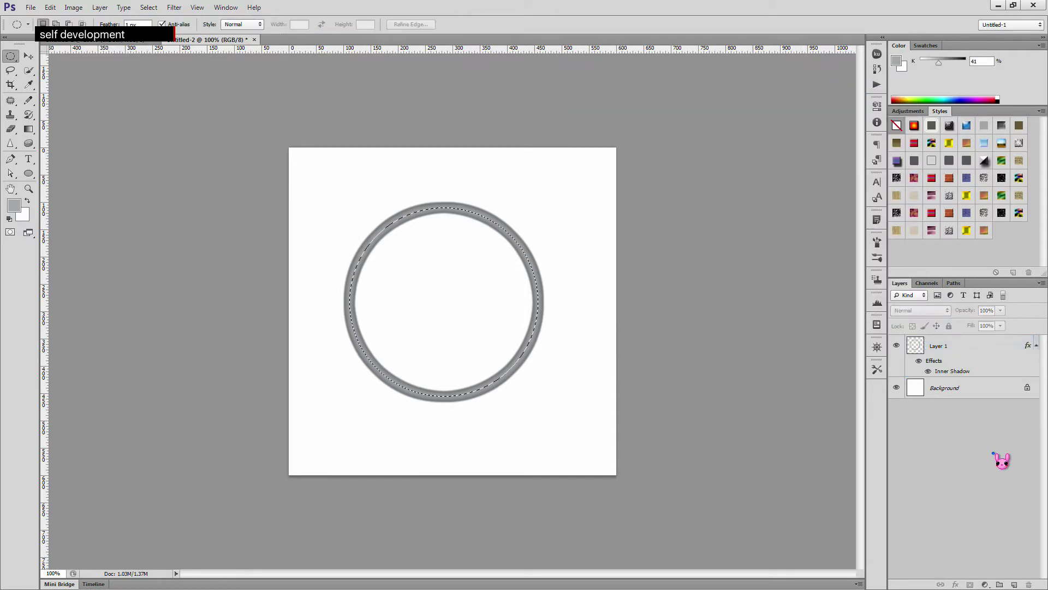
- Switch to the Move tool, remove the circular selection and select Layer 1
click(28, 56)
click(400, 220)
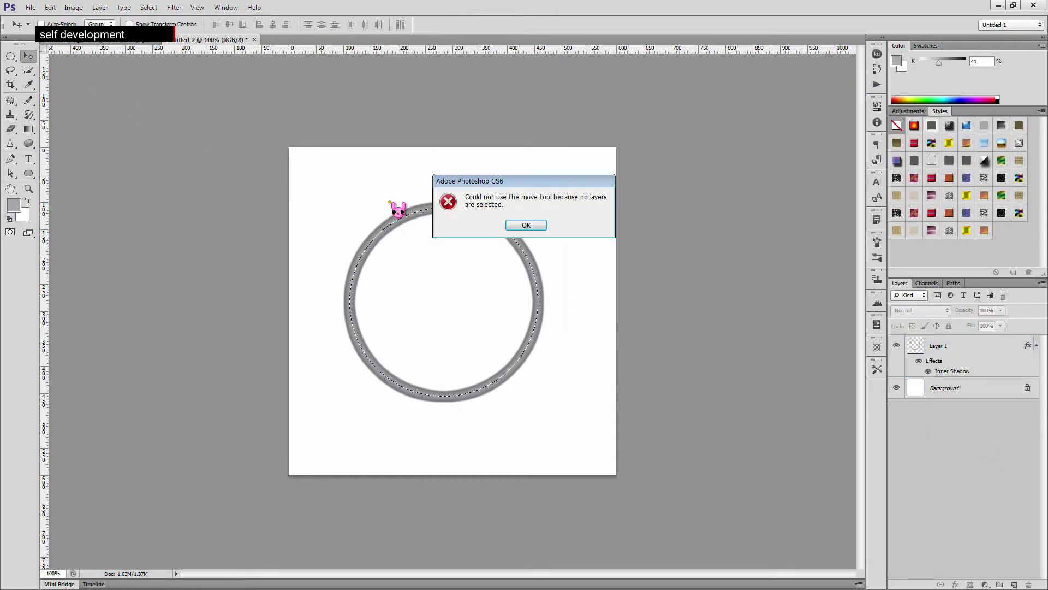
click(536, 227)
key(ctrl+d)
click(439, 219)
click(539, 225)
click(938, 353)
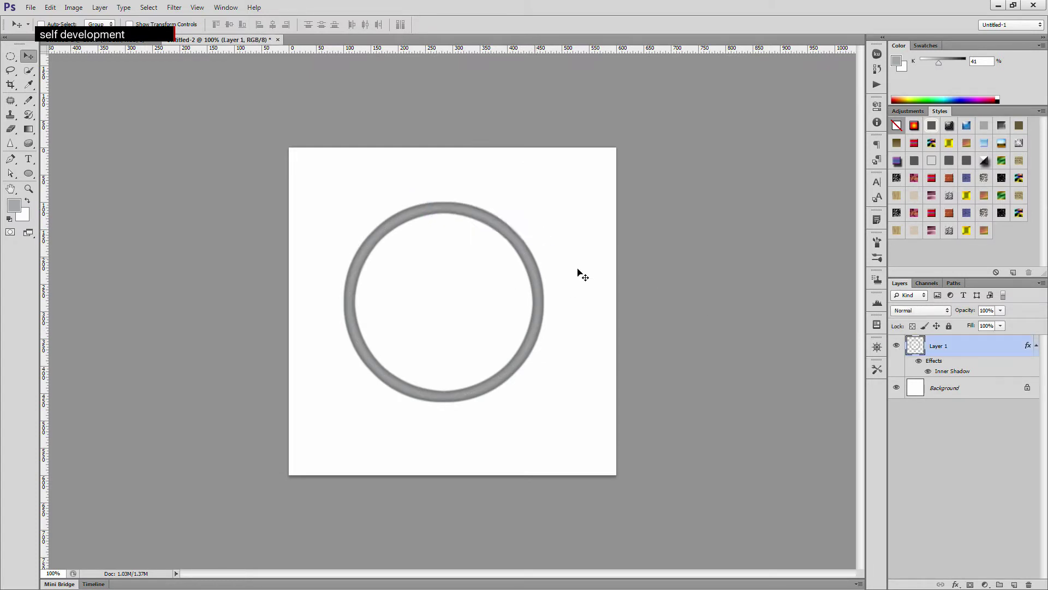
- Move the ring toward the canvas's upper-right corner and draw a rectangular selection about 450 × 27 px below it on a new layer
drag(384, 209, 463, 179)
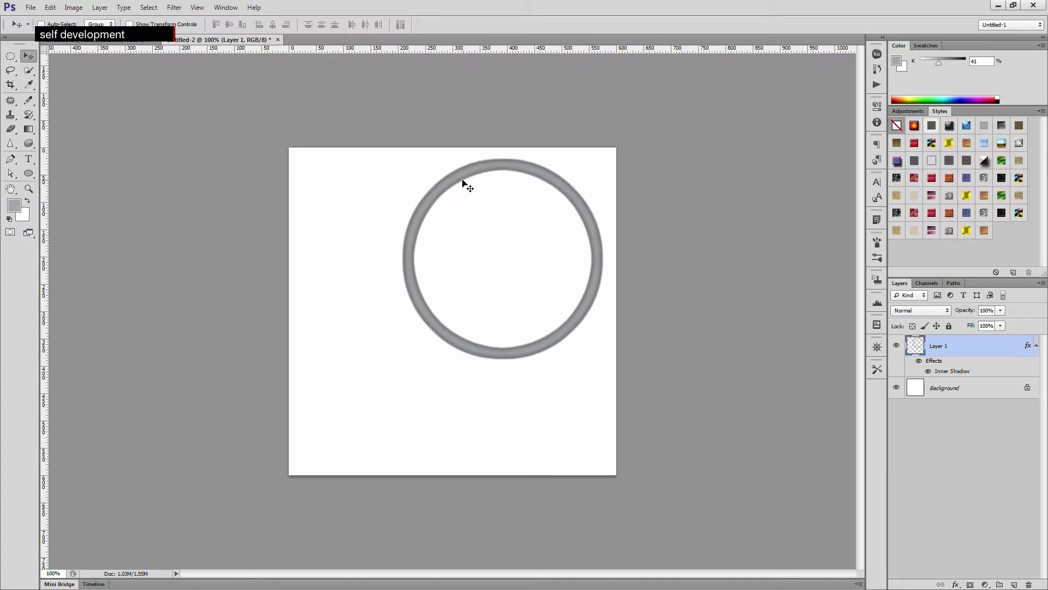
click(10, 56)
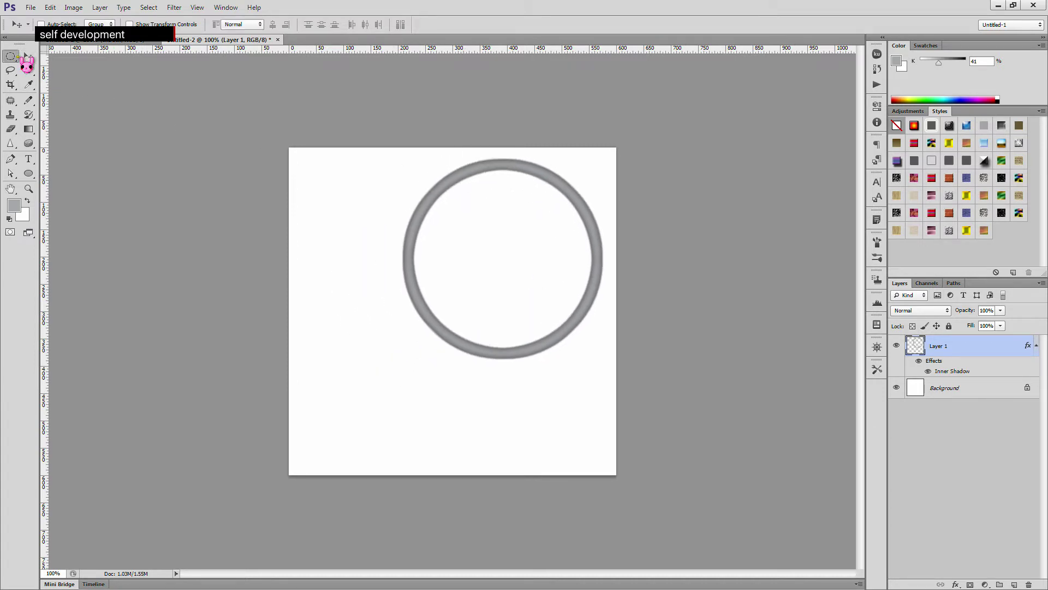
click(76, 56)
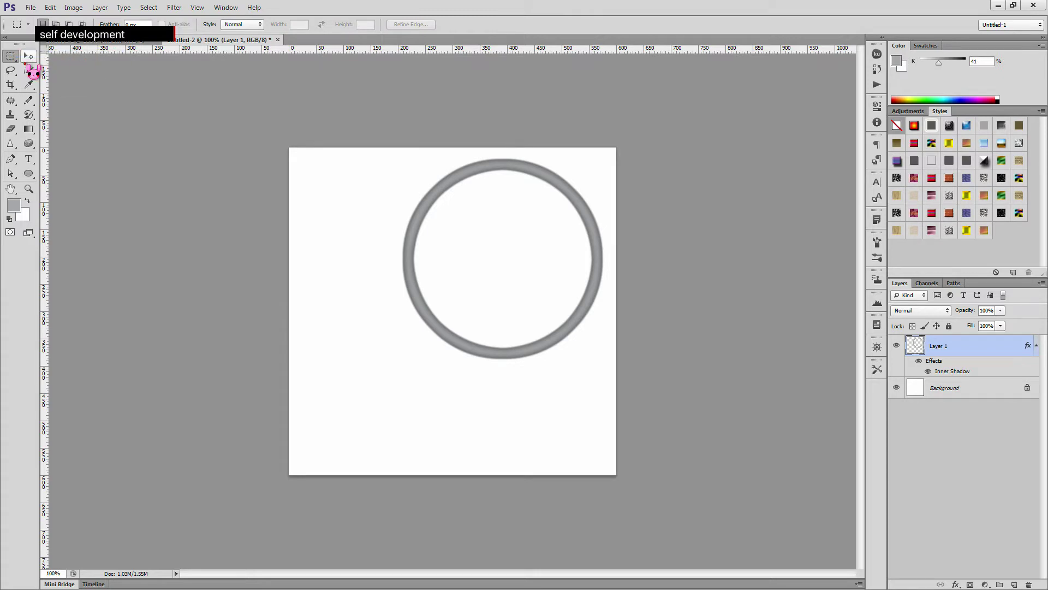
click(1014, 584)
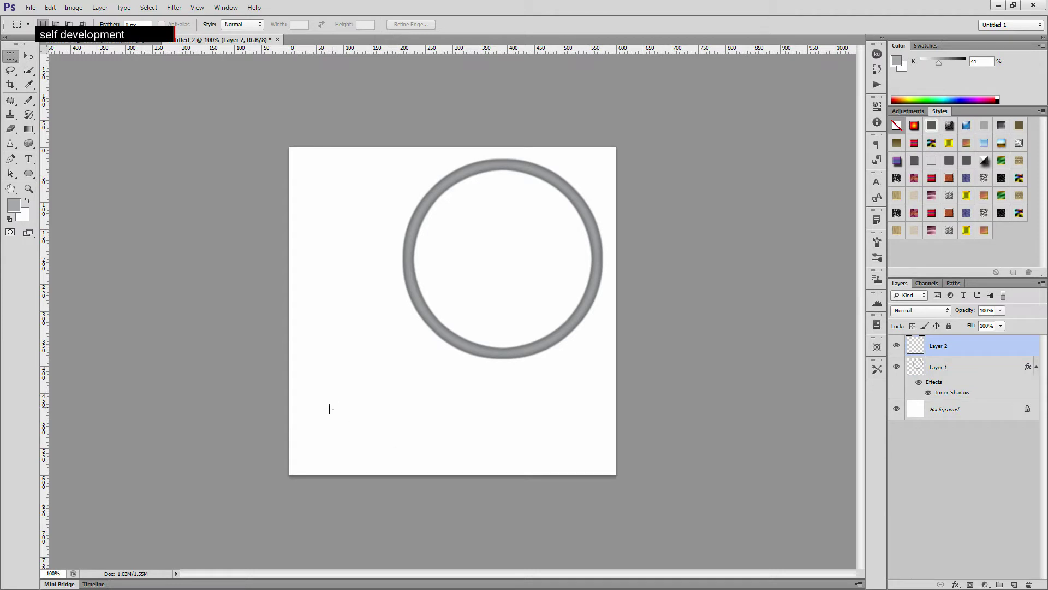
drag(567, 423, 571, 425)
- Set the foreground colour to white (#ffffff) and fill the rectangular selection with it on Layer 2
click(15, 206)
drag(496, 379, 445, 365)
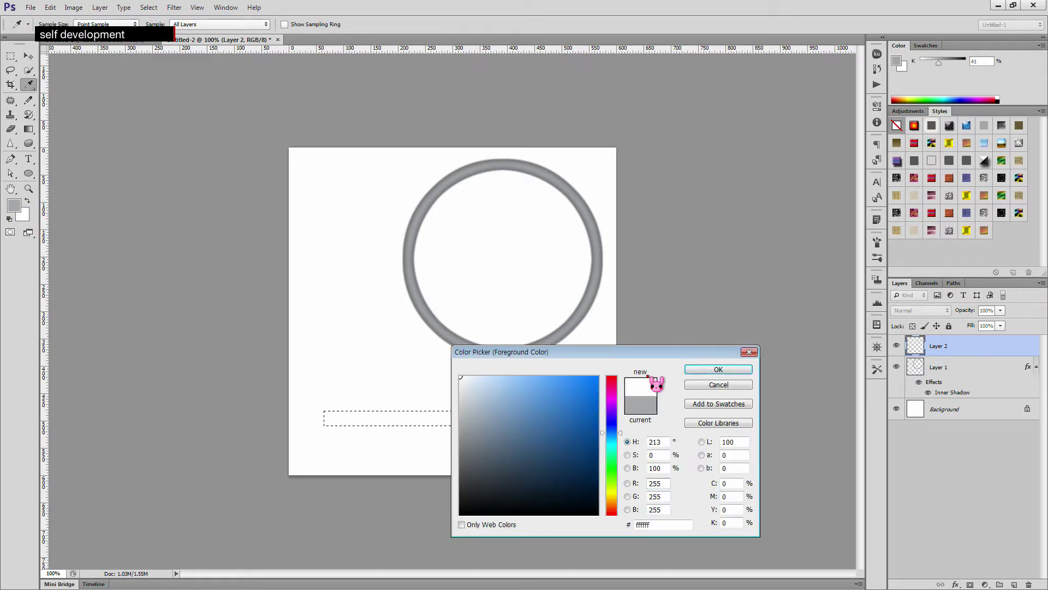
click(696, 369)
key(alt+BackSpace)
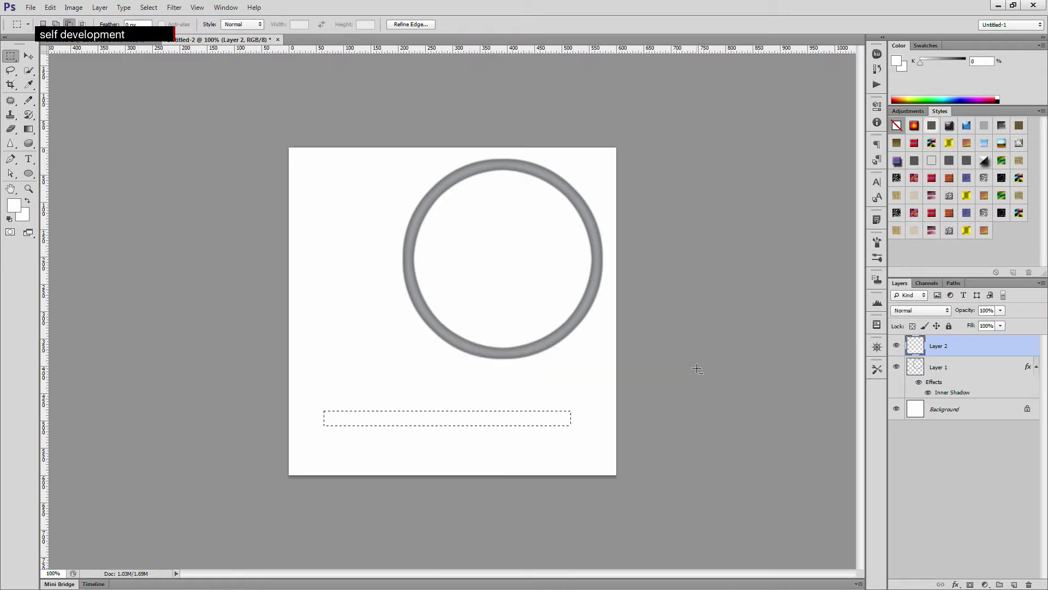
- Add an Inner Shadow layer style to Layer 2 with distance 0 px and a small shadow size
double_click(1016, 349)
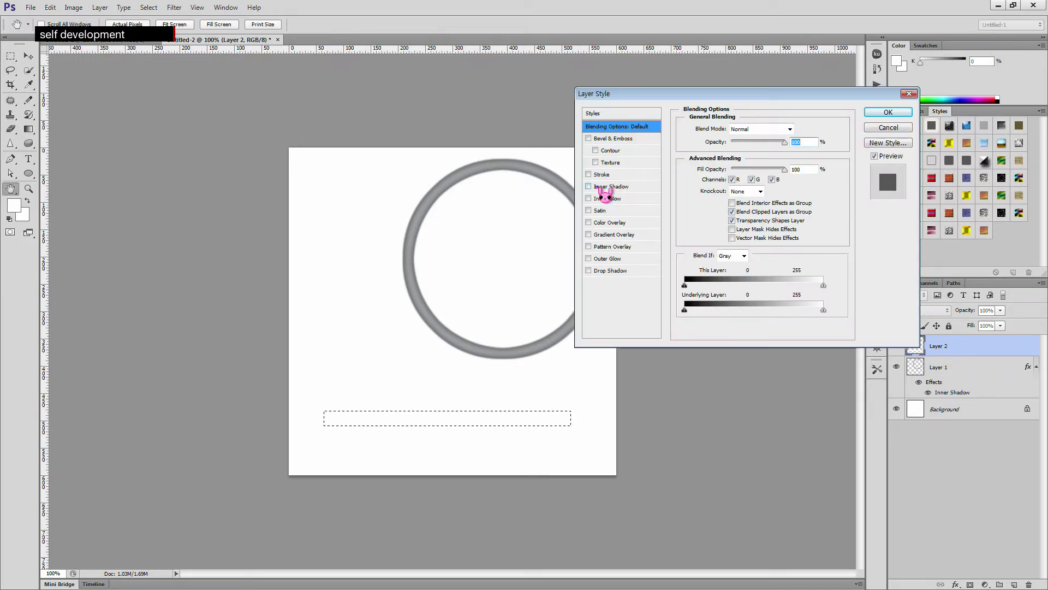
click(628, 188)
double_click(797, 178)
text(0)
drag(797, 199, 773, 200)
text(10)
text(5)
drag(726, 200, 729, 201)
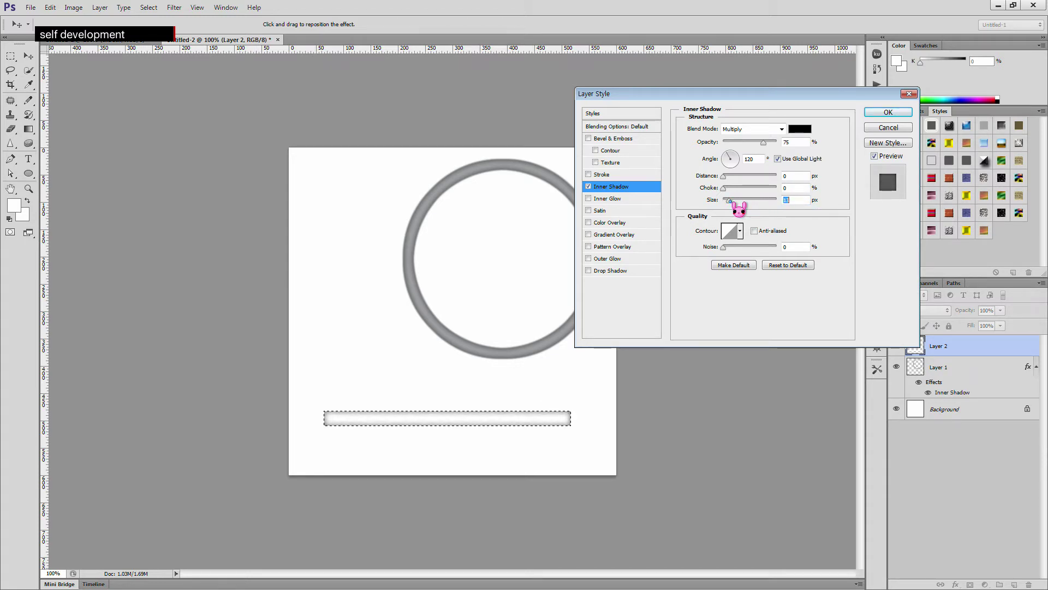
click(889, 112)
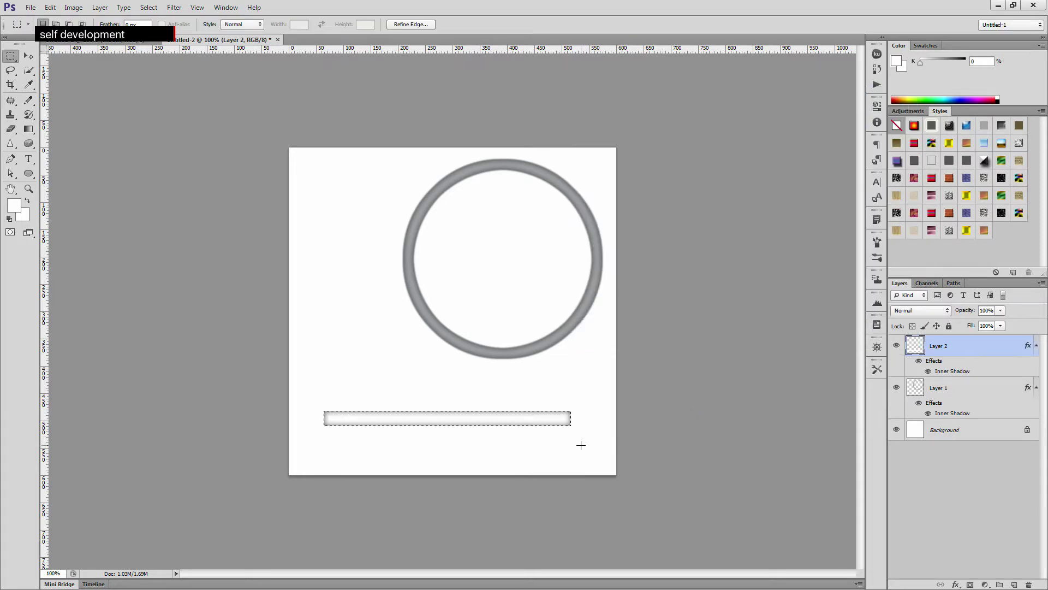
- Deselect the rectangle, add a new layer and set up the Brush tool with a grey foreground colour of K 40
key(ctrl+d)
click(1014, 584)
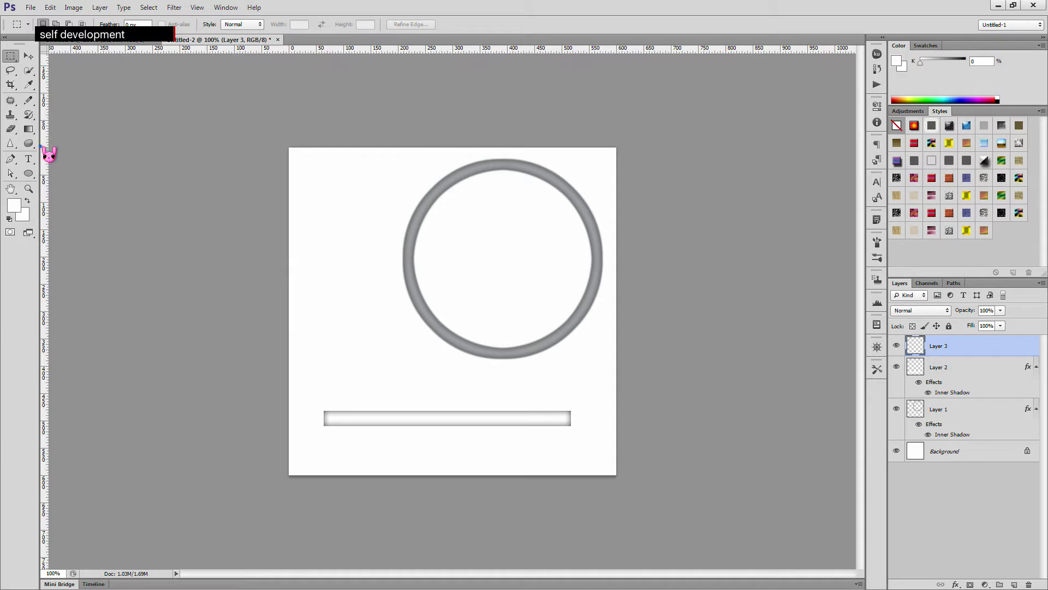
click(30, 101)
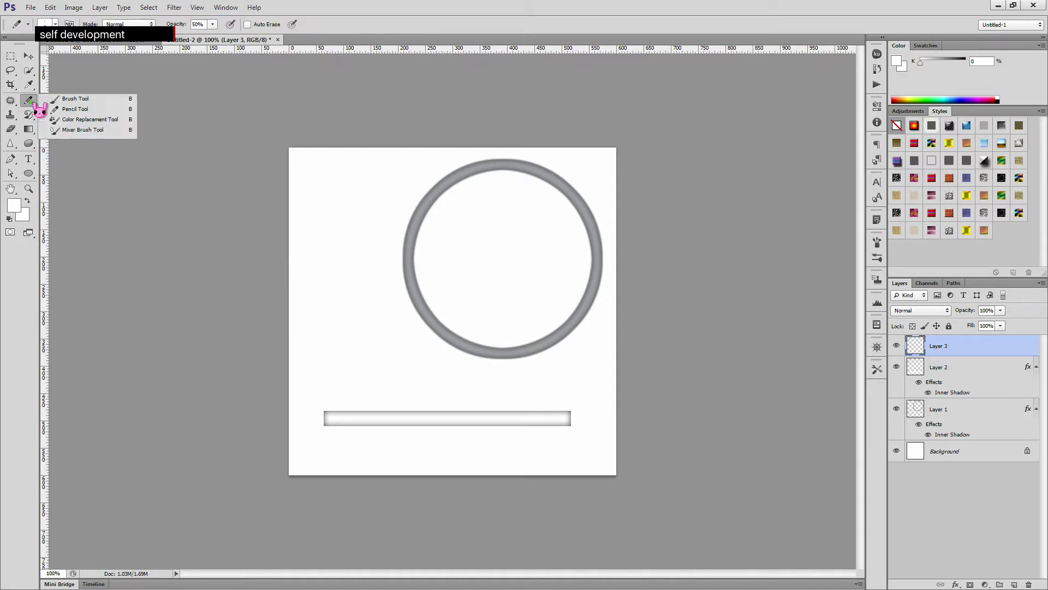
click(101, 100)
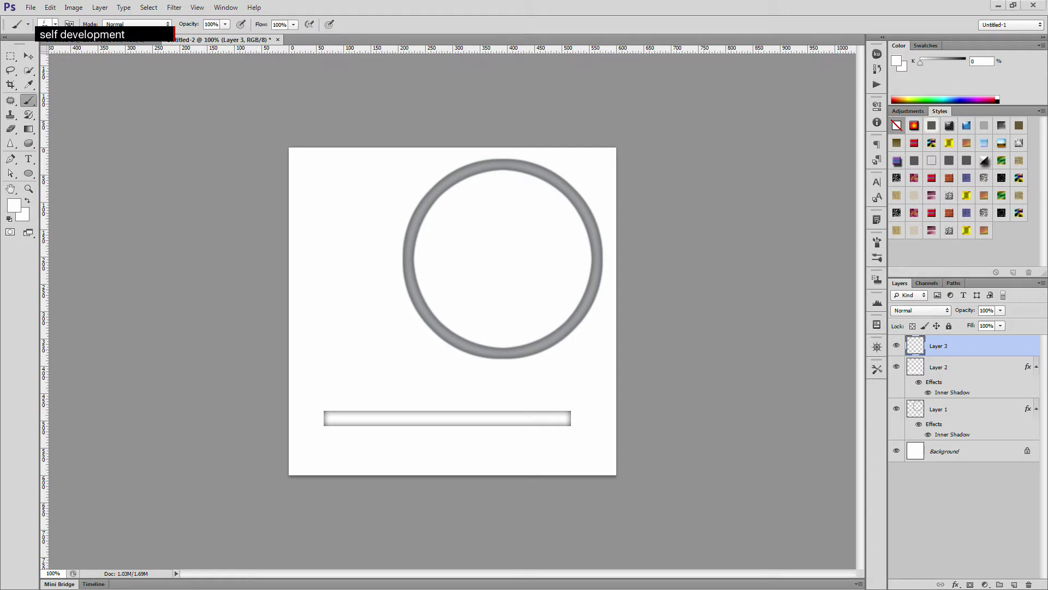
click(17, 203)
drag(734, 522, 672, 523)
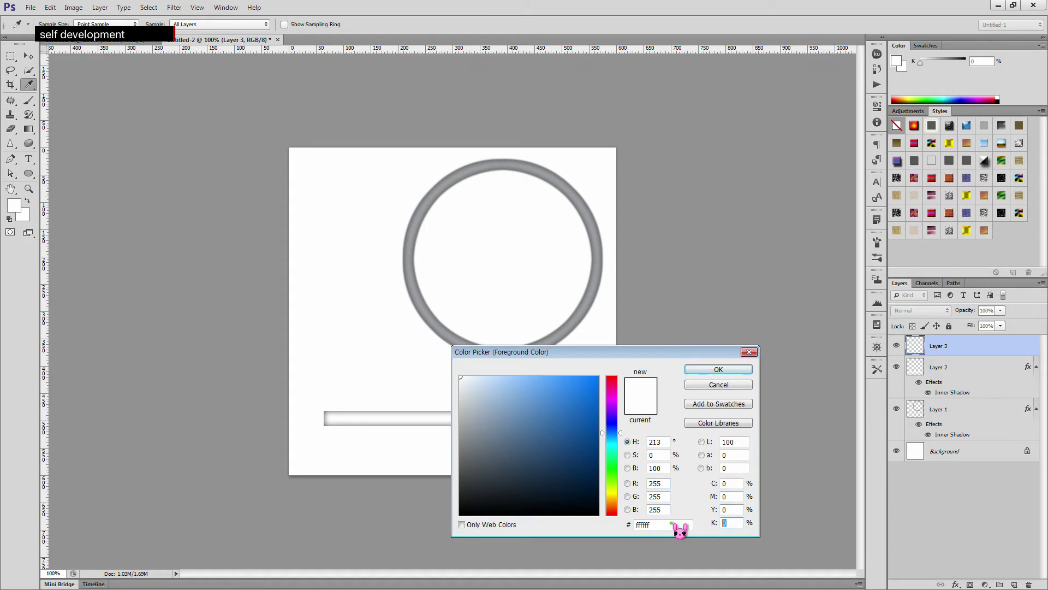
text(40)
click(729, 369)
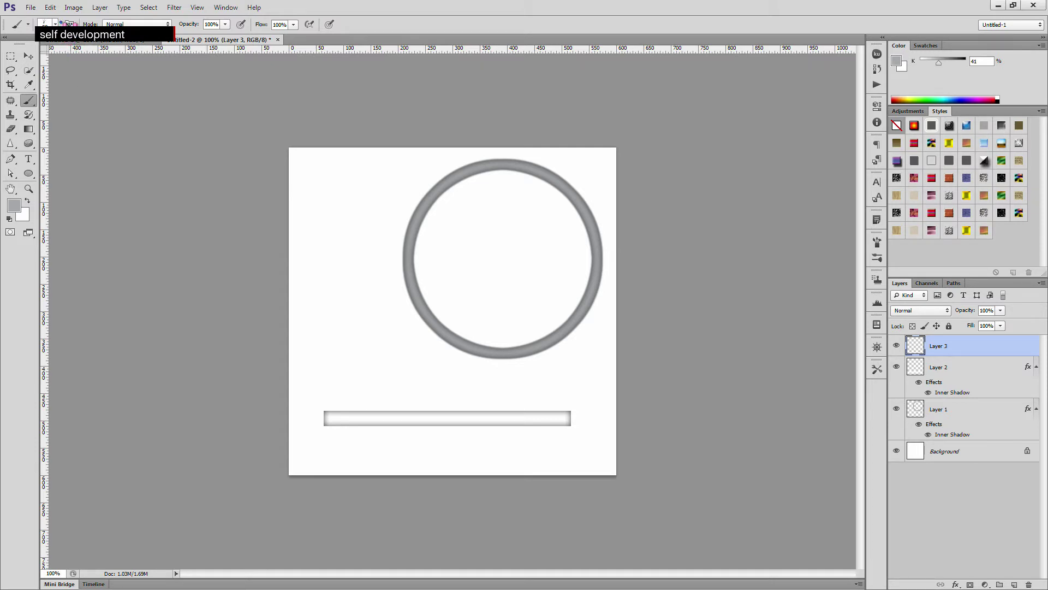
- Choose the Hard Round brush at 50 px and paint a large S-shaped stroke beside the ring on Layer 3
click(55, 24)
click(36, 110)
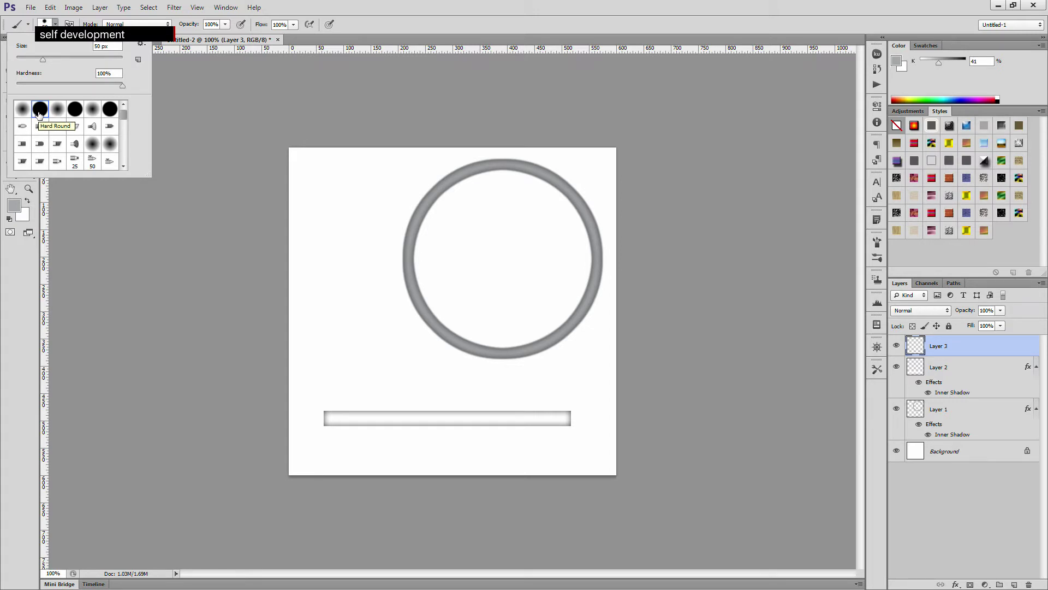
double_click(38, 116)
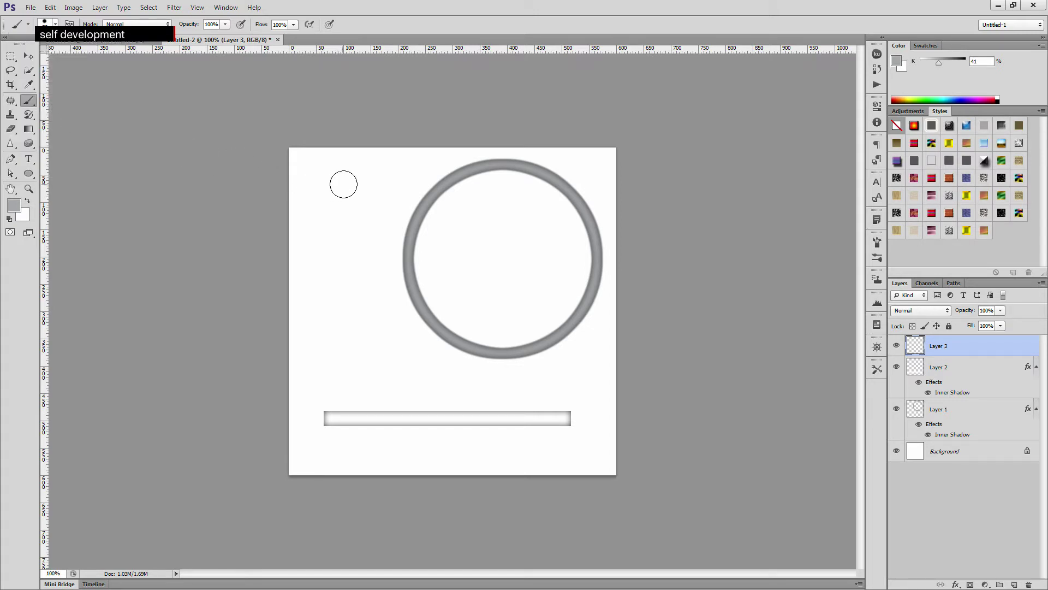
mouse_move(360, 178)
mouse_down()
mouse_move(312, 184)
mouse_move(308, 224)
mouse_move(325, 263)
mouse_move(396, 339)
mouse_move(391, 373)
mouse_move(326, 350)
mouse_up()
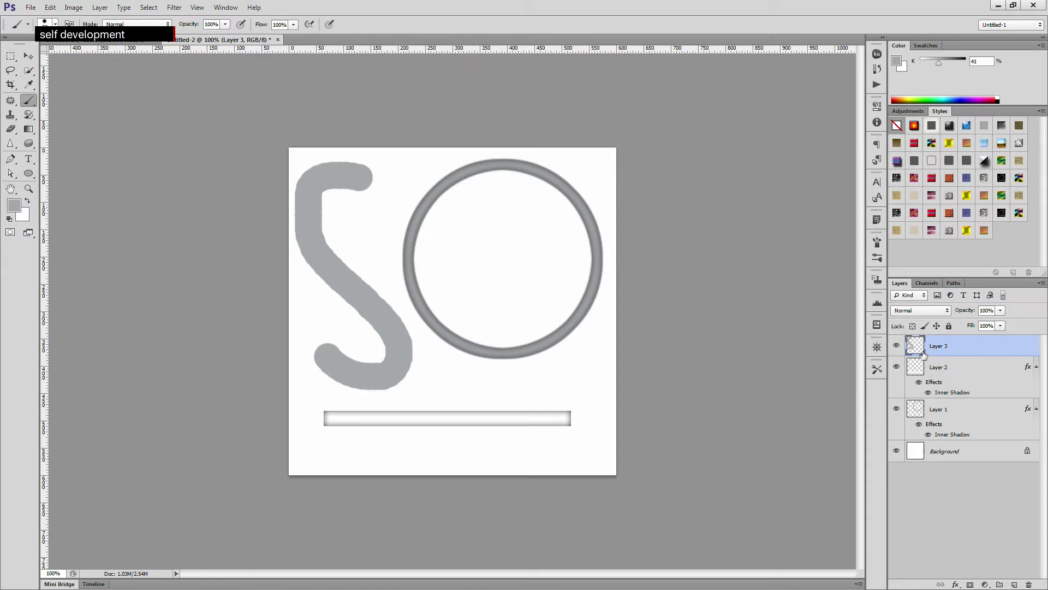
- Add an Inner Shadow layer style to Layer 3 with distance 0 px and enough size to shade the S-shaped stroke's edges
double_click(1020, 349)
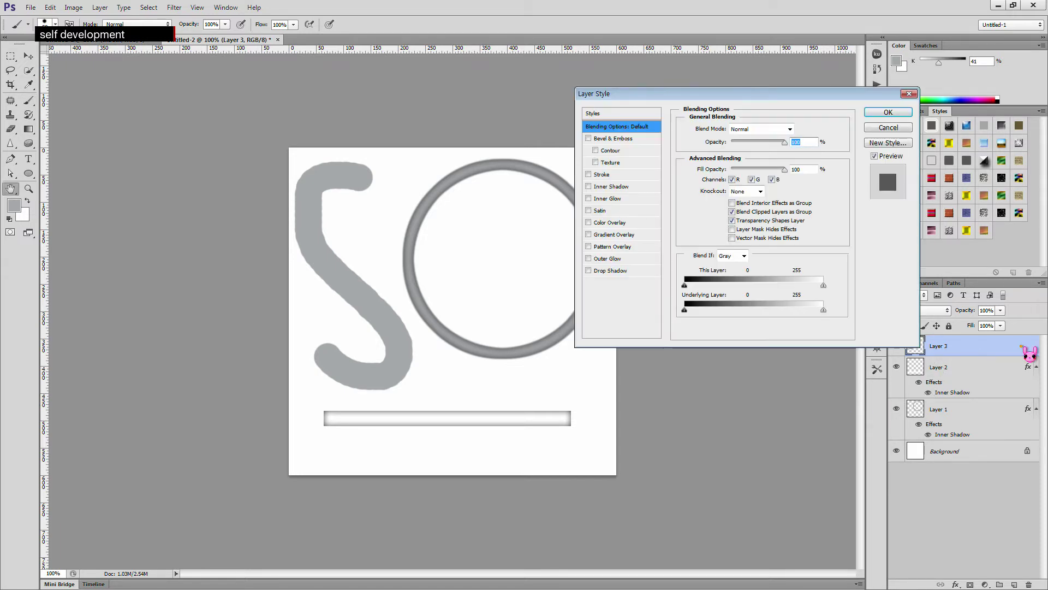
click(589, 186)
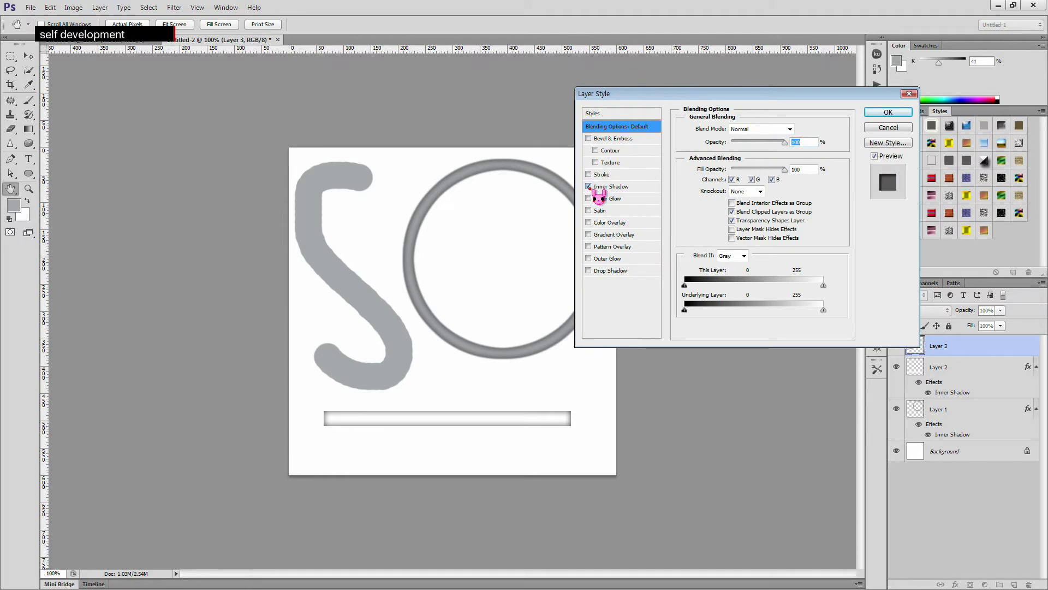
click(625, 188)
drag(725, 177, 732, 201)
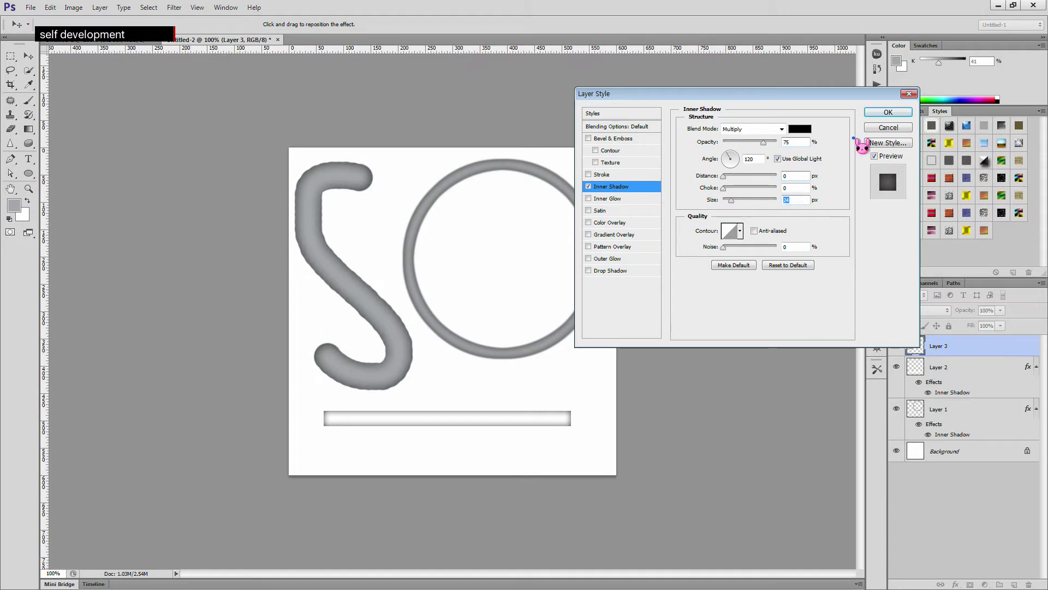
click(889, 111)
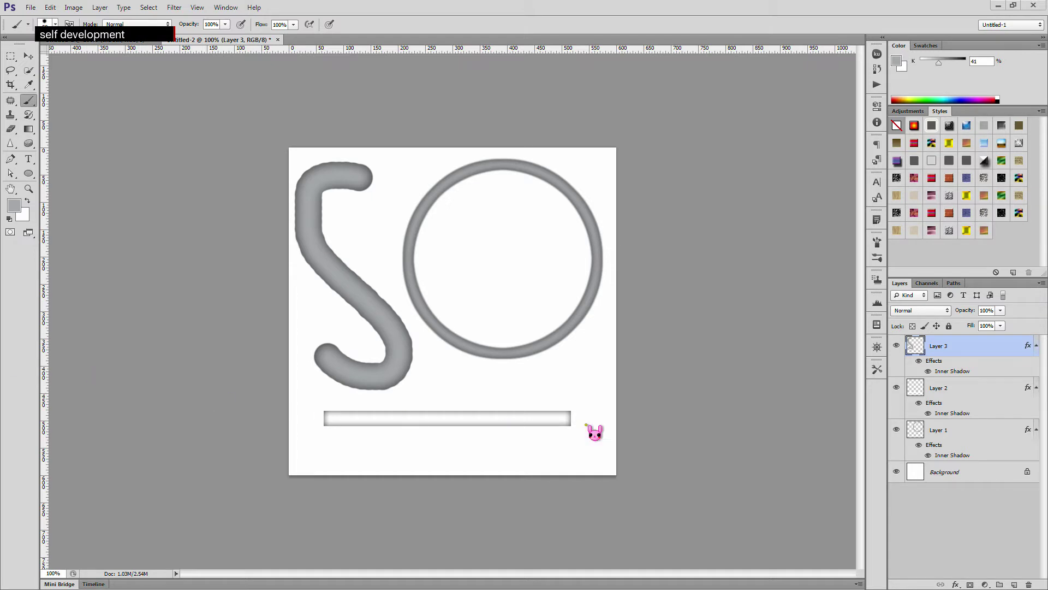
- Delete Layer 1, Layer 2 and Layer 3 together, leaving only the Background layer
click(953, 436)
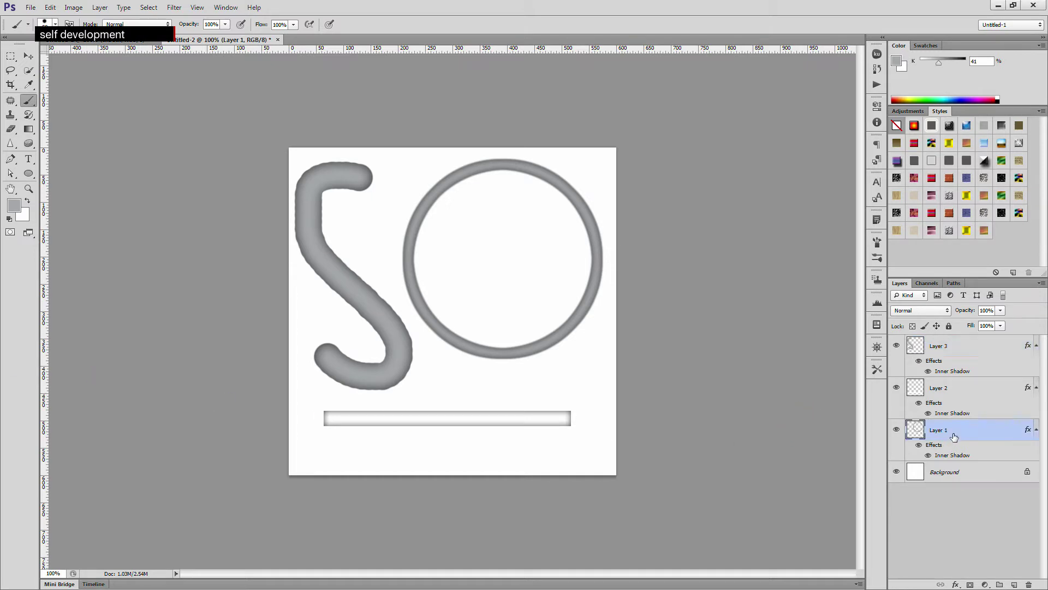
shift+click(953, 350)
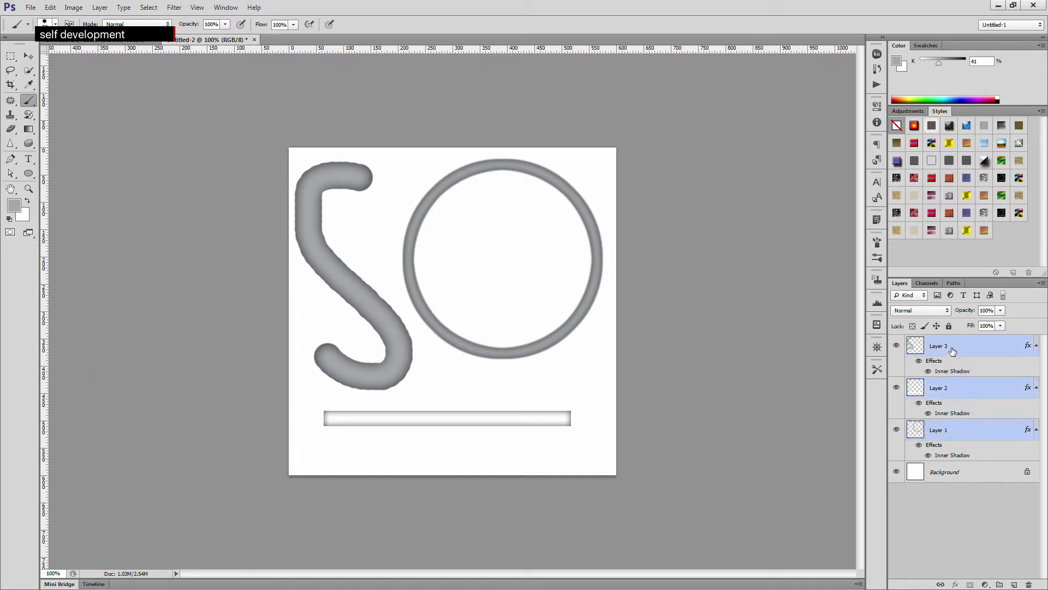
key(Delete)
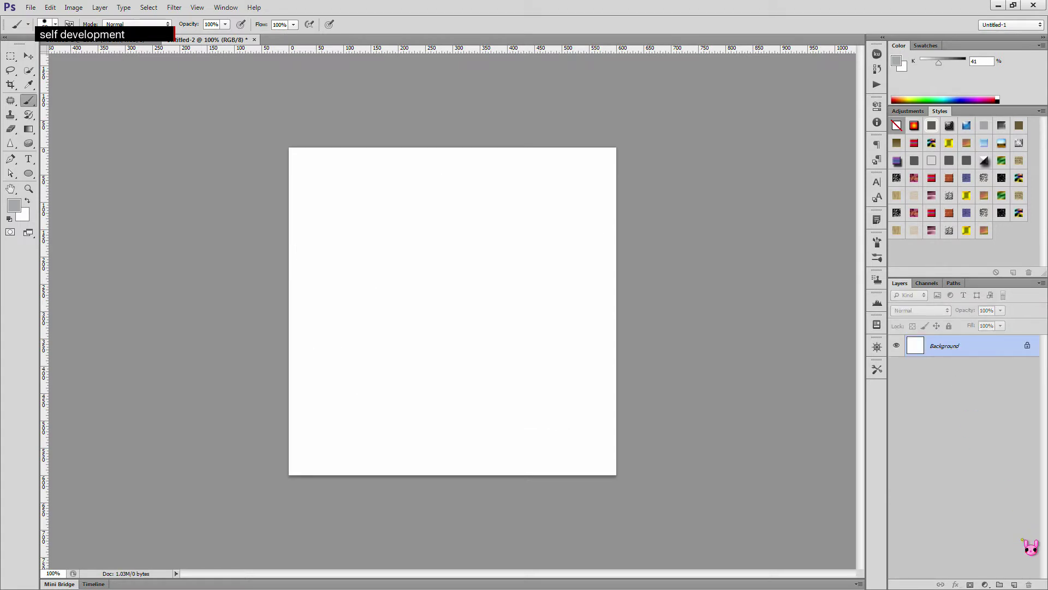
- Add a new layer and place the 48 pt text "t" in the canvas's upper-left area
click(1014, 584)
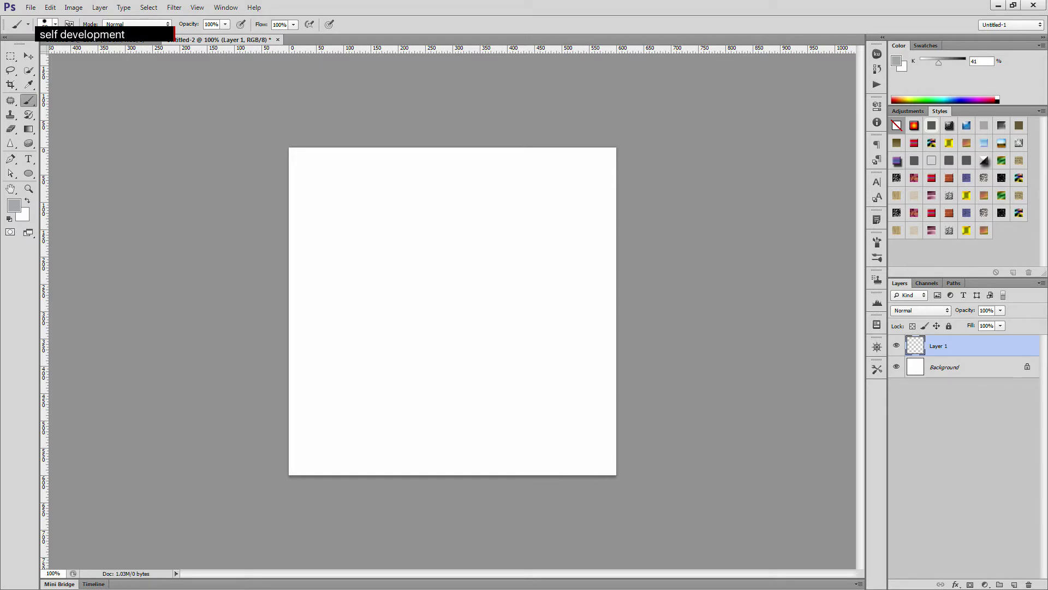
click(29, 159)
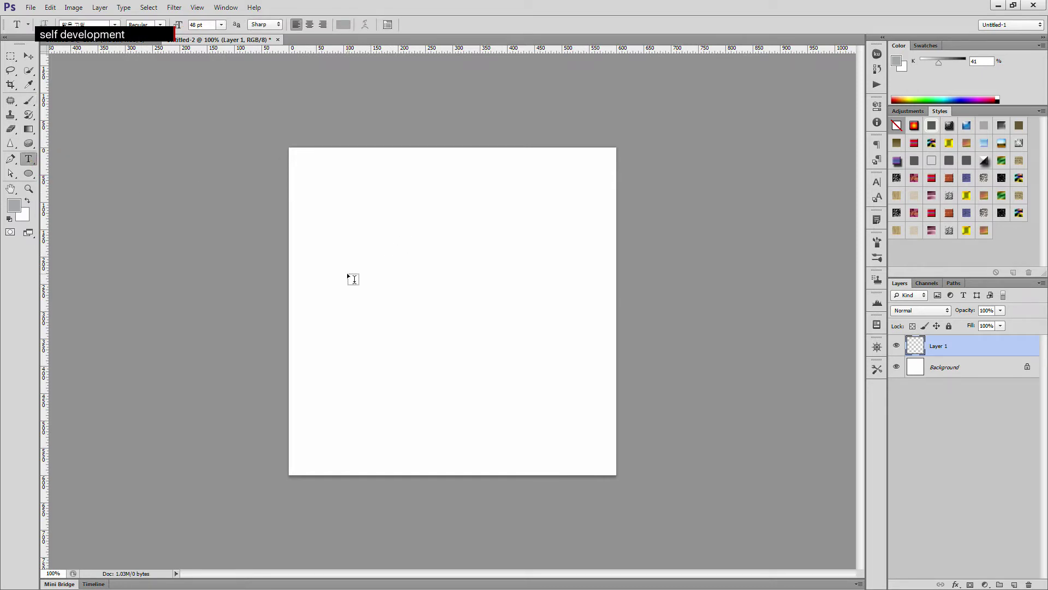
click(344, 252)
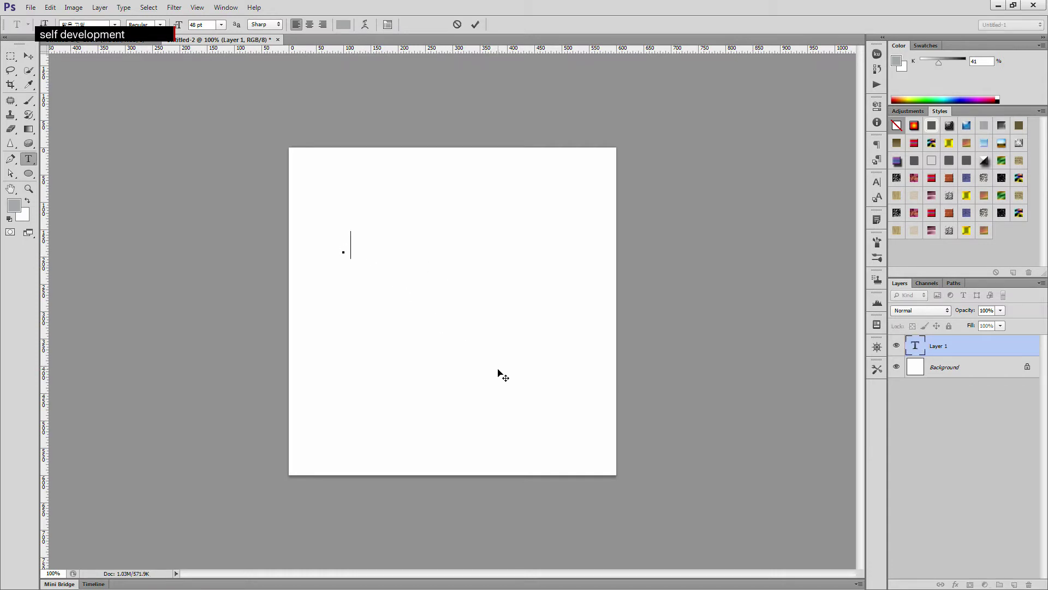
- Change the font of the text "t" to 한컴 소망 B and commit the text
key(ctrl+a)
click(115, 24)
scroll(190, 219, down, 3)
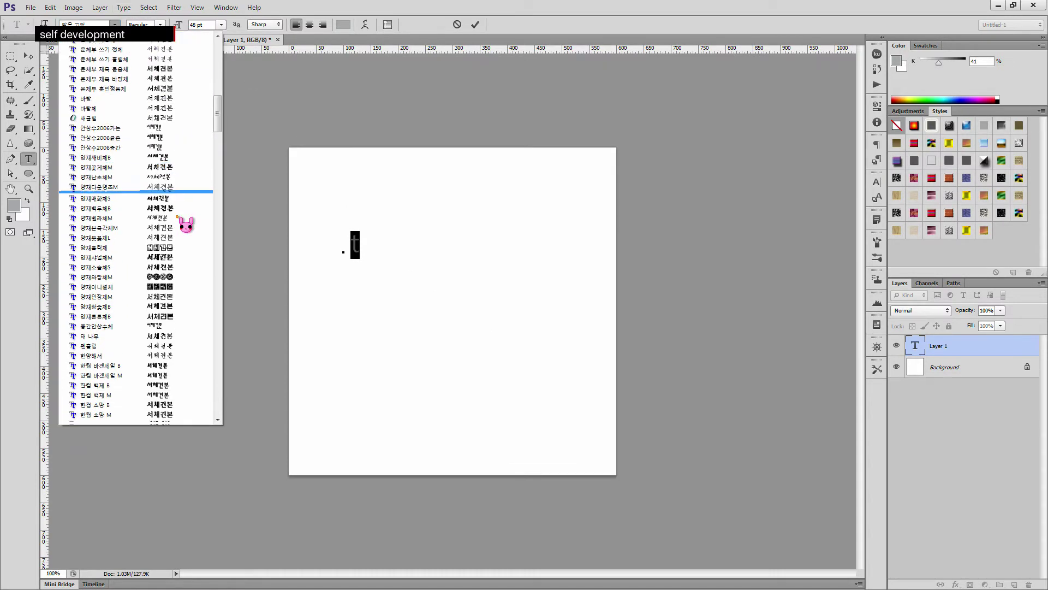
scroll(198, 186, up, 2)
drag(220, 109, 232, 144)
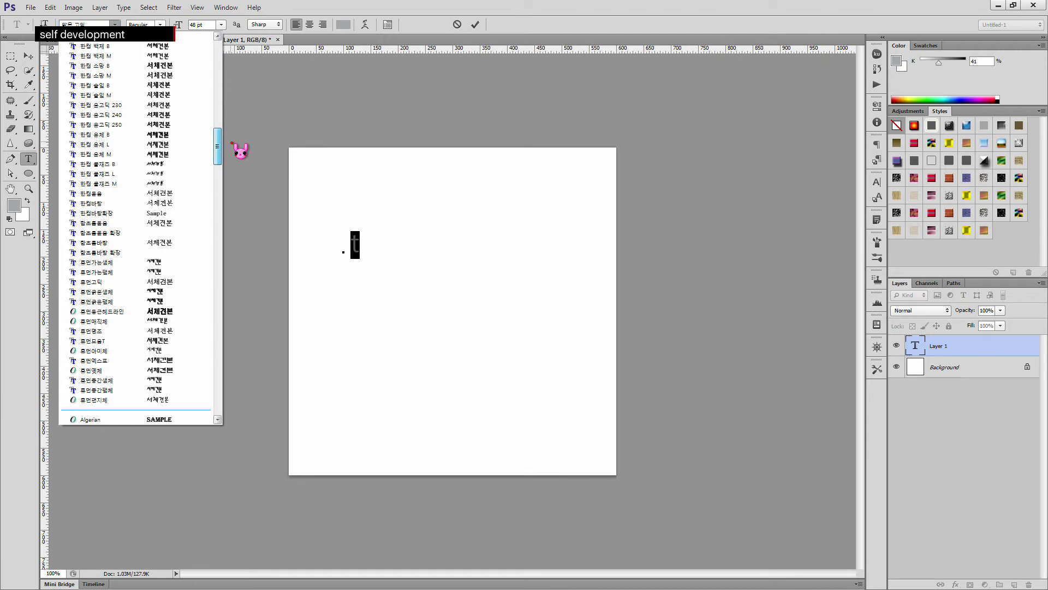
click(129, 65)
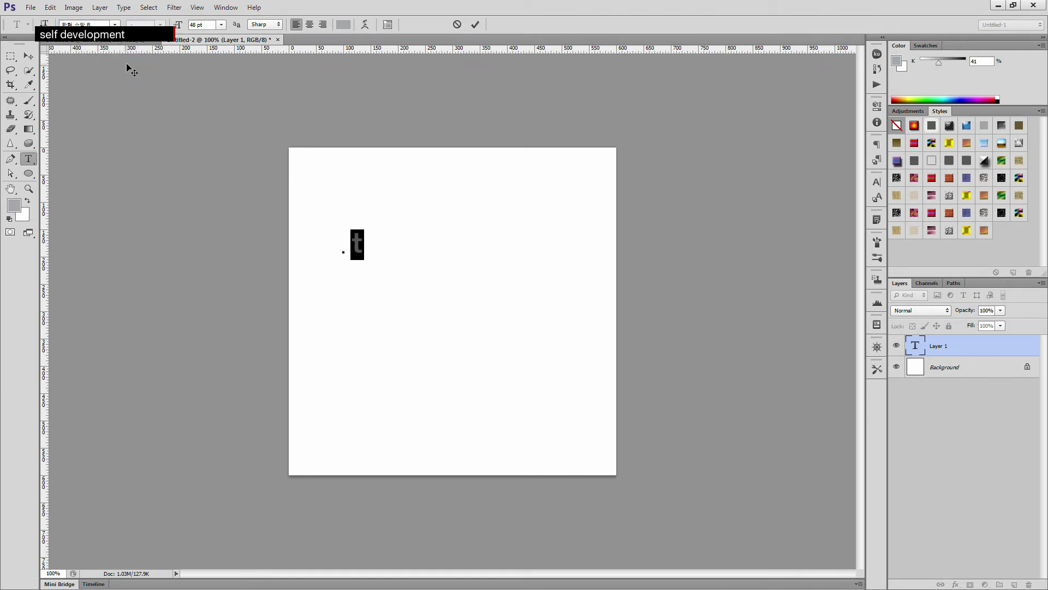
click(372, 251)
double_click(356, 246)
click(1009, 398)
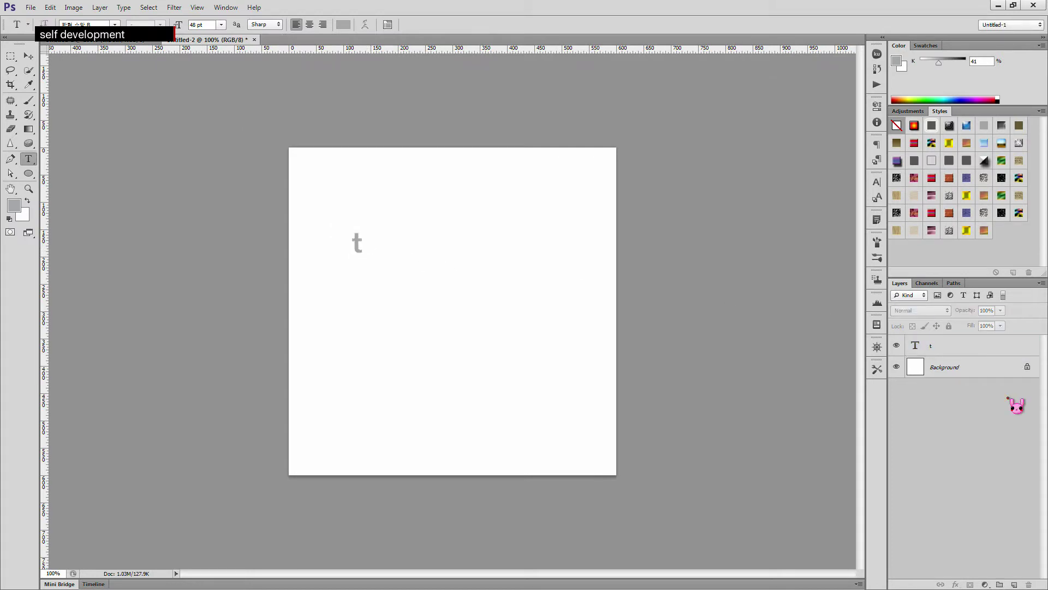
- Add a Color Overlay layer style to the text layer "t" with the green overlay color 00ff1e
double_click(1018, 346)
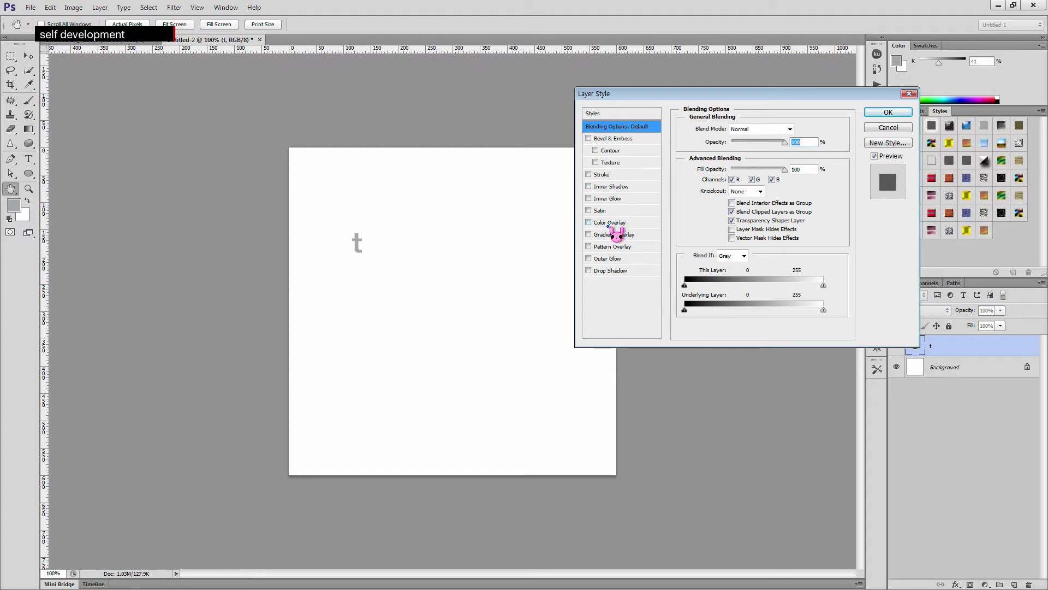
click(589, 223)
click(609, 222)
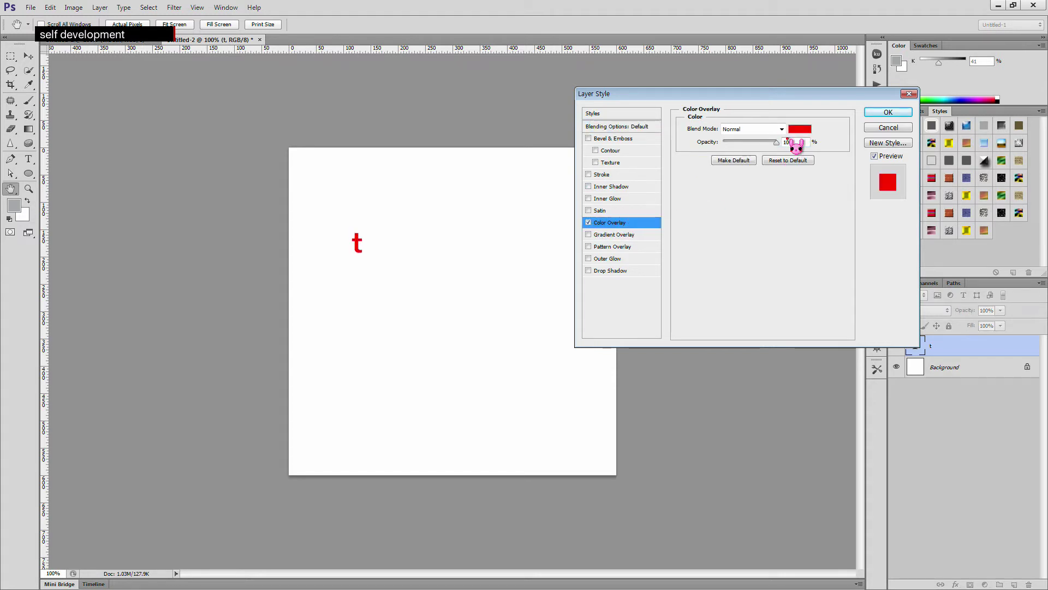
click(800, 131)
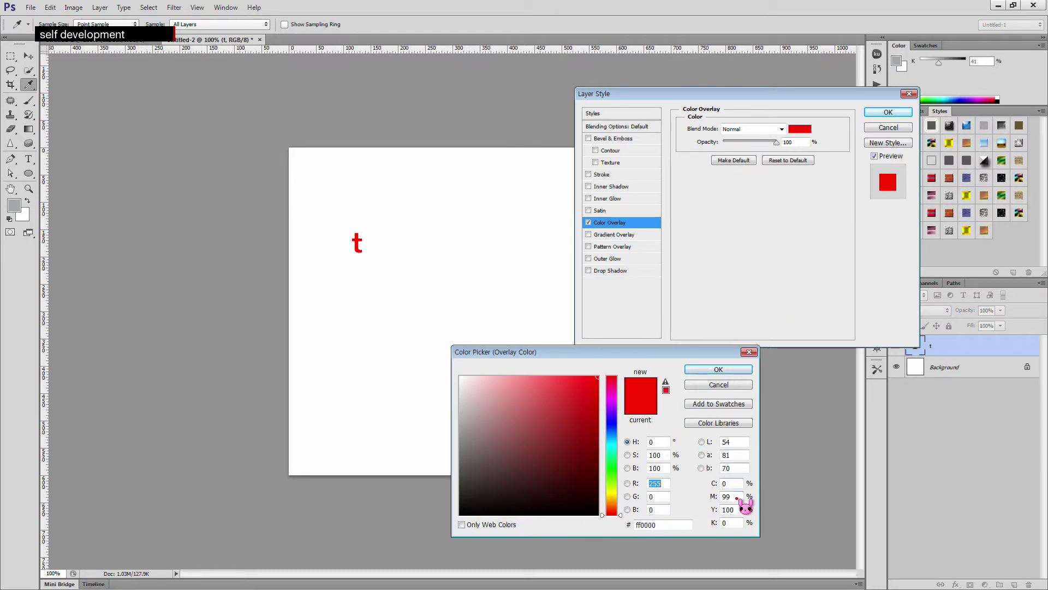
click(617, 466)
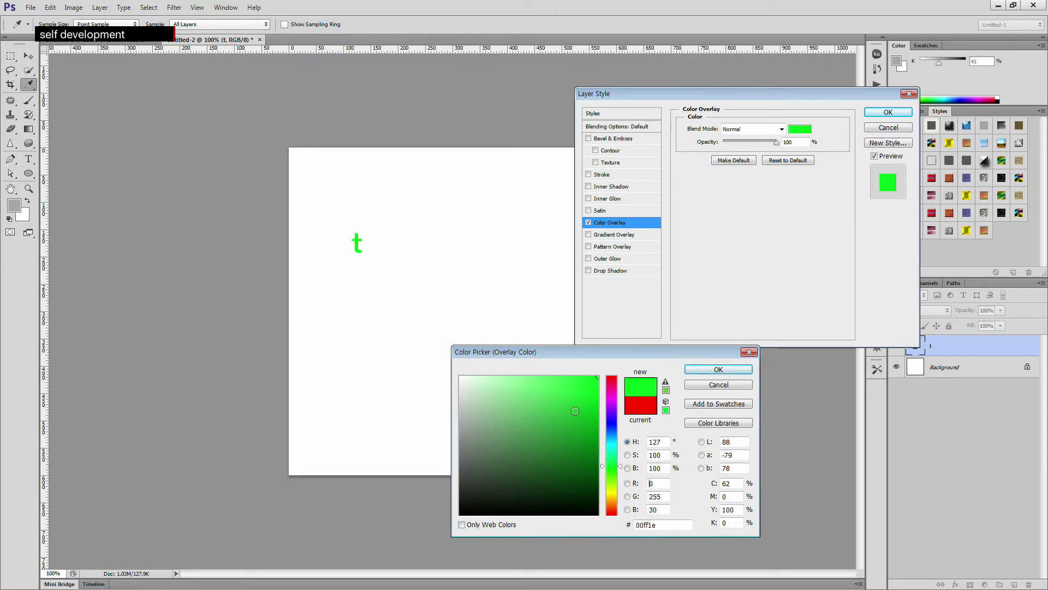
click(729, 369)
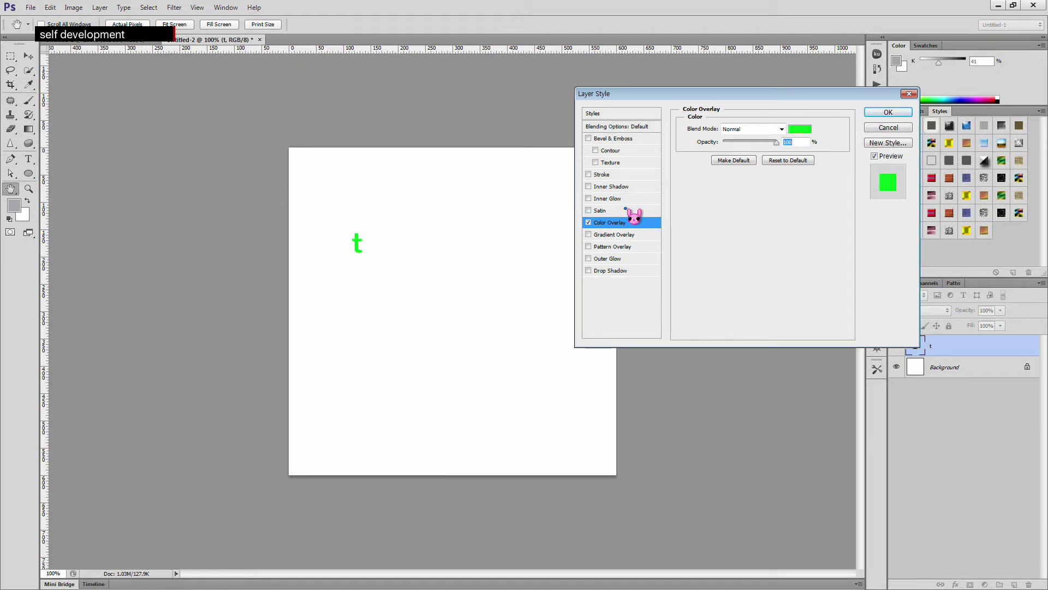
- Add Bevel & Emboss to the text layer's style with depth 5% and size 3 px, and apply the styles
click(590, 138)
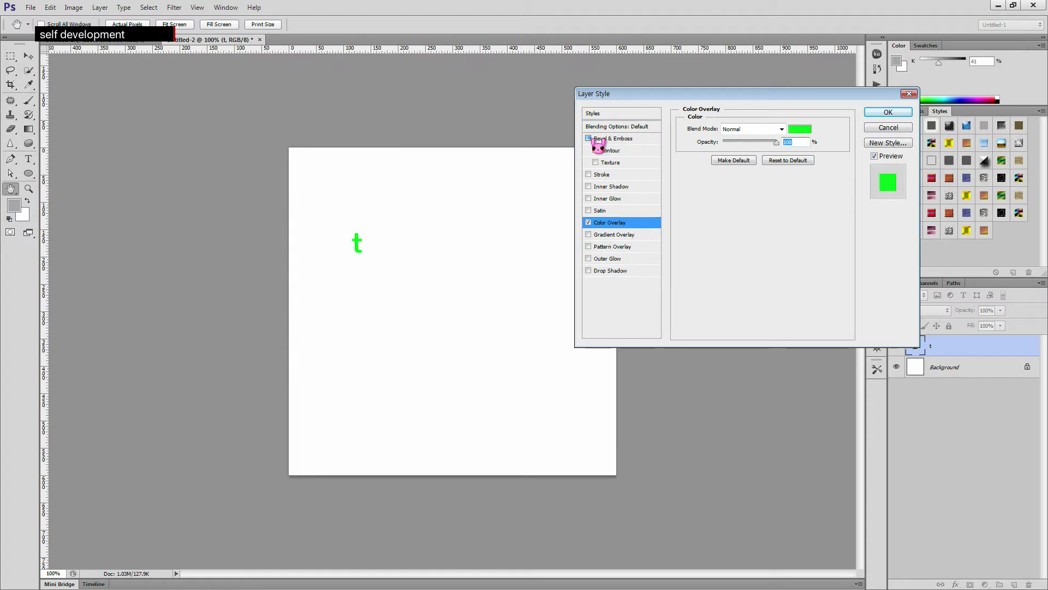
click(649, 140)
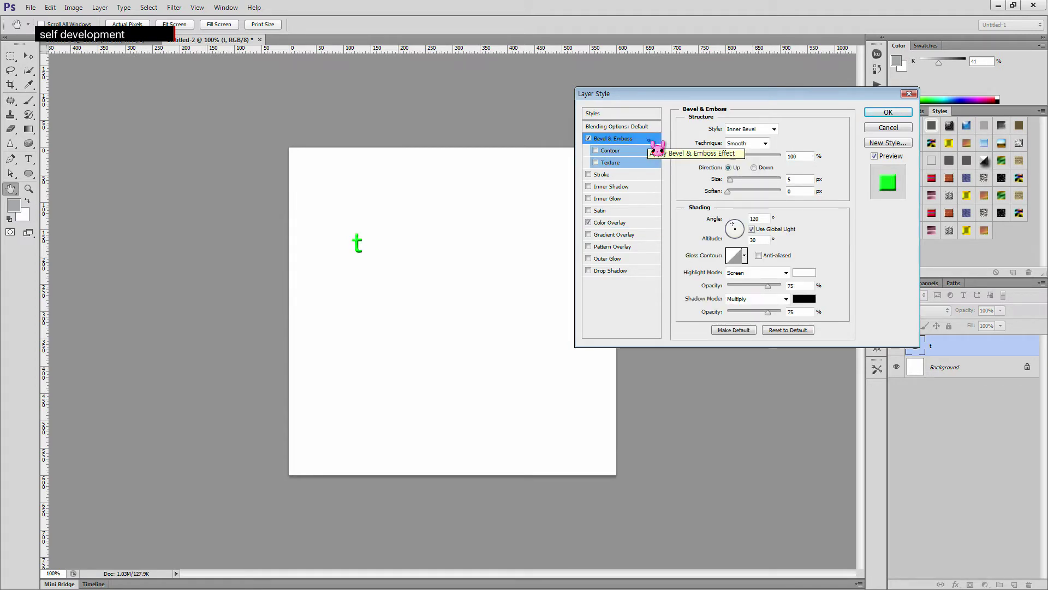
drag(805, 158, 719, 151)
text(5)
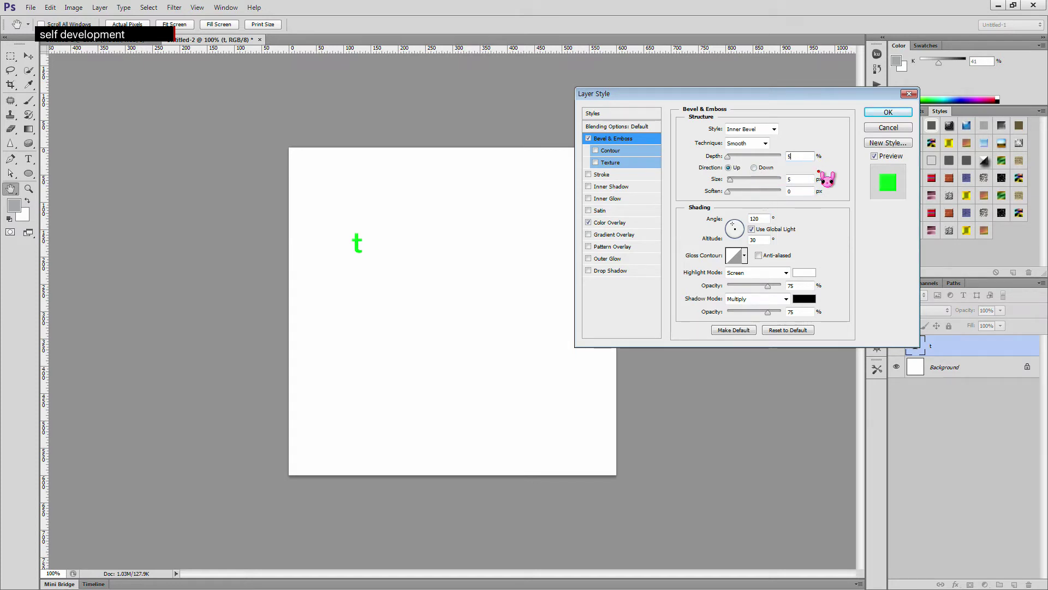
drag(810, 181, 770, 186)
text(3)
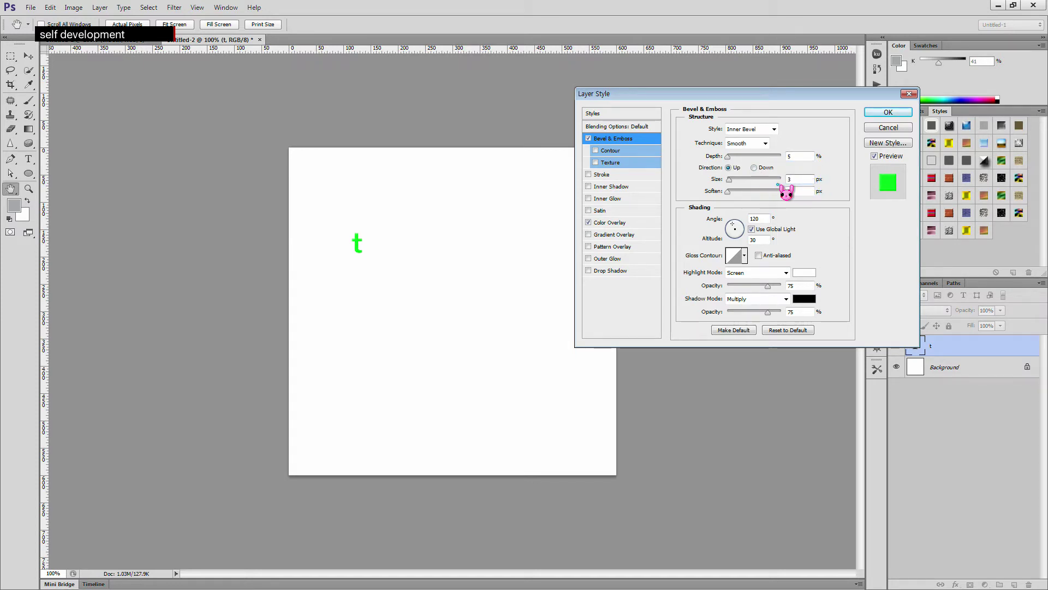
click(888, 112)
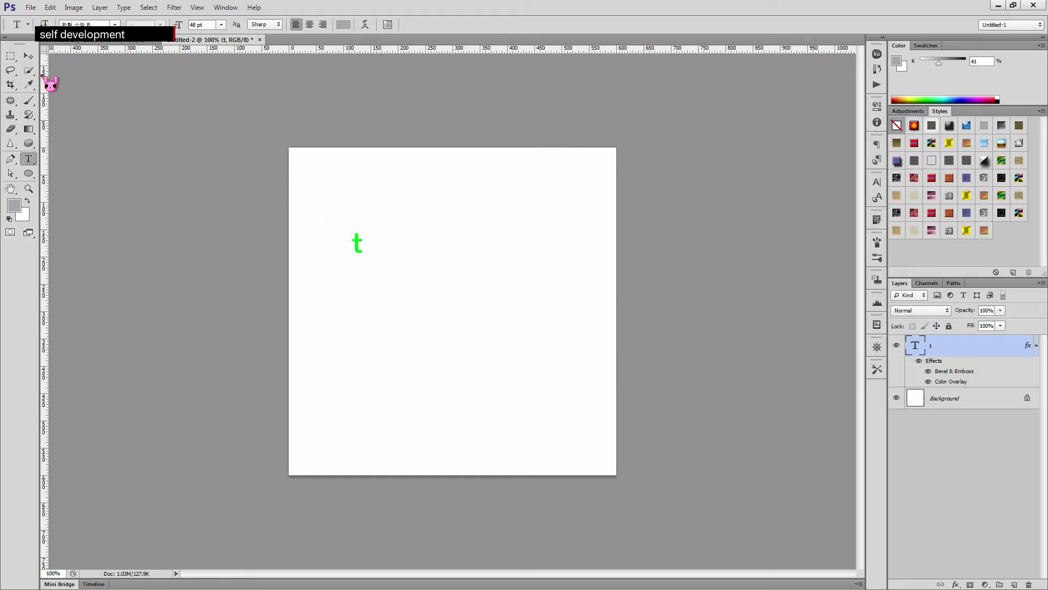
- Set the font size of the text "t" to 100 pt and commit the text
click(355, 239)
key(ctrl+a)
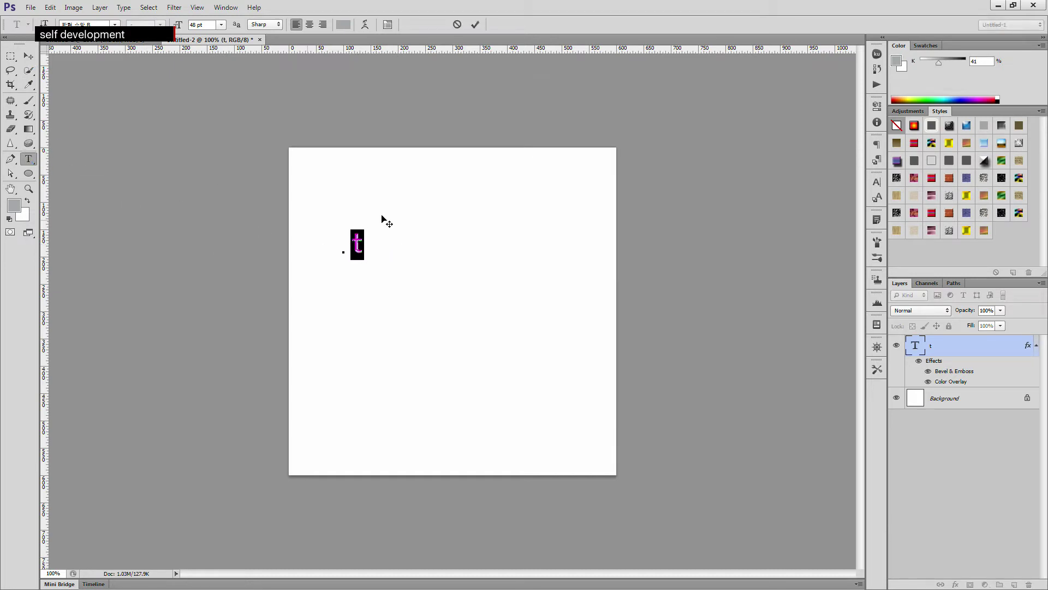
click(363, 243)
key(ctrl+a)
click(221, 25)
click(228, 210)
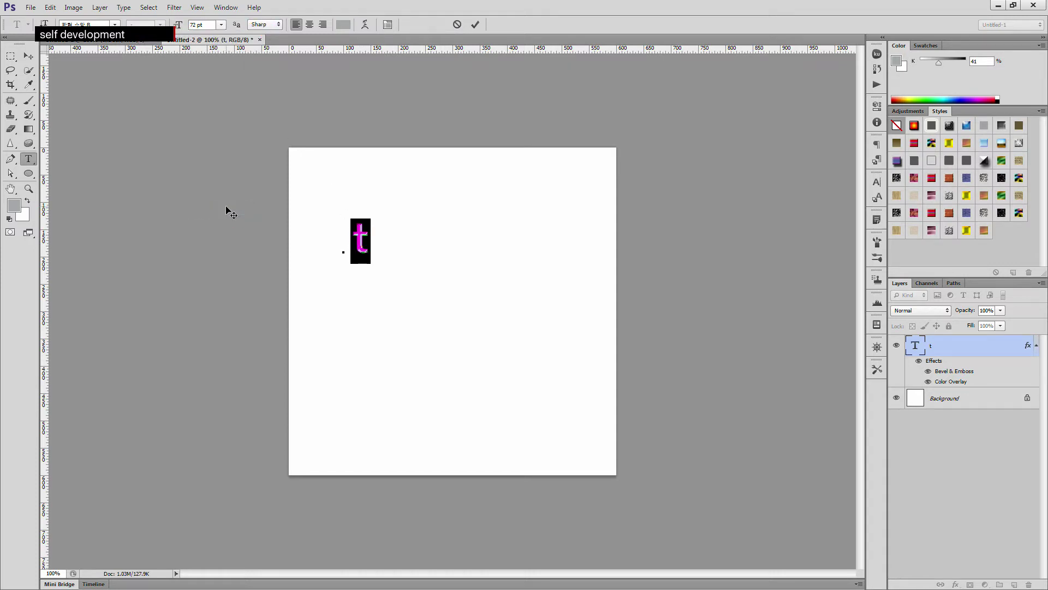
click(202, 25)
text(100)
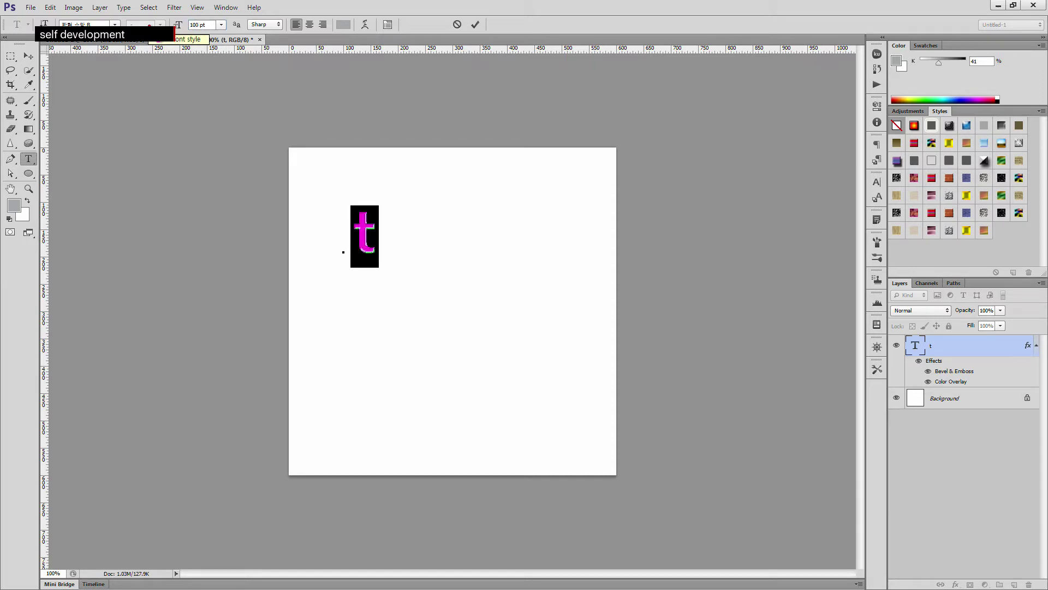
click(475, 24)
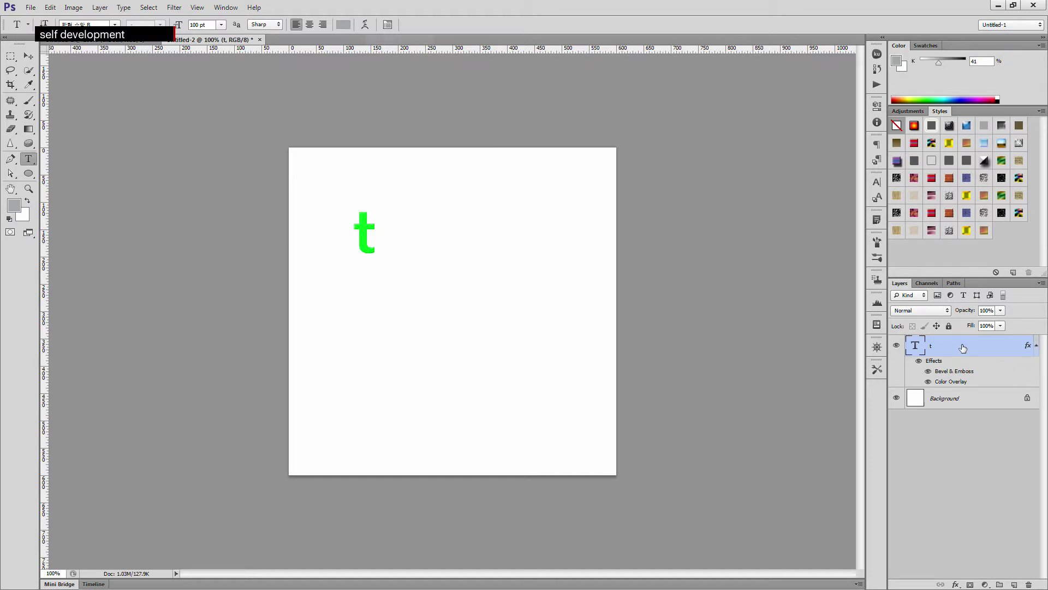
- Put the text layer "t" into a new group, expand the group and select the text layer inside it
key(ctrl+g)
click(909, 341)
click(909, 341)
click(909, 341)
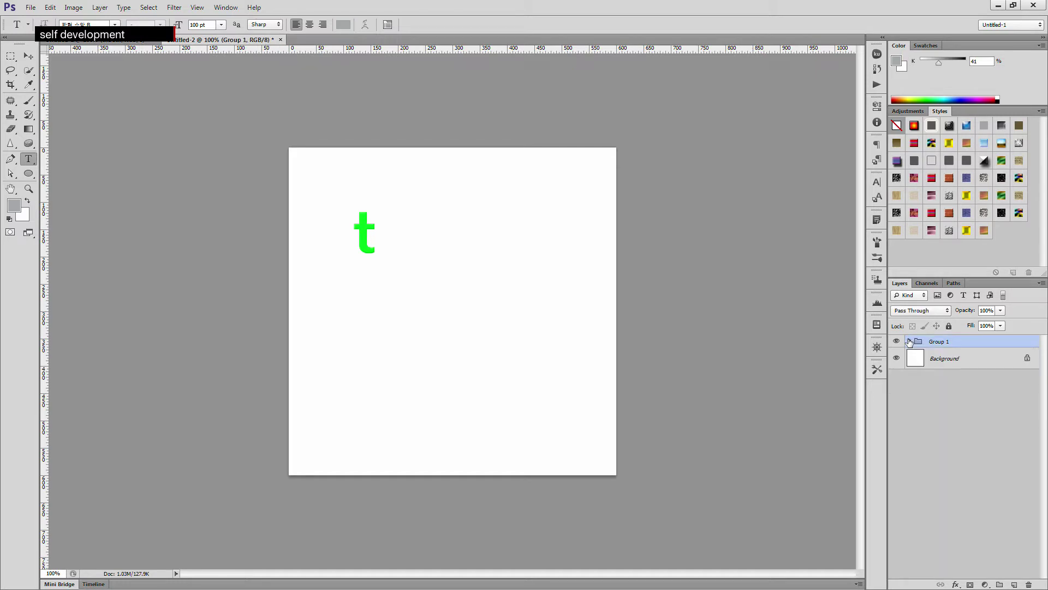
click(909, 341)
click(953, 359)
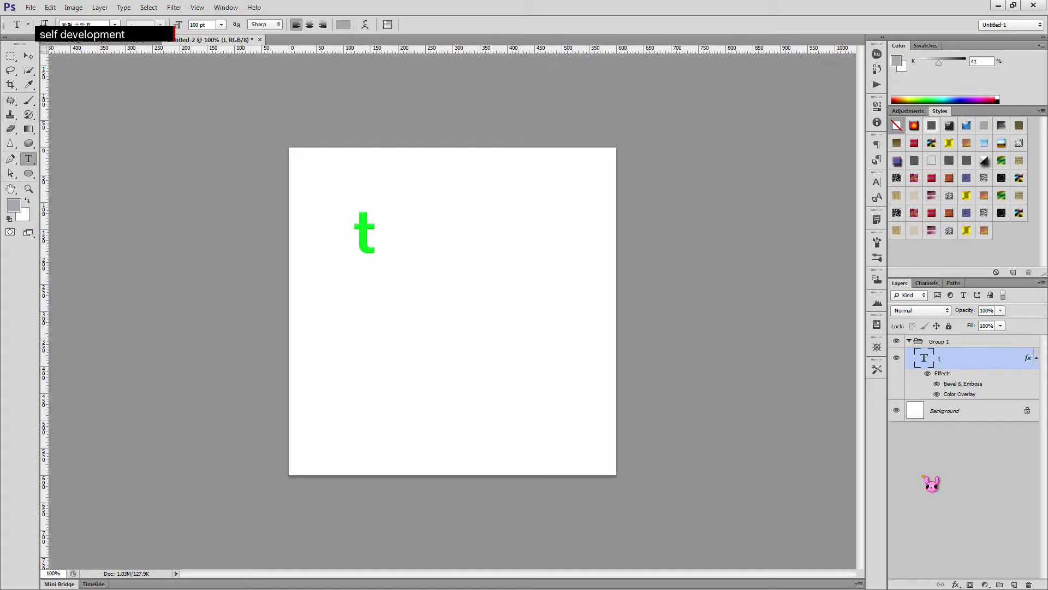
click(944, 336)
click(948, 356)
- Build an extruded 3D look by making ten copies of the text layer "t", each offset slightly up and to the left
click(29, 57)
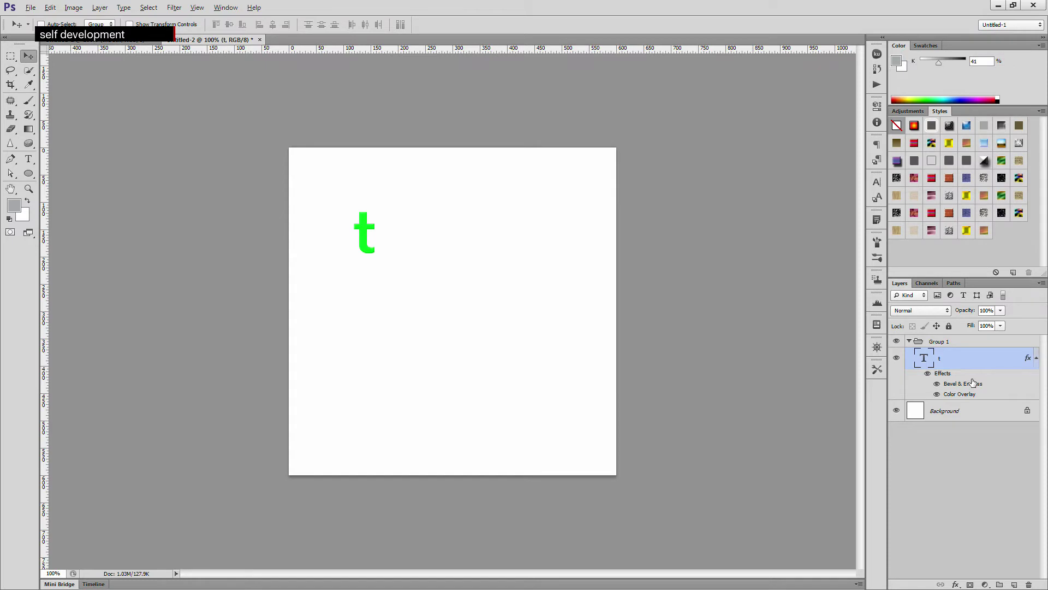
key(ctrl+j)
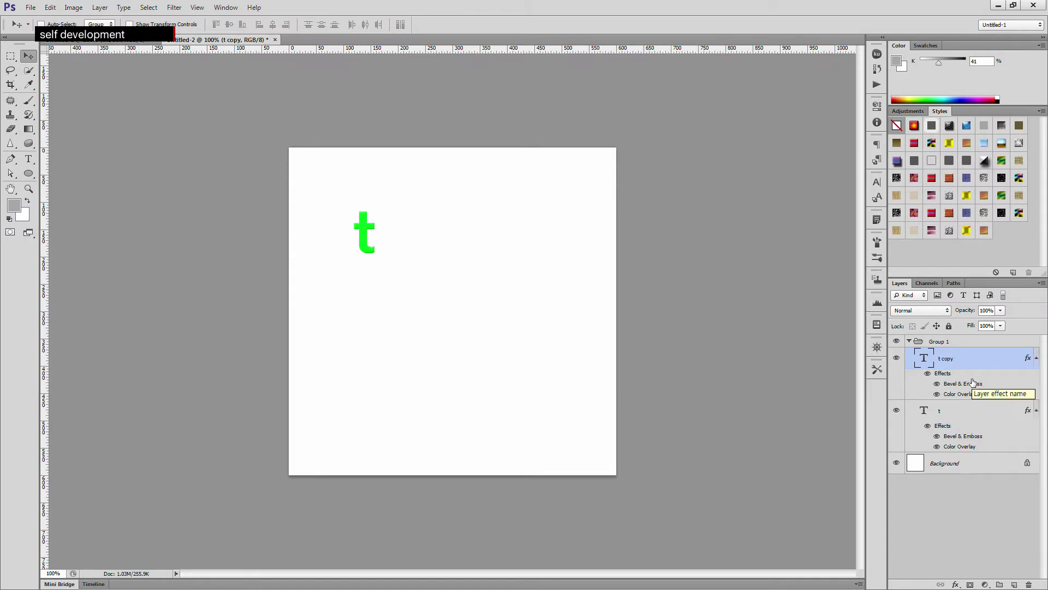
key(ctrl+j)
key(ctrl+j)
key(ctrl+j)
key(ctrl+j)
key(ctrl+j)
key(ctrl+j)
key(ctrl+j)
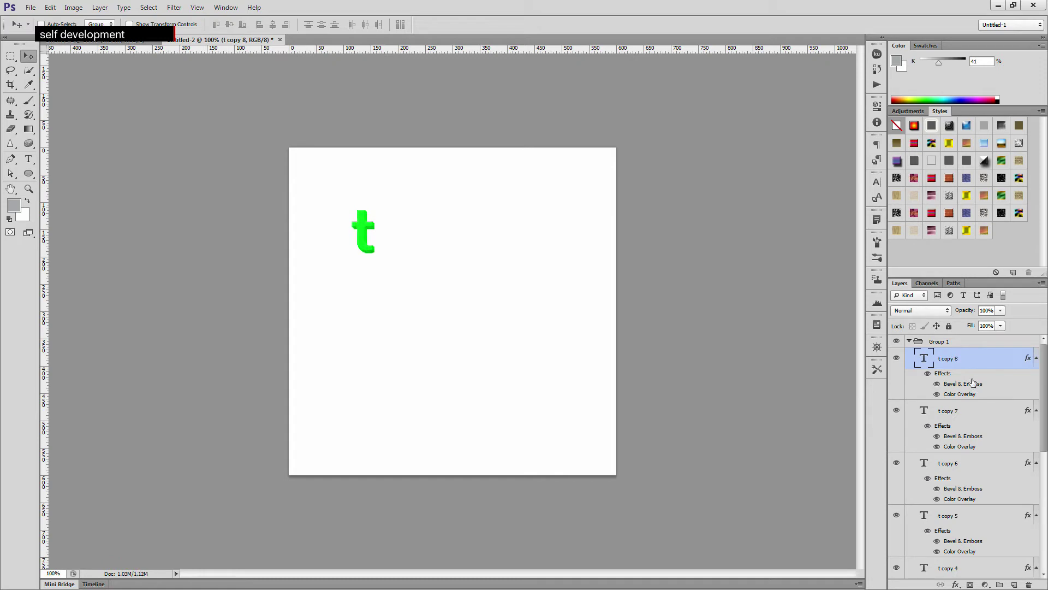
key(ctrl+j)
click(29, 189)
click(386, 252)
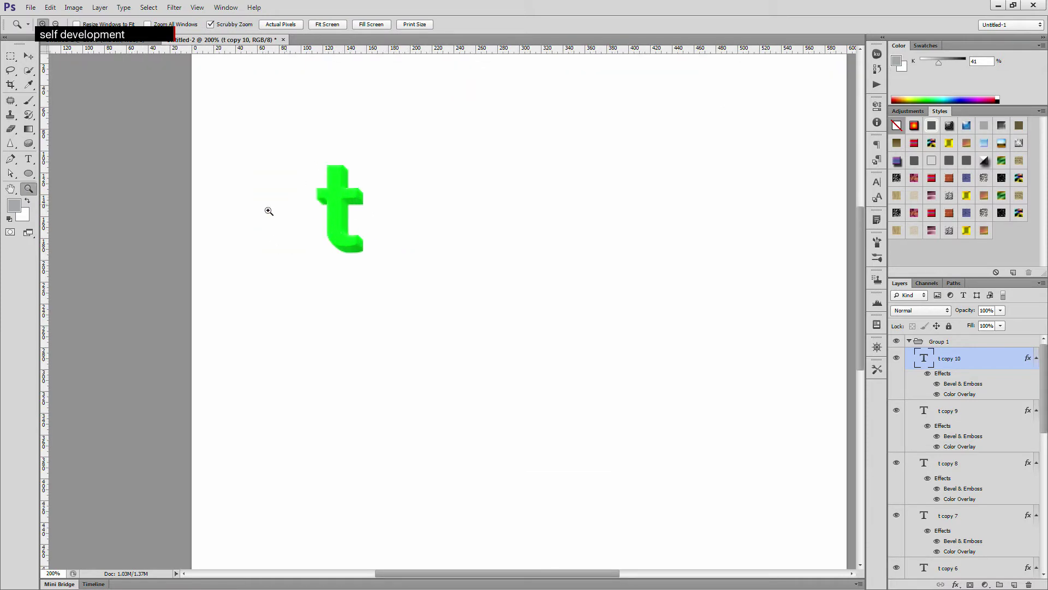
double_click(10, 188)
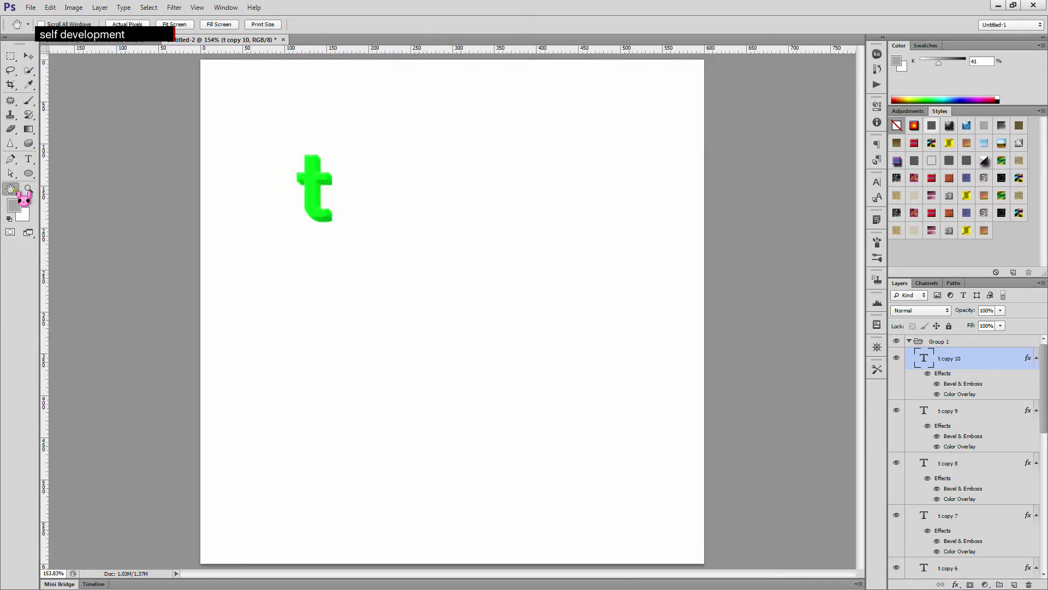
- Collapse Group 1, add the 100 pt text "hbet" as a new layer above it, and align the text beside the green "t"
click(910, 341)
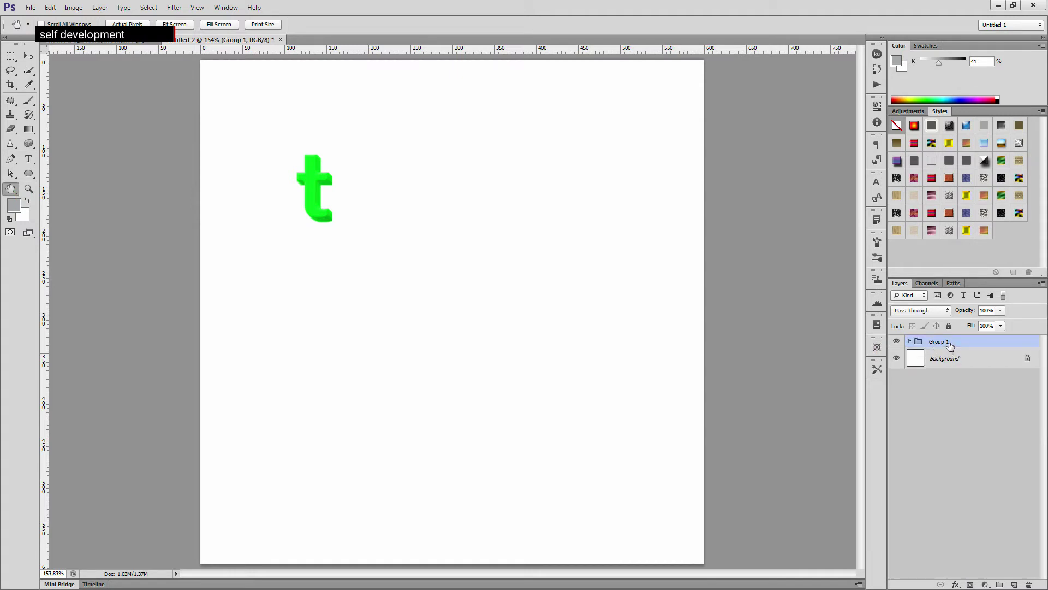
click(28, 159)
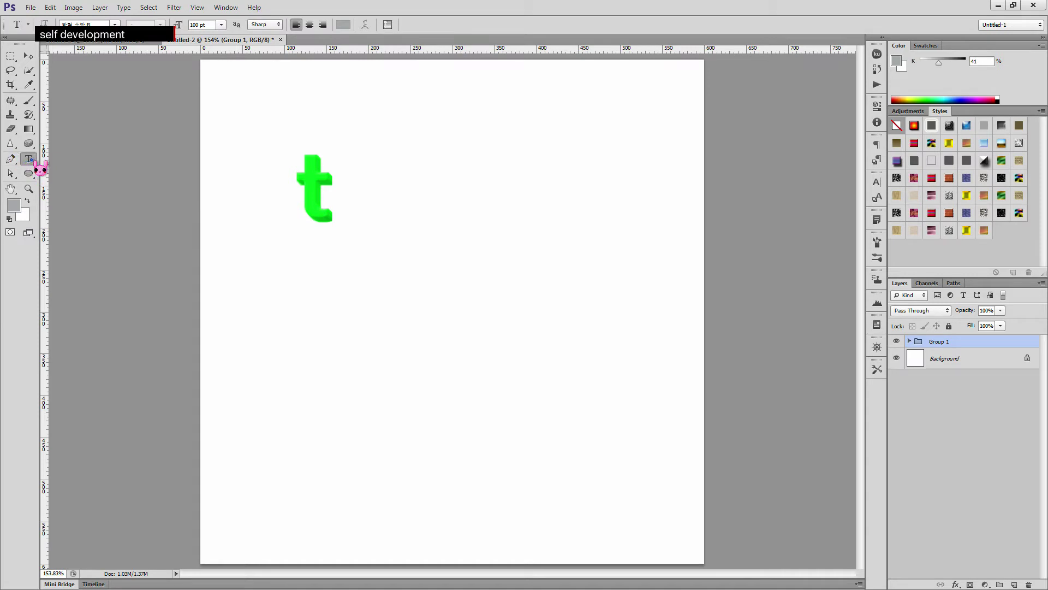
click(350, 186)
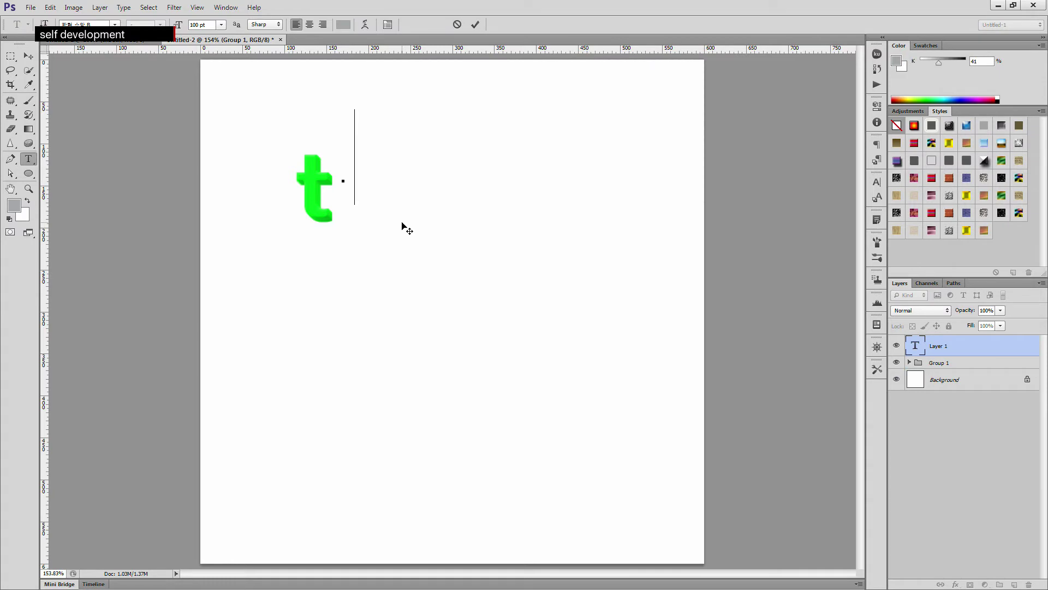
text(hbe)
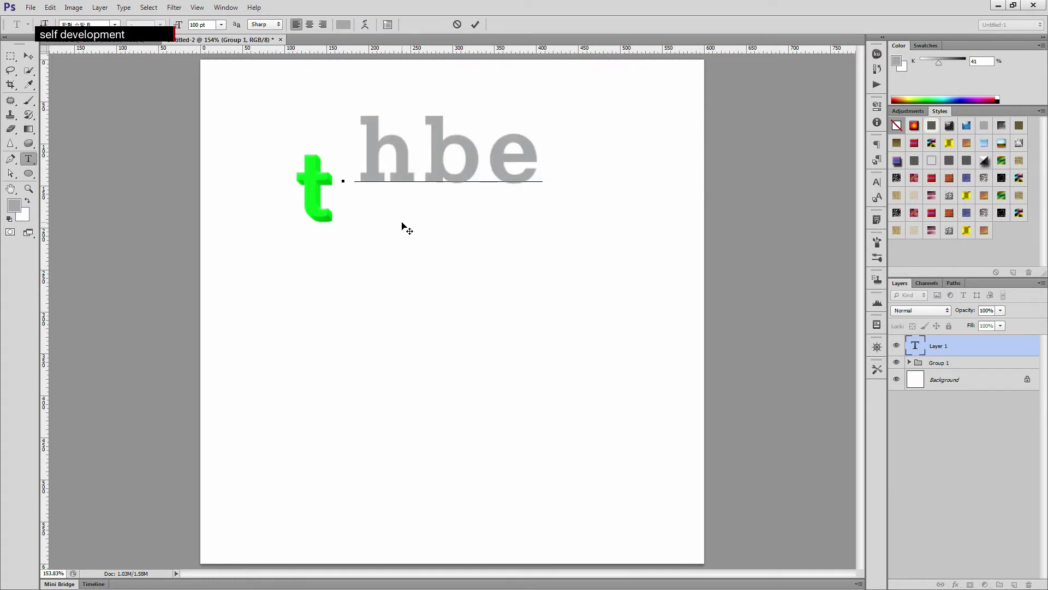
text(t)
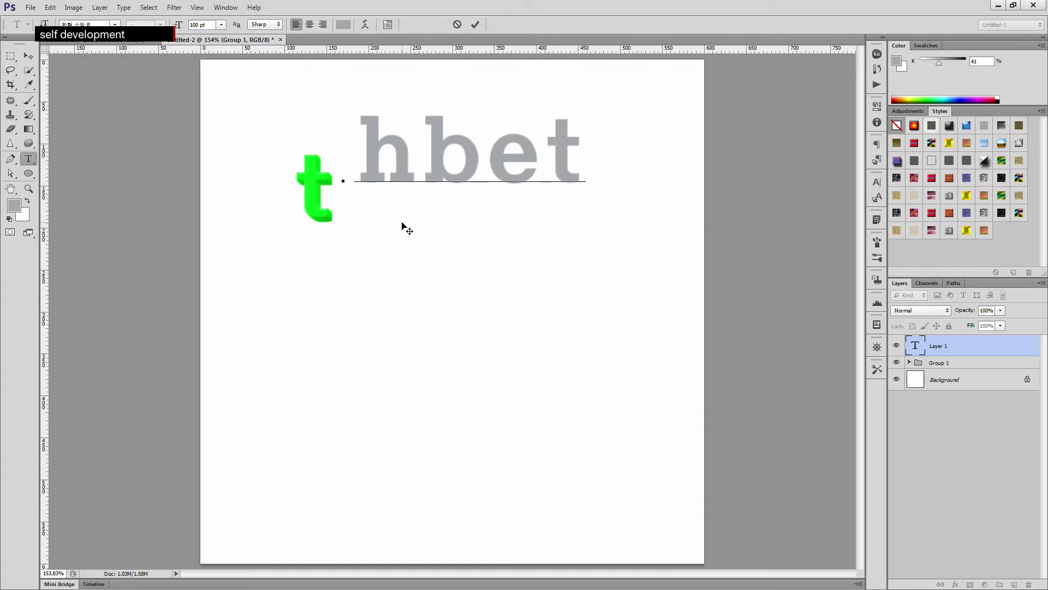
key(ctrl+Return)
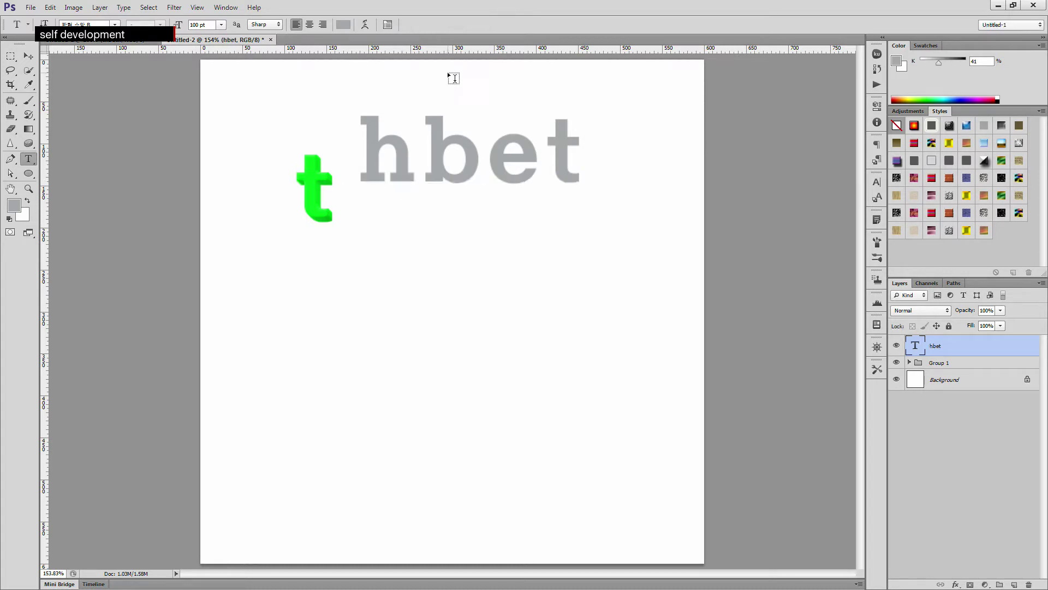
drag(440, 164, 431, 201)
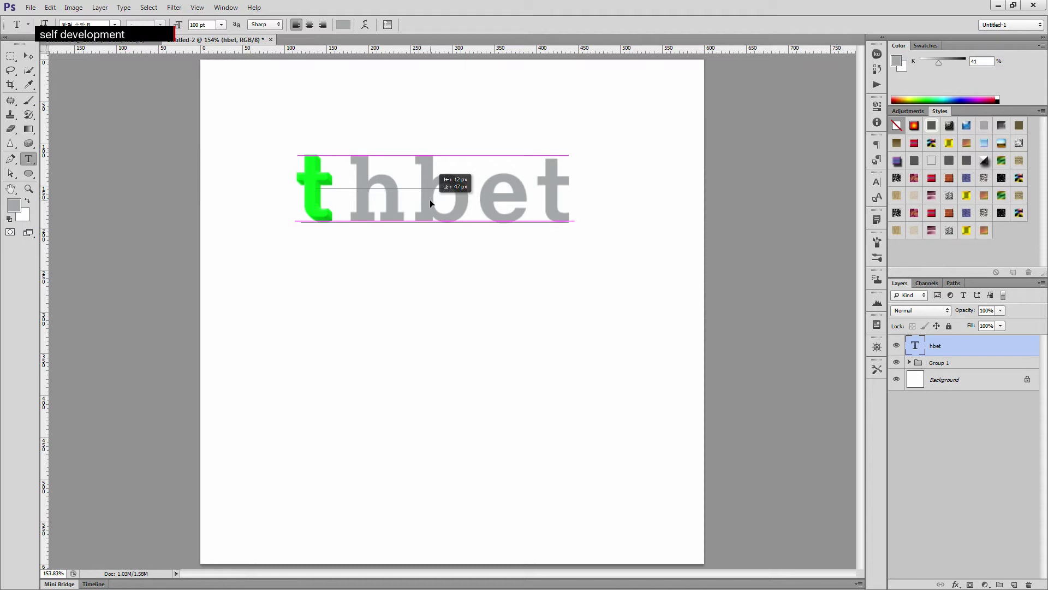
drag(430, 201, 431, 202)
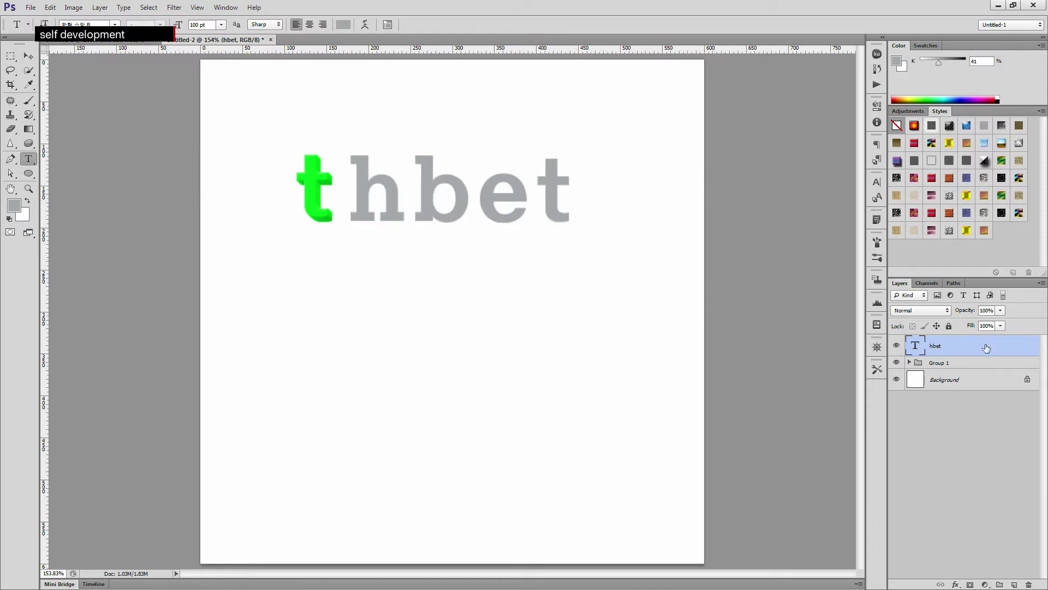
- Add an orange Color Overlay to the hbet text layer using CMYK 0, 50, 100, 0
double_click(1023, 350)
click(628, 224)
click(799, 130)
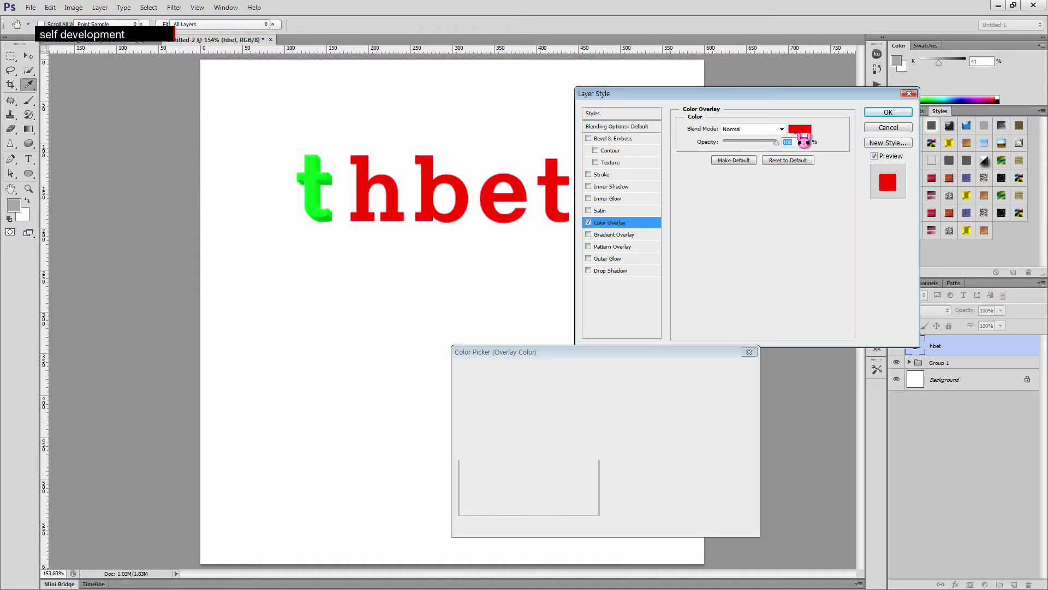
click(598, 439)
drag(611, 433, 609, 426)
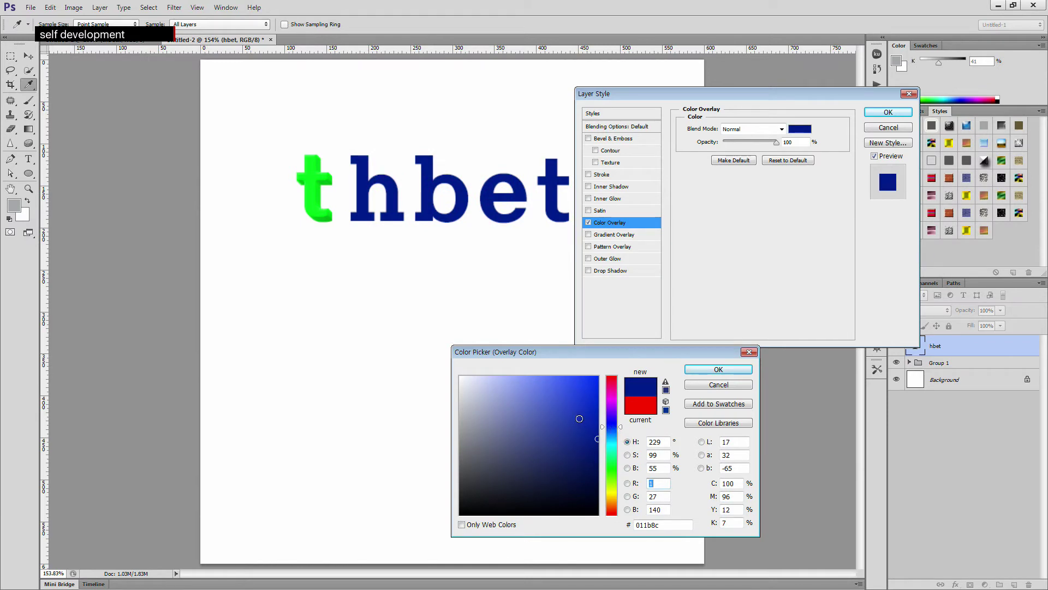
click(579, 412)
drag(735, 483, 711, 509)
text(050100)
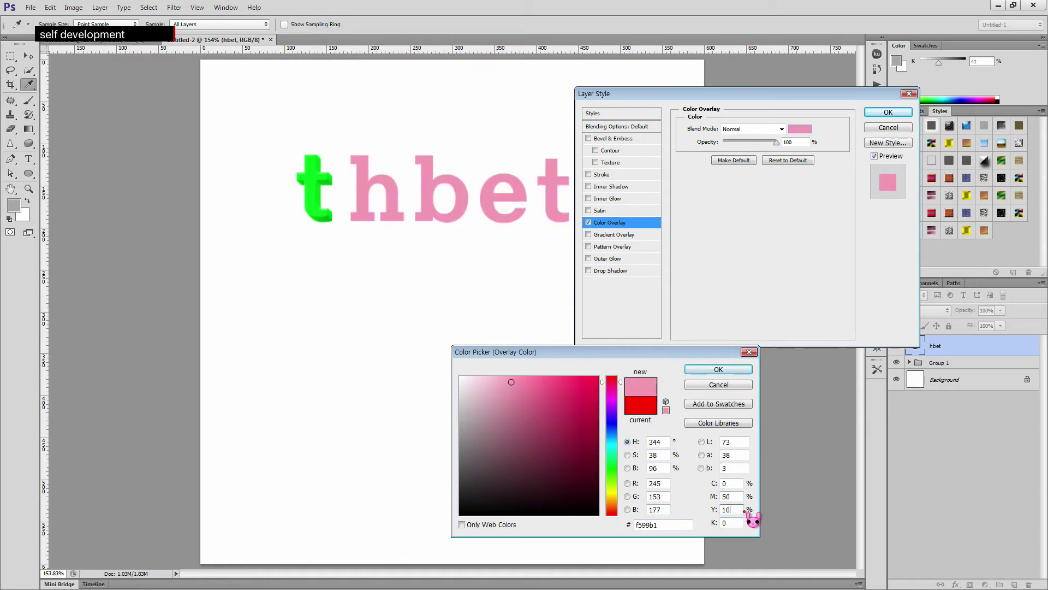
click(718, 369)
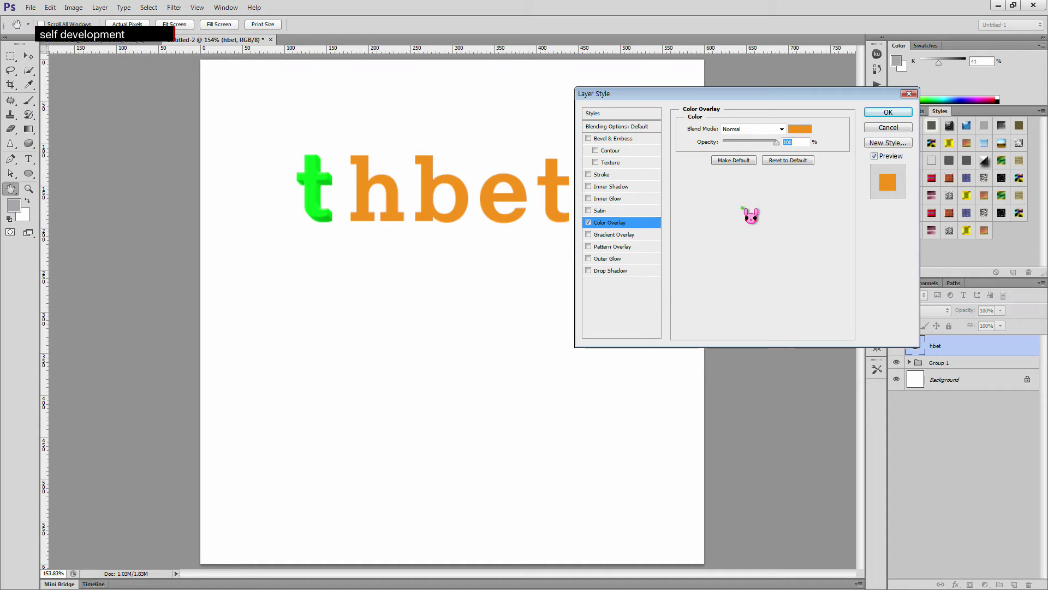
- Add a Bevel & Emboss effect to the hbet layer with depth 5% and size 3 px, and apply the layer style
click(588, 138)
click(617, 140)
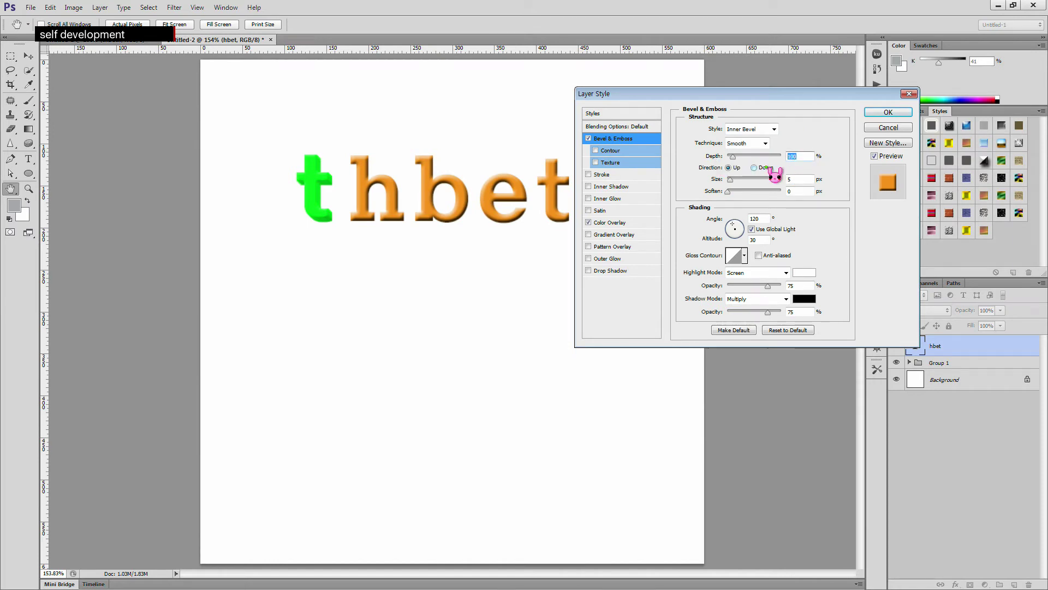
text(5)
drag(794, 180, 740, 178)
text(3)
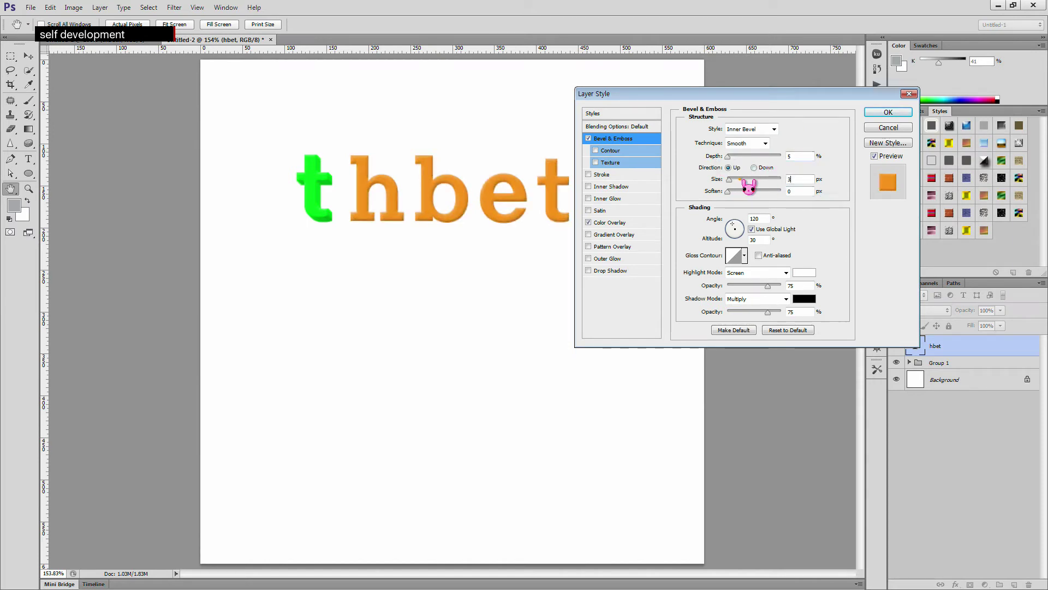
click(889, 112)
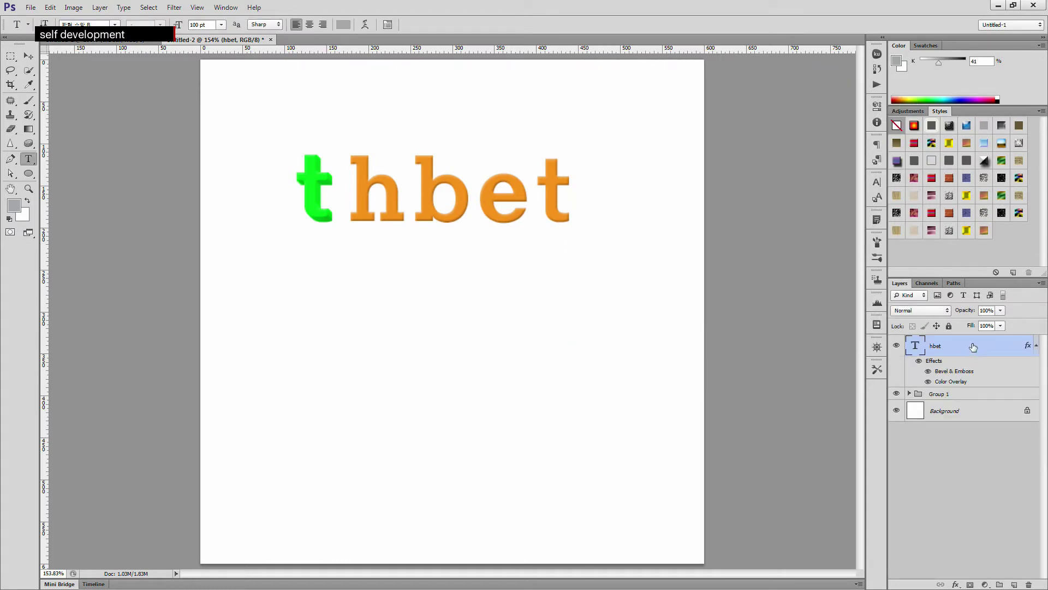
- Put the hbet text layer into a new layer group and expand the group
key(ctrl+g)
click(910, 341)
click(909, 341)
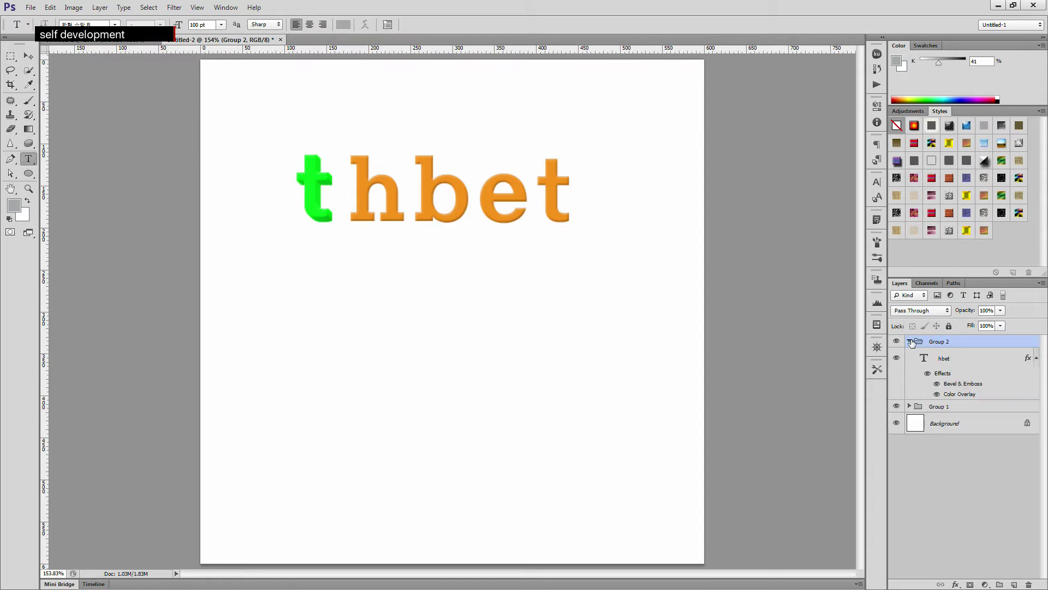
- Build an upward 3D extrusion from ten duplicates of the hbet layer, each nudged one pixel up, and collapse its group
click(949, 359)
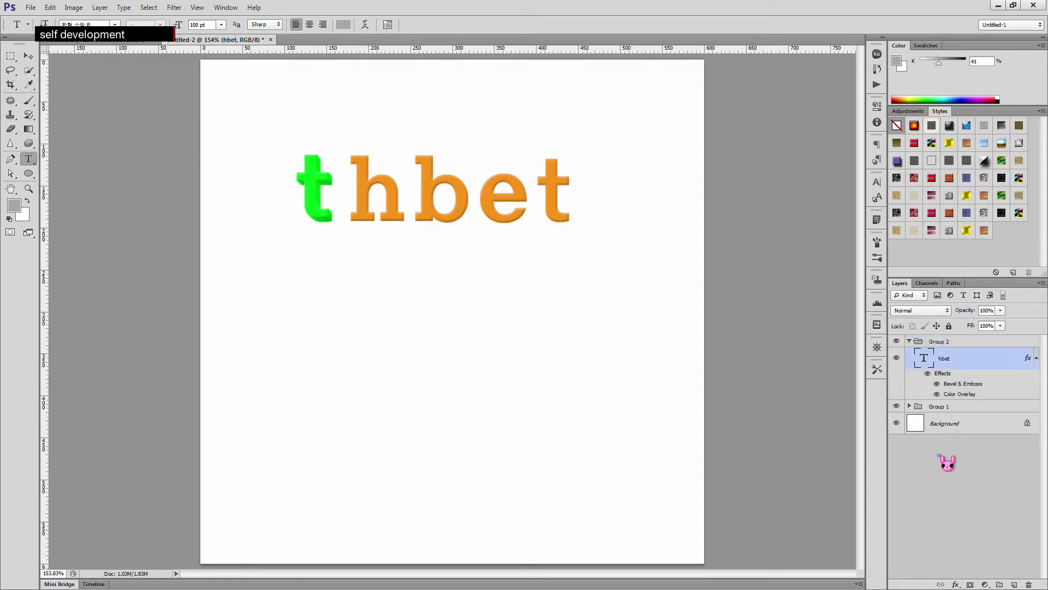
click(29, 57)
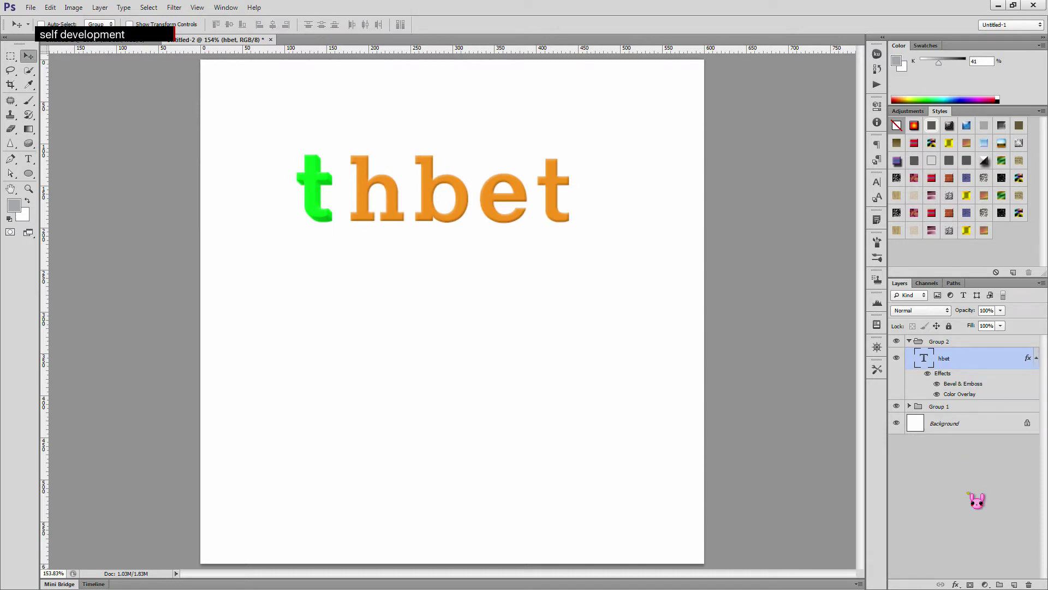
key(alt+Up)
key(alt+Up)
key(alt+Up)
key(alt+Up)
key(alt+Up)
key(alt+Up)
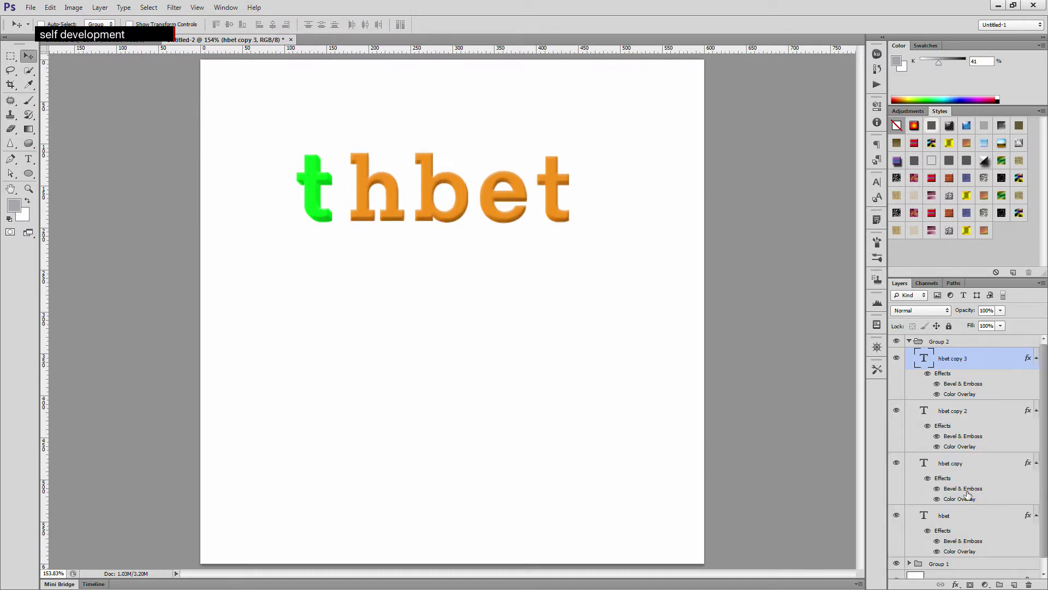
key(alt+Up)
key(alt+Up)
key(alt+Up)
key(alt+Up)
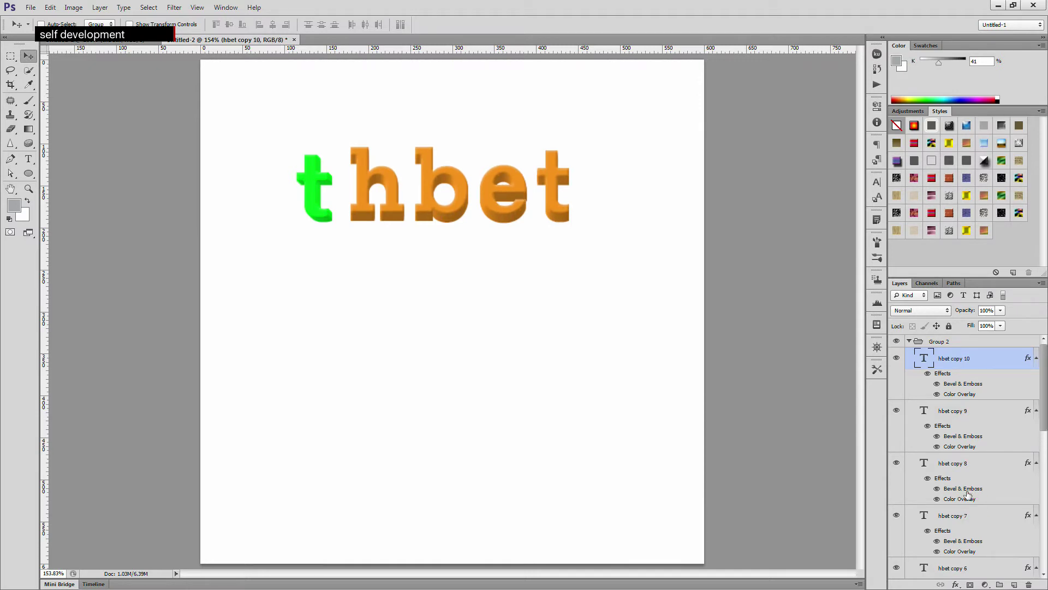
click(909, 342)
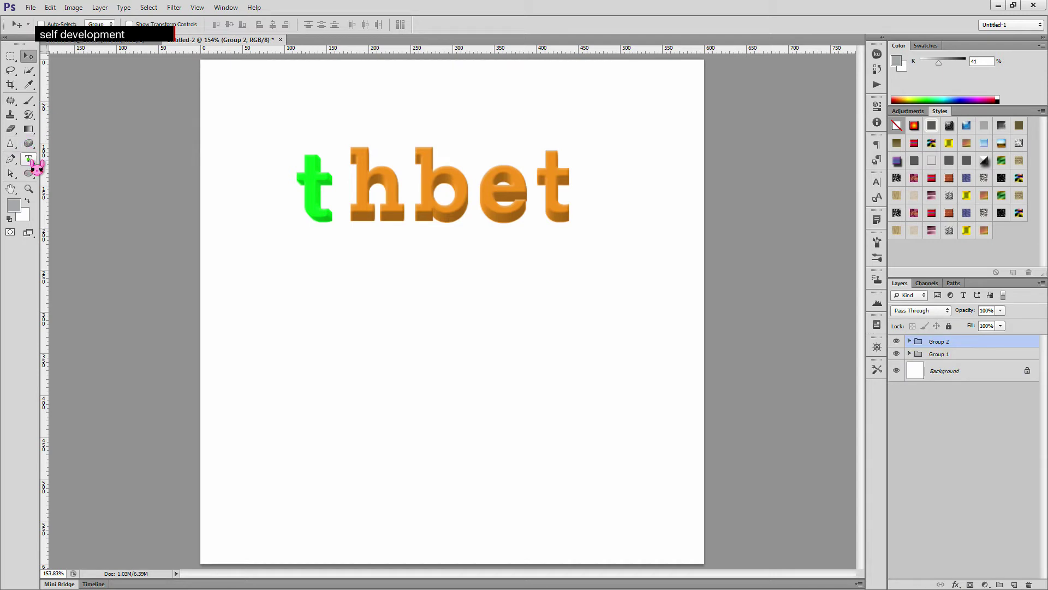
- Add a separate text layer with the letter "h" and place it right after the word, on the same baseline
click(29, 159)
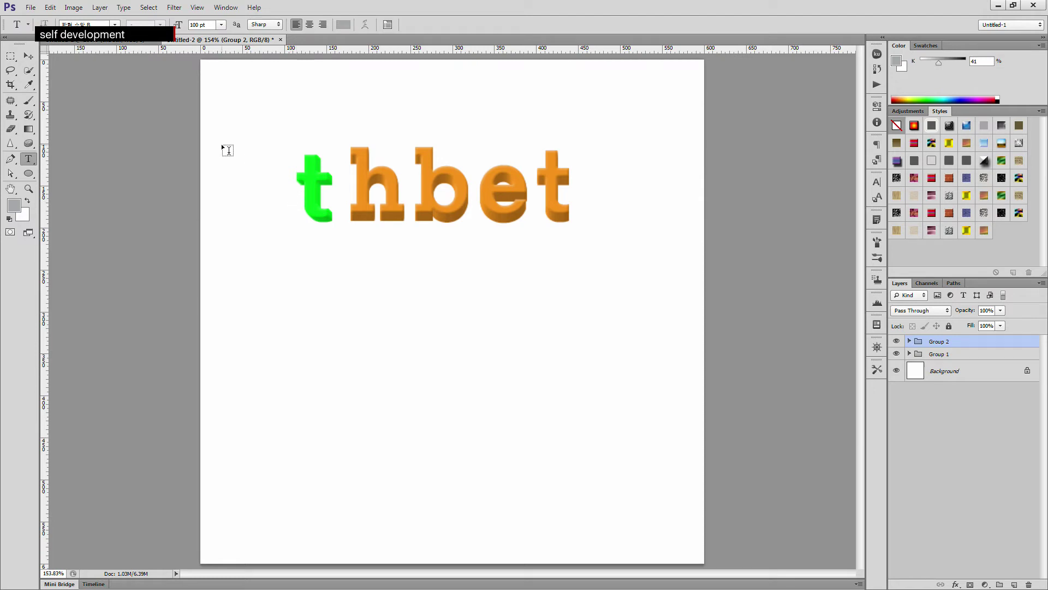
click(585, 187)
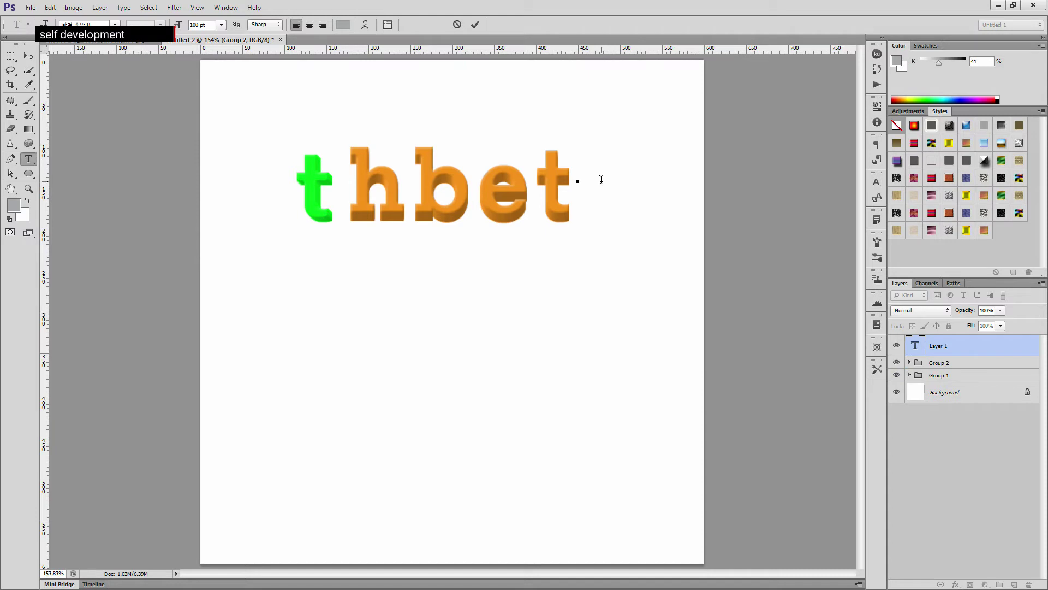
text(h)
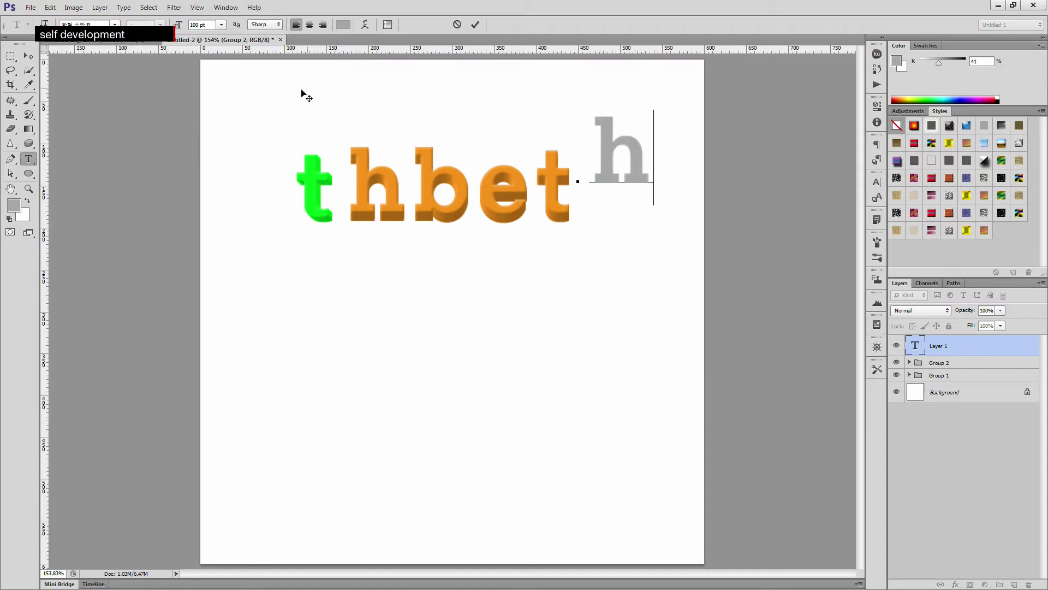
click(478, 25)
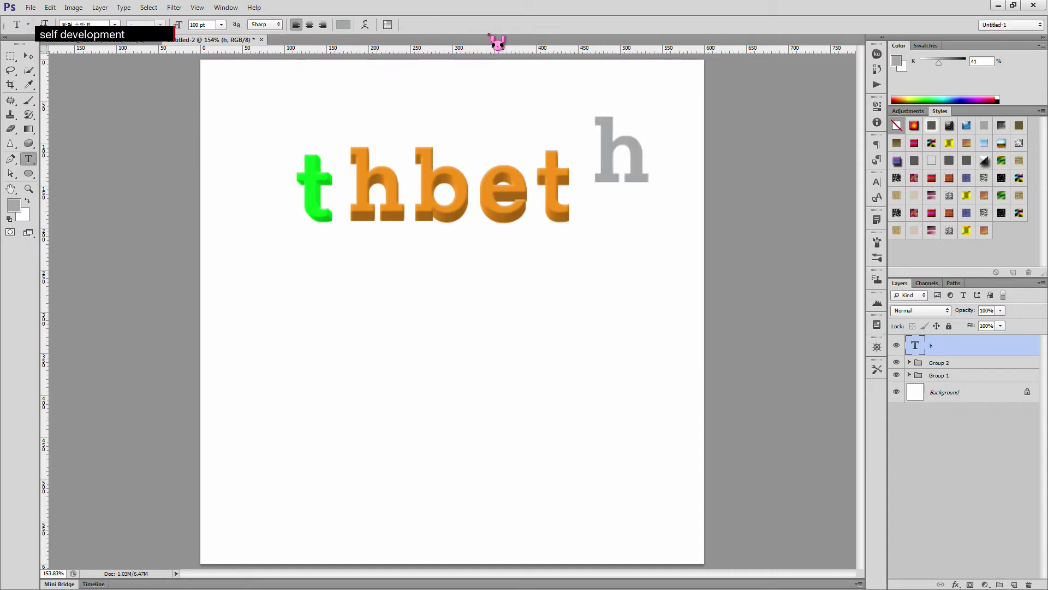
drag(611, 158, 596, 195)
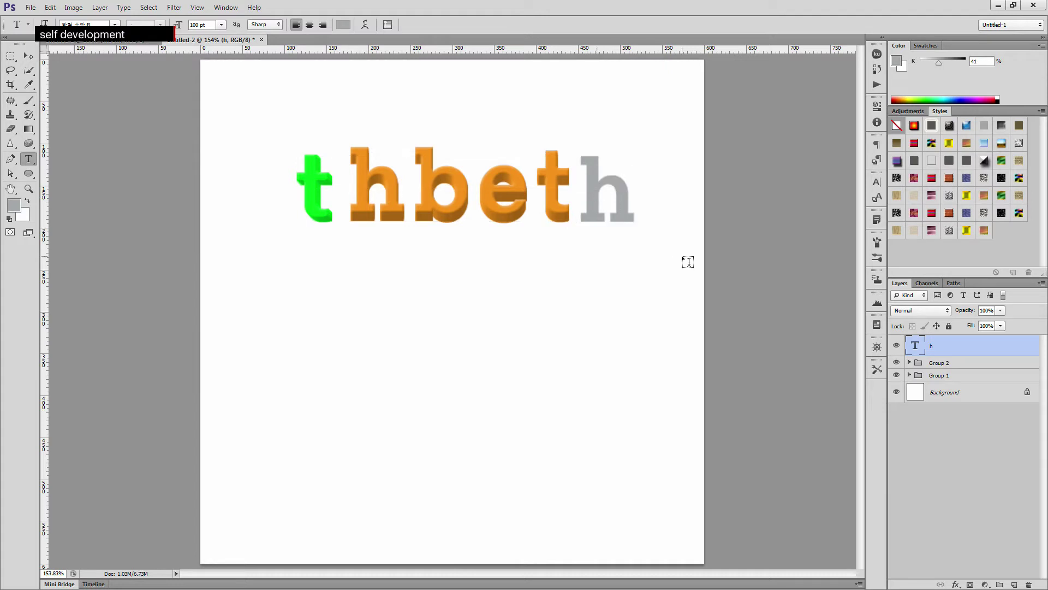
- Add a Color Overlay to the new h text layer with the green 00ff30
double_click(1014, 348)
click(617, 223)
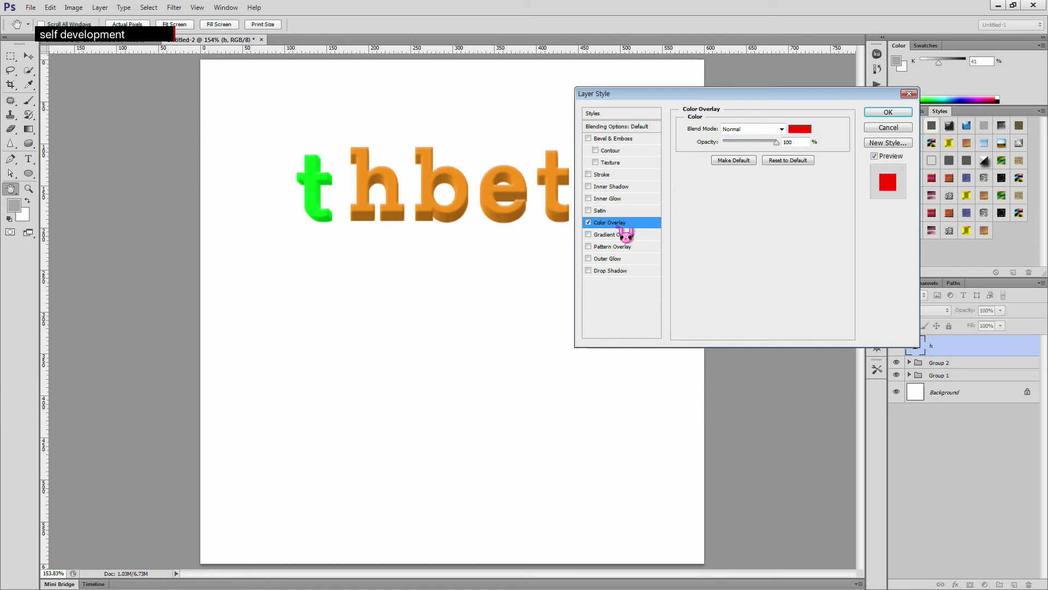
click(807, 133)
click(620, 466)
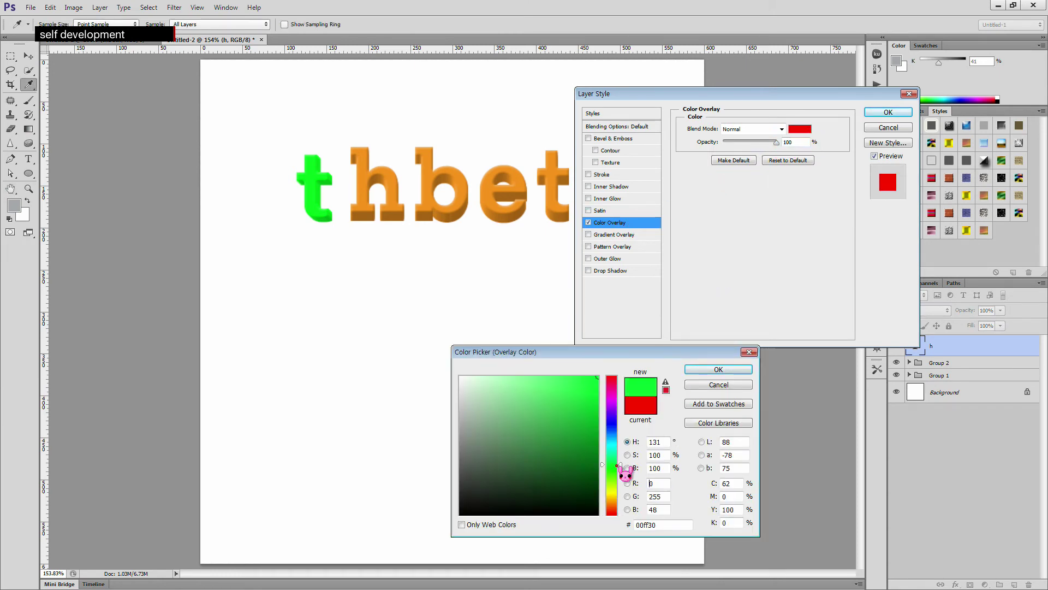
click(715, 370)
- Add a Bevel & Emboss effect to the h layer with depth 5% and size 3 px, and apply the layer style
click(589, 139)
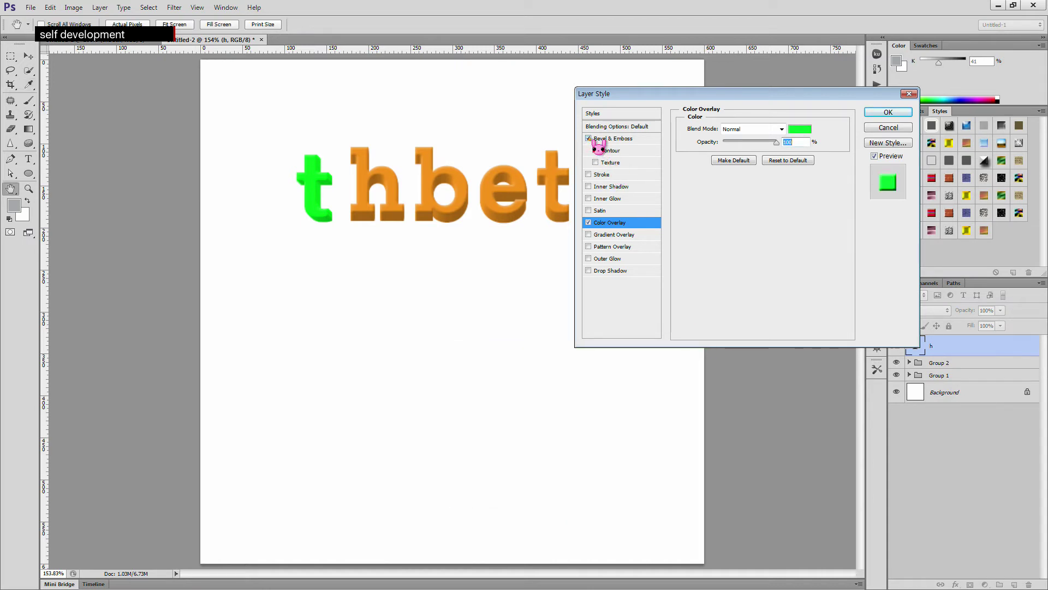
click(644, 150)
click(596, 150)
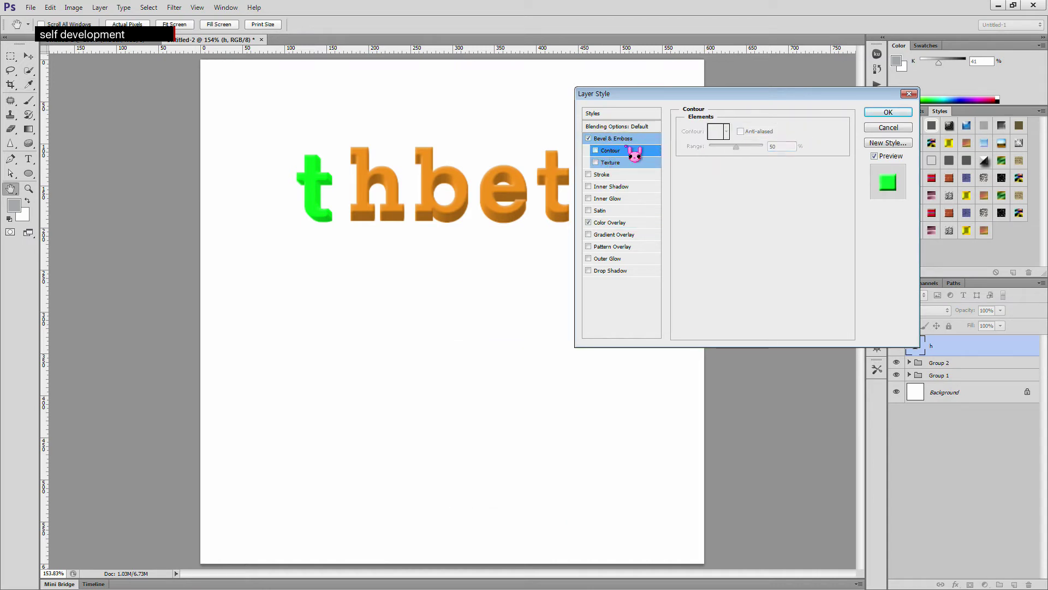
click(638, 139)
drag(801, 156, 744, 153)
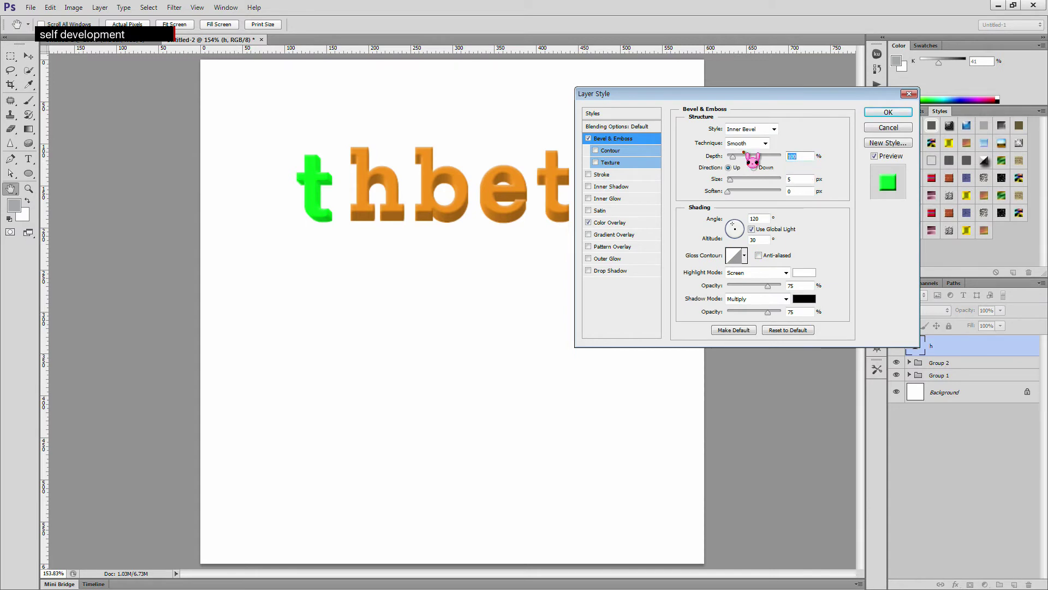
text(5)
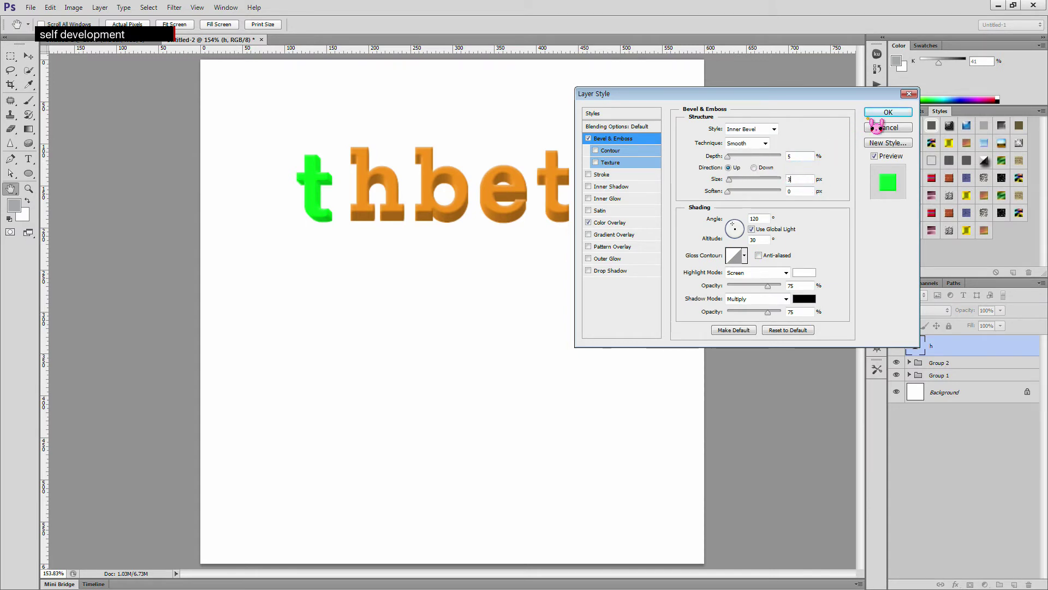
click(888, 112)
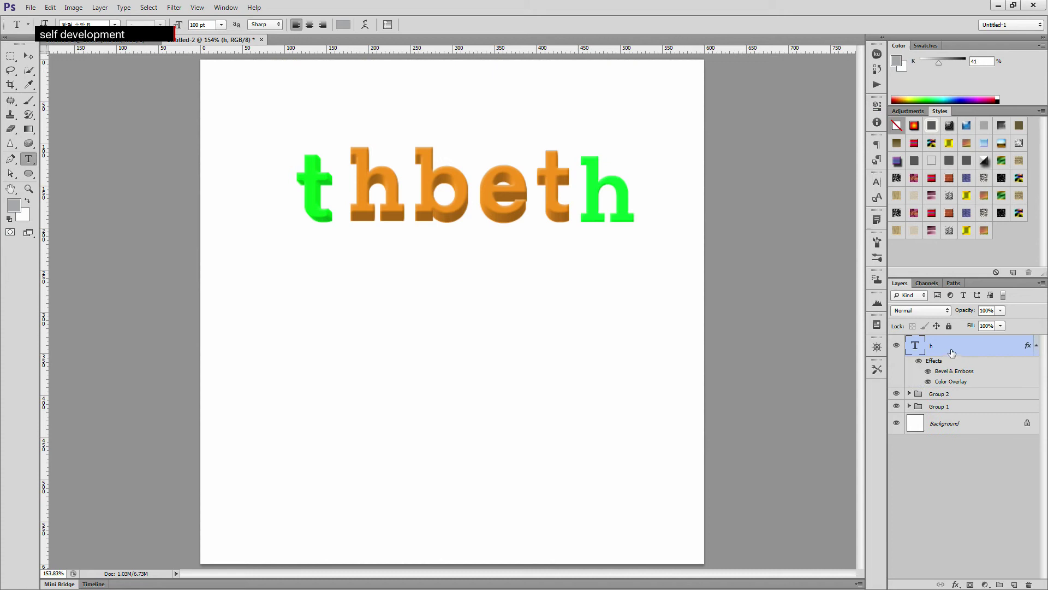
- Group the h layer and extrude it diagonally with twelve duplicates, nudged alternately one pixel up and one pixel right
key(ctrl+g)
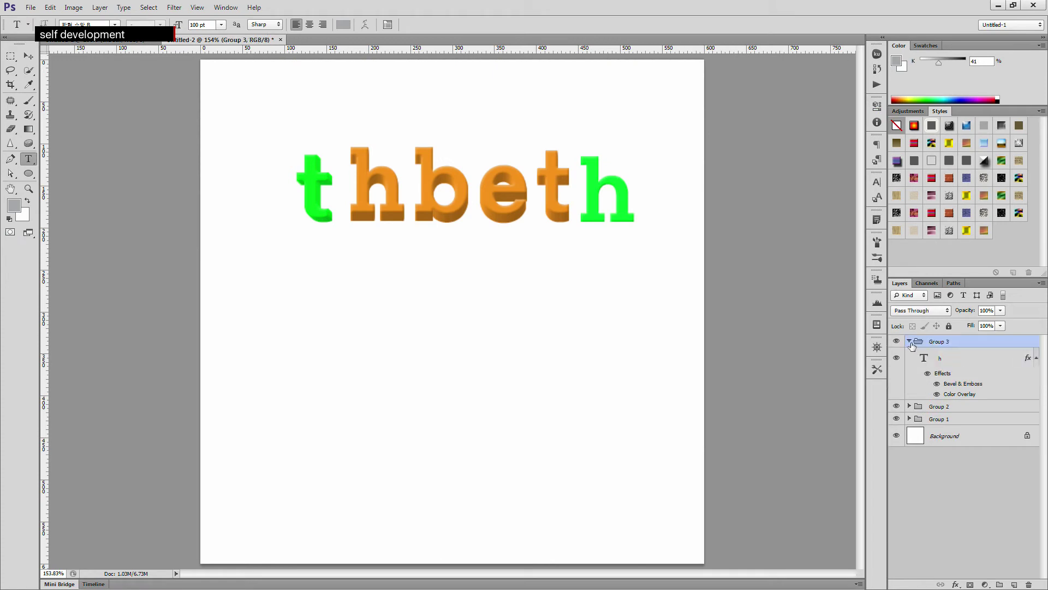
click(946, 359)
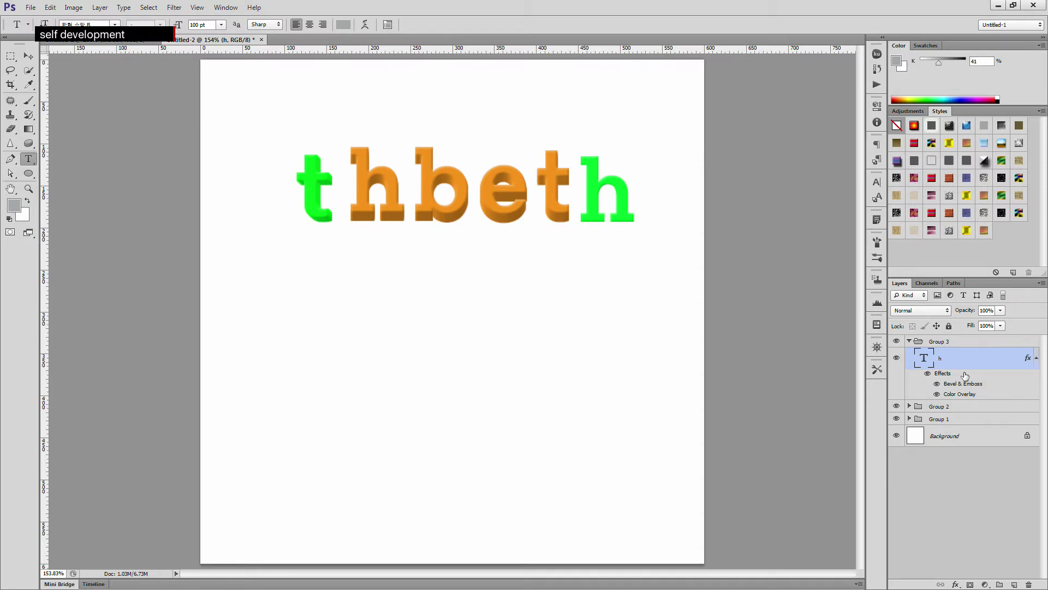
click(28, 56)
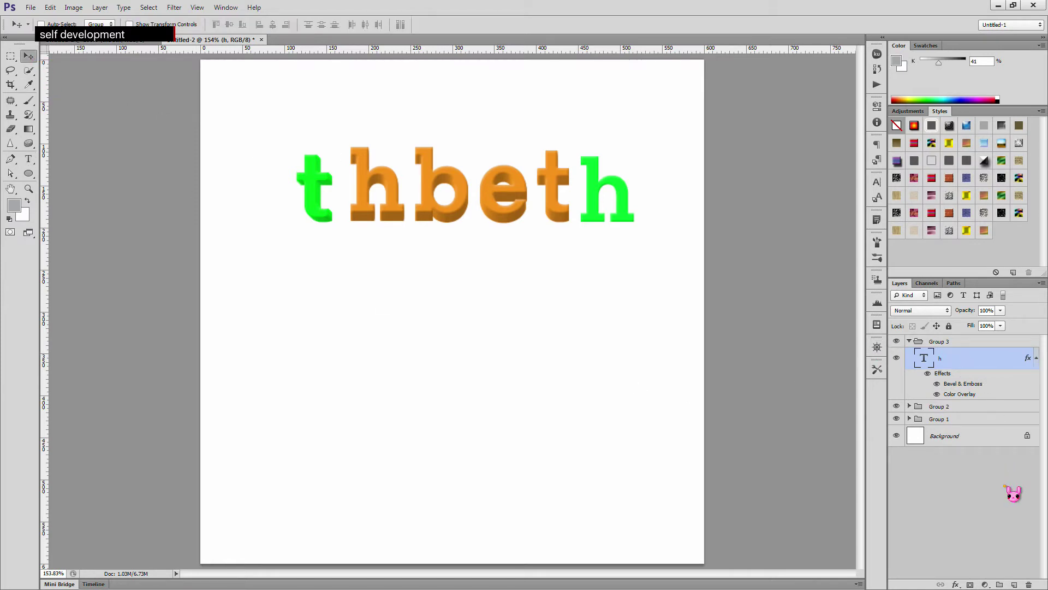
key(alt+Up)
key(alt+Right)
key(alt+Up)
key(alt+Right)
key(alt+Up)
key(alt+Right)
key(alt+Up)
key(alt+Right)
key(alt+Up)
key(alt+Right)
key(alt+Up)
key(alt+Right)
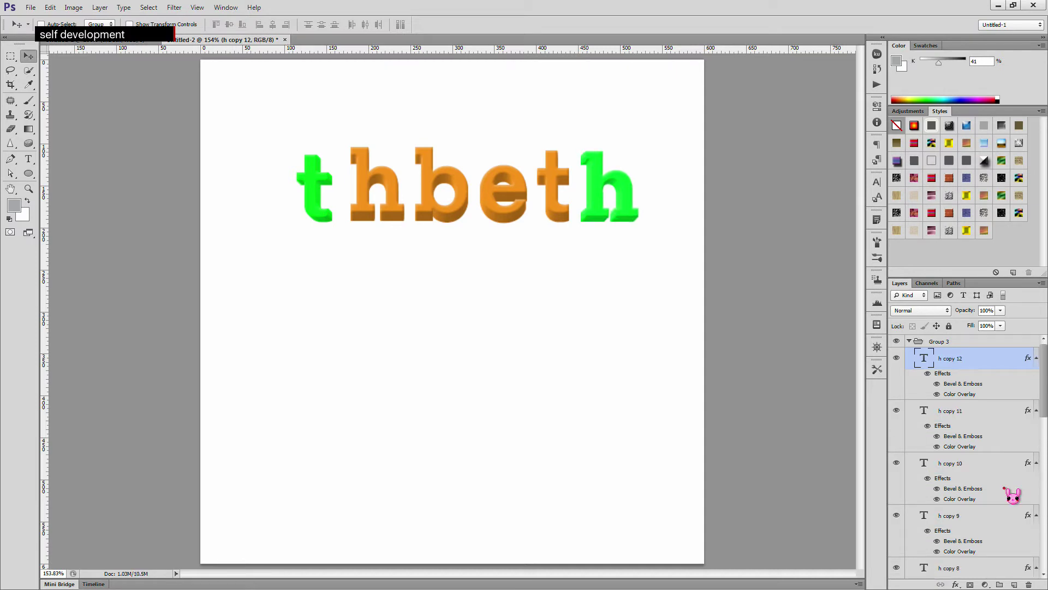
- Collapse the h group, select all three letter groups and move the whole word down to the middle of the canvas
click(910, 340)
click(940, 367)
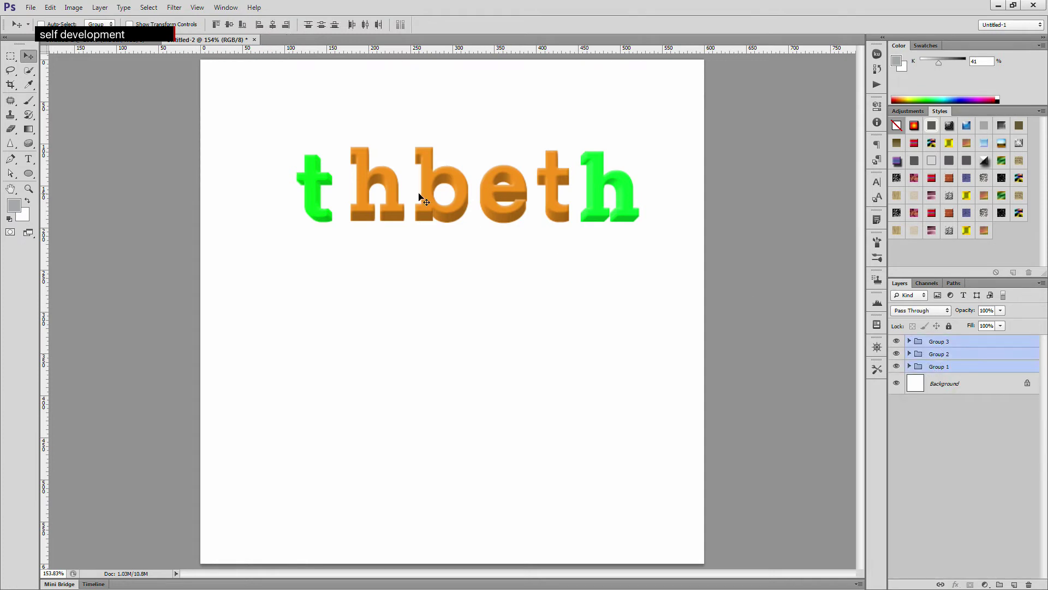
drag(432, 216, 409, 304)
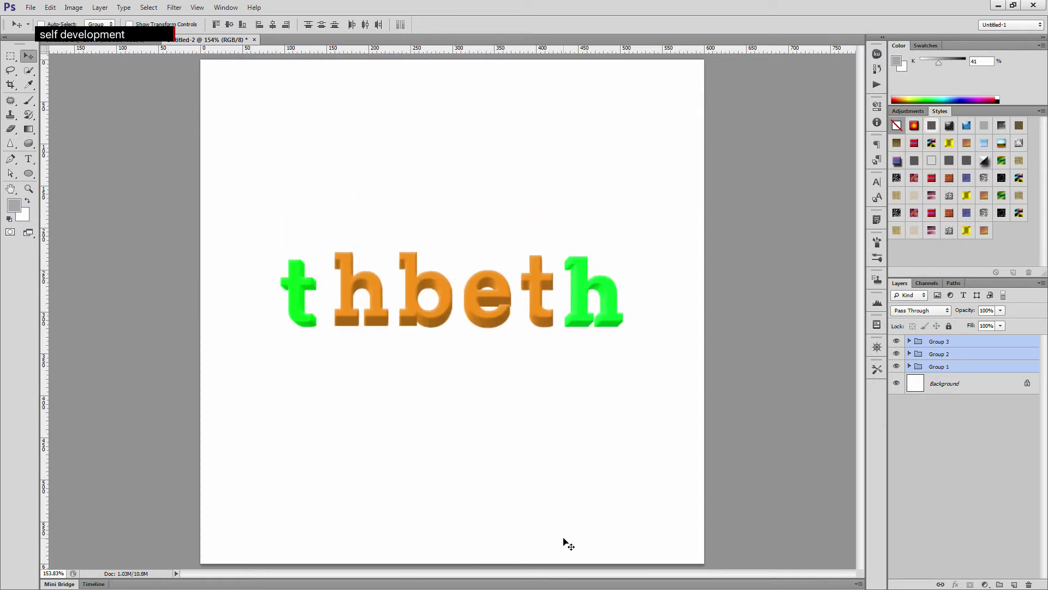
- Extend the first t's extrusion in Group 1 with eight duplicates of its top copy, nudged alternately up and left, and collapse the group
click(917, 366)
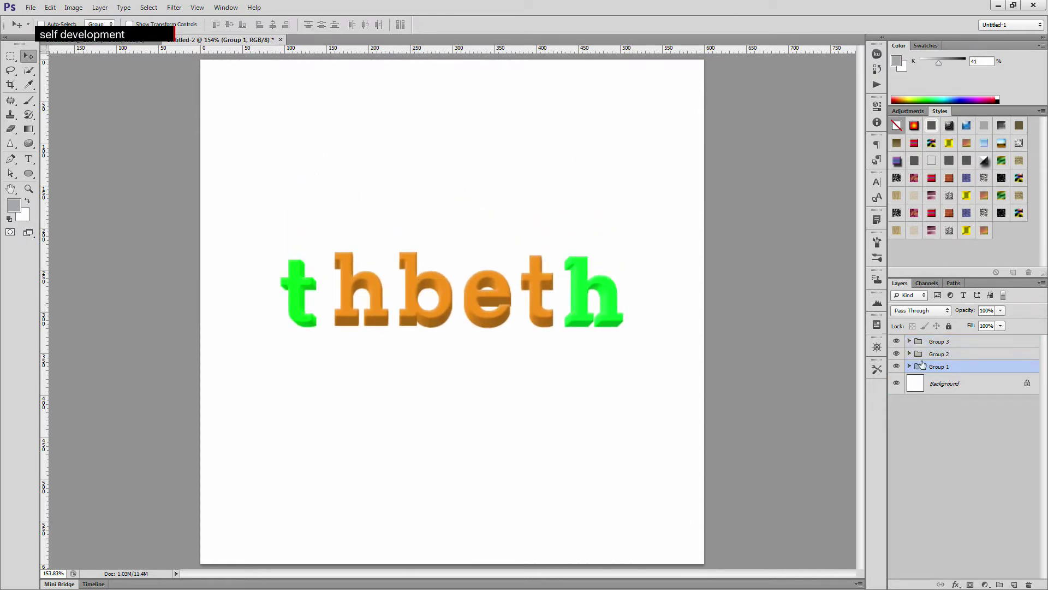
click(910, 367)
click(957, 383)
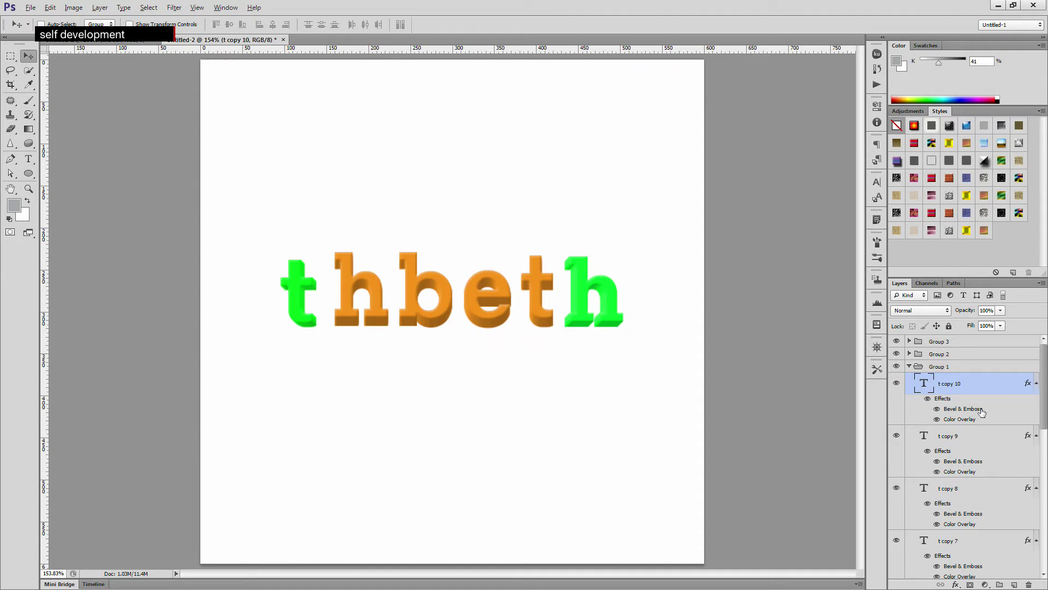
key(alt+Up)
key(alt+Left)
key(alt+Up)
key(alt+Left)
key(alt+Up)
key(alt+Left)
key(alt+Up)
key(alt+Left)
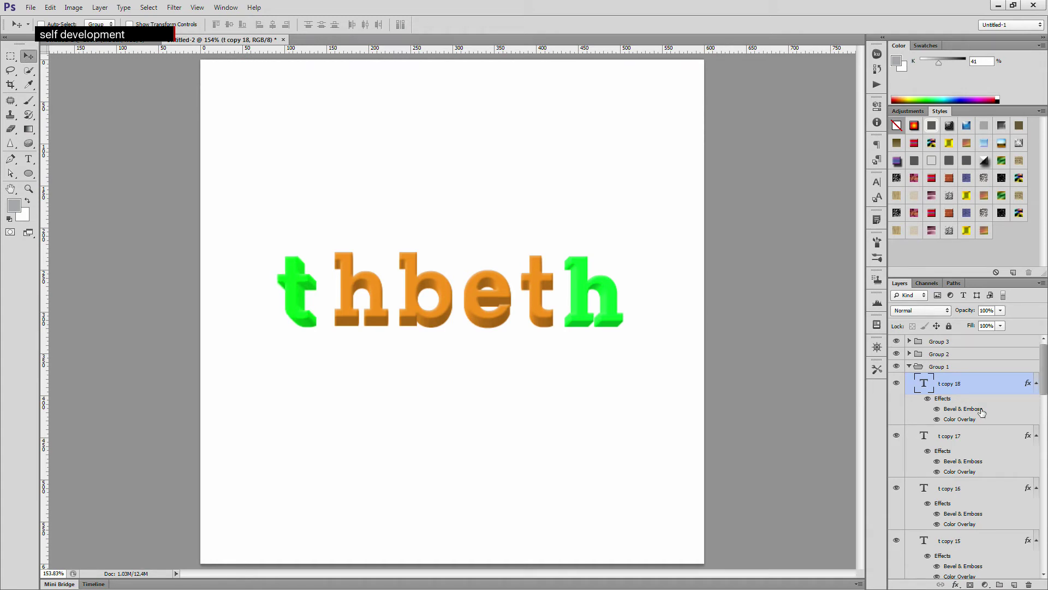
click(909, 366)
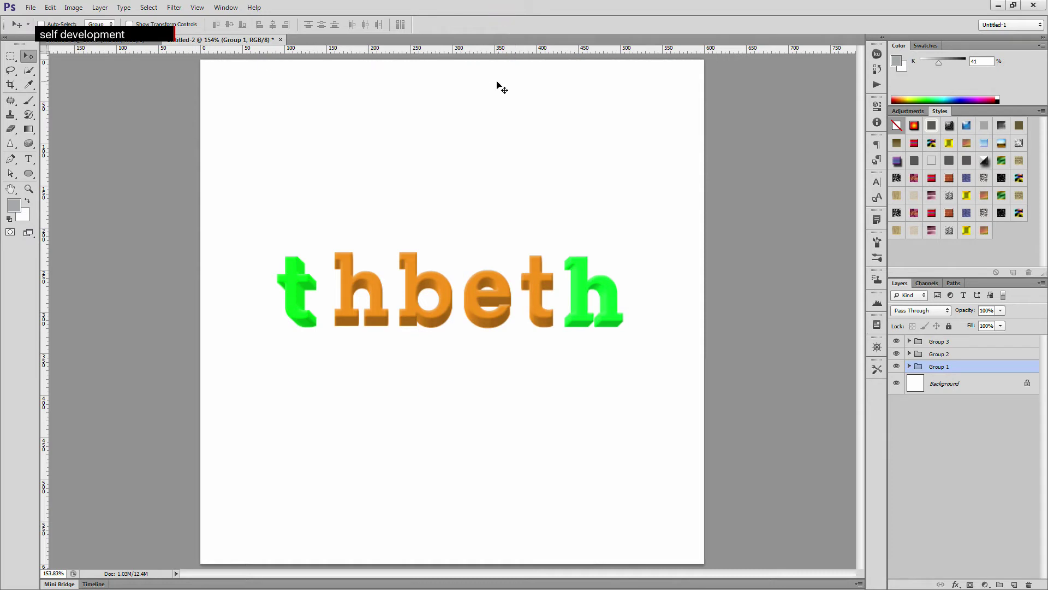
- Create a new 600 × 400 pixel RGB document with a white background and add an empty layer
key(ctrl+n)
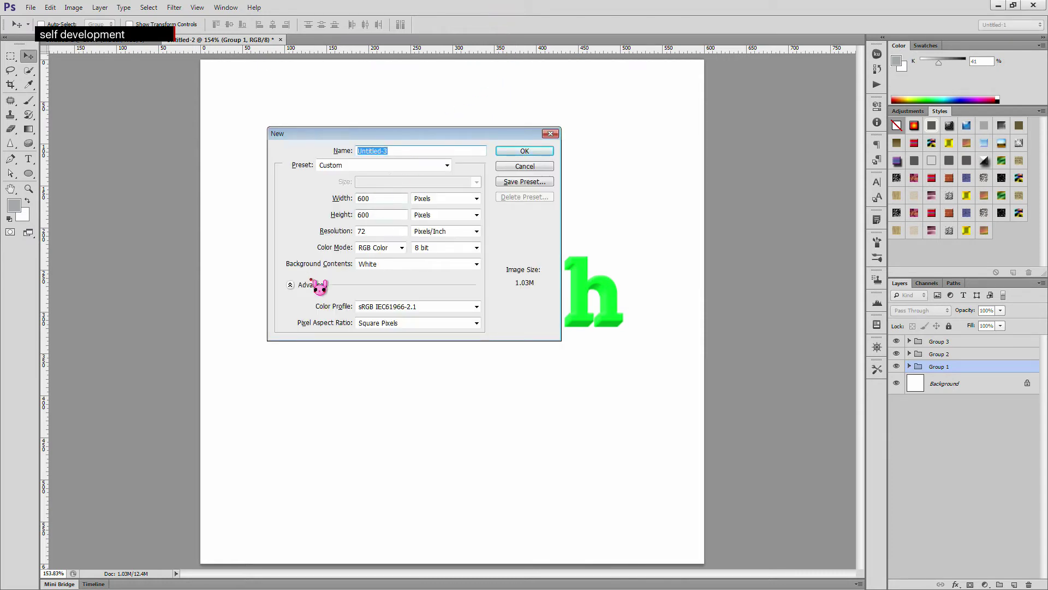
drag(381, 211, 307, 217)
text(400)
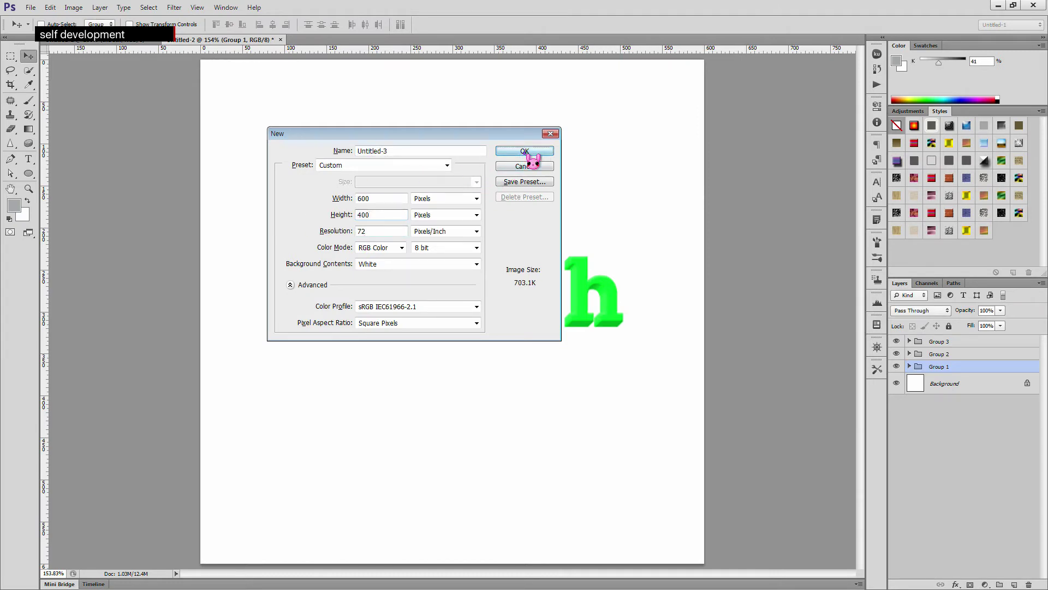
click(528, 154)
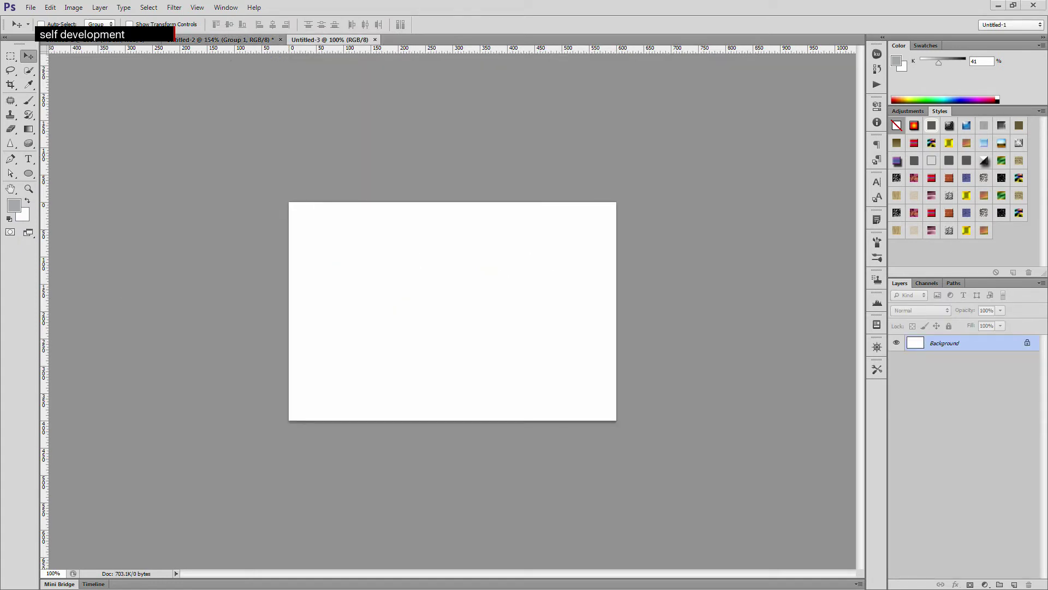
click(1015, 585)
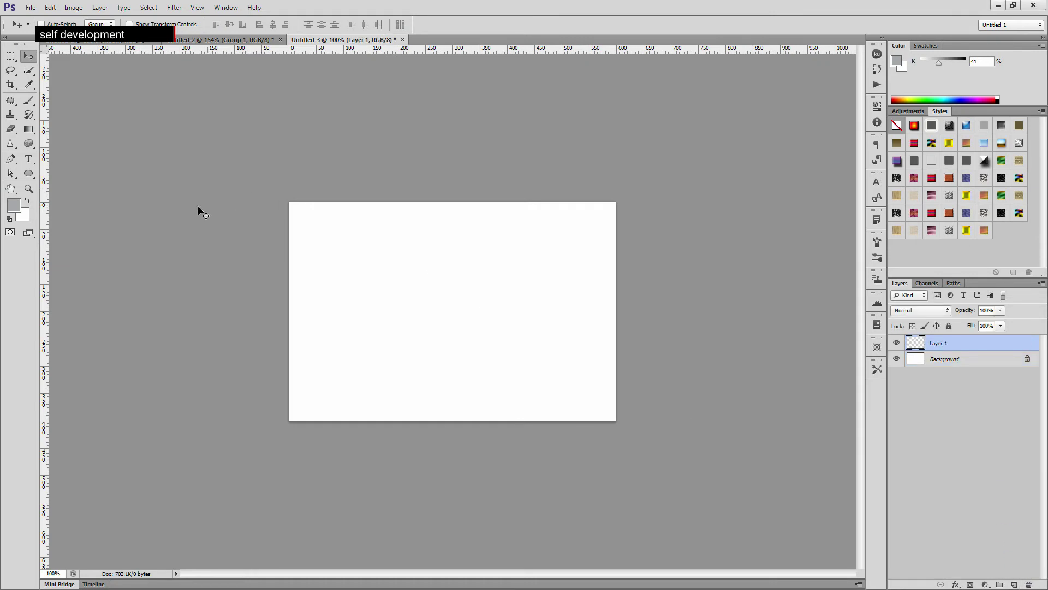
- Choose the Rounded Rectangle tool and set the foreground colour to light green
click(32, 173)
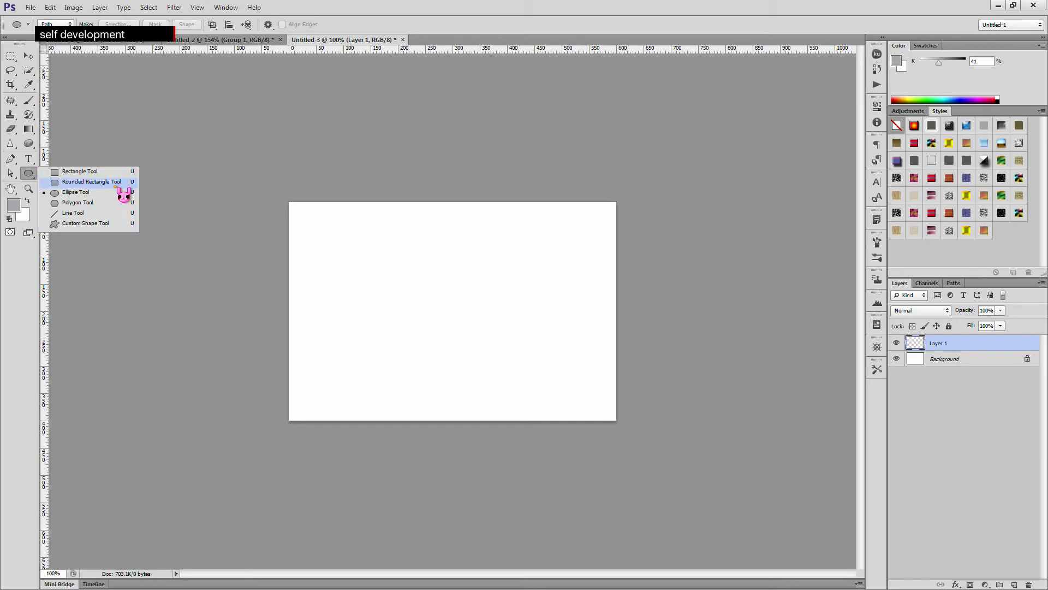
click(119, 185)
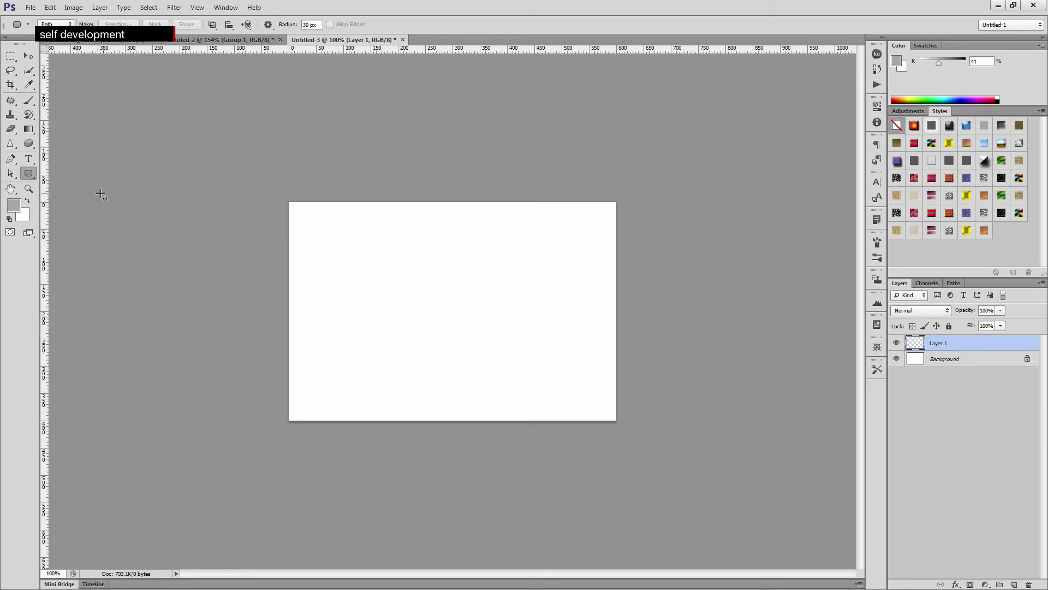
click(15, 207)
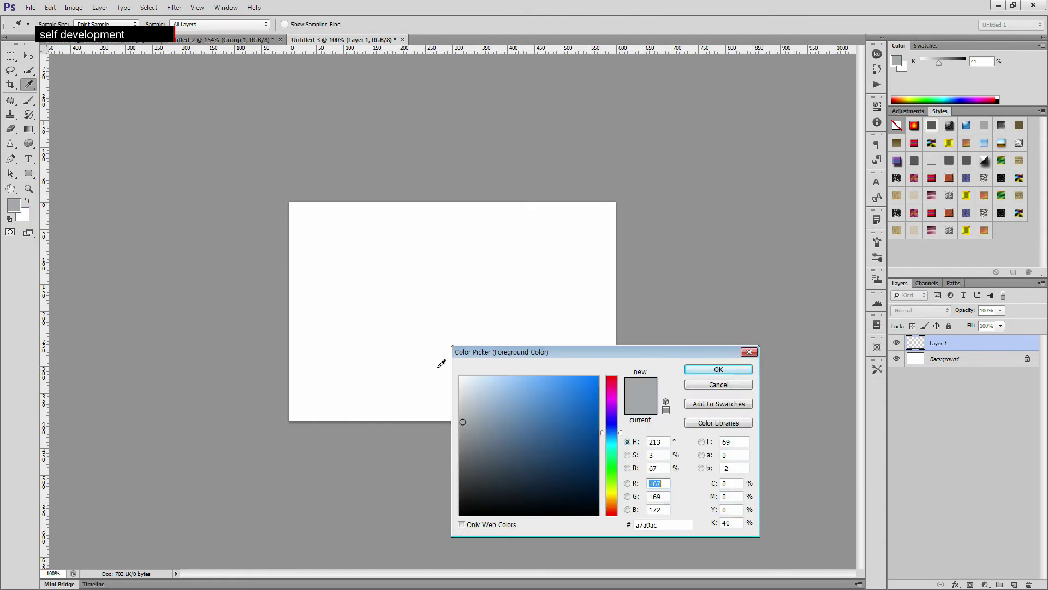
click(611, 462)
click(519, 388)
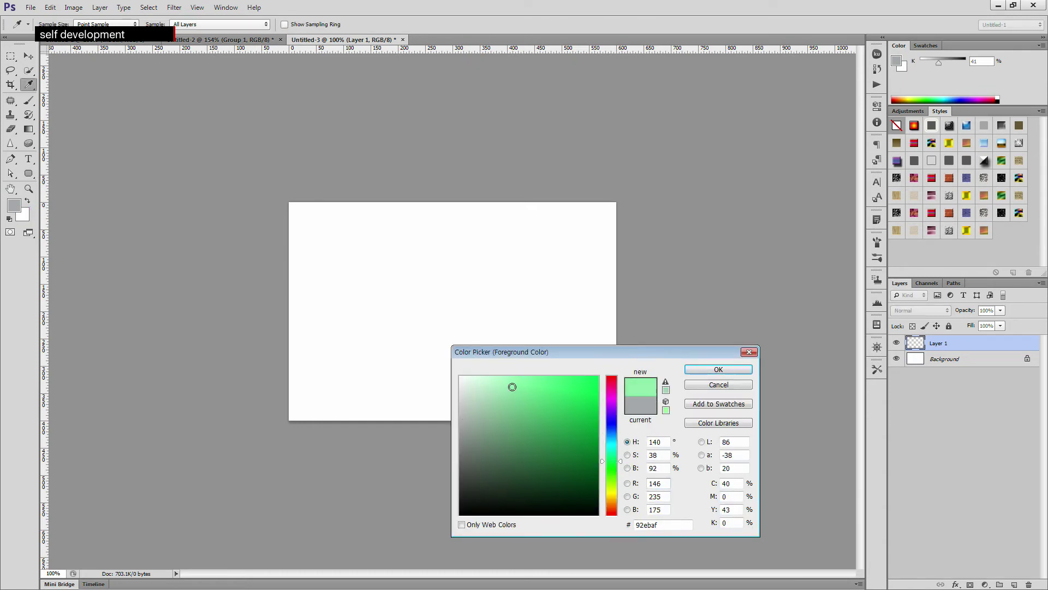
click(724, 371)
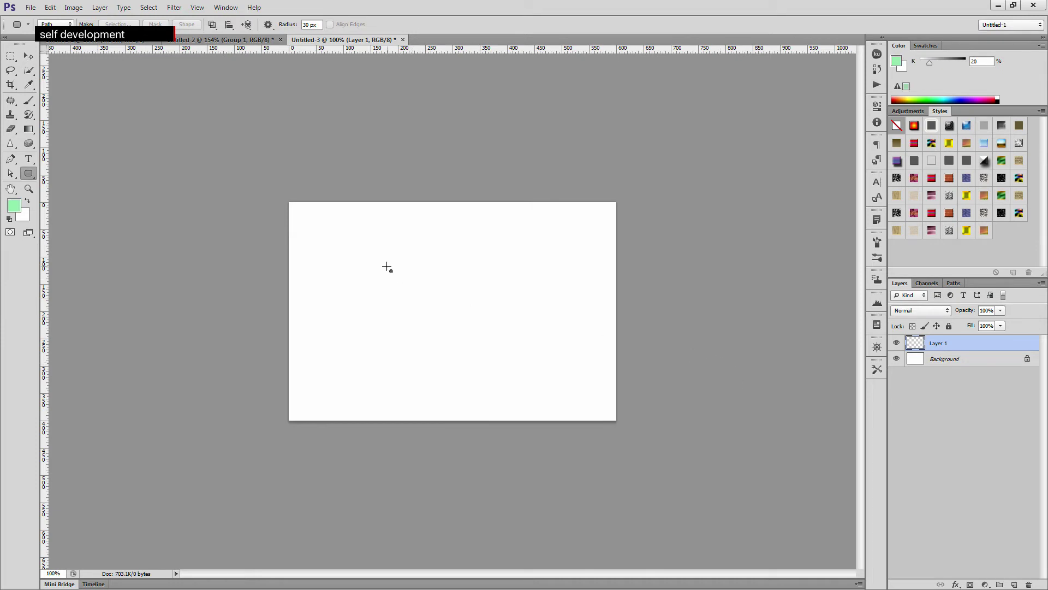
- Try to draw a wide rounded rectangle path near the canvas's upper edge and fill it with the foreground green
drag(443, 243, 564, 253)
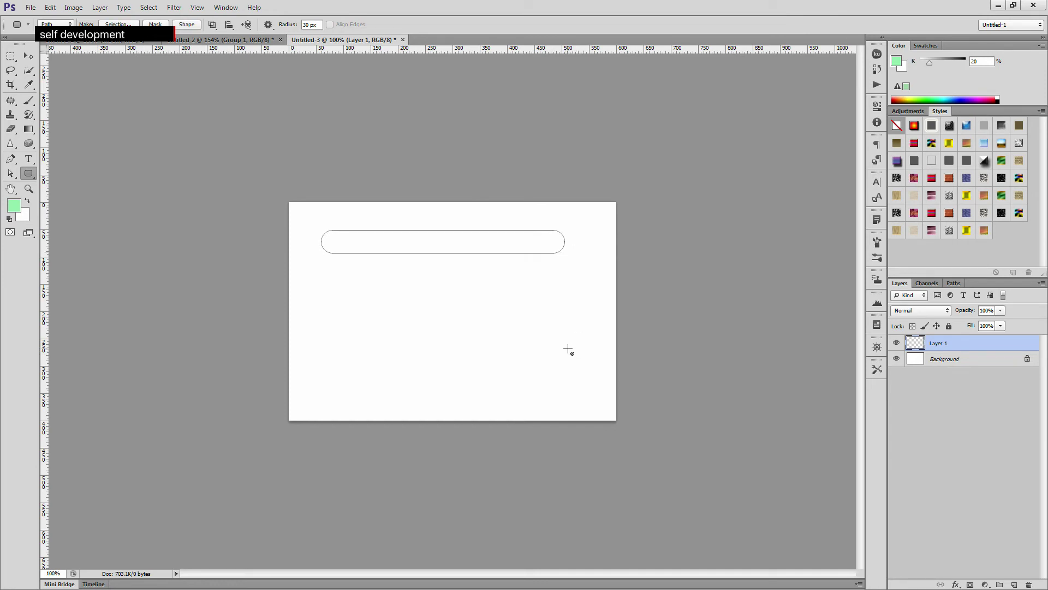
key(alt+BackSpace)
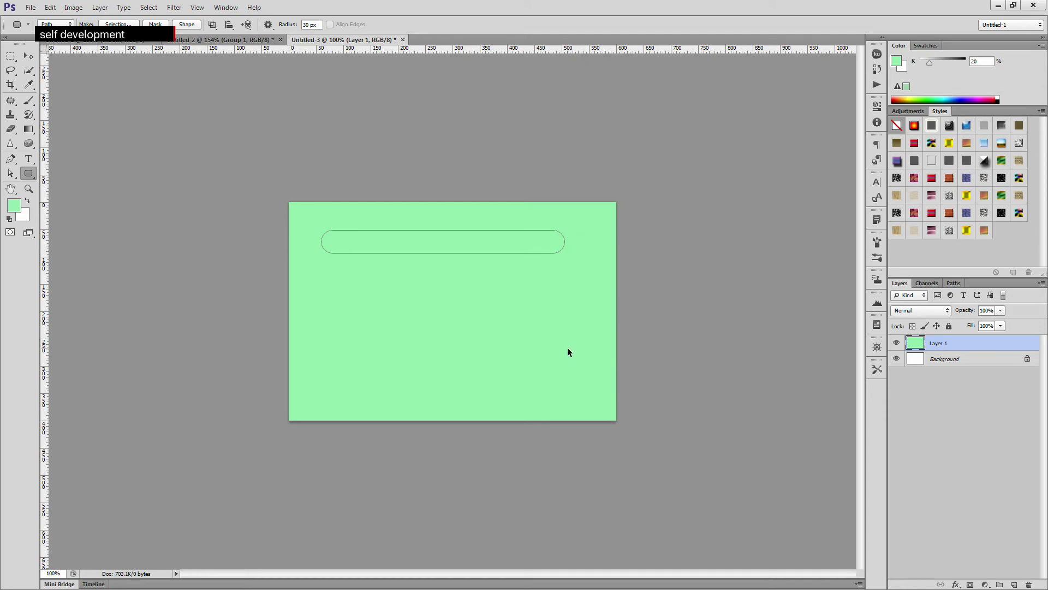
key(ctrl+z)
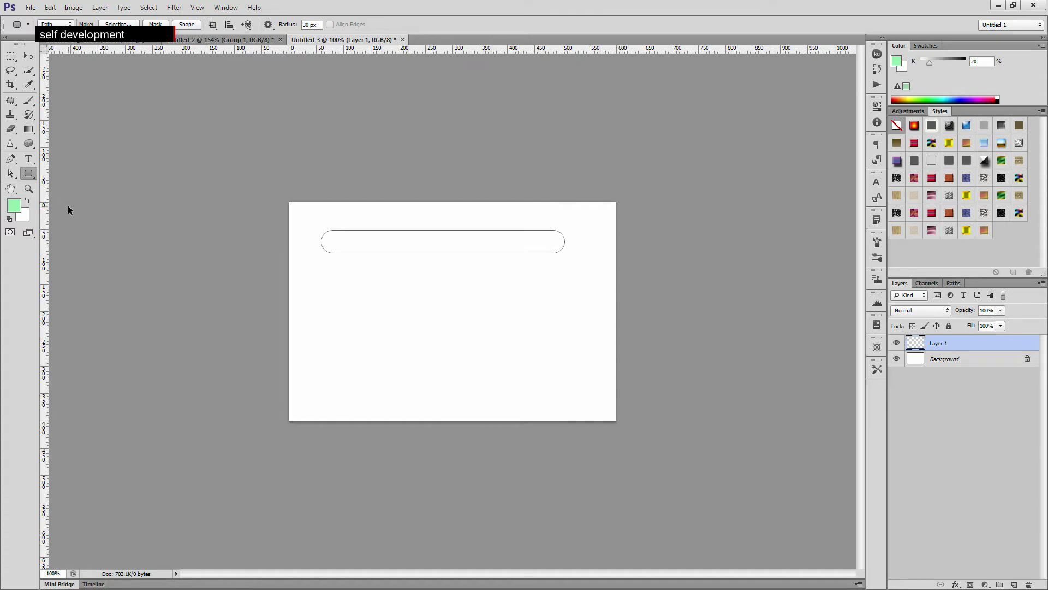
key(alt+BackSpace)
key(ctrl+z)
key(ctrl+alt+z)
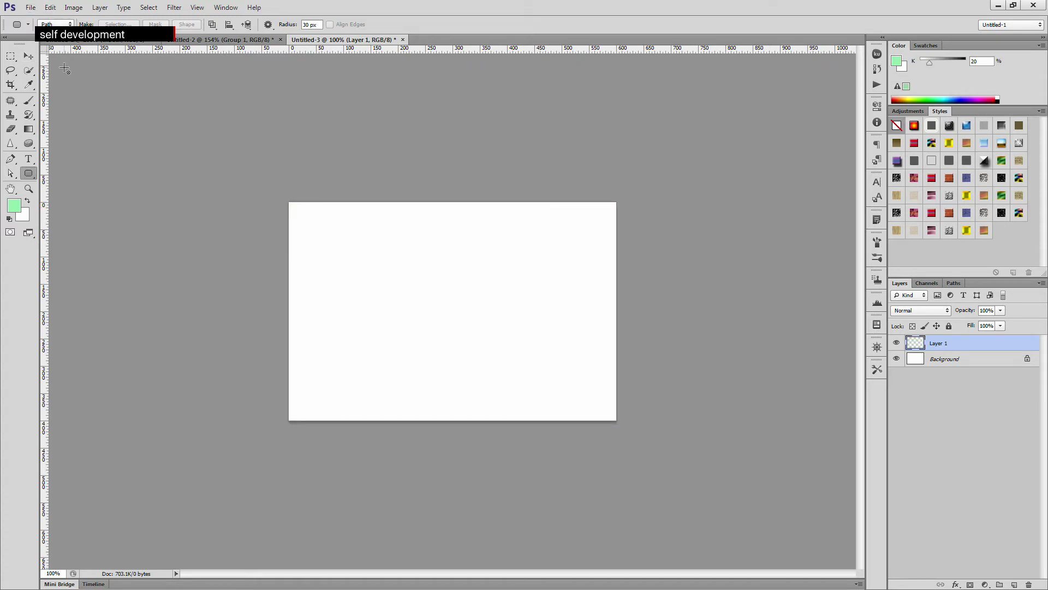
- Set the Rounded Rectangle tool to draw in Pixels mode
click(64, 25)
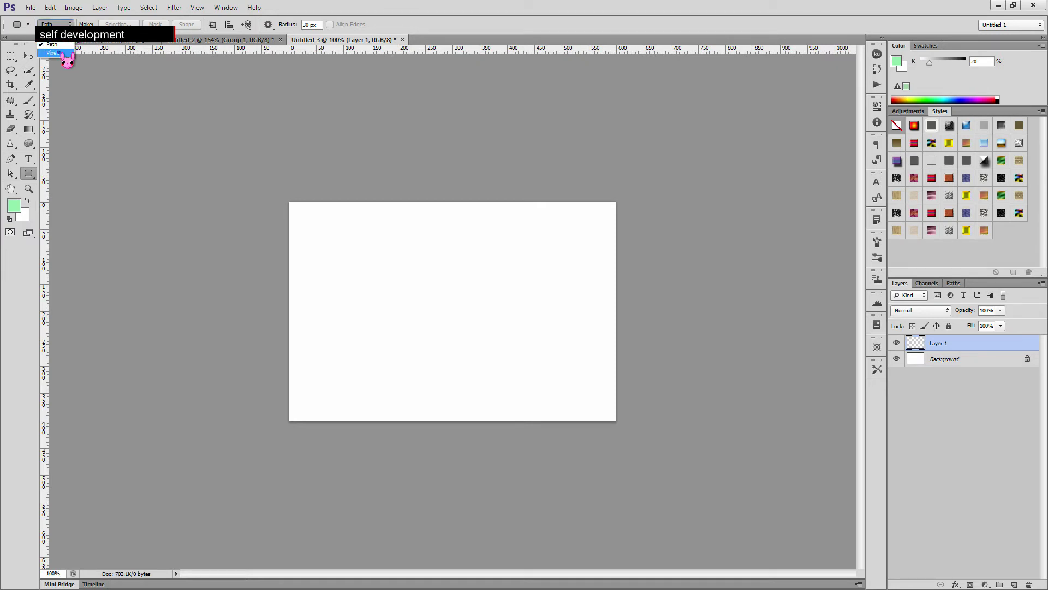
click(64, 54)
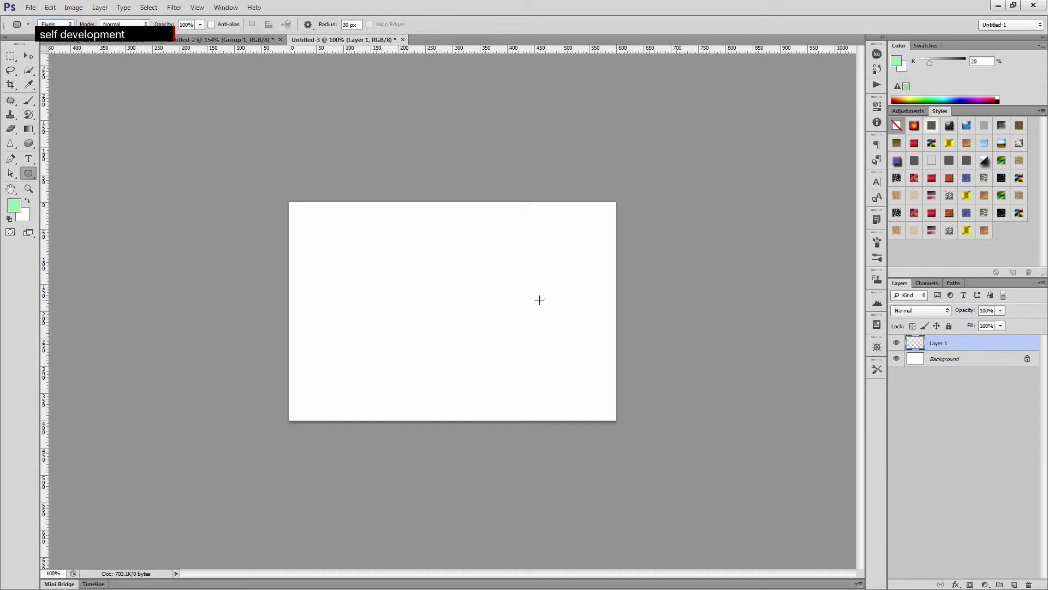
alt+click(443, 239)
key(ctrl+alt+z)
key(ctrl+alt+z)
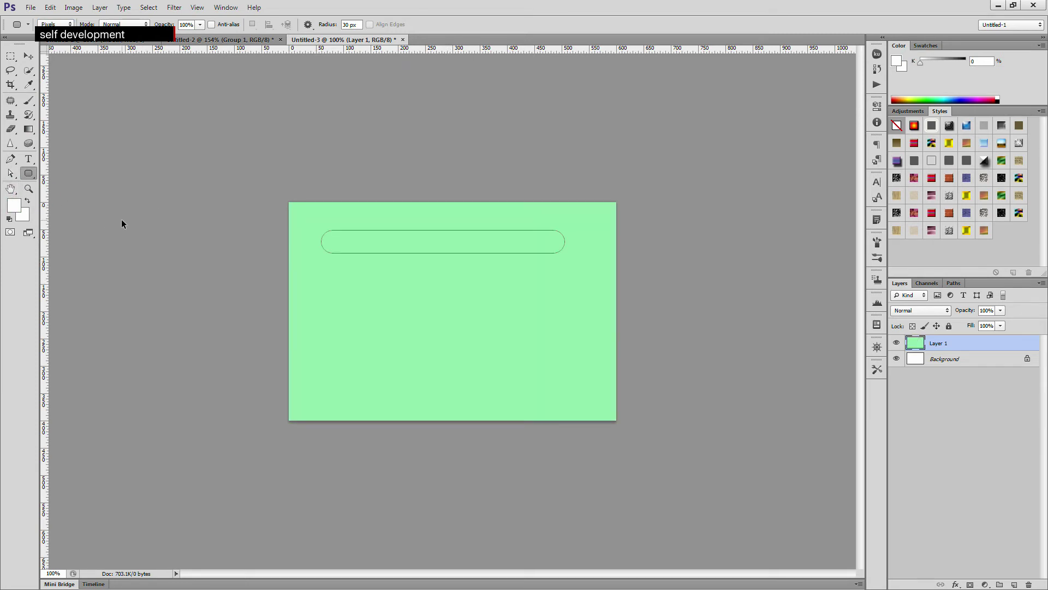
key(ctrl+alt+z)
key(ctrl+alt+z)
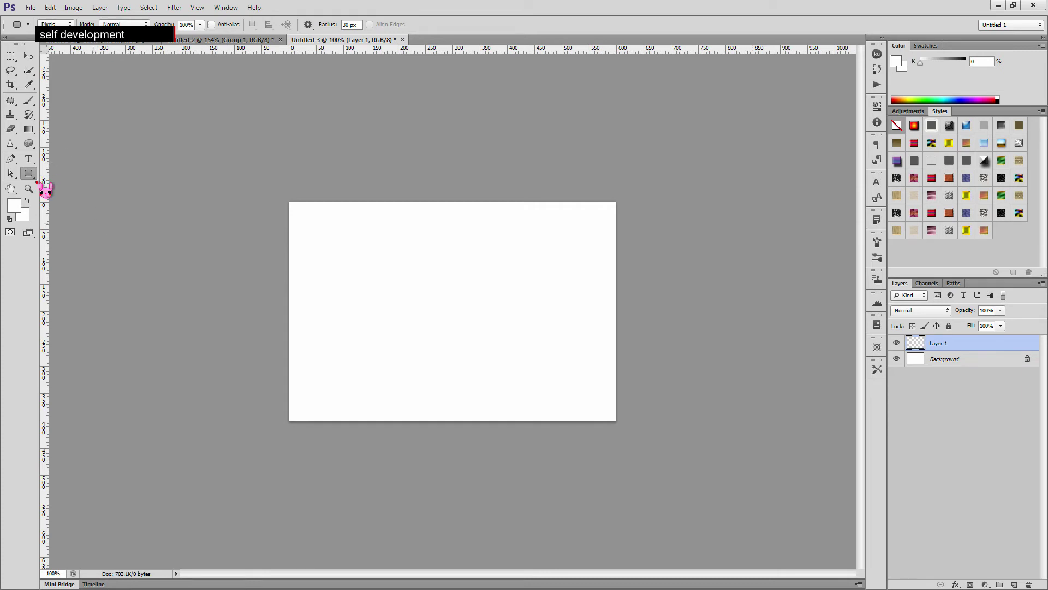
- Set the foreground to light green and draw a filled rounded bar about 490 × 40 px near the canvas's upper edge on Layer 1
click(15, 206)
click(614, 463)
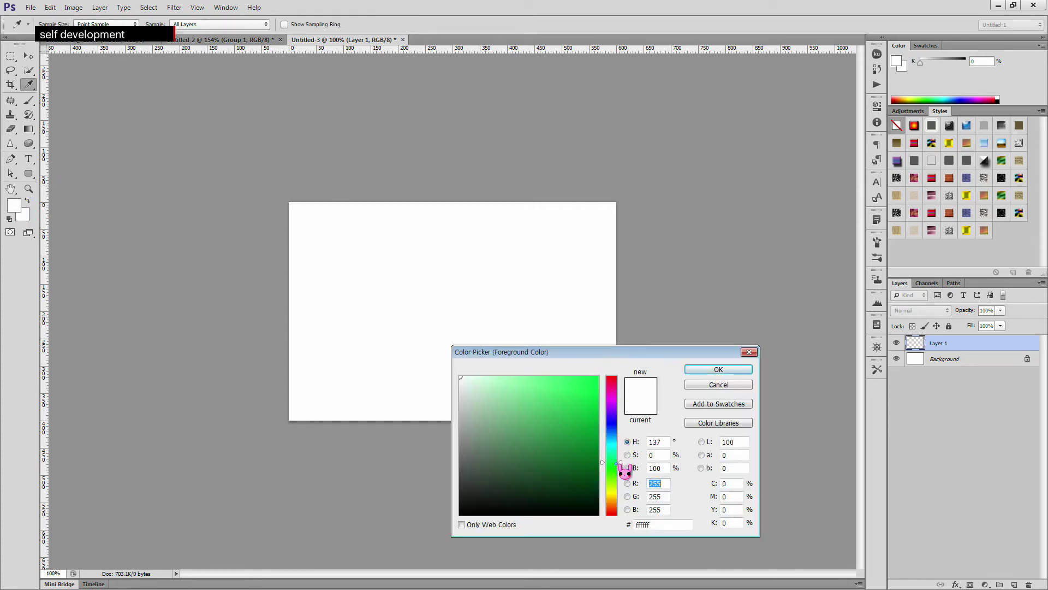
mouse_move(548, 389)
mouse_down()
mouse_move(515, 390)
mouse_move(528, 382)
mouse_up()
click(718, 370)
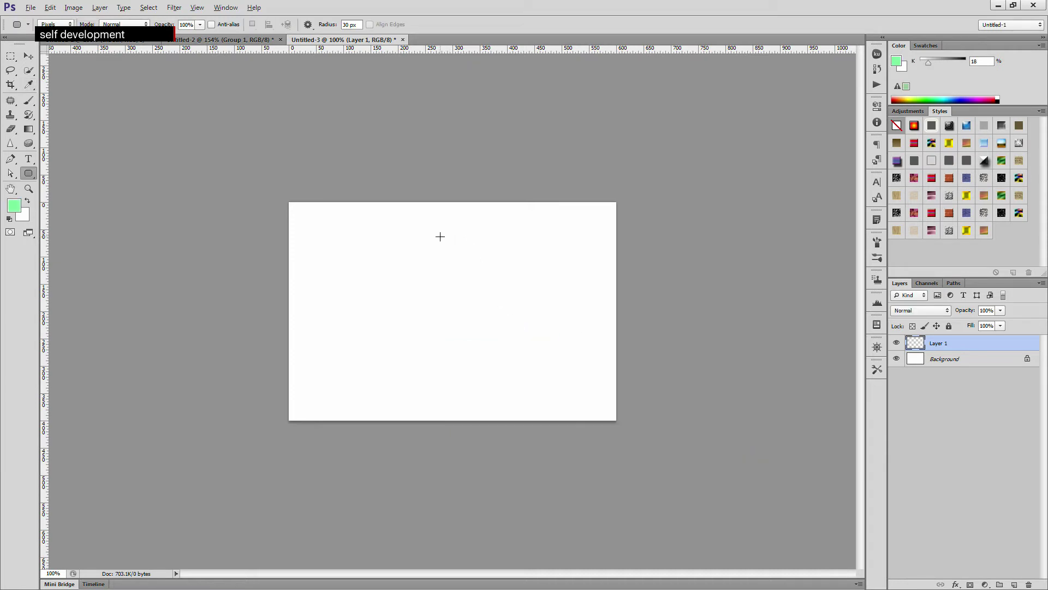
key(alt)
mouse_move(442, 235)
mouse_down()
mouse_move(508, 264)
mouse_move(575, 247)
mouse_up()
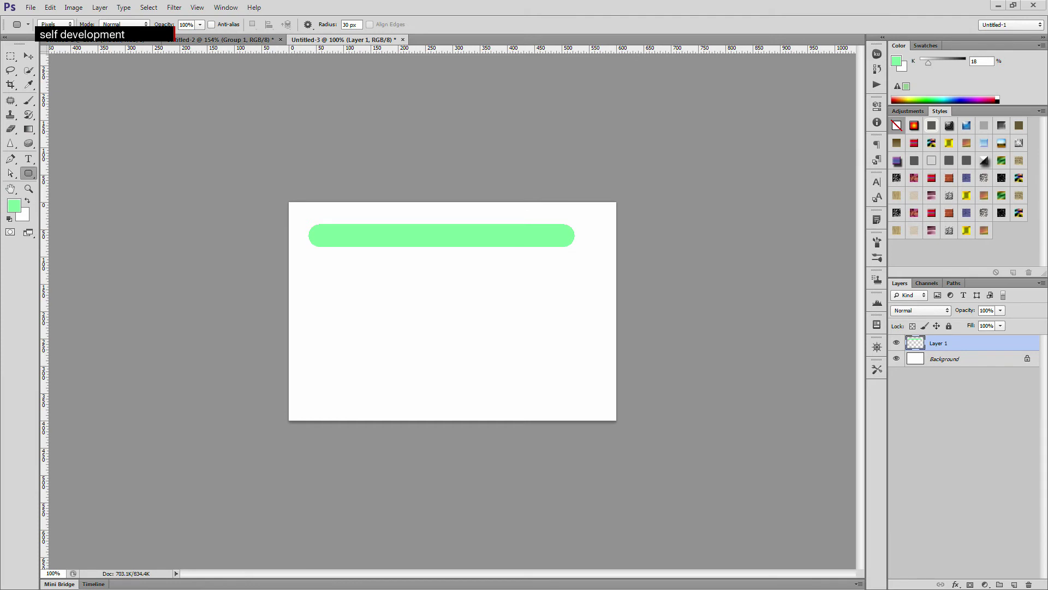
- Add a black 3 px outside Stroke effect to the green bar's layer
double_click(1022, 345)
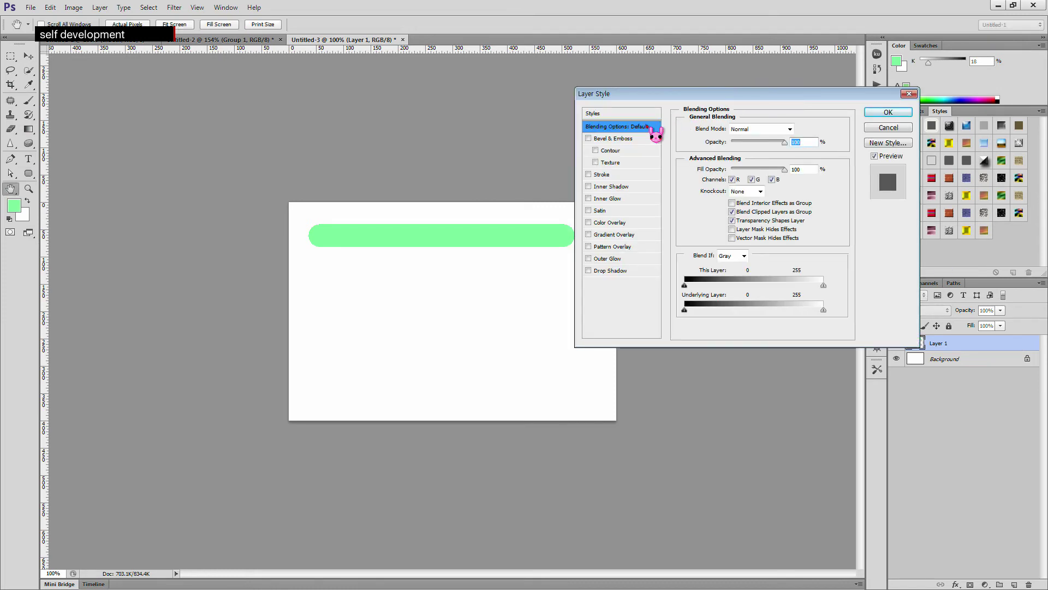
click(589, 174)
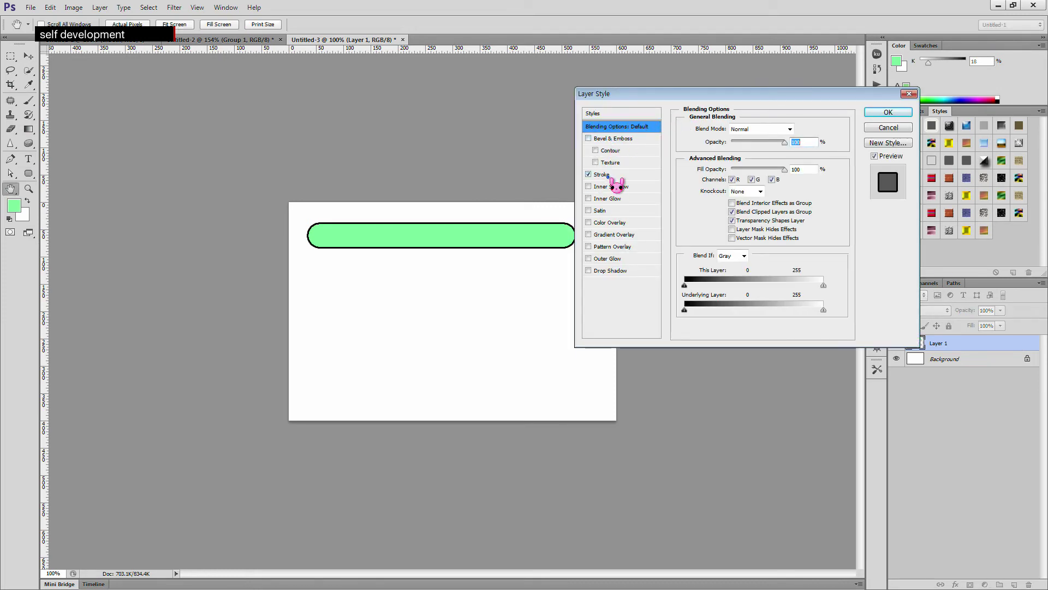
click(606, 175)
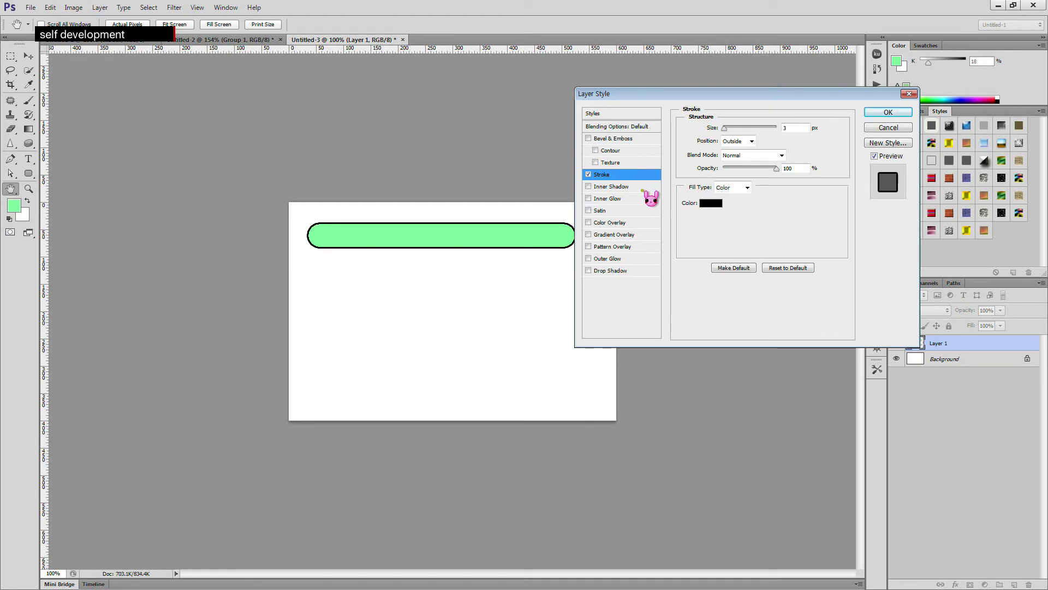
- Add an Inner Shadow to the green bar with distance 0 px and size 10 px
click(611, 187)
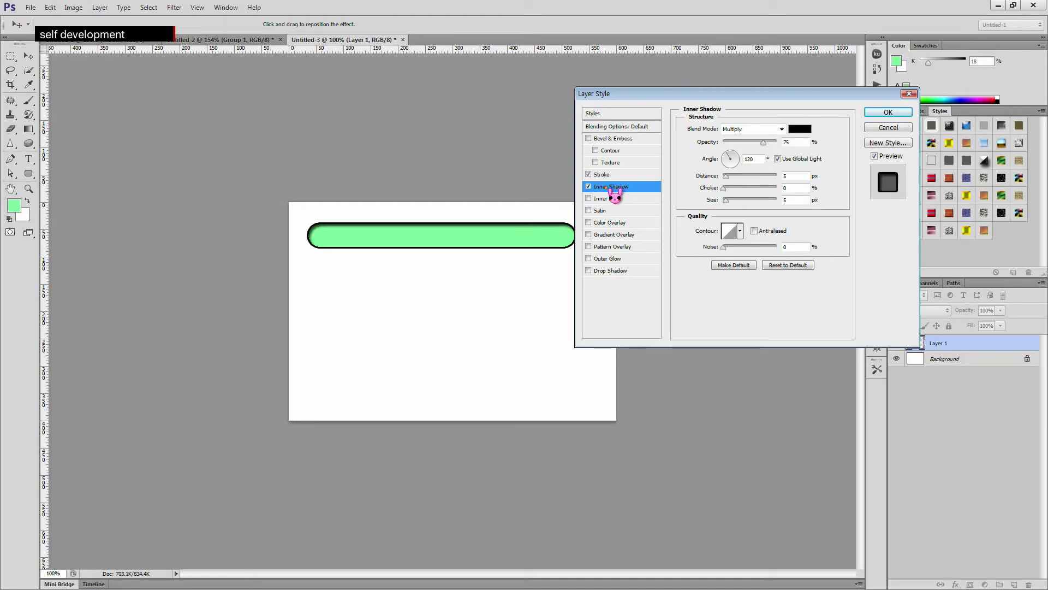
drag(792, 175, 739, 169)
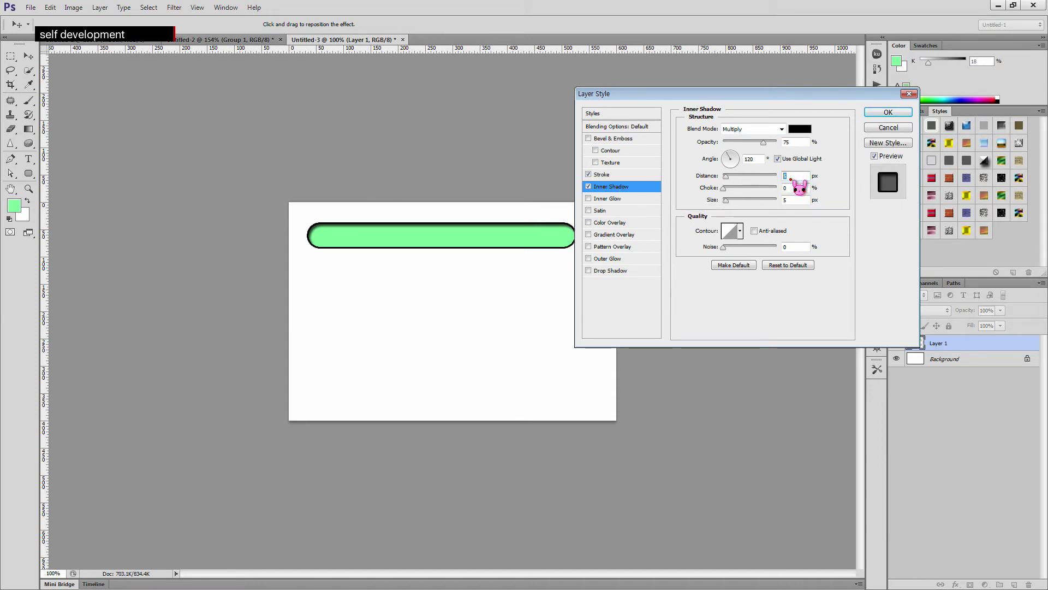
text(0)
drag(792, 200, 770, 201)
text(10)
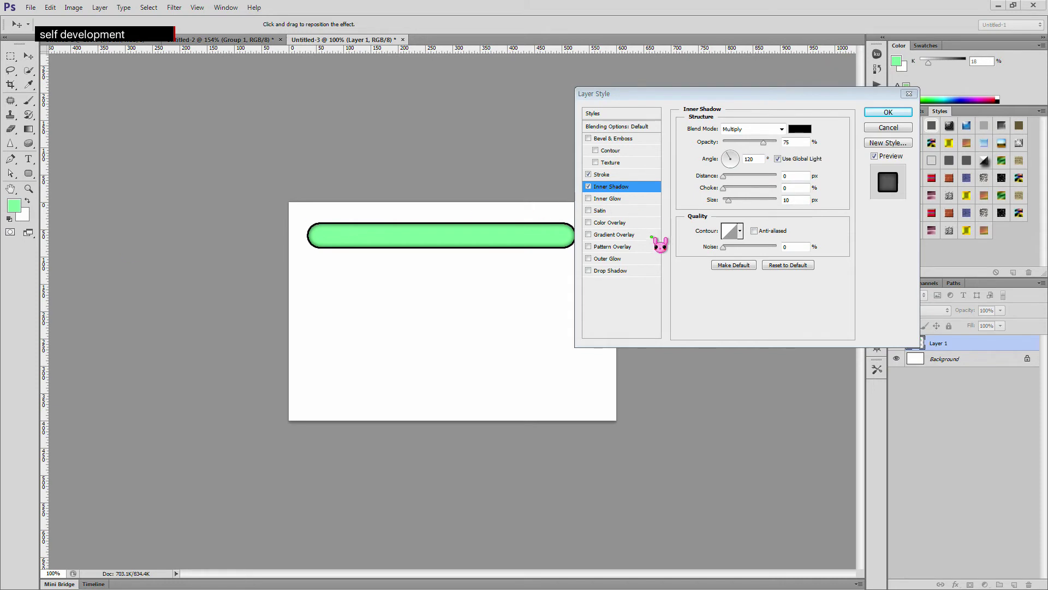
- Add a Drop Shadow with angle 90°, distance 8 px and size 15 px, and apply the layer style
click(613, 272)
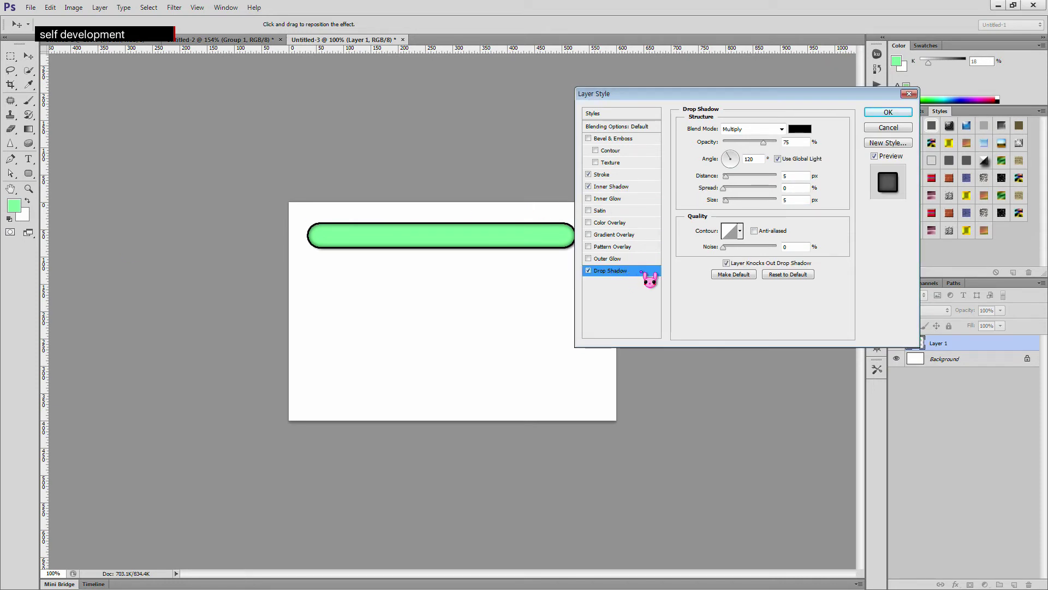
drag(763, 159, 718, 159)
text(90)
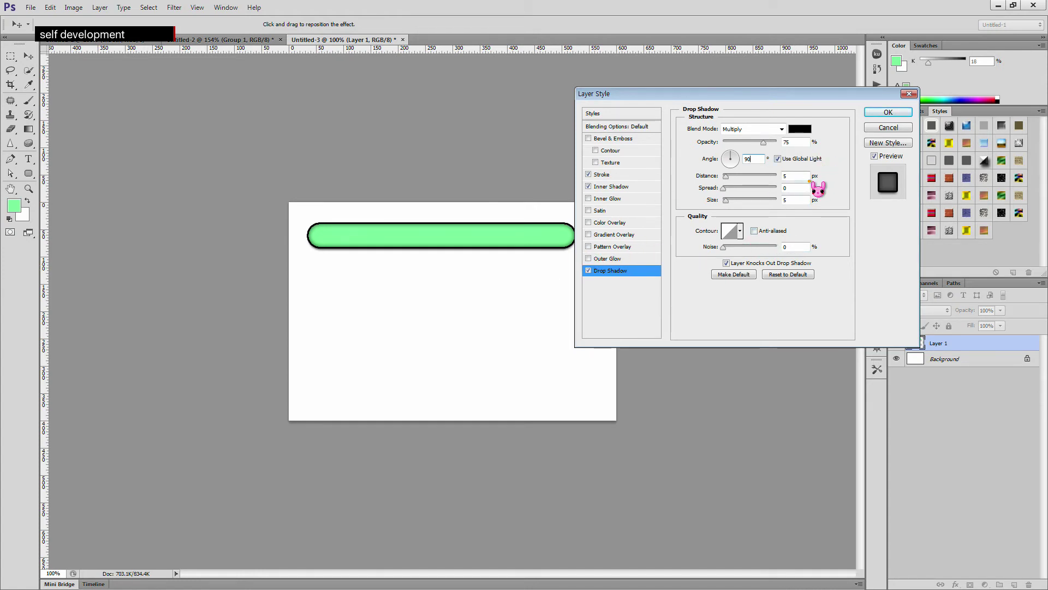
drag(797, 176, 753, 208)
text(8)
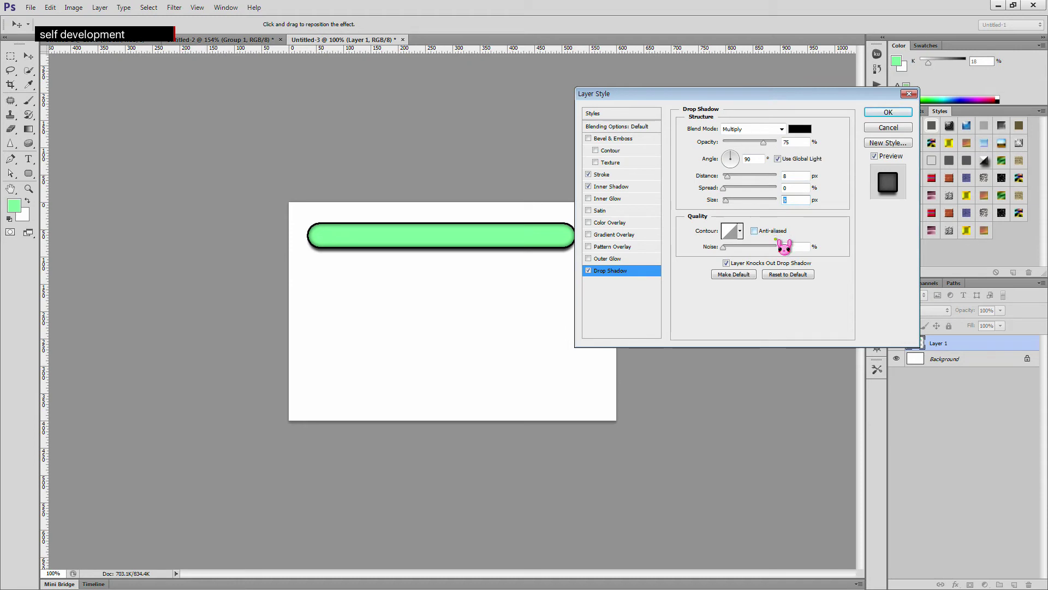
text(15)
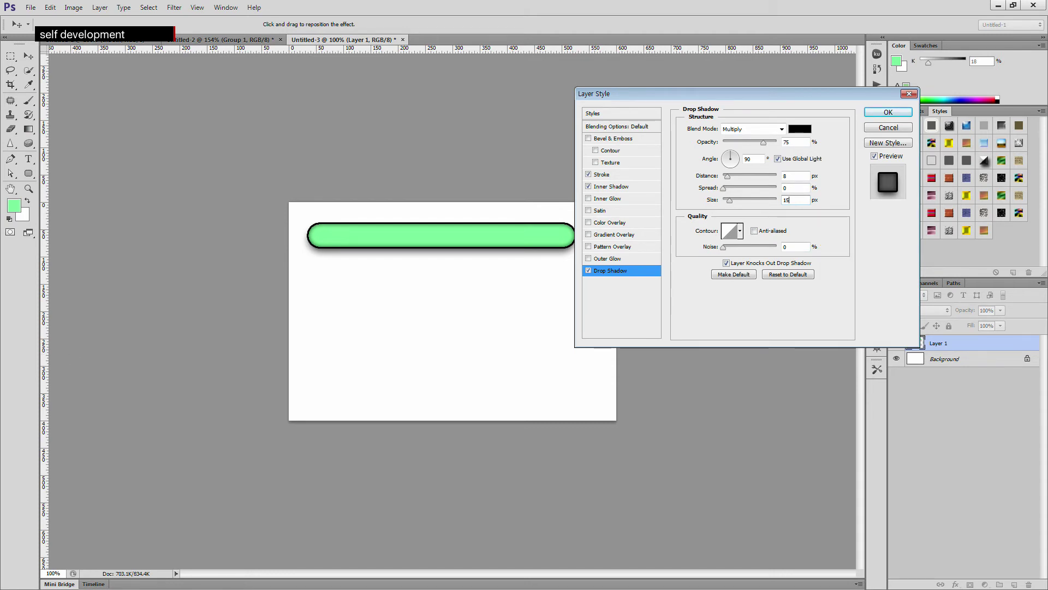
click(897, 113)
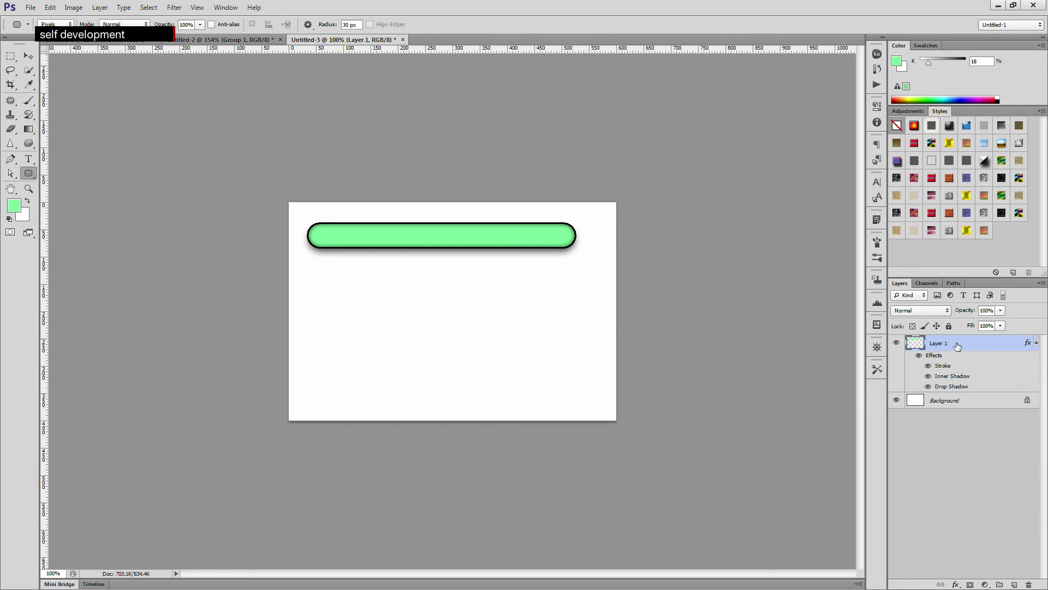
- Duplicate the styled green bar and move the copy straight down to sit below the original
key(ctrl+j)
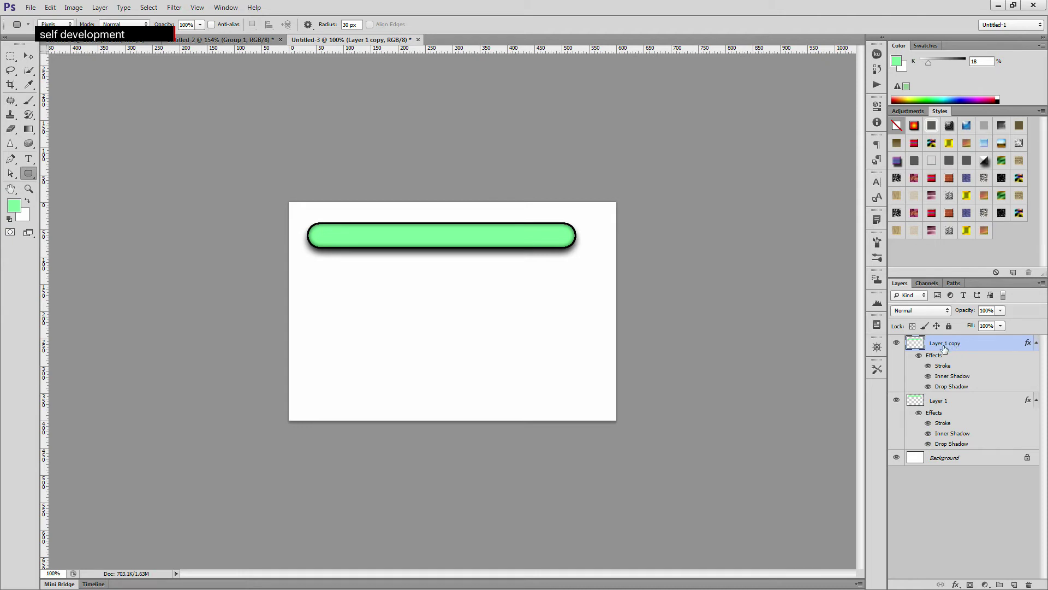
click(28, 57)
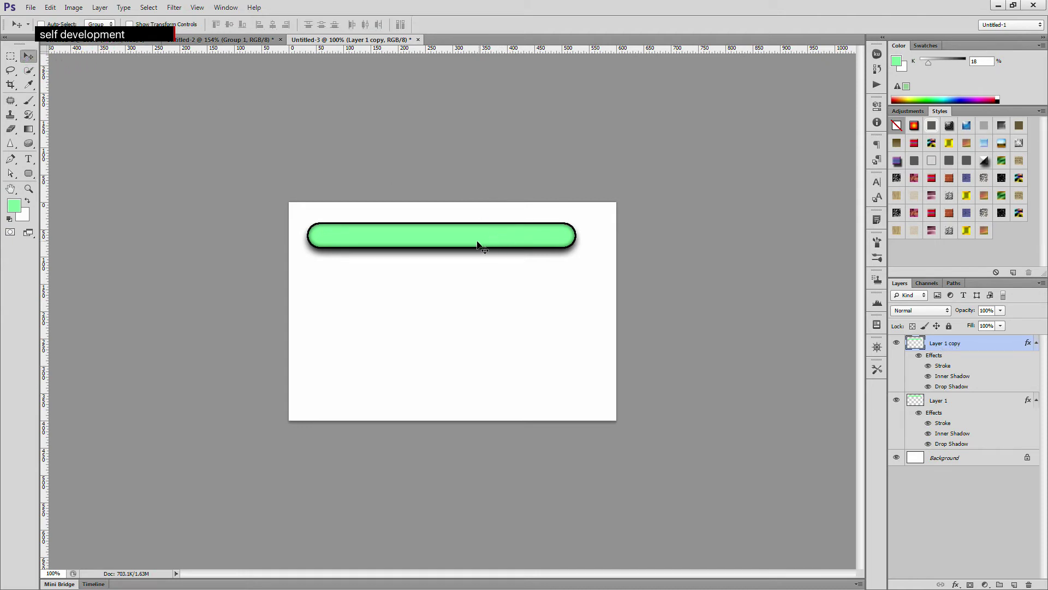
drag(460, 243, 468, 299)
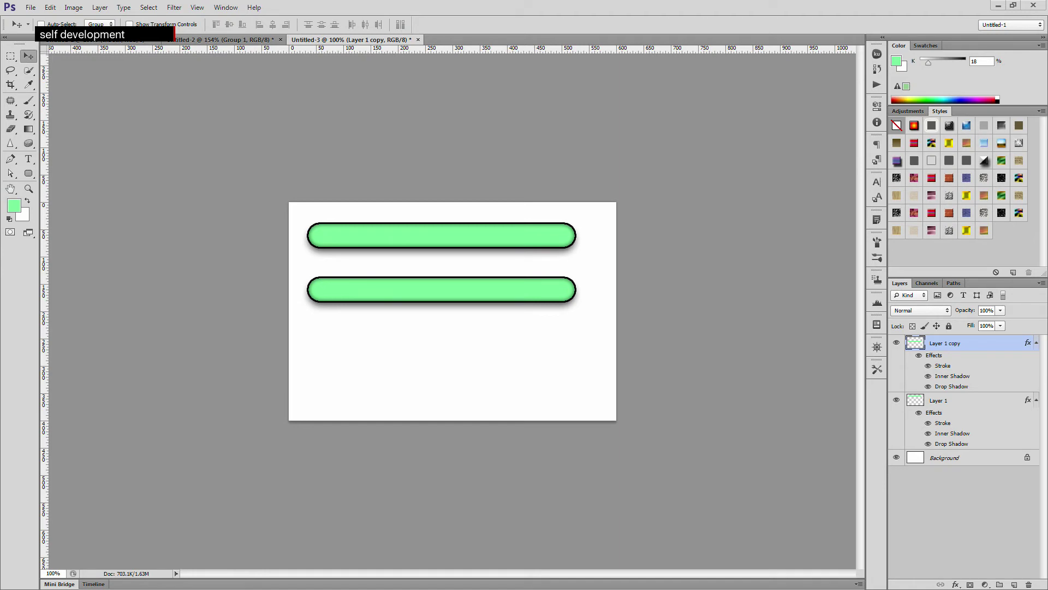
- Make the original upper bar's layer active with the Rounded Rectangle tool ready for drawing
click(28, 173)
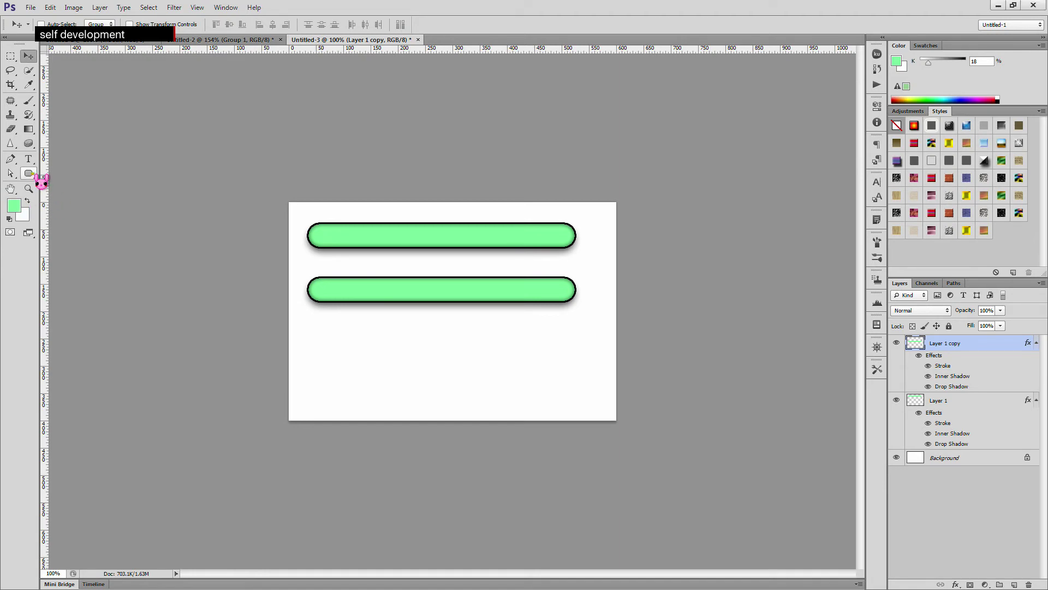
click(31, 174)
click(32, 173)
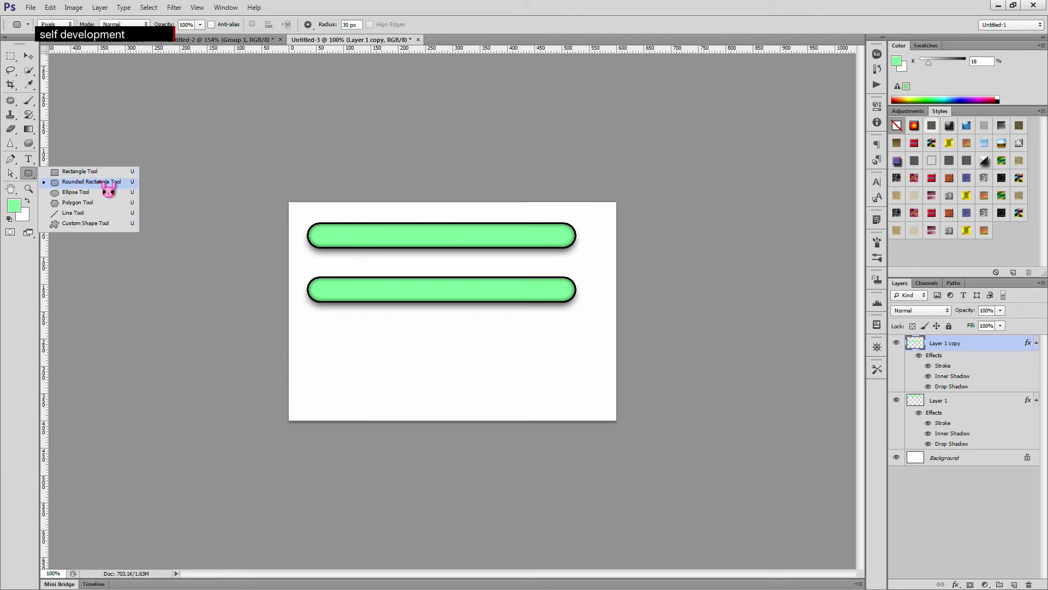
click(126, 183)
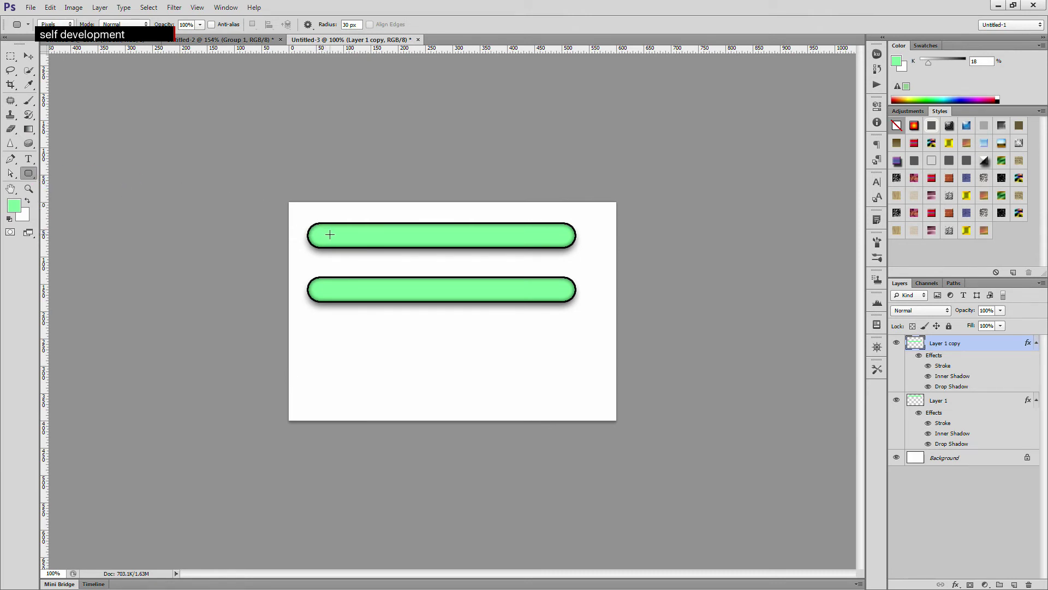
click(957, 405)
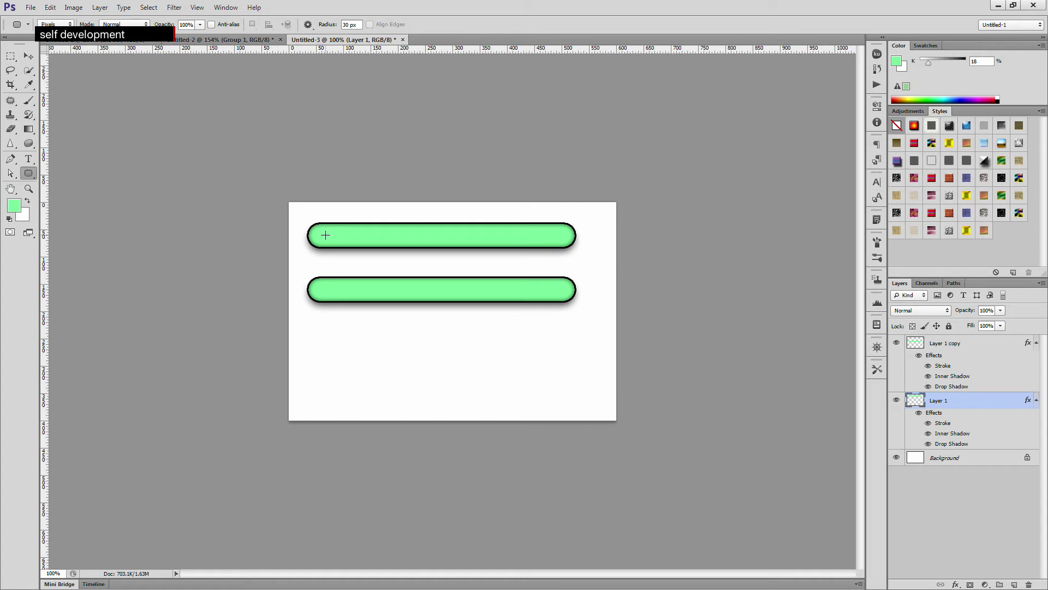
drag(326, 235, 354, 245)
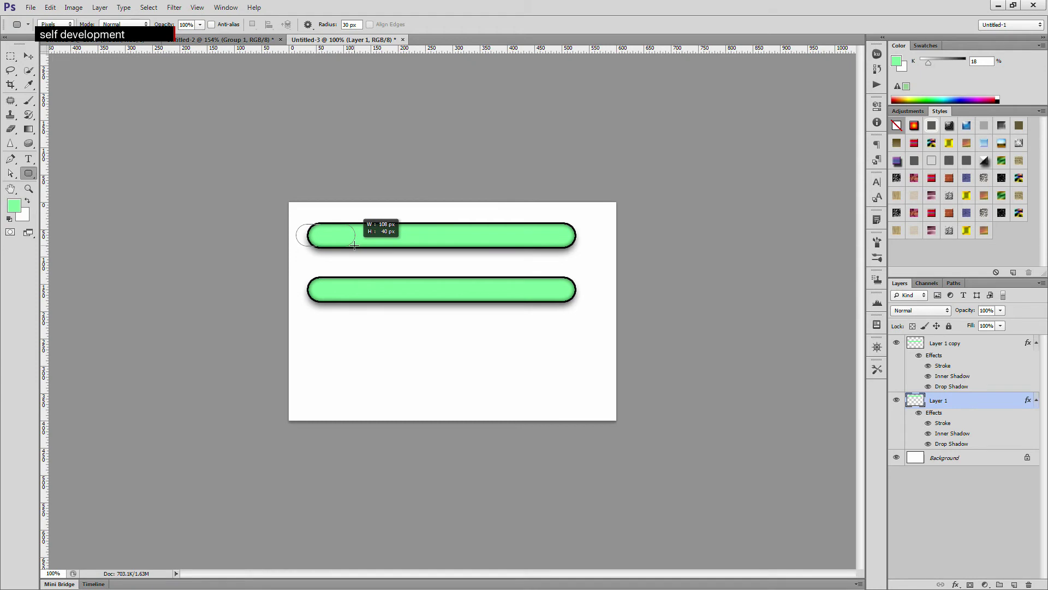
drag(354, 246, 357, 246)
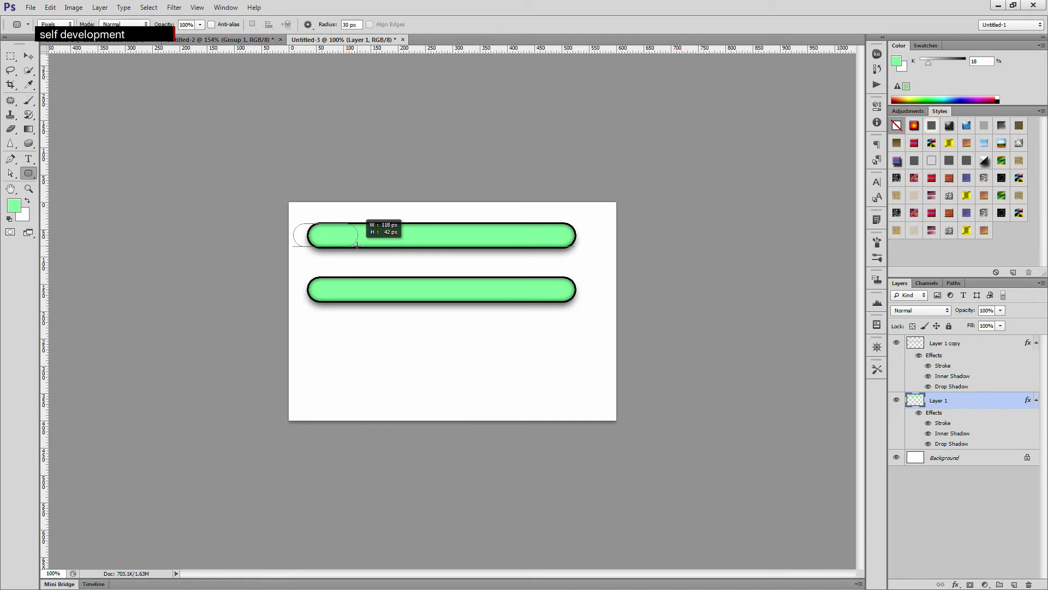
drag(357, 247, 361, 245)
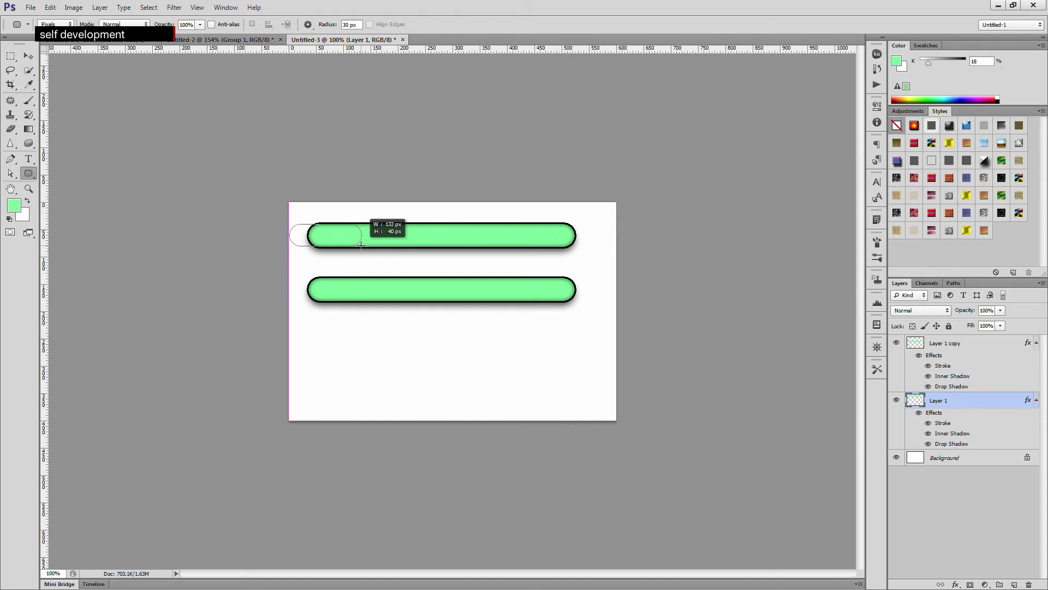
drag(361, 245, 359, 247)
key(ctrl+z)
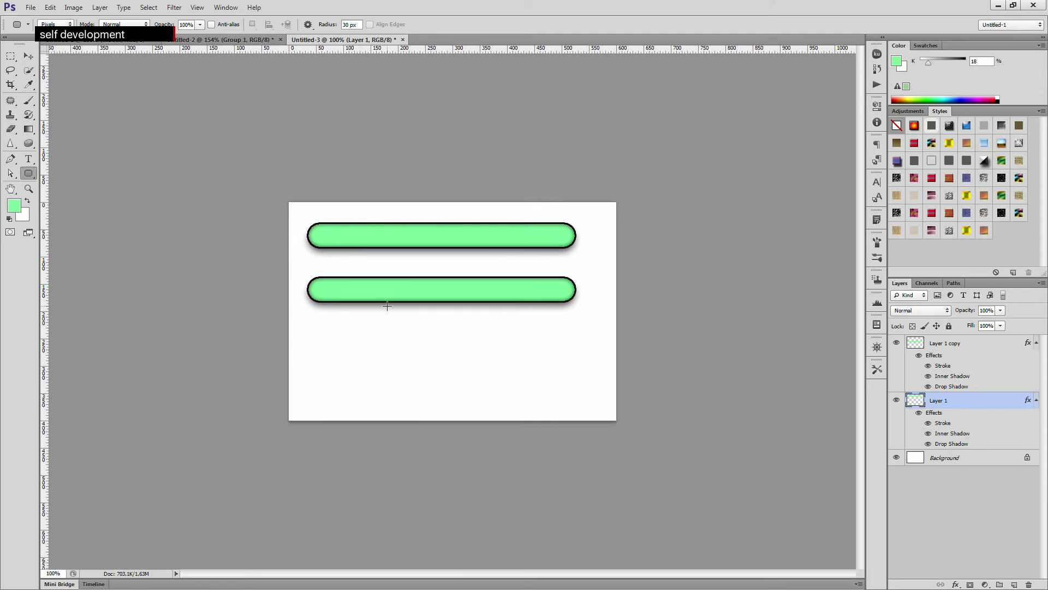
- Set the foreground colour to a purple with hue 291° and activate the Rounded Rectangle tool
click(28, 188)
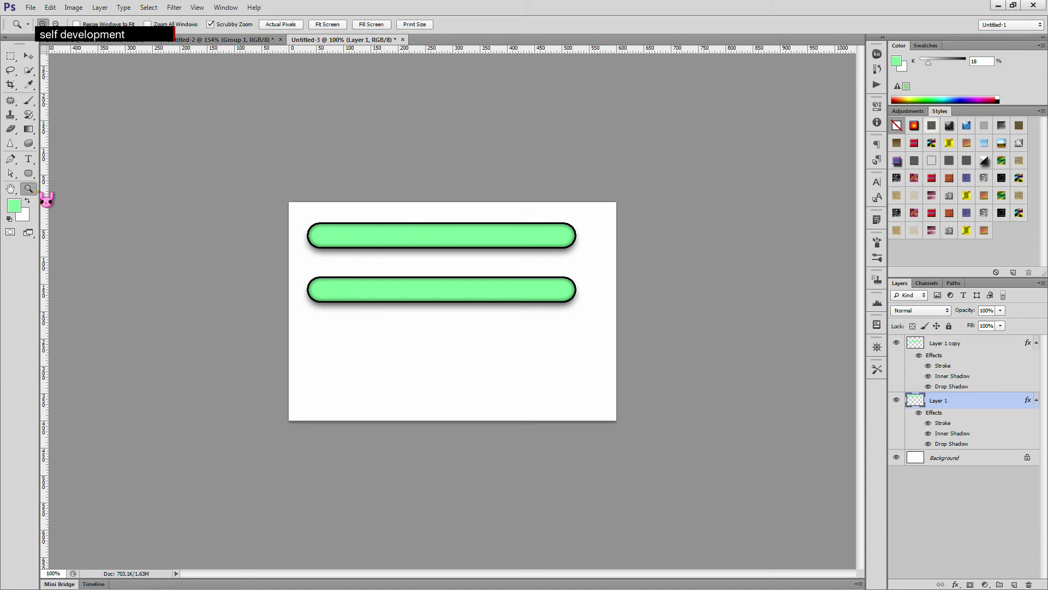
click(336, 247)
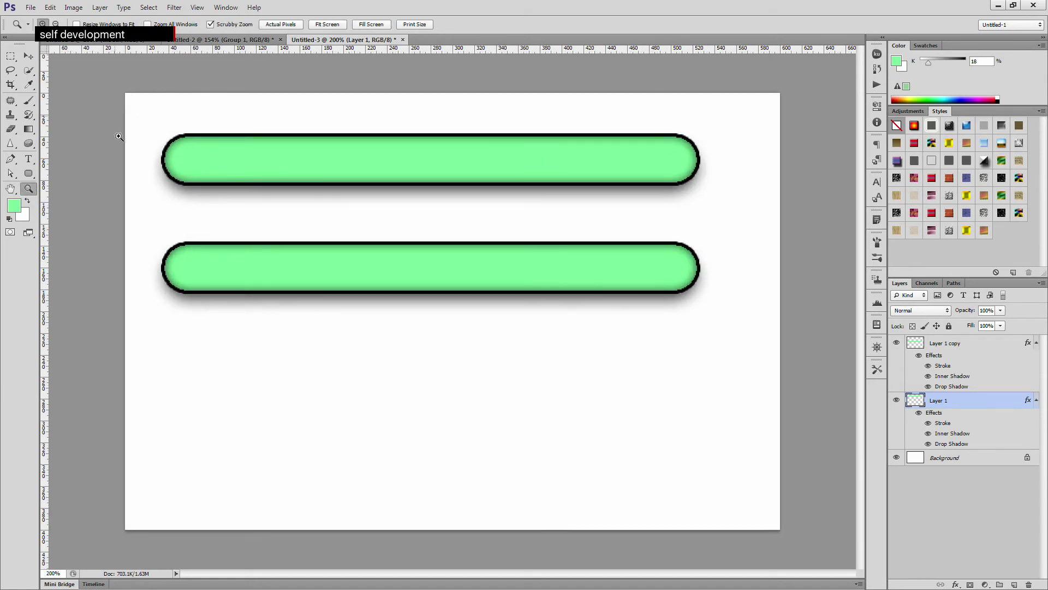
click(14, 205)
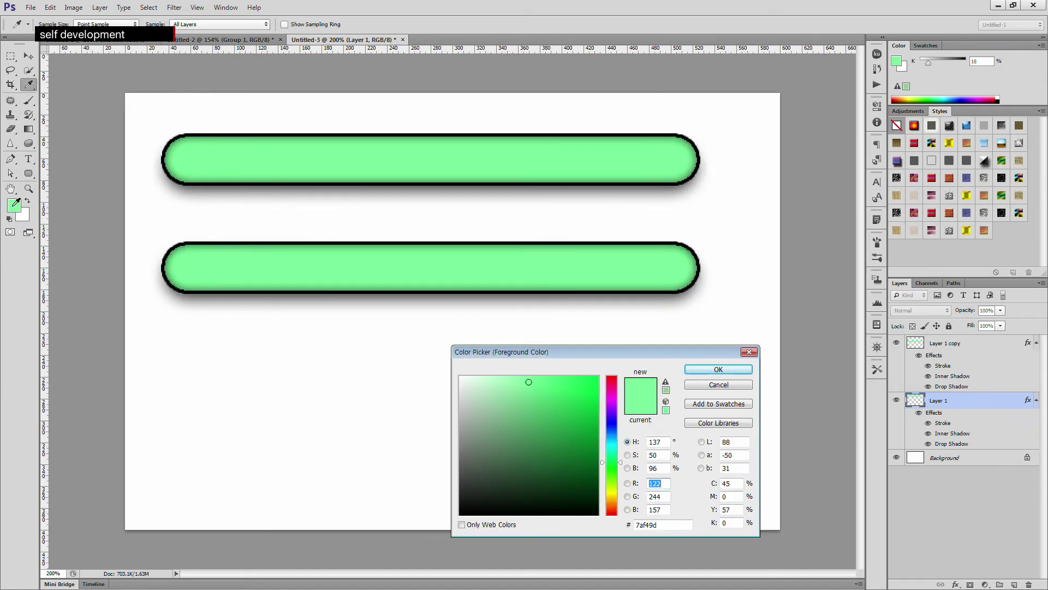
click(612, 403)
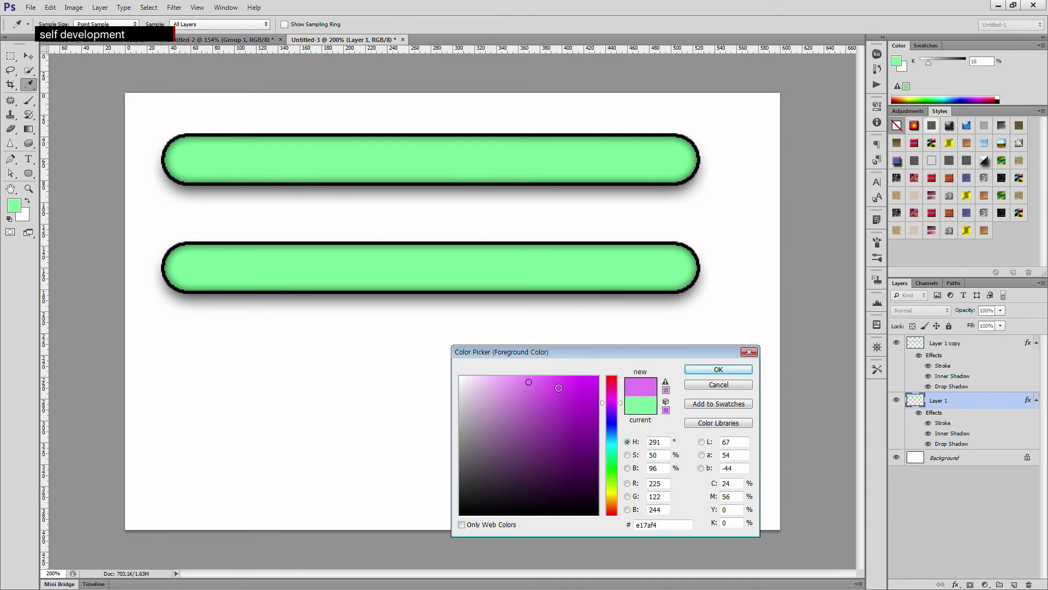
click(730, 371)
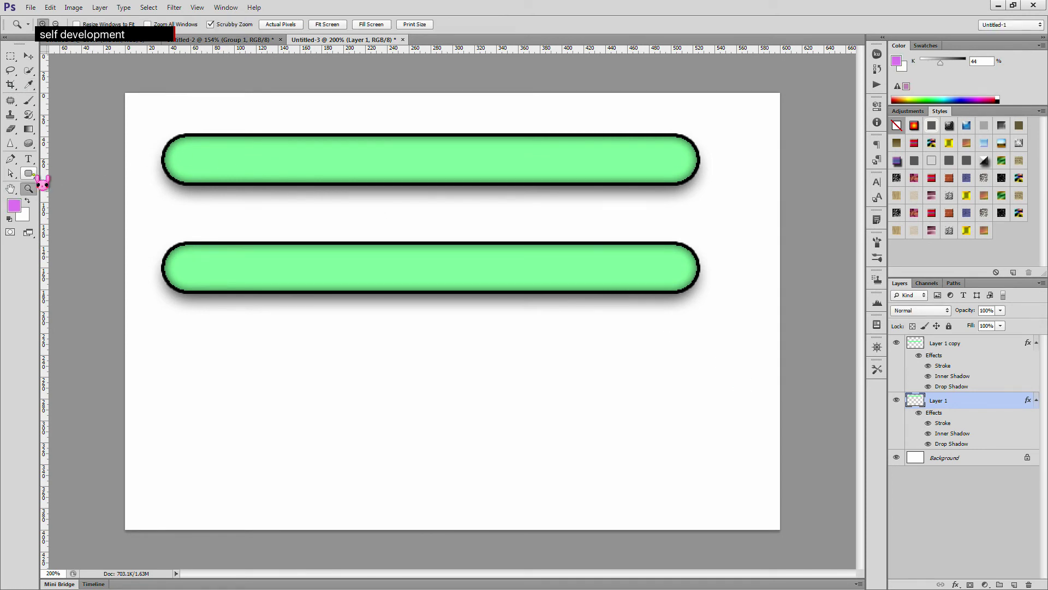
click(30, 174)
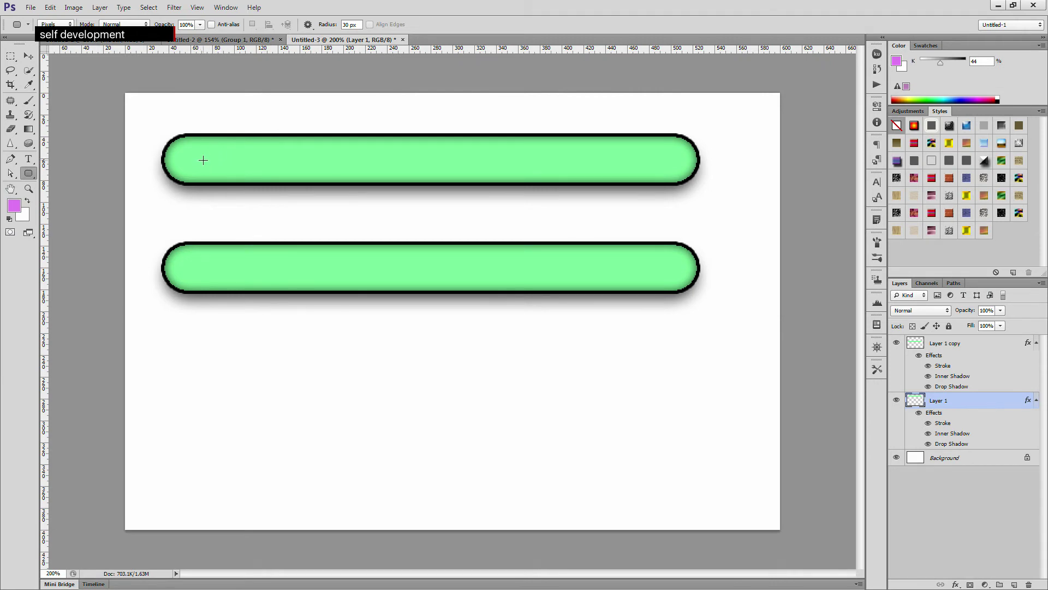
drag(203, 160, 219, 170)
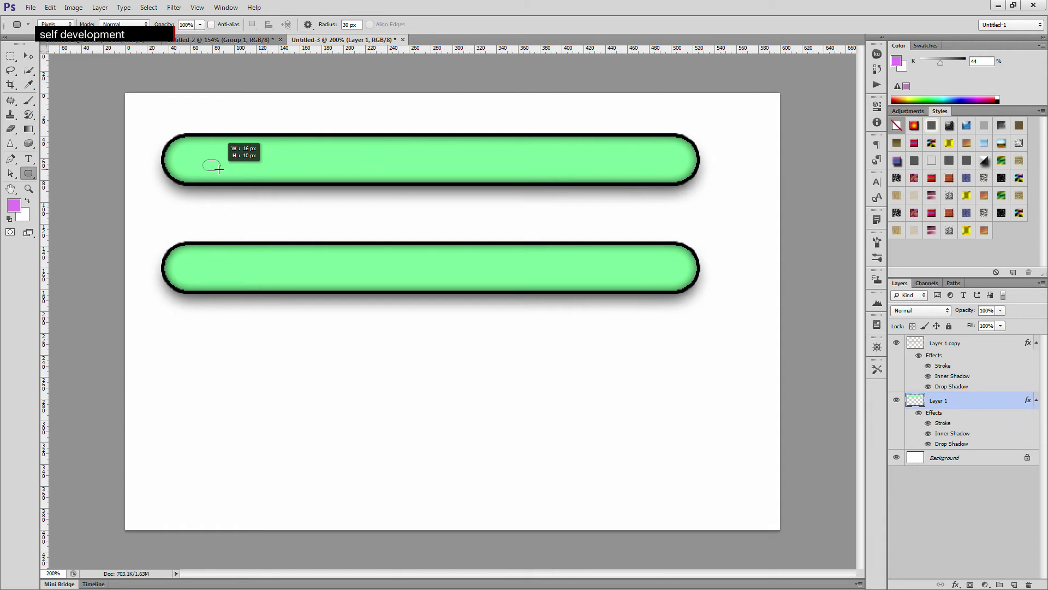
drag(219, 169, 266, 211)
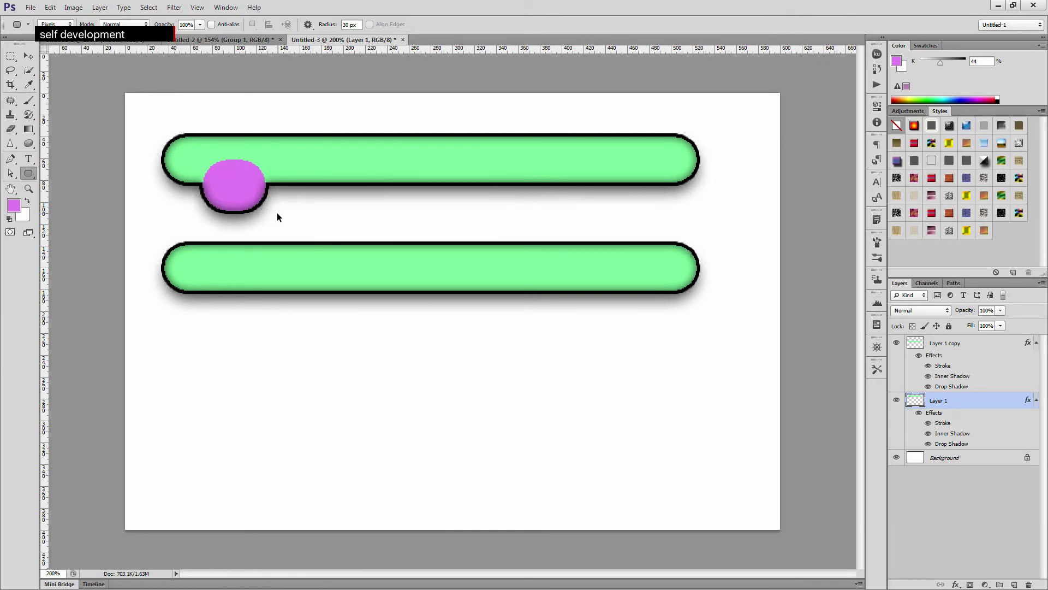
key(ctrl+z)
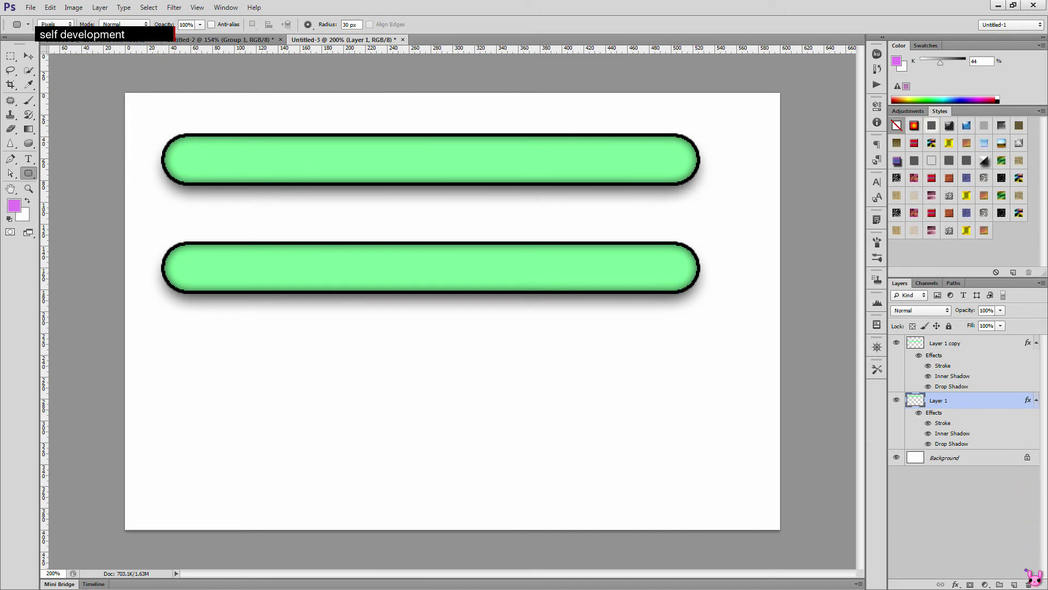
- Create a new layer above the upper bar's layer, group the two, and make the empty layer active inside the group
click(1014, 585)
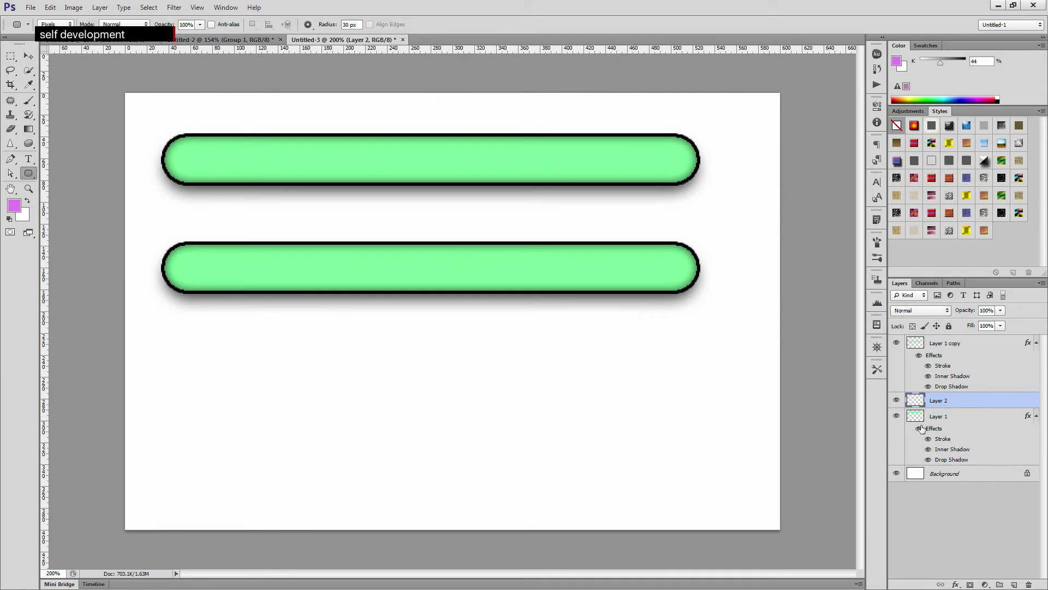
shift+click(950, 420)
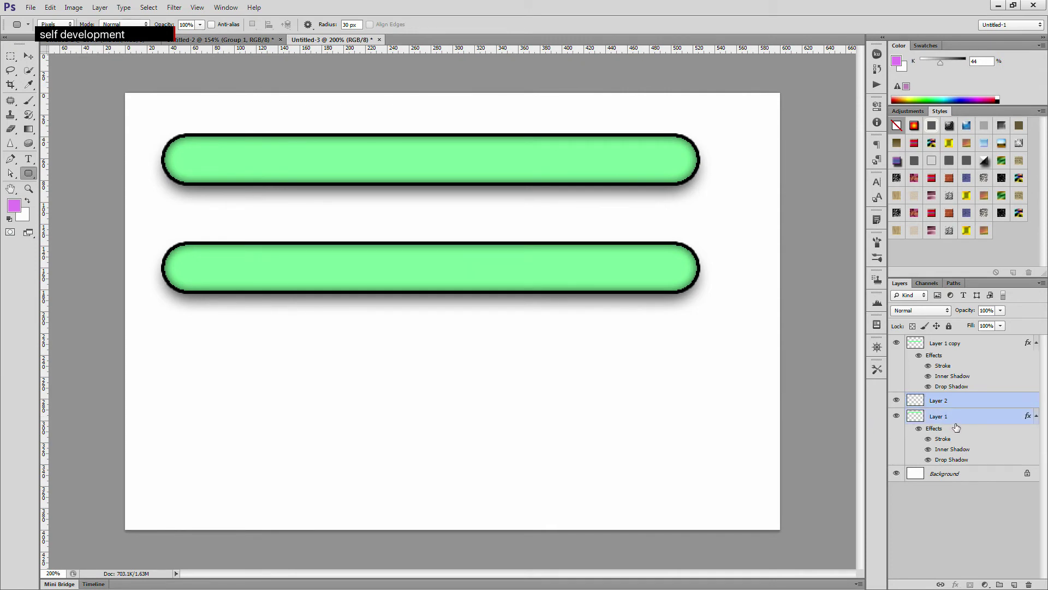
key(ctrl+g)
click(909, 399)
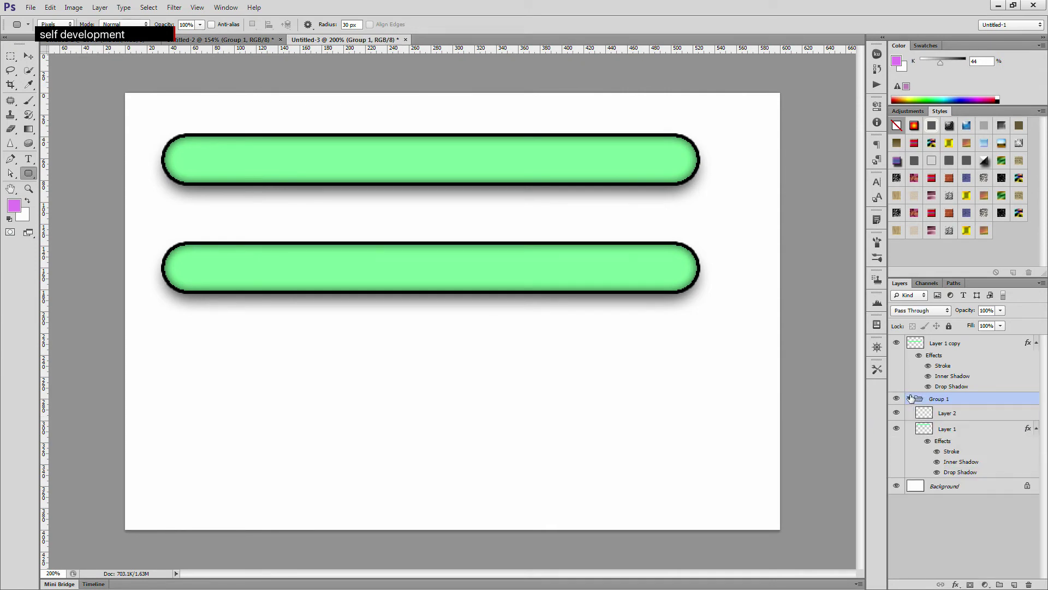
click(964, 418)
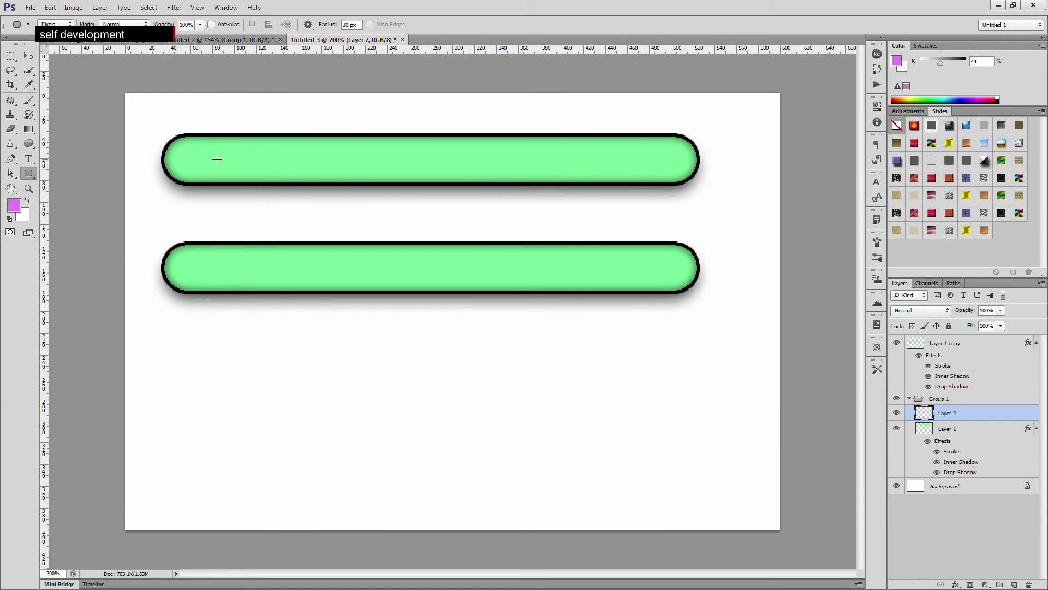
- Draw a purple rounded rectangle over the upper bar's left end and nudge it to align inside the black outline
drag(216, 157, 270, 180)
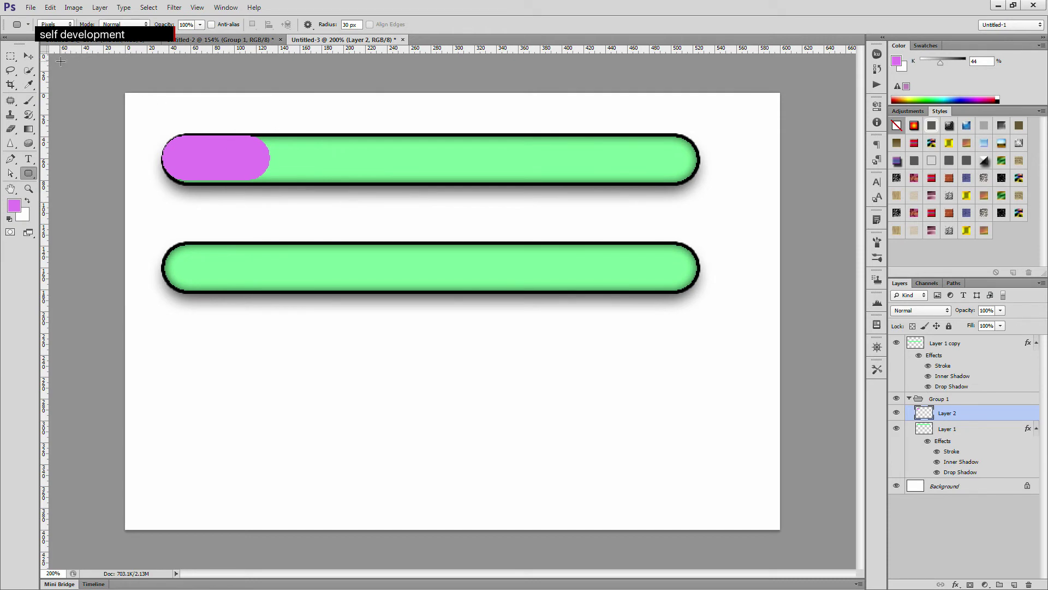
click(28, 56)
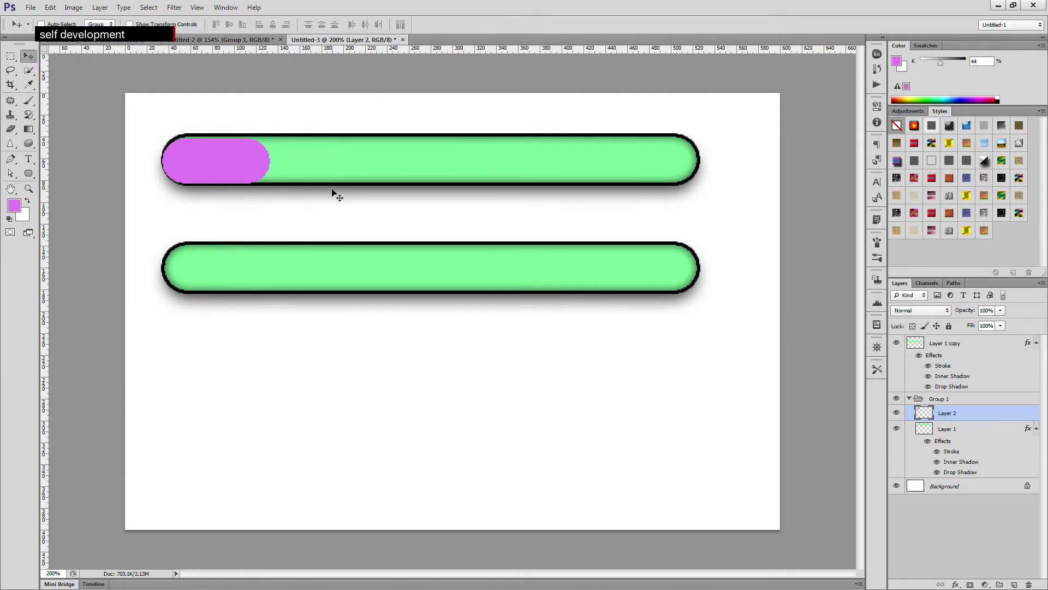
key(Right)
key(Right)
key(Right)
key(Right)
key(Right)
key(Left)
key(Left)
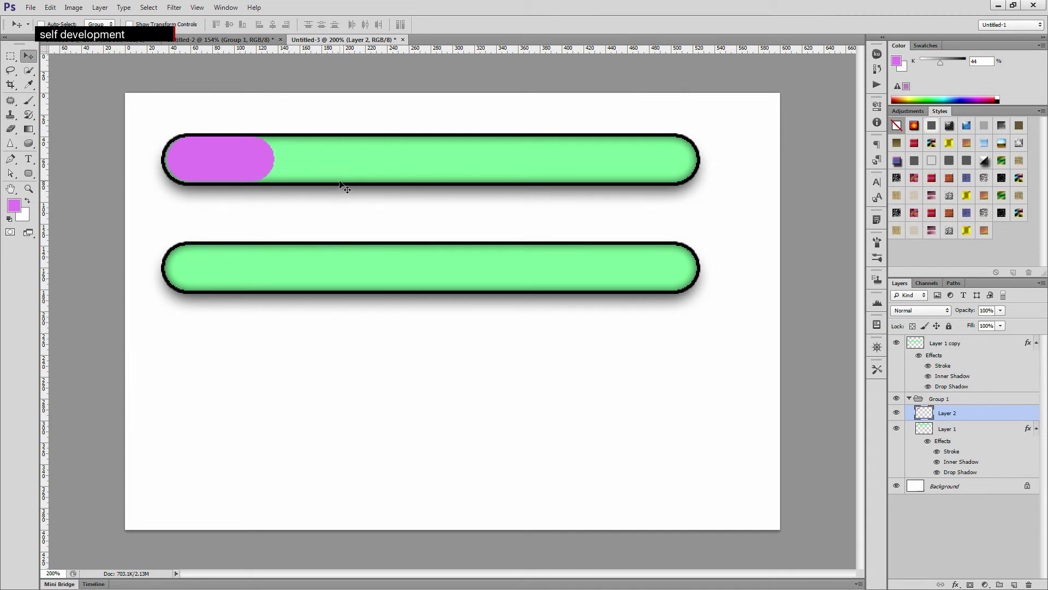
- Scale the purple shape to about 123% width and 102% height so it fills the bar's left end
key(ctrl+t)
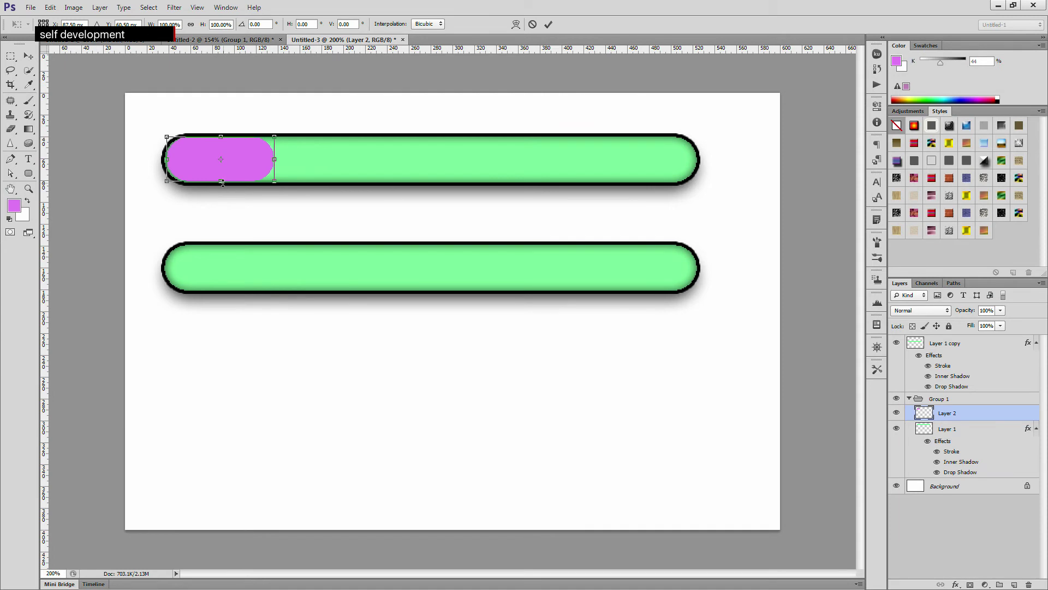
drag(222, 182, 225, 183)
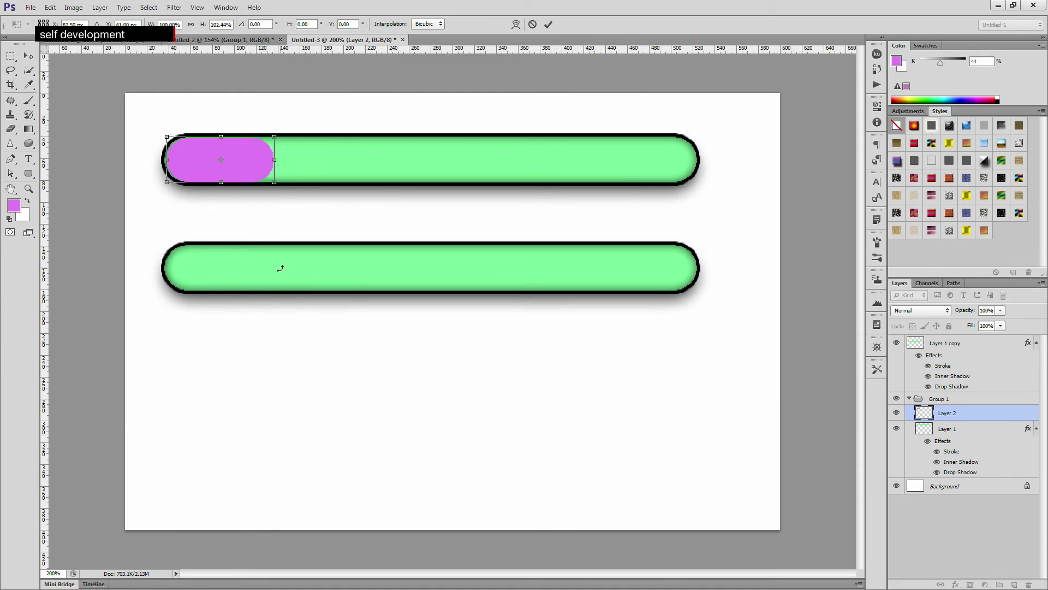
drag(168, 160, 161, 159)
drag(273, 159, 296, 159)
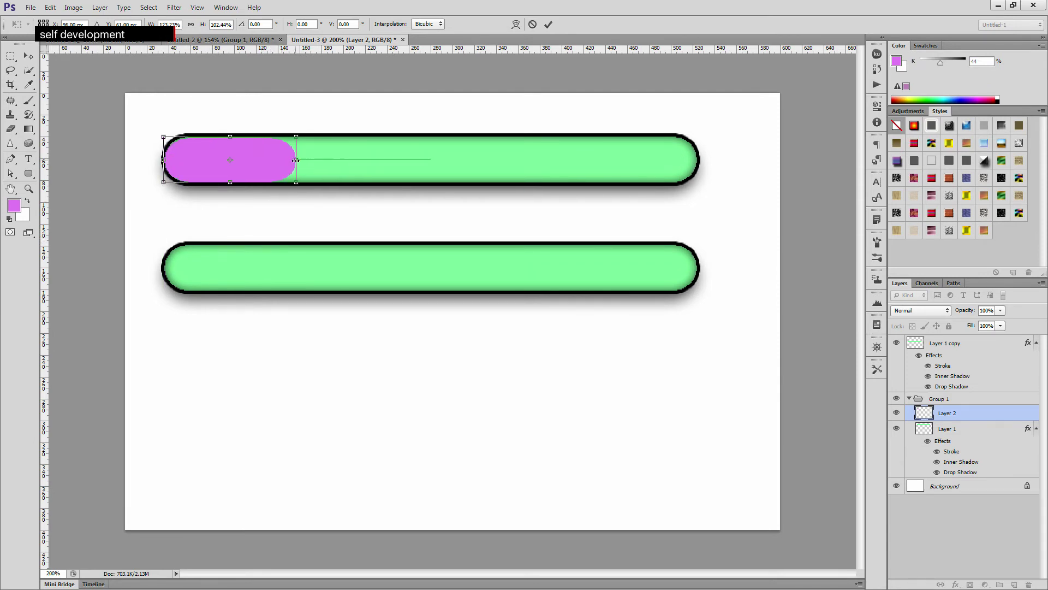
key(Return)
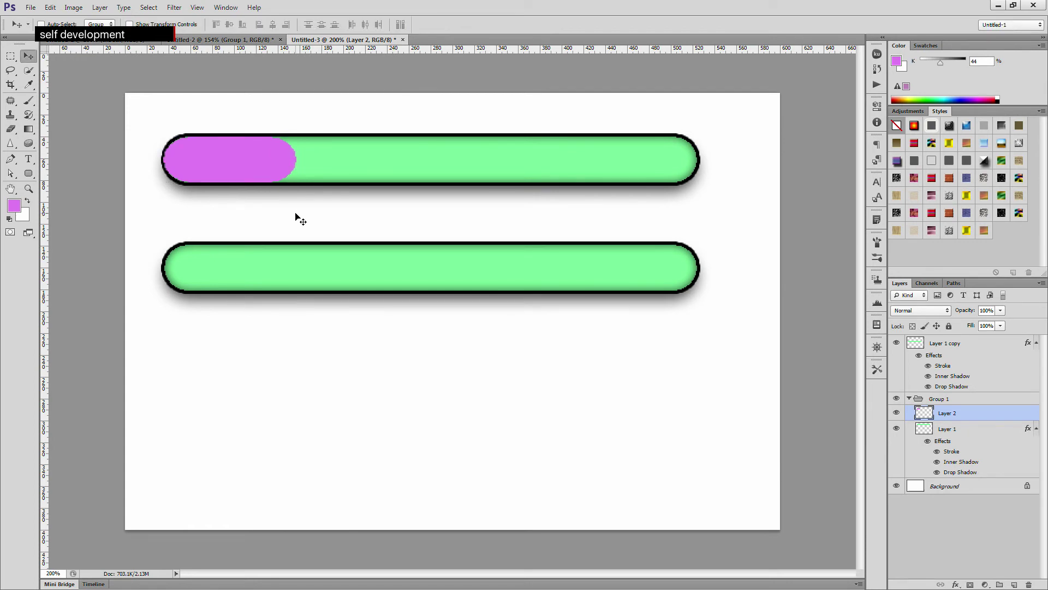
key(Left)
key(Right)
- Cut off the purple shape's rounded right end along a diagonal with a triangular Polygonal Lasso selection, and deselect
click(11, 69)
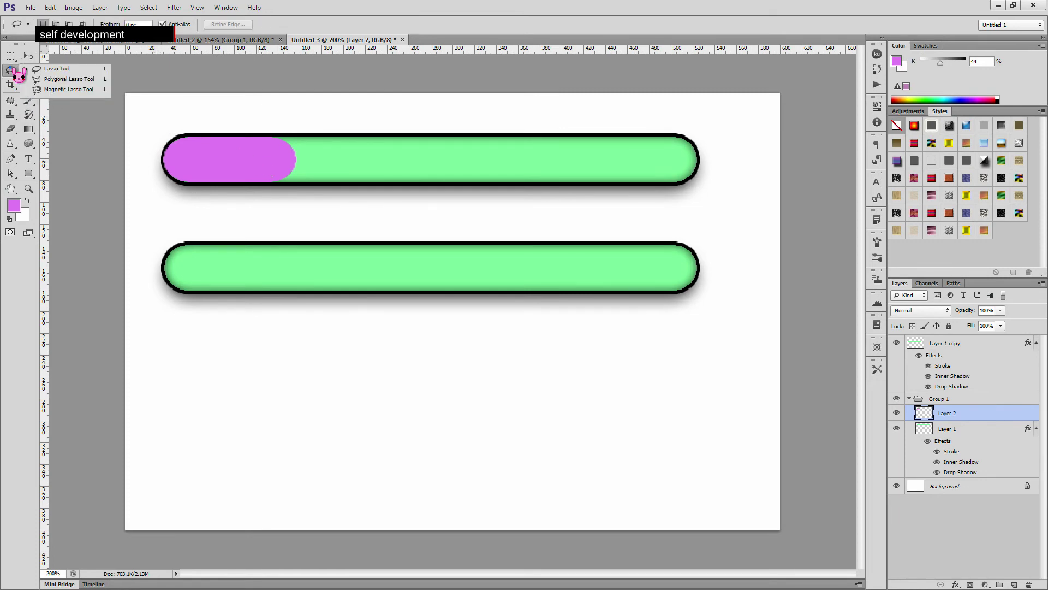
click(89, 80)
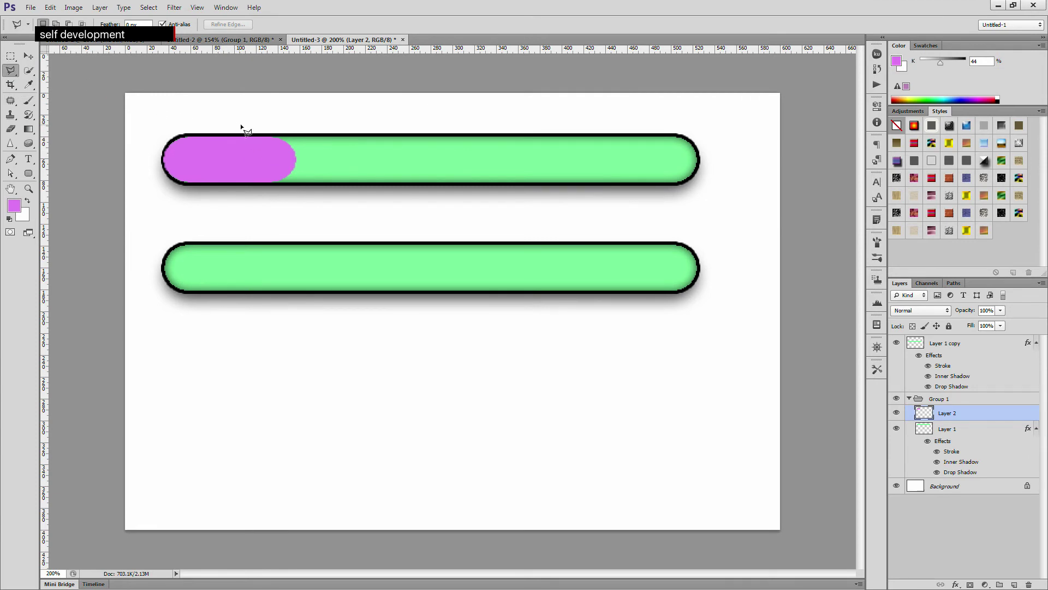
click(278, 206)
click(337, 121)
click(243, 122)
key(Delete)
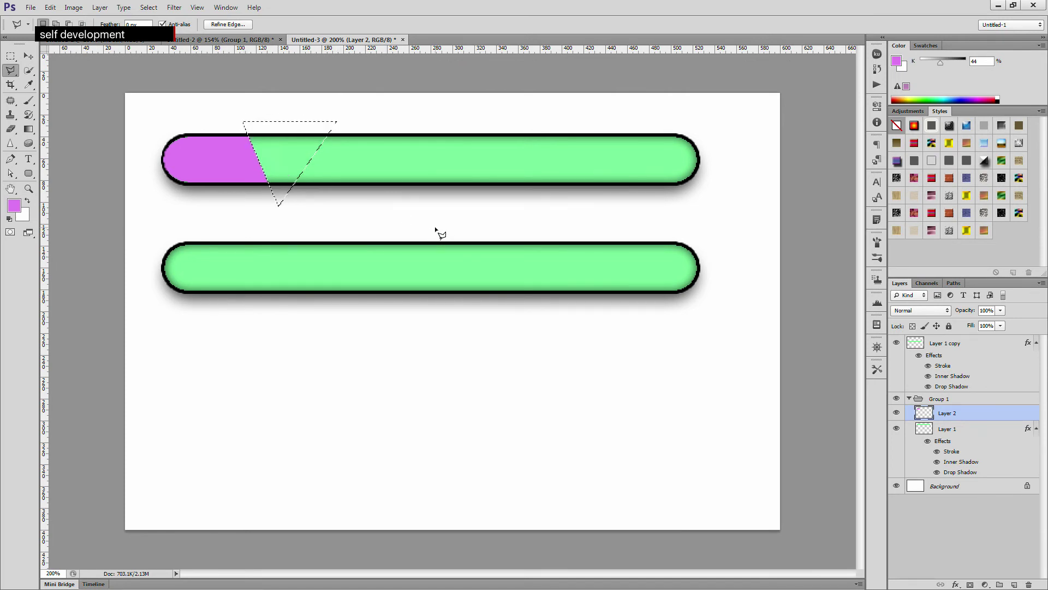
key(ctrl+d)
- Add the text "thbeth" in white at 24 pt over the upper bar's purple section, starting near its left end
click(30, 158)
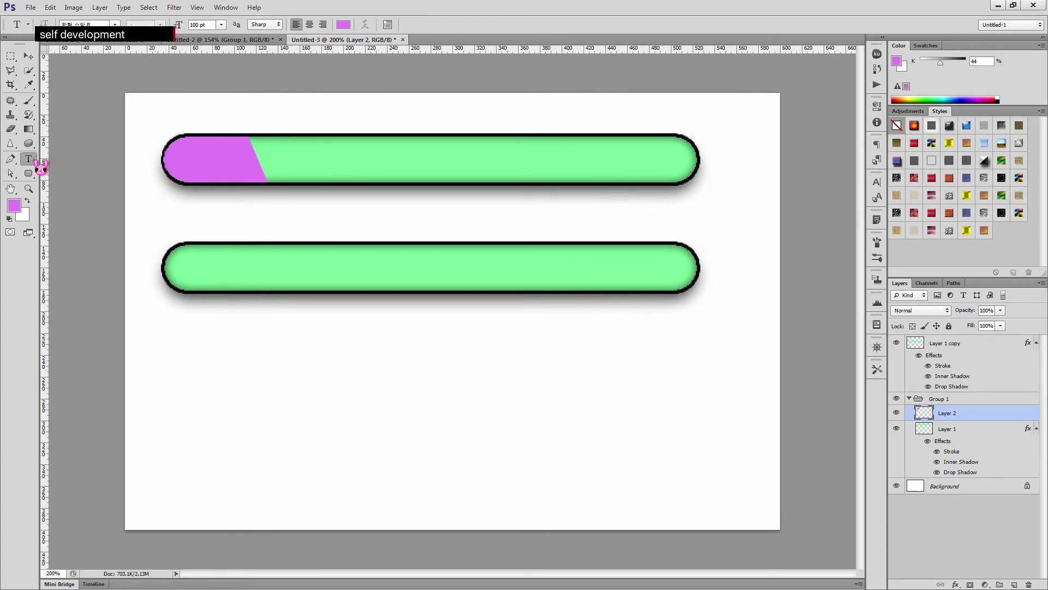
click(183, 156)
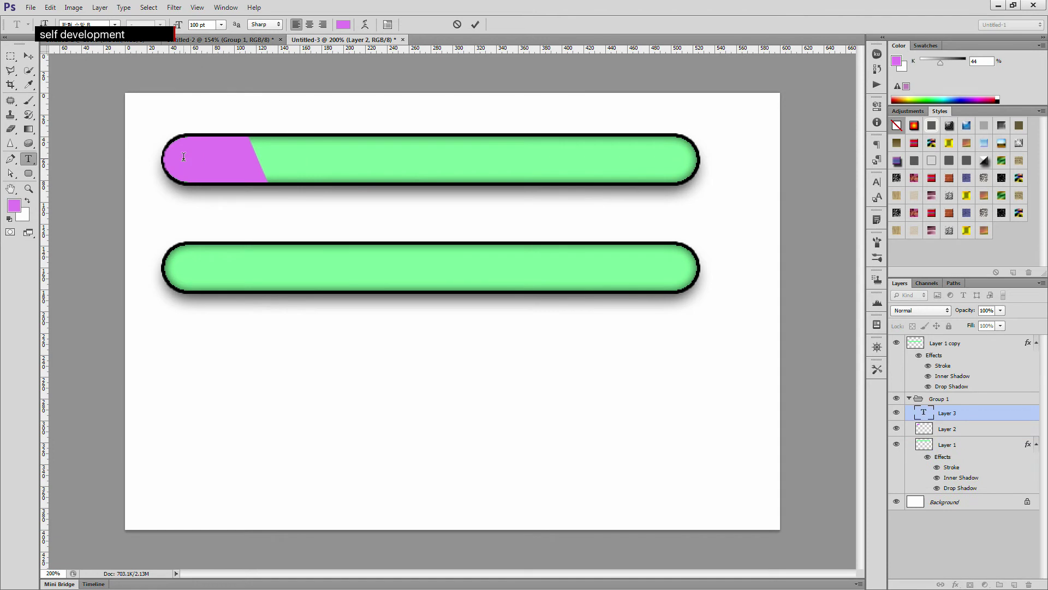
click(221, 25)
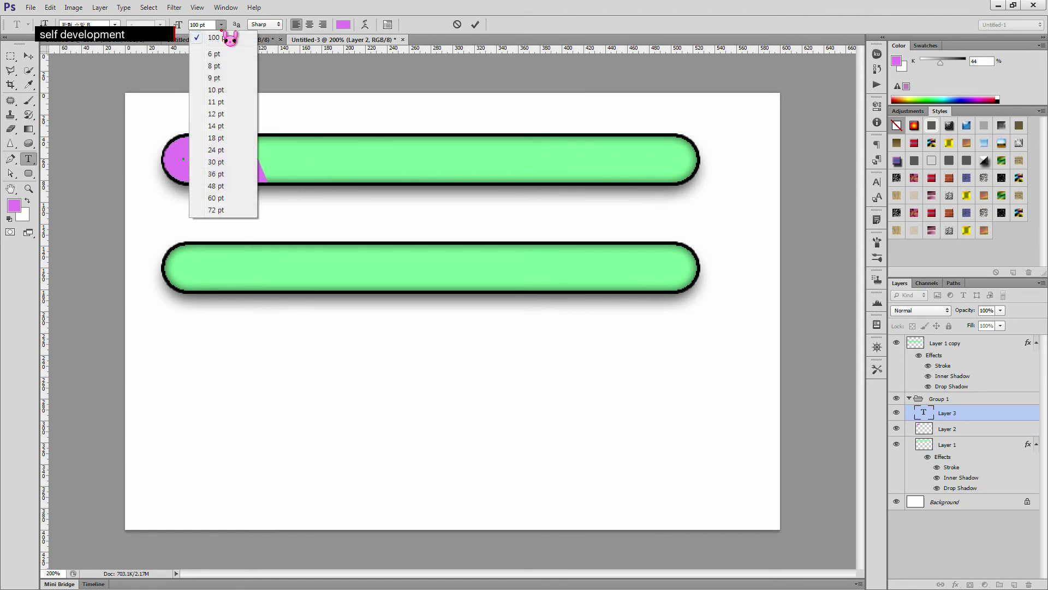
click(228, 114)
click(221, 25)
click(227, 143)
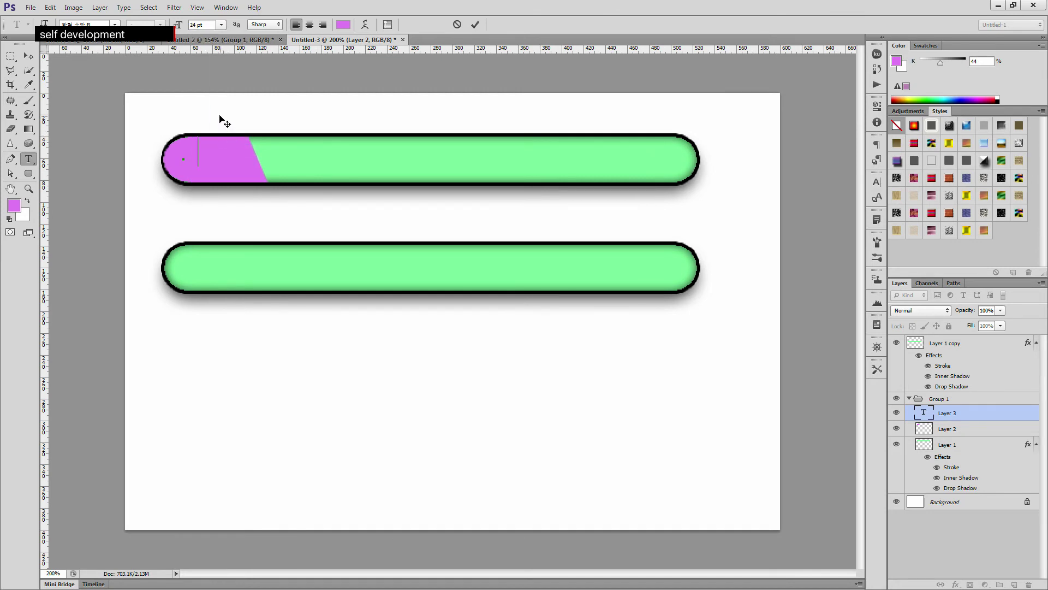
click(15, 204)
drag(487, 383, 419, 349)
click(726, 371)
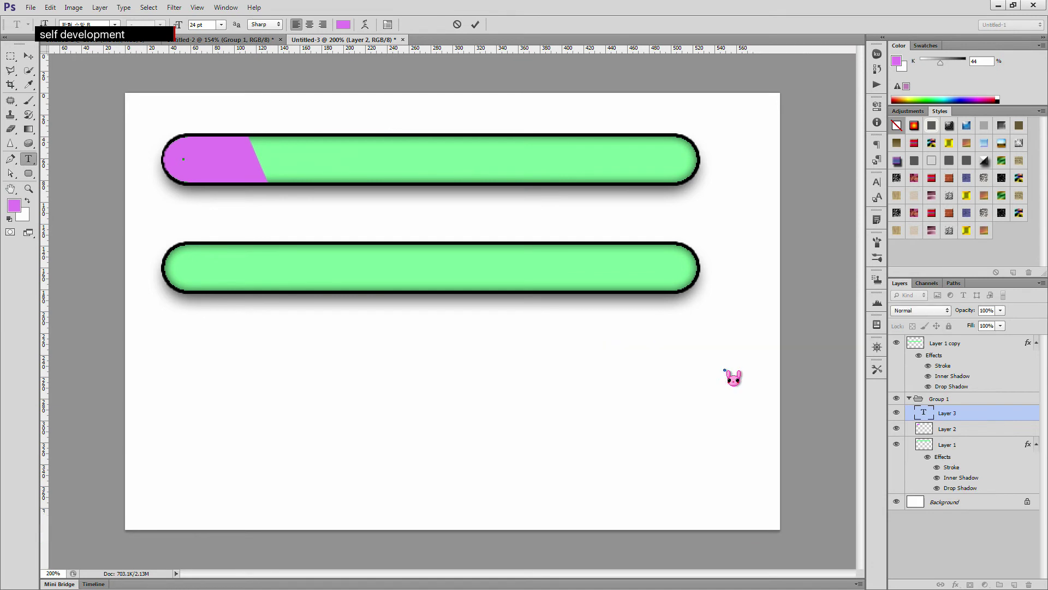
text(thbeth)
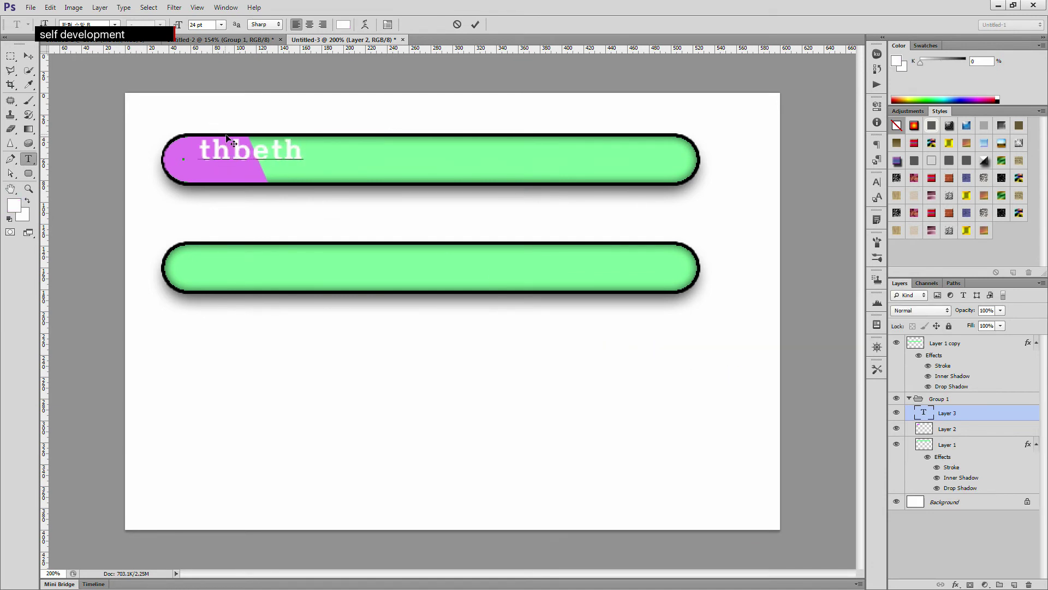
drag(236, 156, 209, 162)
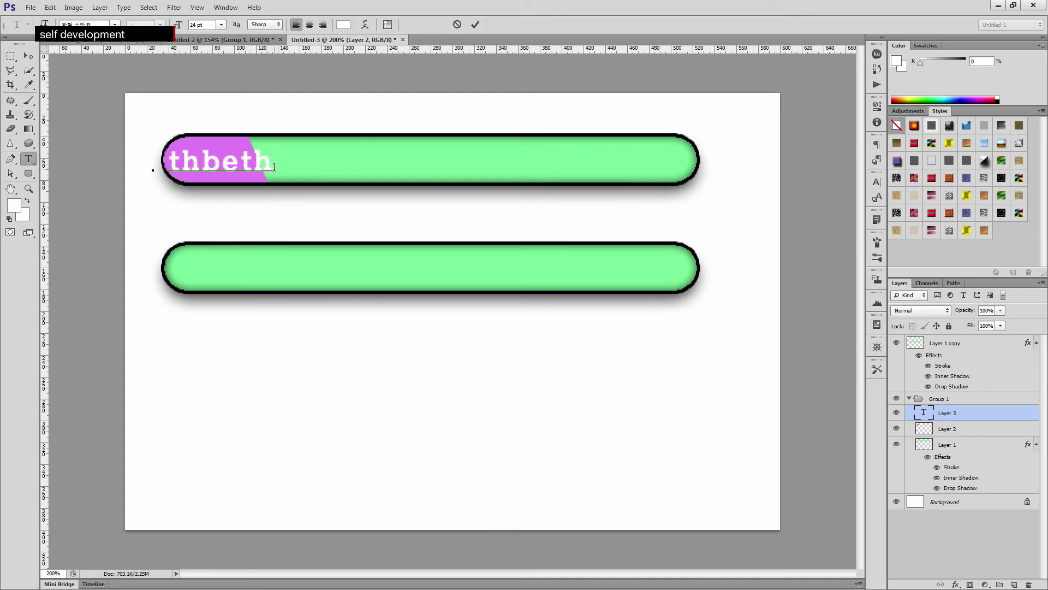
click(509, 65)
- Add the text "포토샵 공부합니다." on the green part of the upper bar and centre it vertically within the bar
click(332, 160)
text(vhxhti)
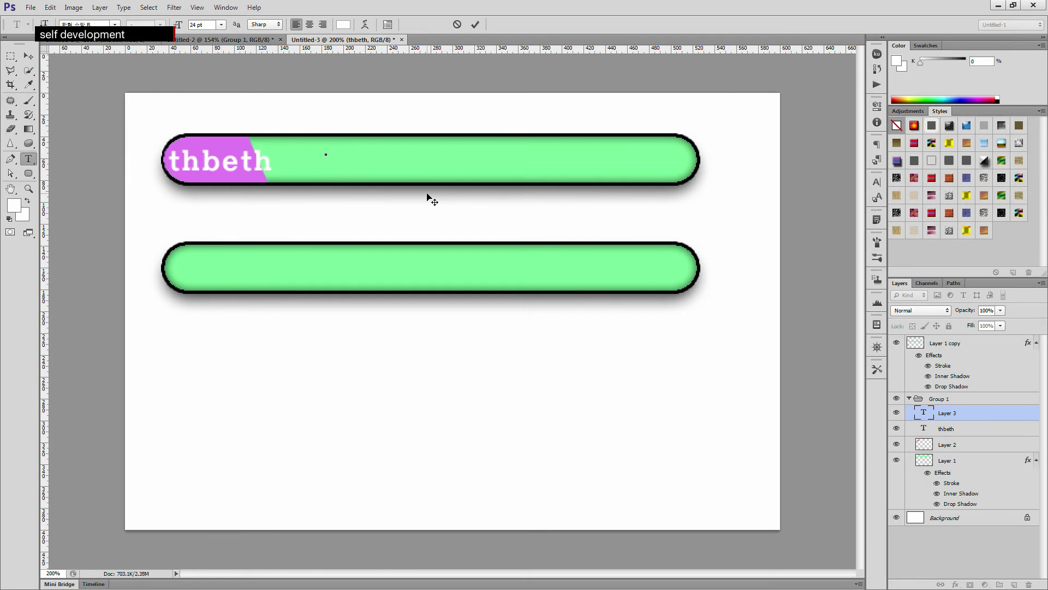
key(BackSpace)
key(BackSpace)
key(BackSpace)
key(BackSpace)
key(BackSpace)
text(ㅍㅗ토샵 공부핫ㅂ)
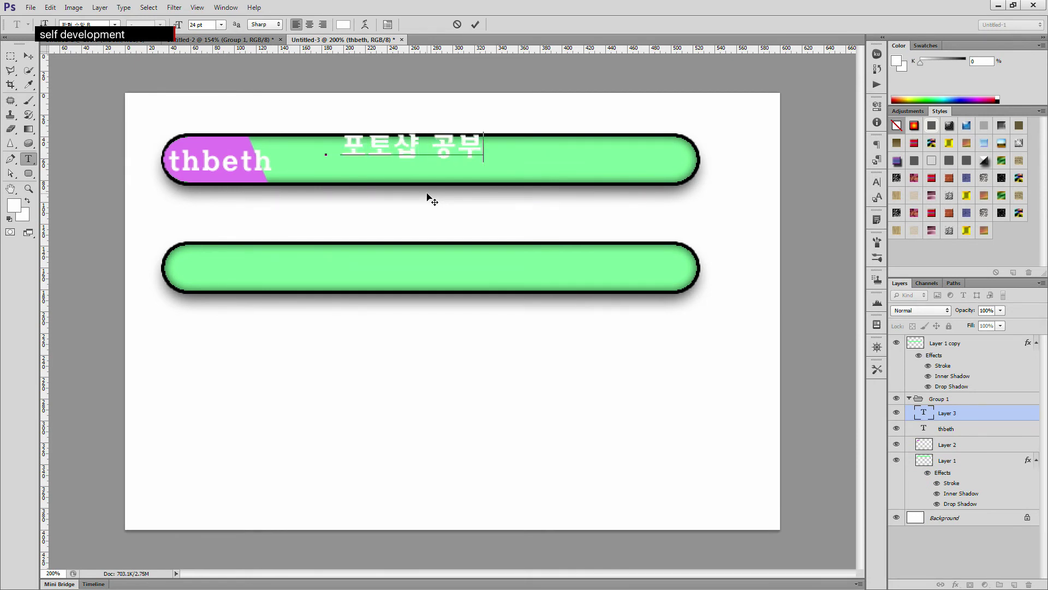
key(BackSpace)
key(BackSpace)
text(합니다.)
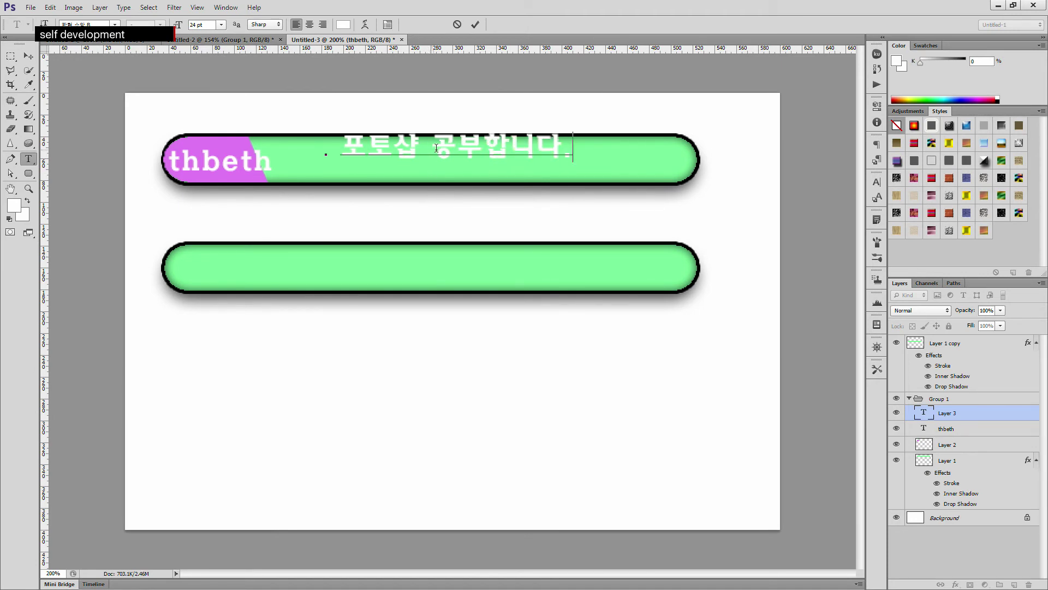
mouse_move(443, 152)
mouse_down()
mouse_move(459, 166)
mouse_move(433, 166)
mouse_up()
- Recolour the whole Korean sentence black with cyan, magenta, yellow and black all set to 100%
click(385, 152)
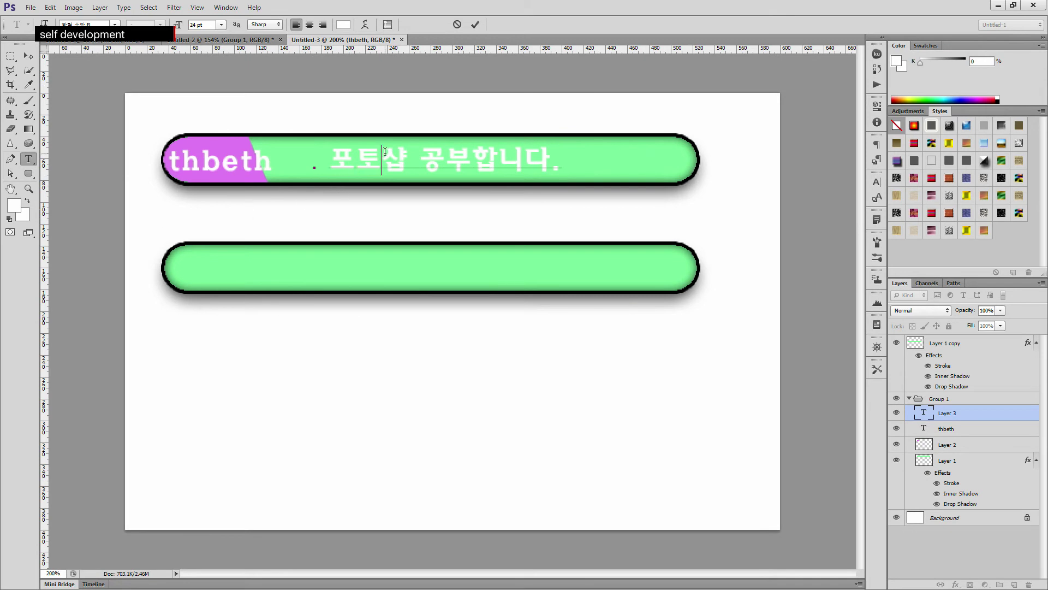
key(ctrl+a)
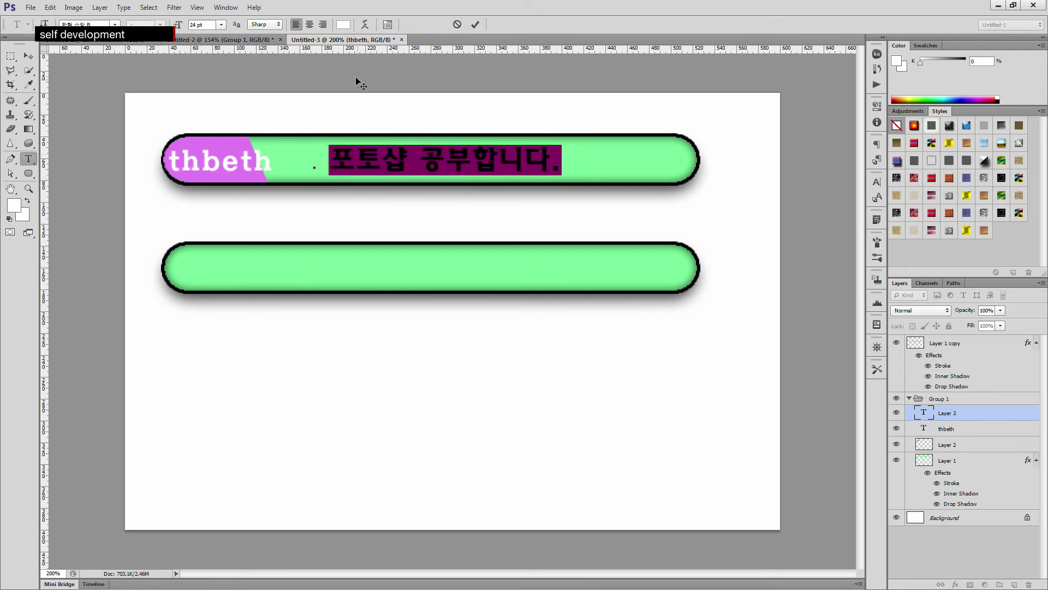
click(343, 25)
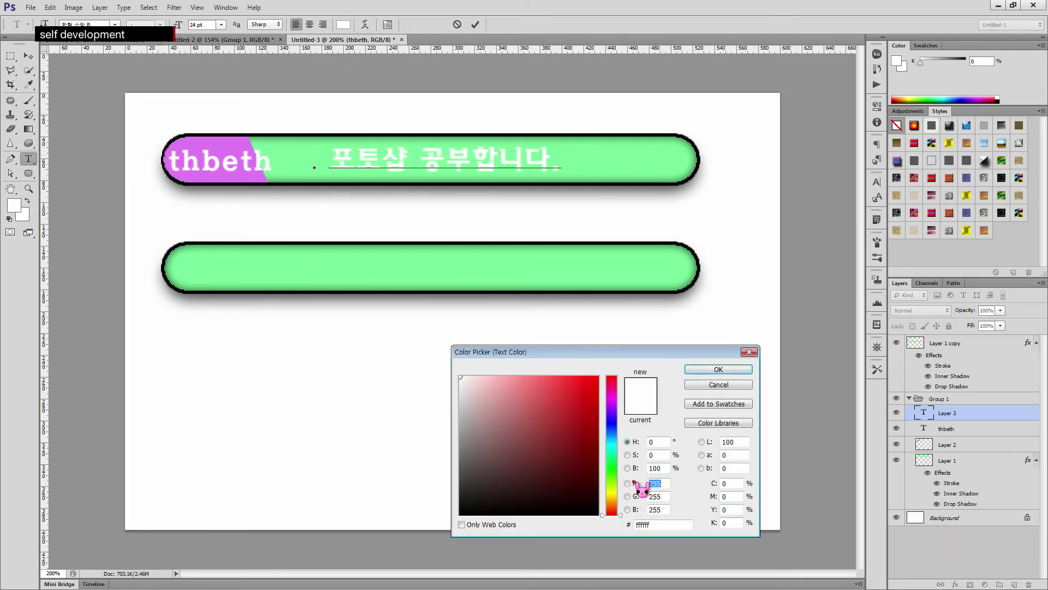
drag(733, 483, 673, 469)
text(100)
drag(731, 496, 700, 510)
text(100)
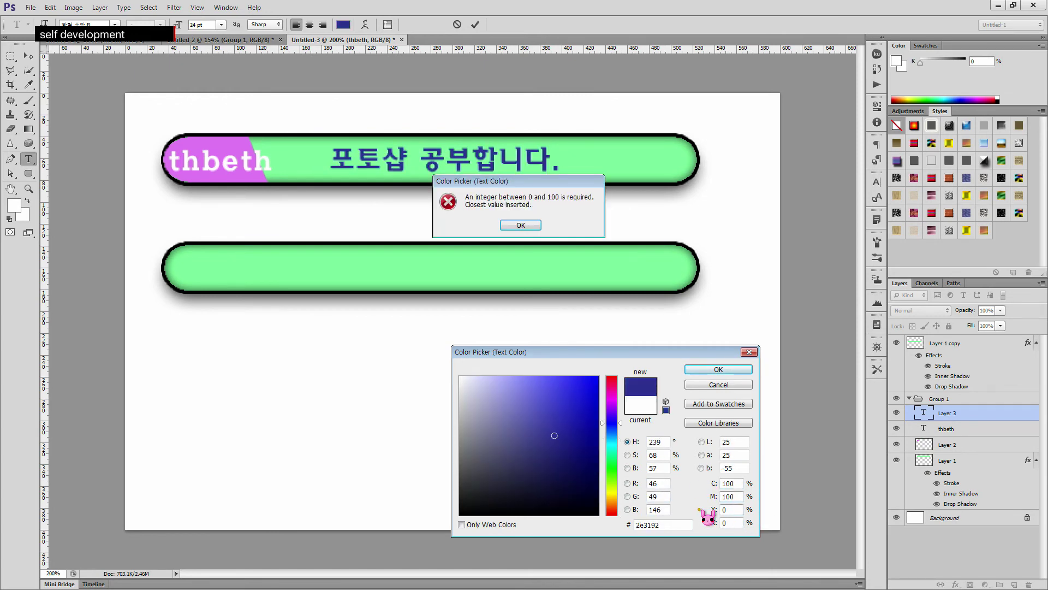
key(Return)
double_click(734, 511)
text(100)
drag(732, 524, 700, 525)
text(100)
click(722, 373)
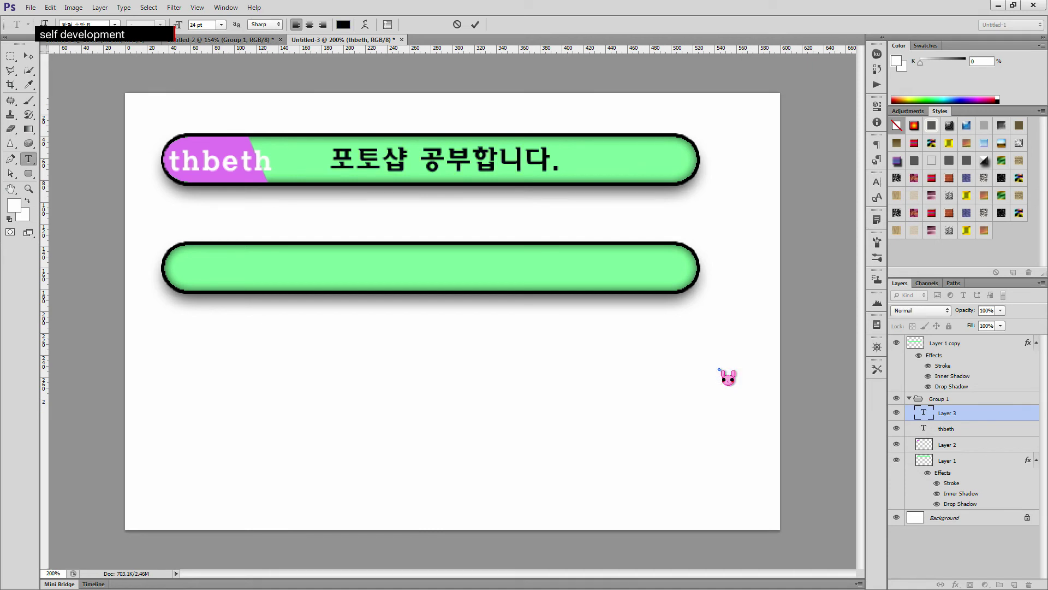
- Recolour only the word "공부" in the sentence orange and commit the text
drag(477, 160, 428, 158)
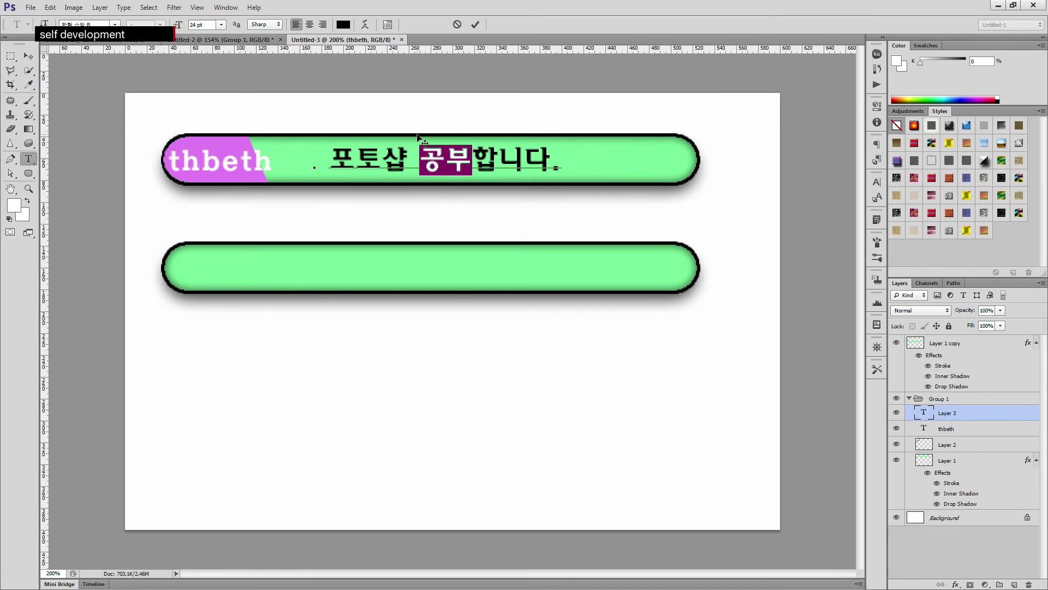
click(344, 24)
drag(568, 395, 605, 370)
text(1)
drag(735, 497, 674, 496)
text(00)
text(50)
click(737, 373)
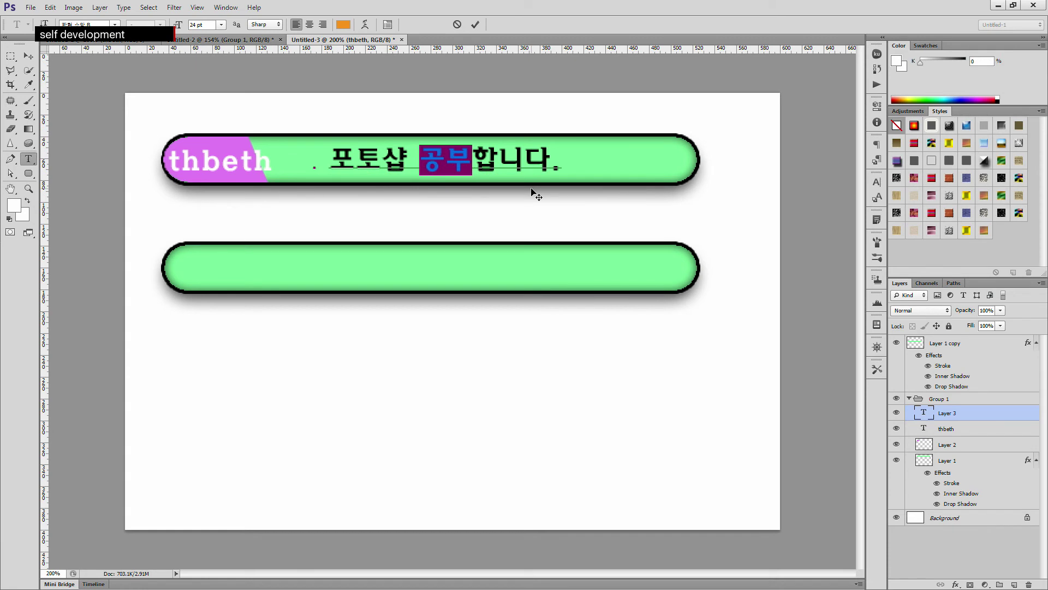
key(ctrl+Return)
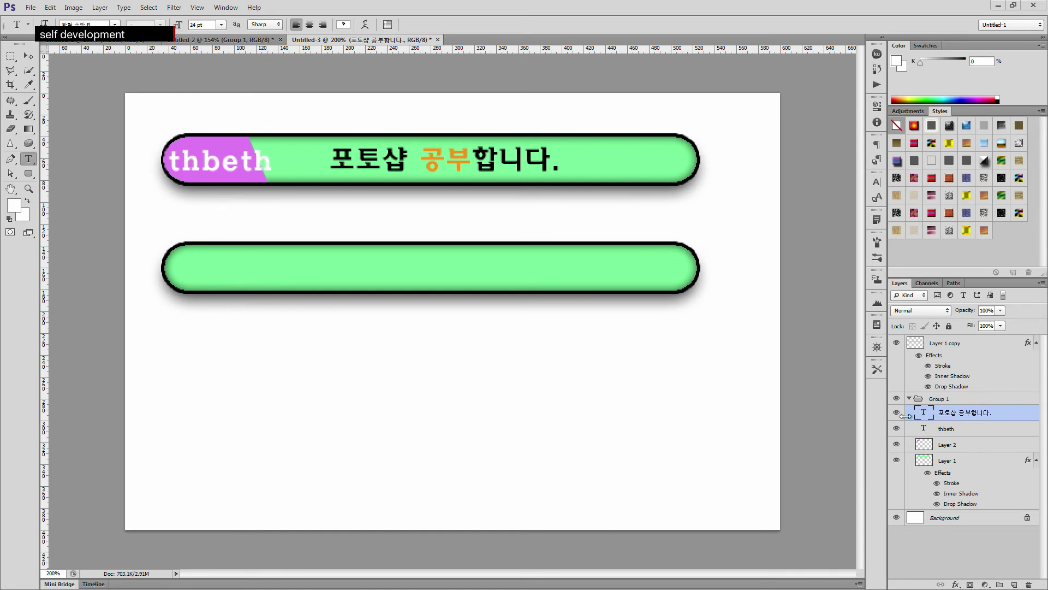
- Collapse Group 1 in the layer list and open the image 강아지.png from the Photoshop folder
click(961, 401)
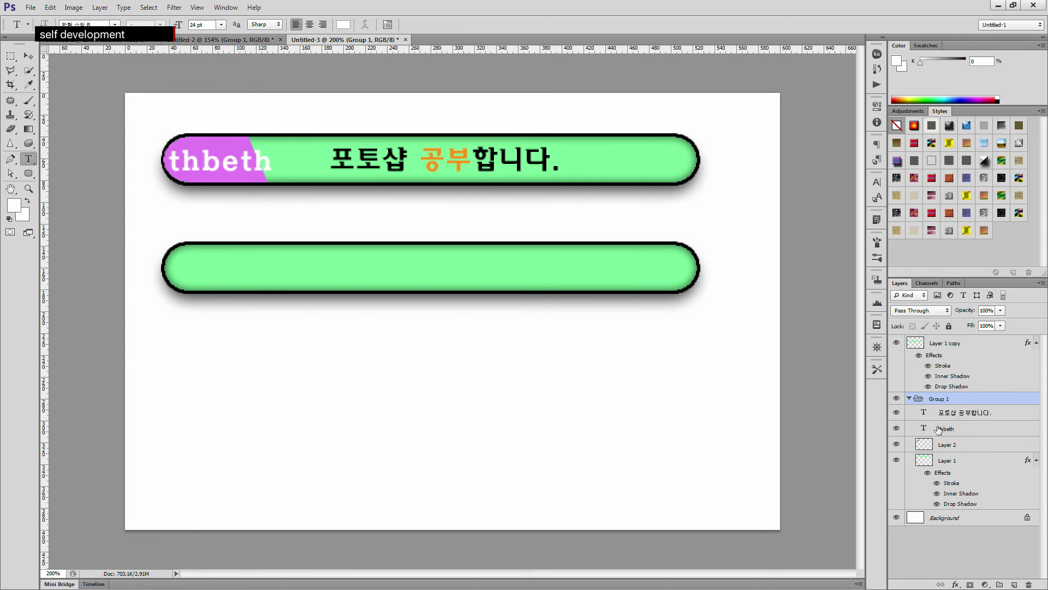
click(909, 399)
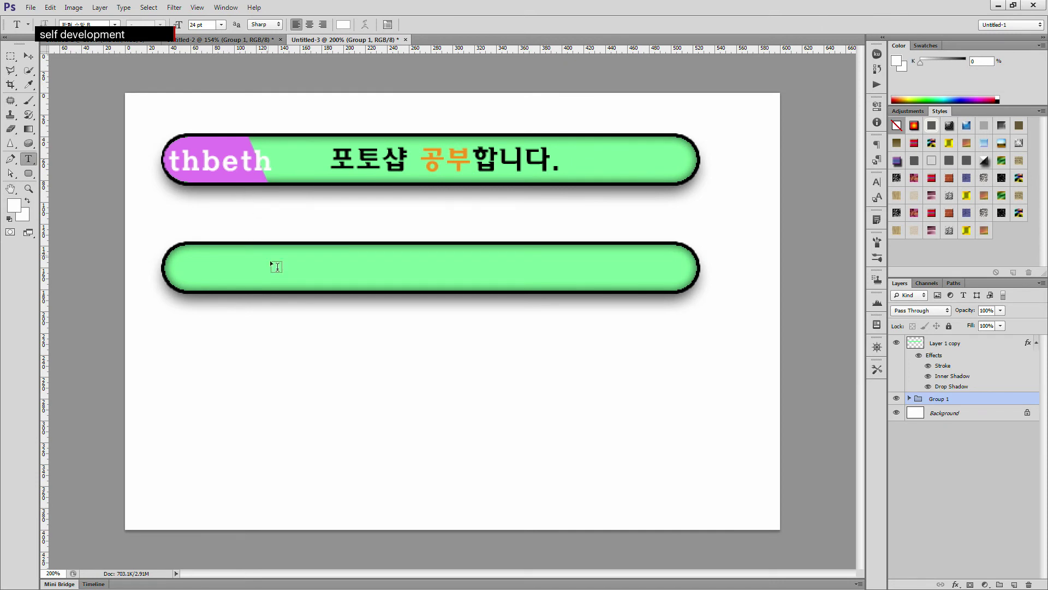
key(ctrl+o)
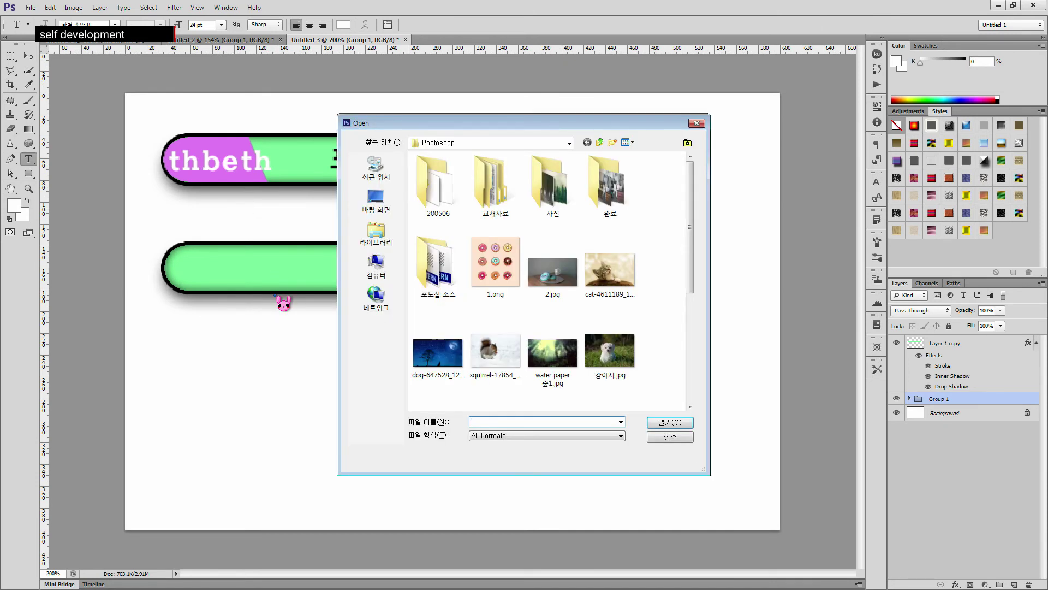
drag(446, 128, 431, 127)
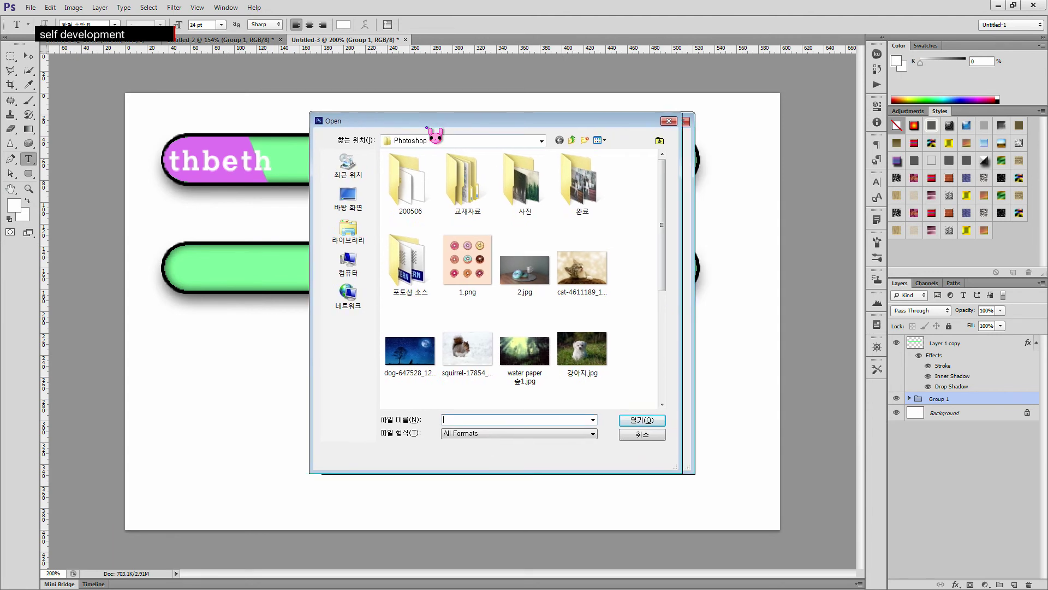
click(461, 350)
scroll(460, 334, down, 3)
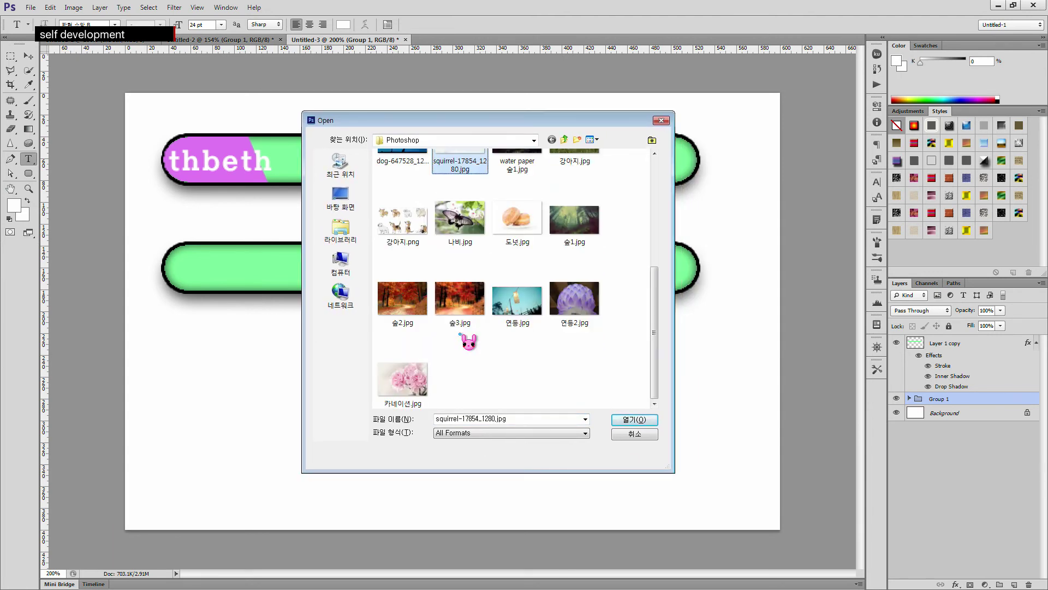
click(413, 227)
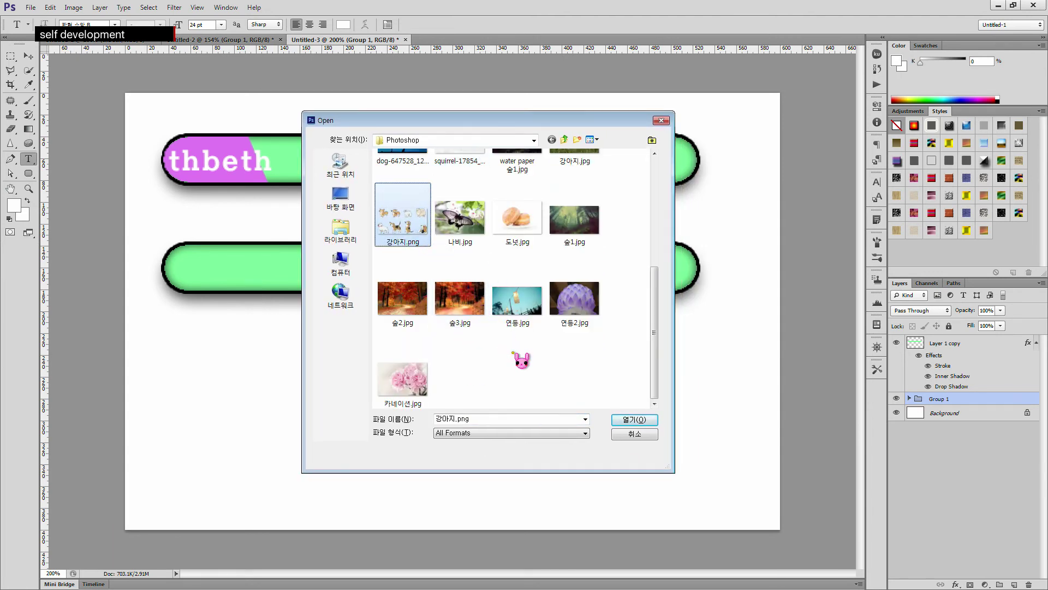
click(635, 420)
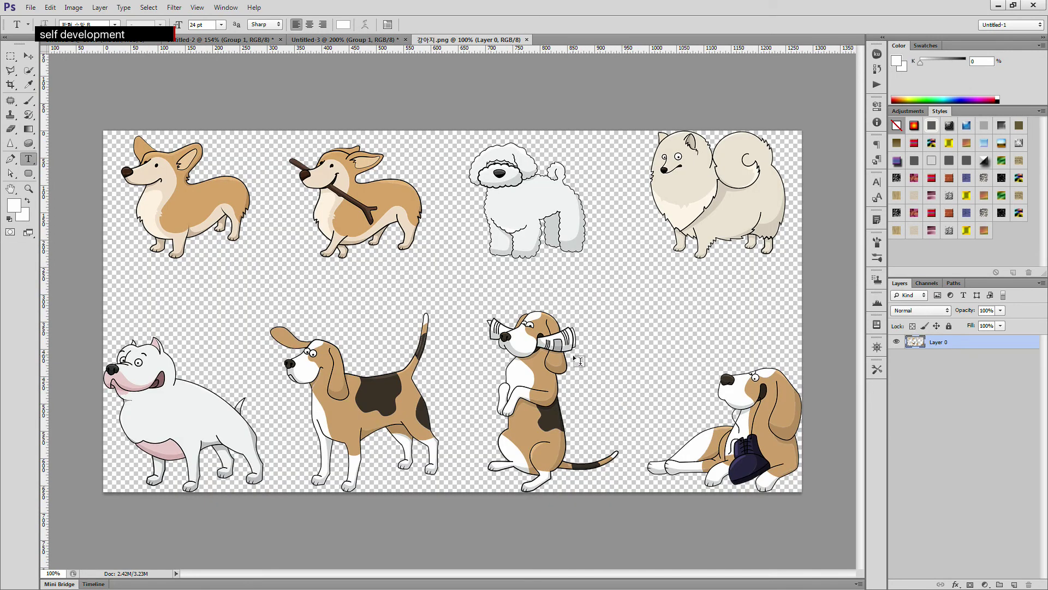
- Copy the sitting beagle holding a newspaper with a rectangular selection and paste it into Untitled-3 above Group 1
click(10, 56)
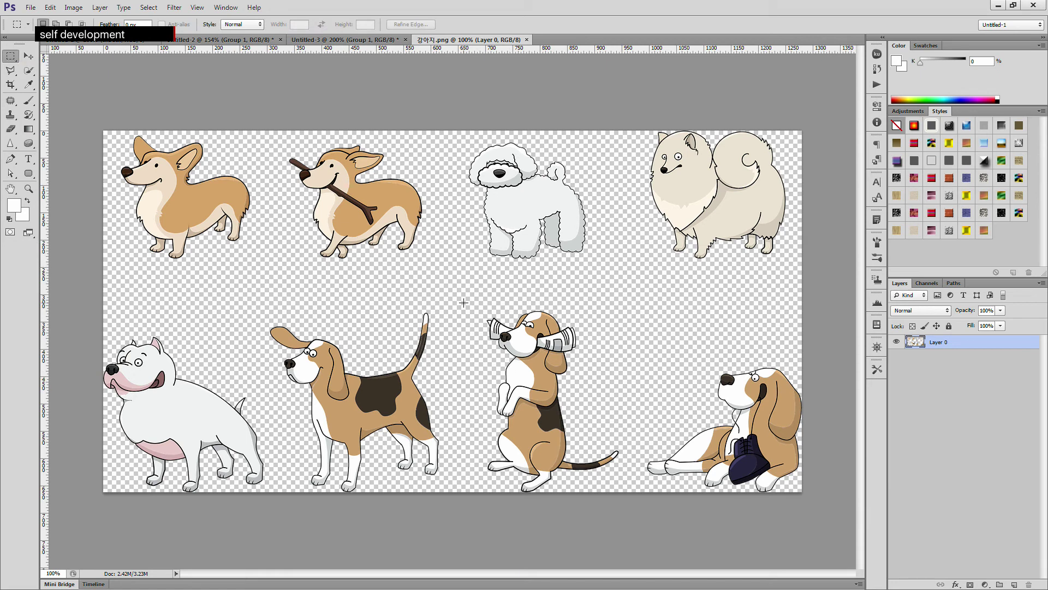
drag(468, 296, 625, 505)
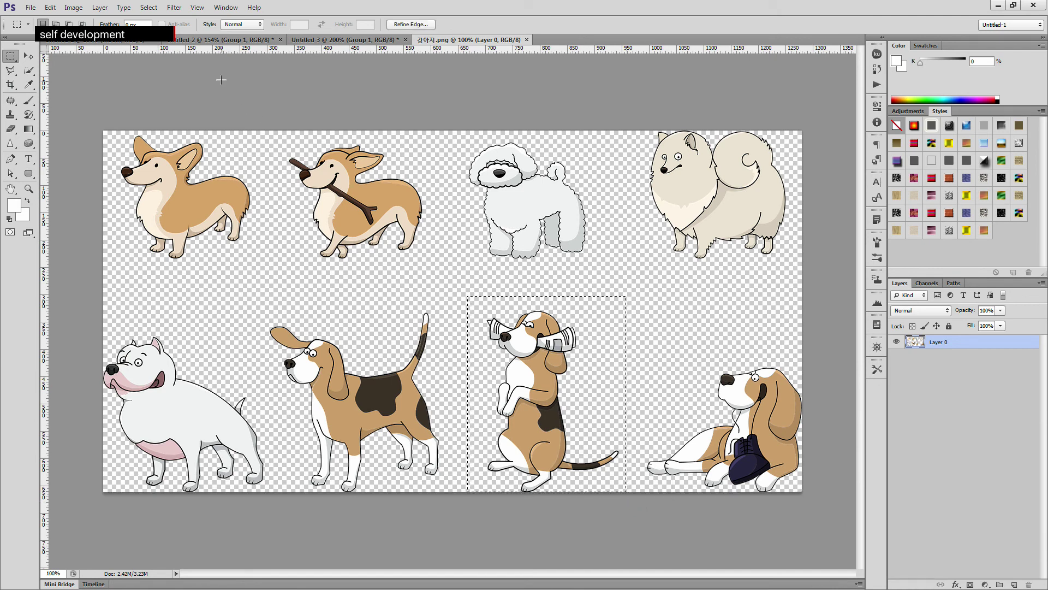
click(239, 43)
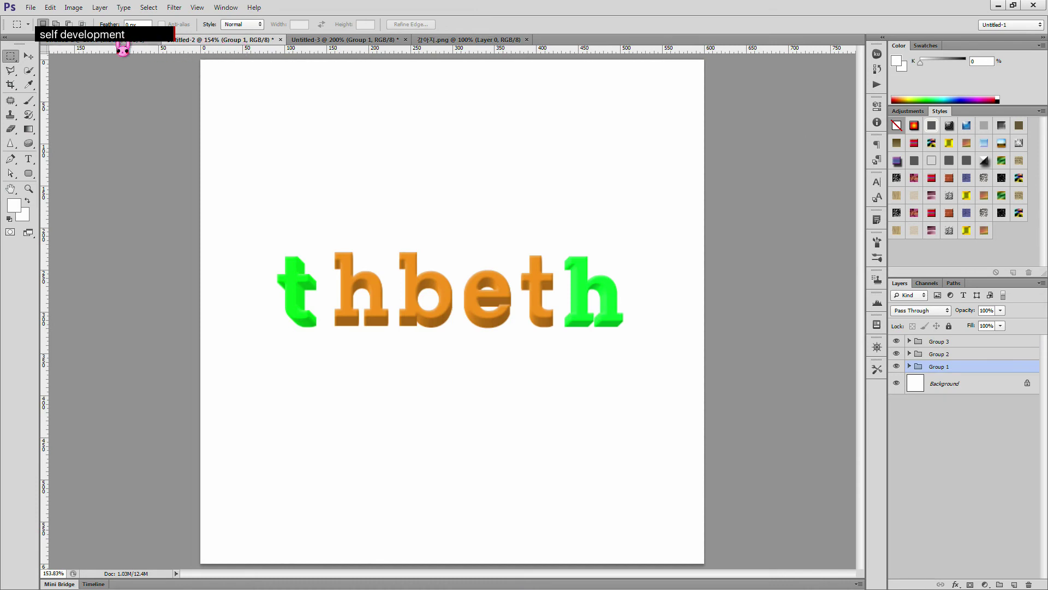
click(123, 42)
click(357, 43)
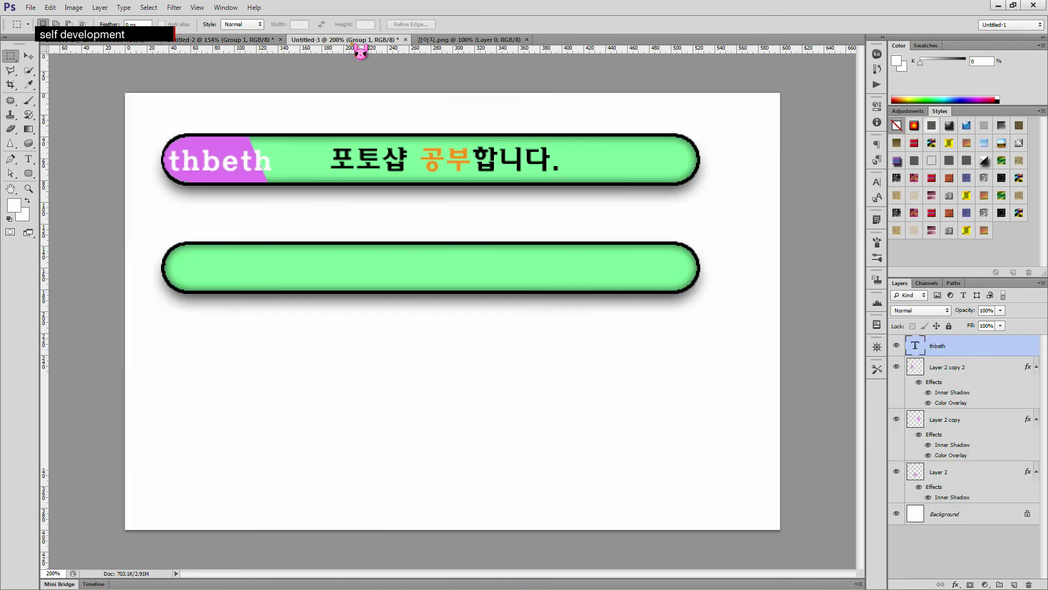
key(ctrl+v)
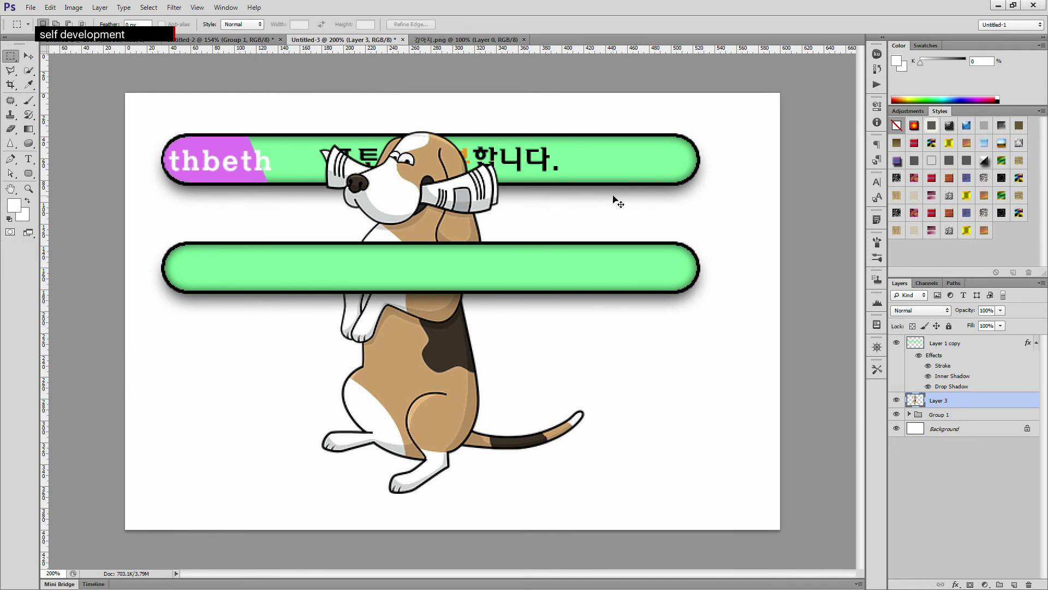
- Scale the pasted beagle down to about 37.6%, keeping it in the white area below the bars
key(ctrl+t)
drag(319, 127, 484, 357)
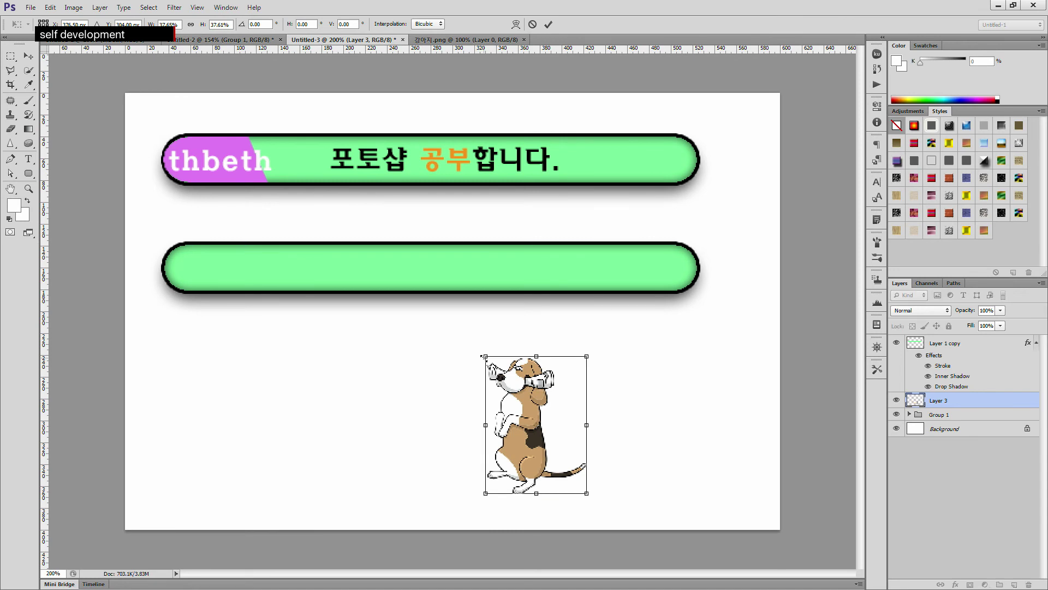
key(Return)
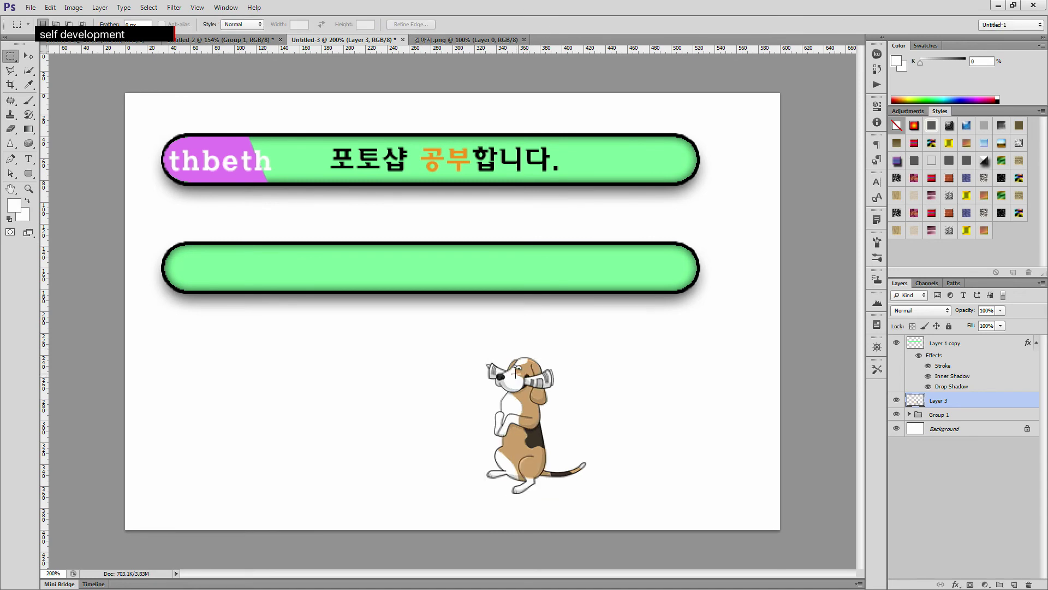
- Move Group 1 and the plain green bar down together so the lower bar overlaps the beagle
click(944, 415)
click(896, 343)
click(896, 342)
click(947, 342)
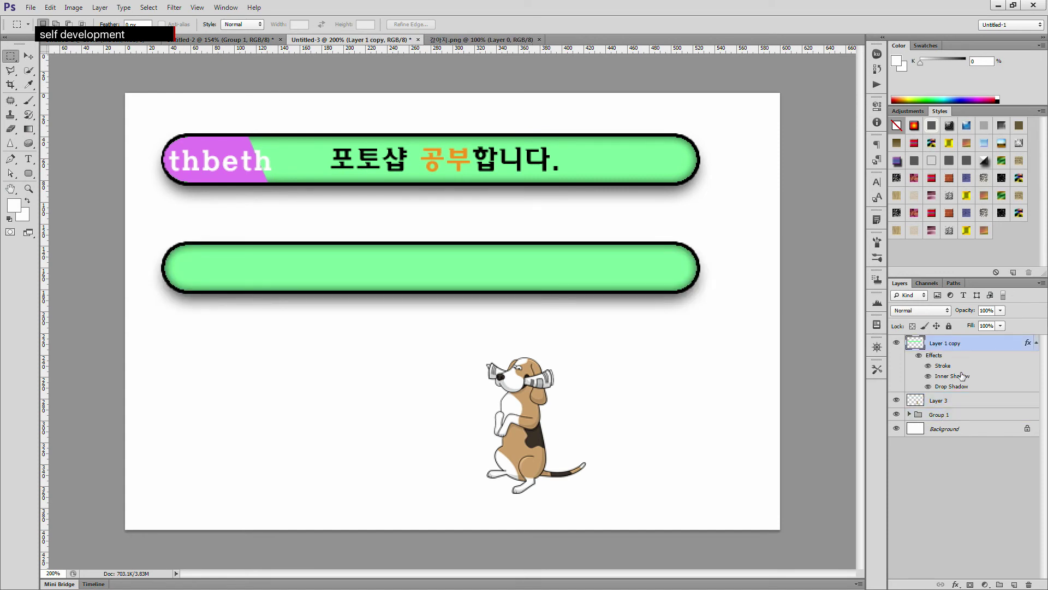
ctrl+click(945, 418)
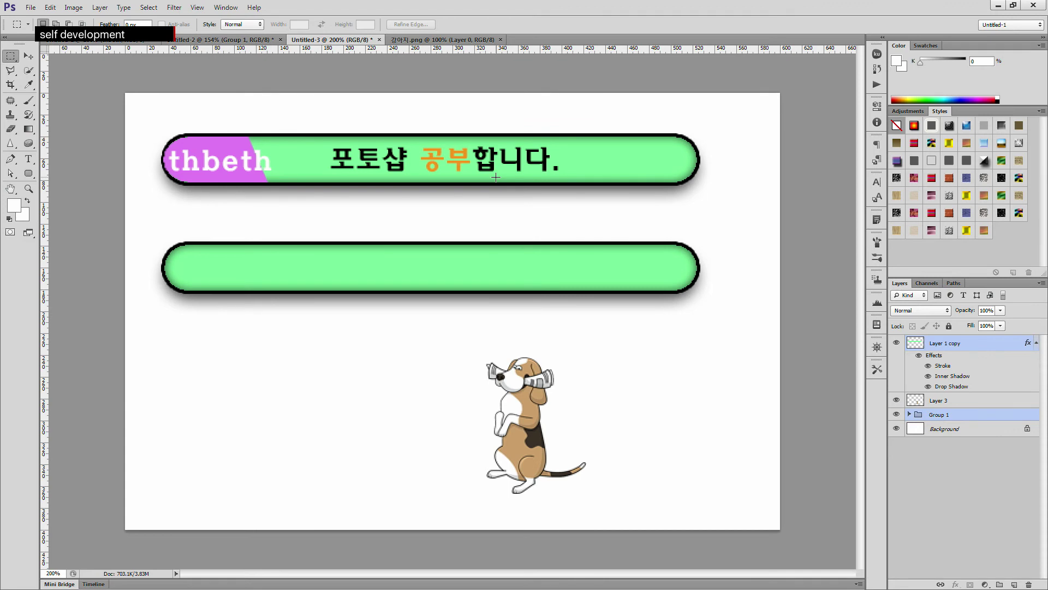
click(29, 56)
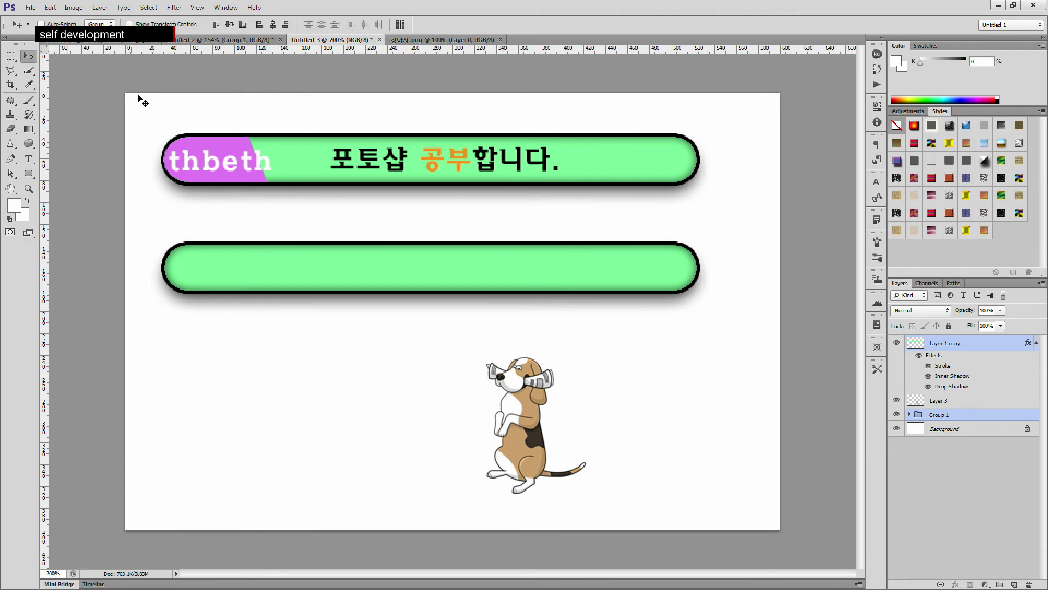
drag(619, 174, 630, 275)
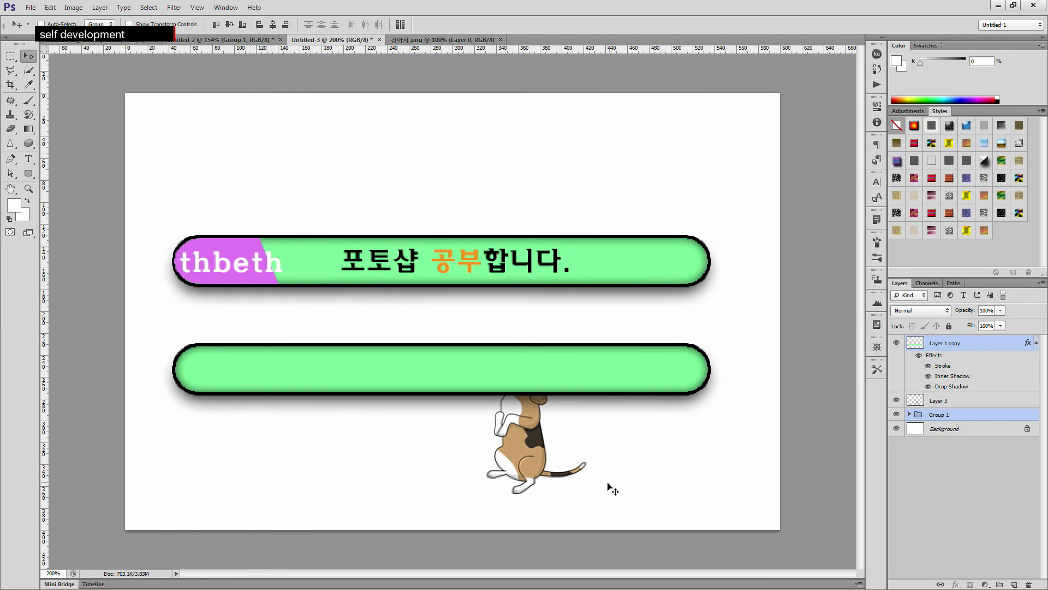
- Move the beagle onto the right end of the upper bar and rename its layer 강아지
ctrl+click(522, 464)
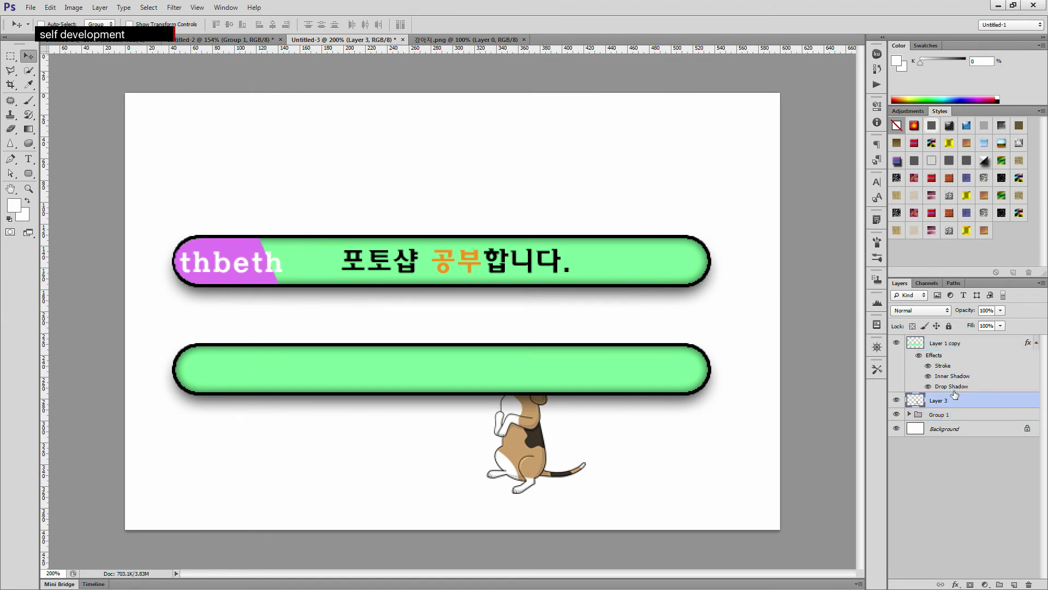
drag(529, 453, 649, 241)
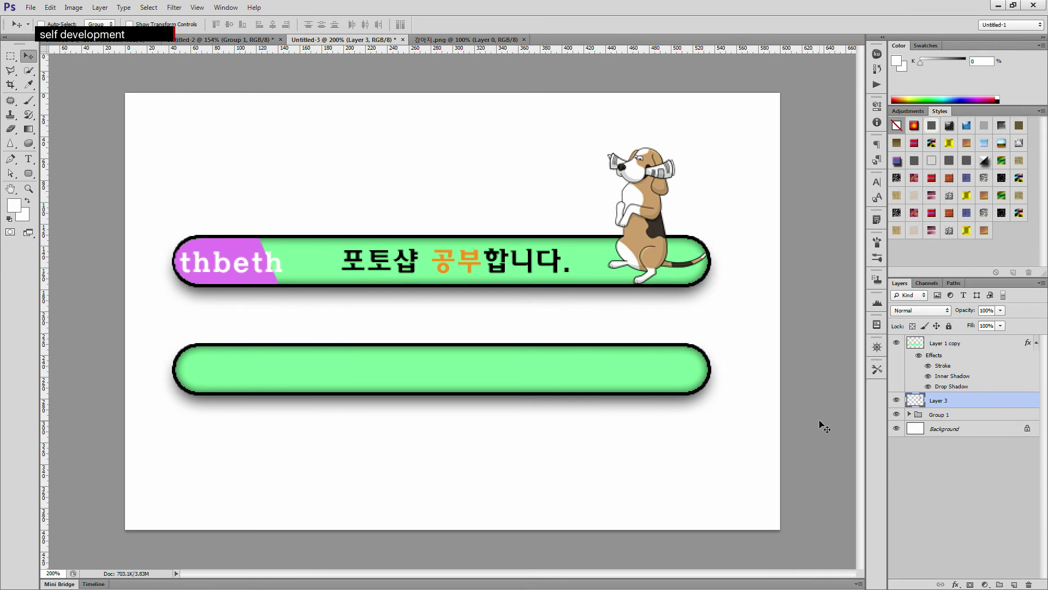
double_click(935, 400)
text(ㄱ)
text(강아지)
key(Return)
- Move the 강아지 layer into Group 1 as its topmost layer and collapse the group
drag(941, 403, 945, 414)
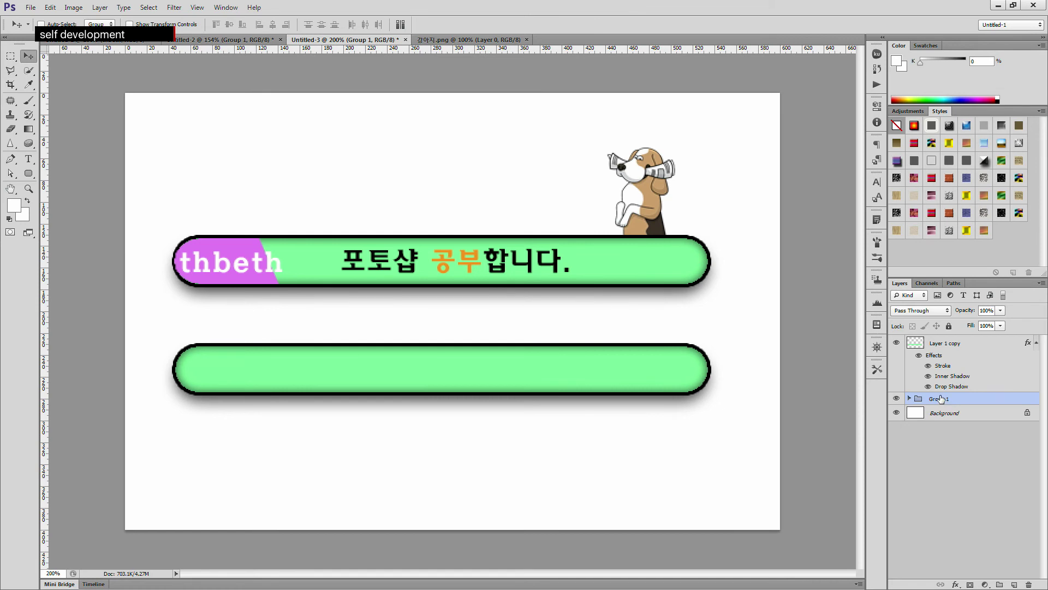
click(910, 399)
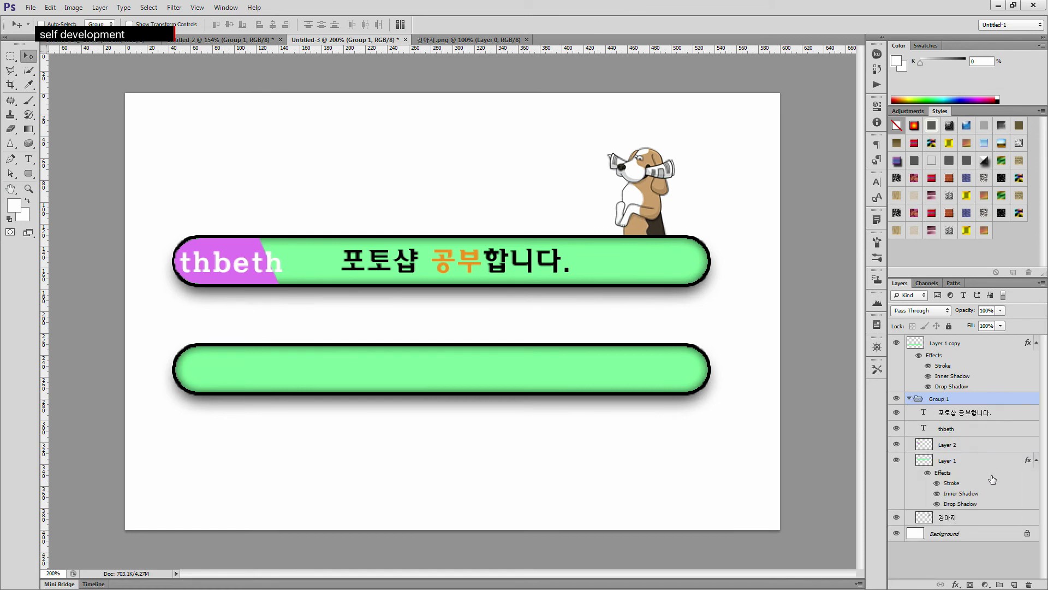
drag(956, 519, 950, 411)
click(943, 399)
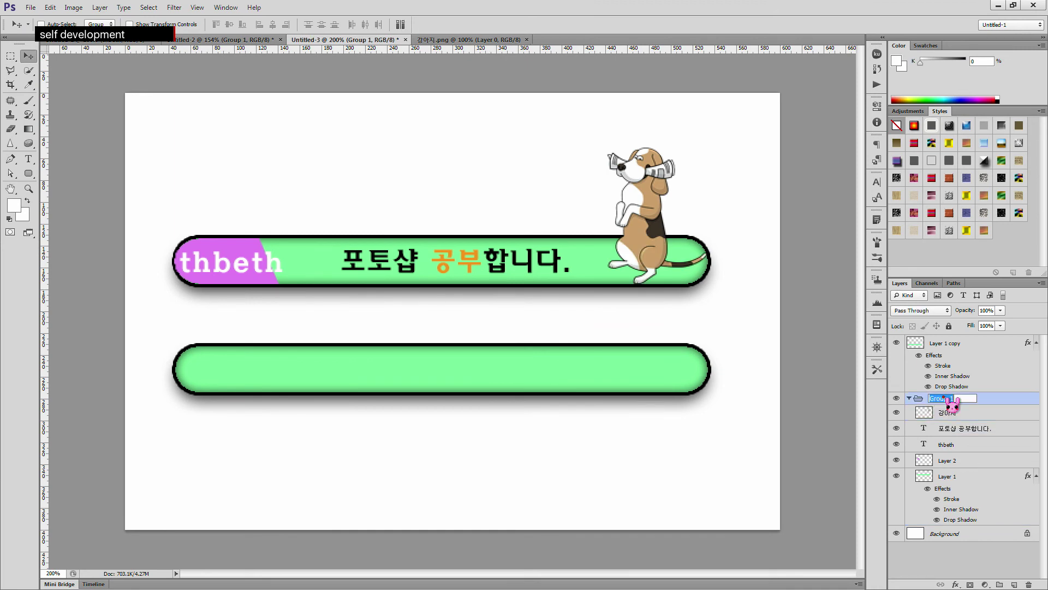
click(910, 399)
- Duplicate the plain green bar and place the copy below it as a third bar
click(935, 345)
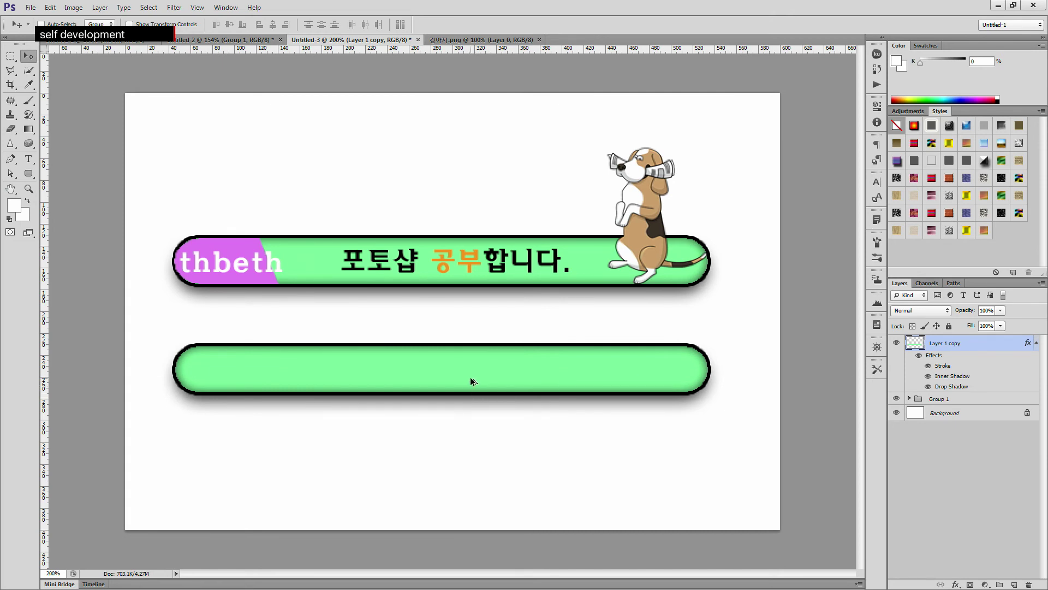
drag(473, 381, 479, 477)
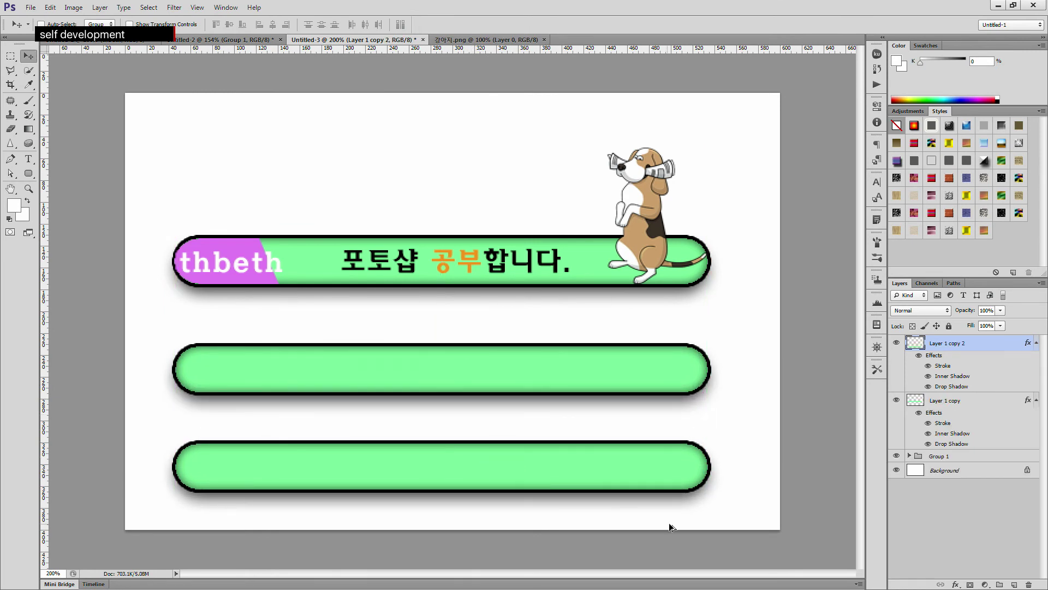
- Nudge all three bars upward together with the beagle until its head nears the canvas's upper edge
shift+click(954, 403)
shift+click(958, 461)
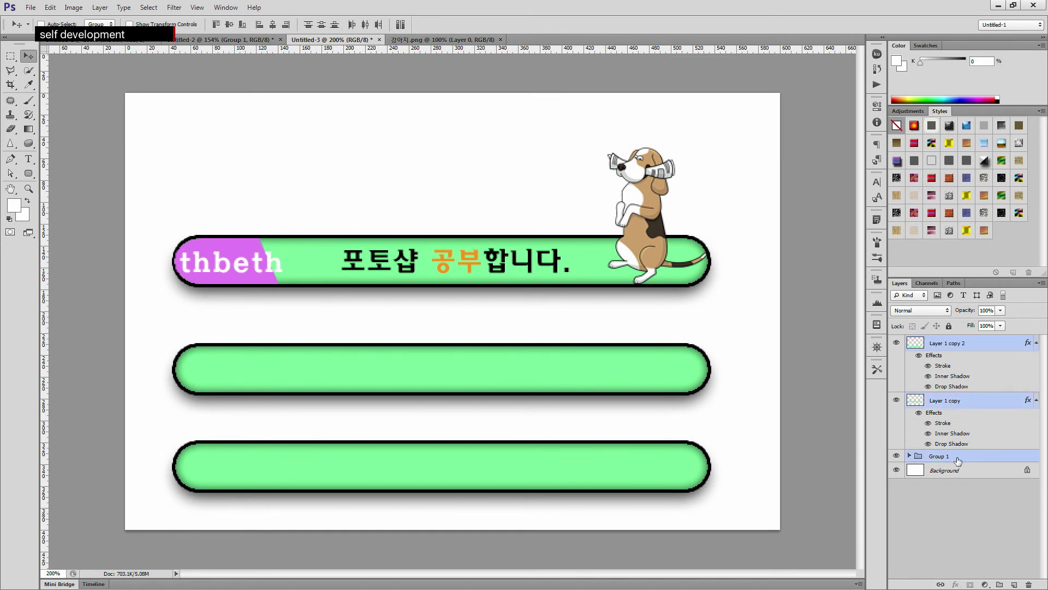
key(Up)
key(Up)
key(Up)
key(Up)
key(Up)
key(Up)
key(Up)
key(Up)
key(Up)
key(Up)
key(Up)
key(Up)
key(Up)
key(Up)
key(Up)
key(Up)
key(Up)
key(Up)
key(Up)
key(Up)
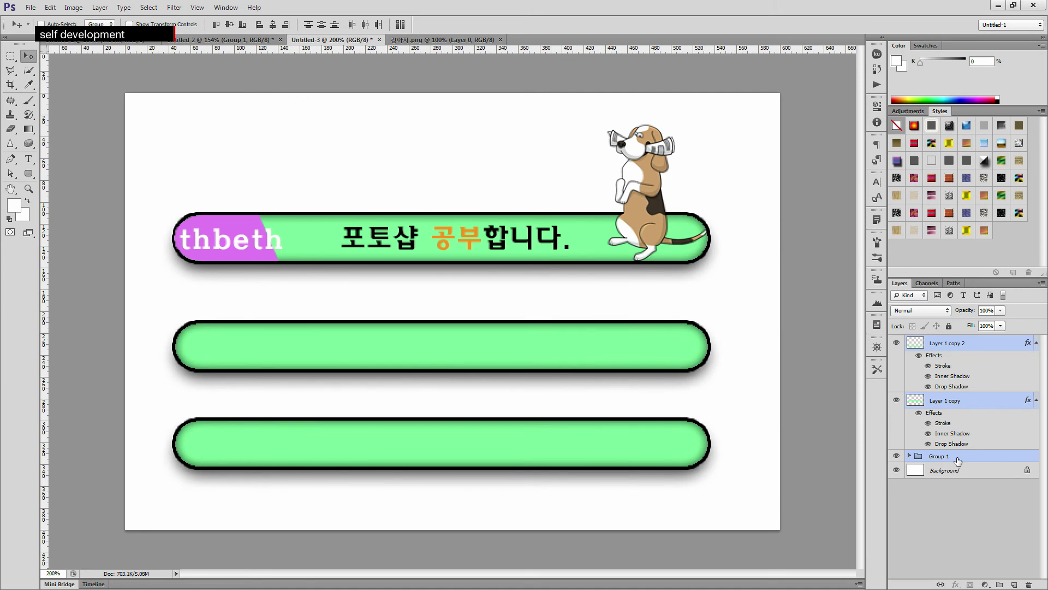
key(Up)
key(Up)
key(Up)
key(Up)
key(Up)
key(Up)
key(Up)
key(Up)
key(Up)
key(Up)
key(Up)
key(Up)
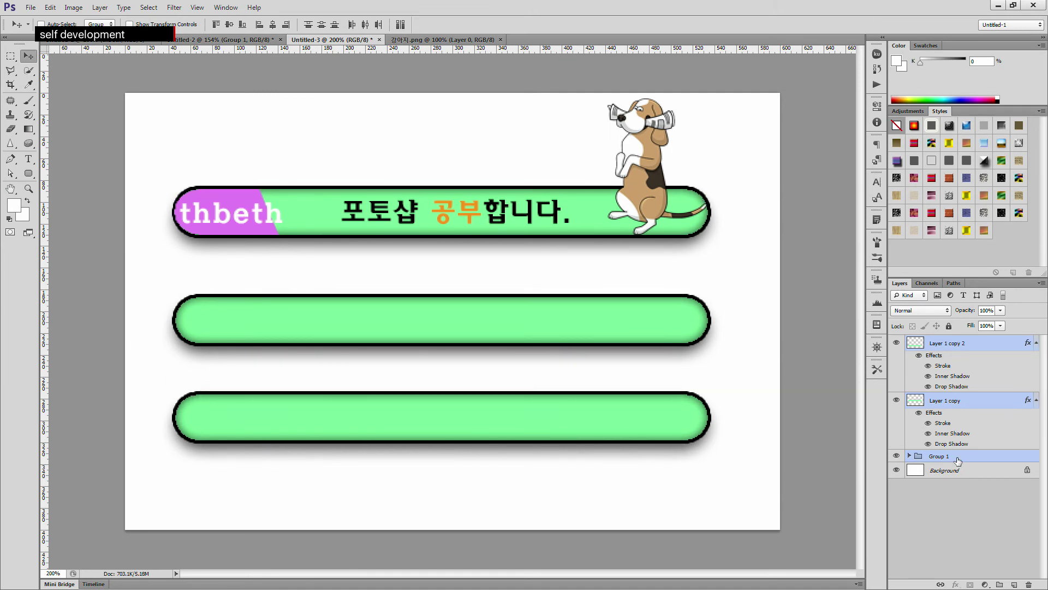
- Remove all layer effects from the lowest bar, Layer 1 copy 2
click(950, 402)
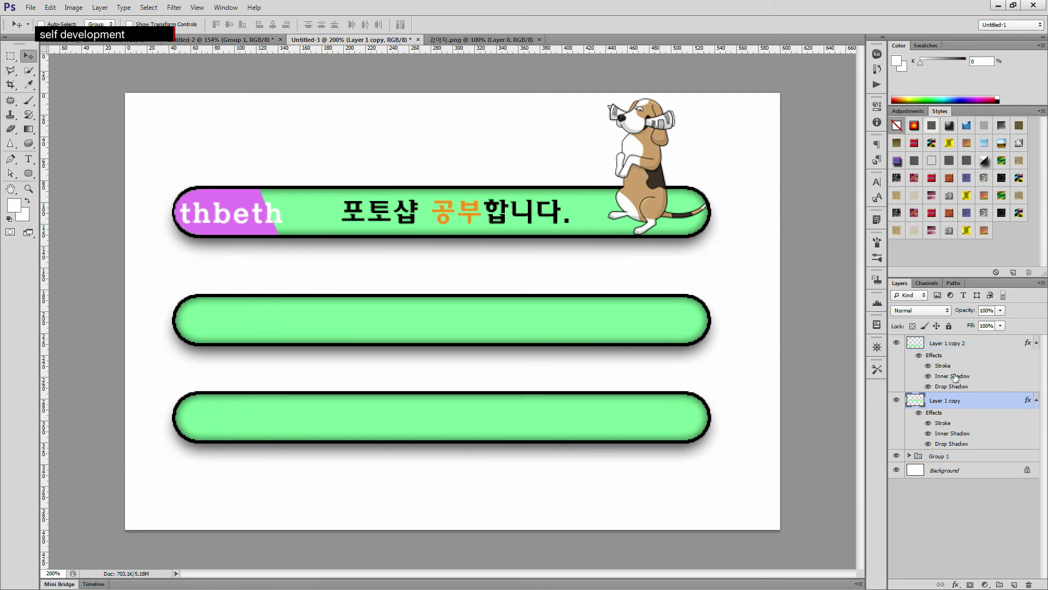
click(896, 343)
click(896, 342)
click(948, 345)
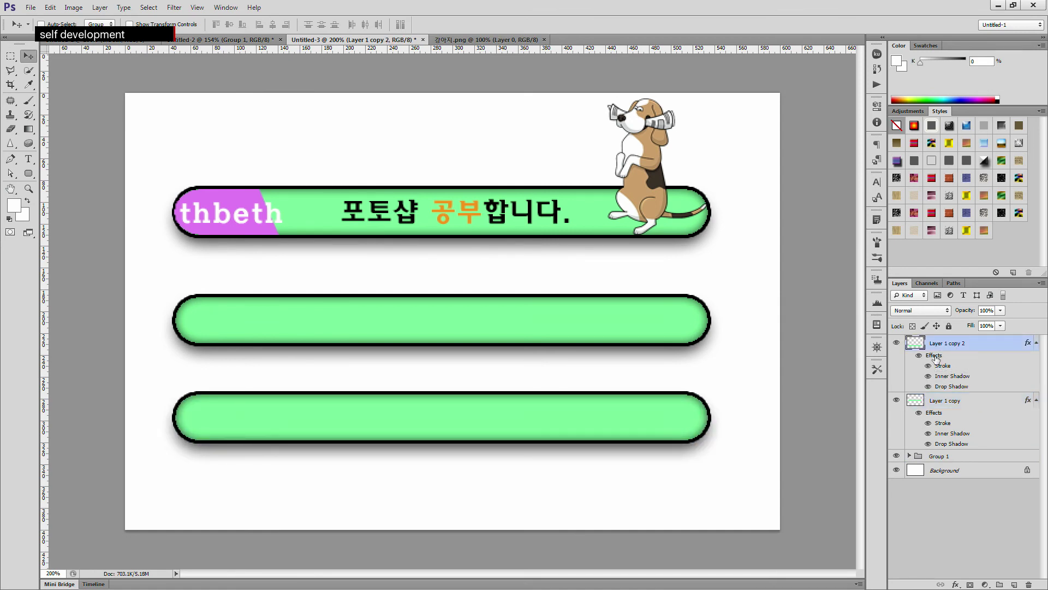
mouse_move(937, 358)
mouse_down()
mouse_move(1012, 487)
mouse_move(1031, 584)
mouse_up()
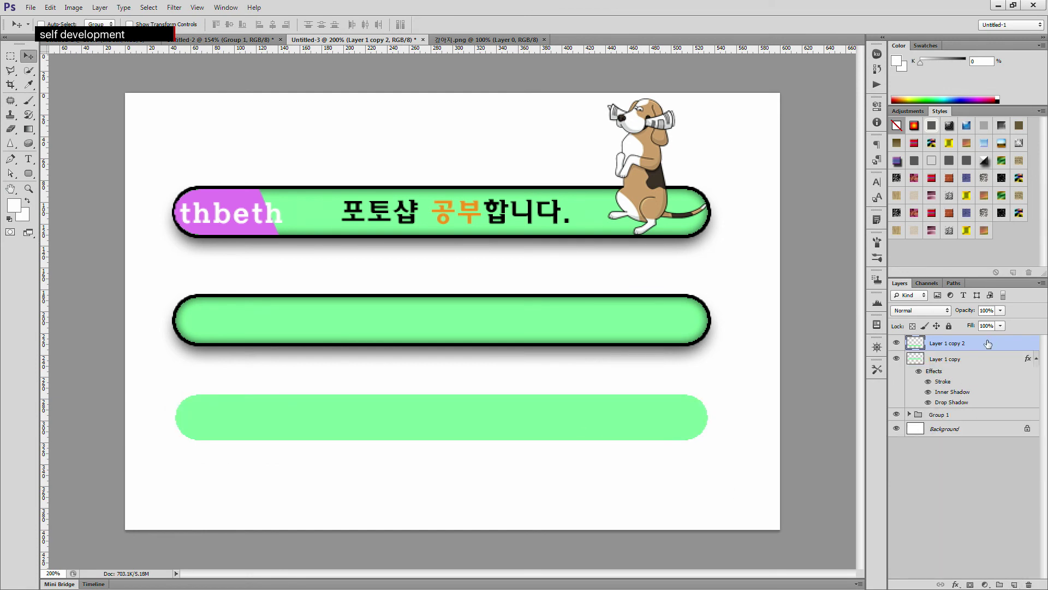
- Try a range of preset layer styles on the lowest bar, ending with the beige paper texture
click(915, 128)
click(932, 127)
click(962, 160)
click(988, 163)
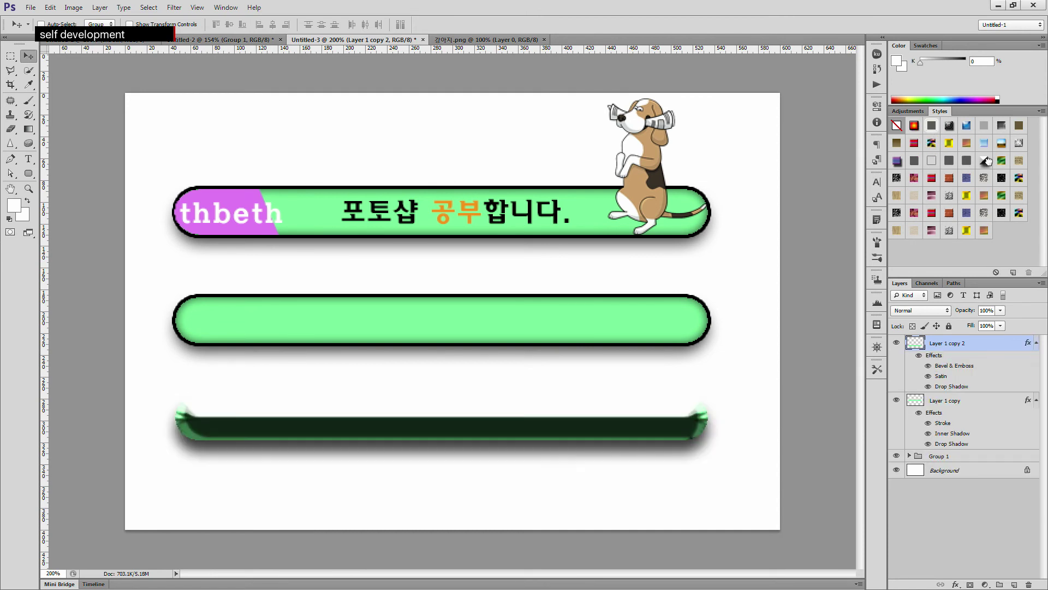
click(1002, 162)
click(1019, 161)
click(1018, 177)
click(1019, 199)
click(1002, 213)
click(983, 219)
click(967, 232)
click(982, 230)
click(931, 227)
click(937, 207)
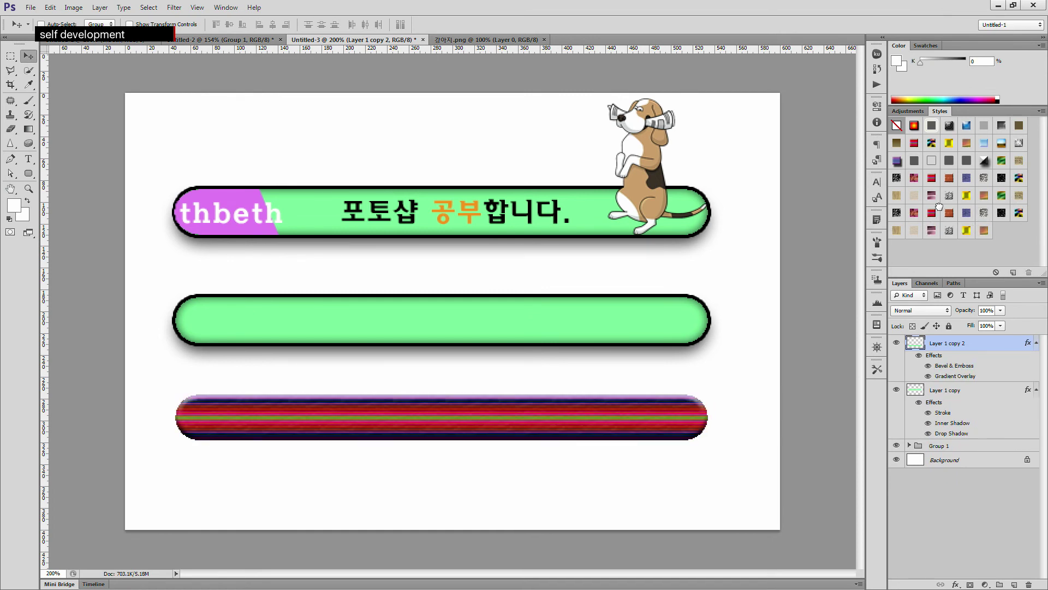
click(899, 193)
click(914, 195)
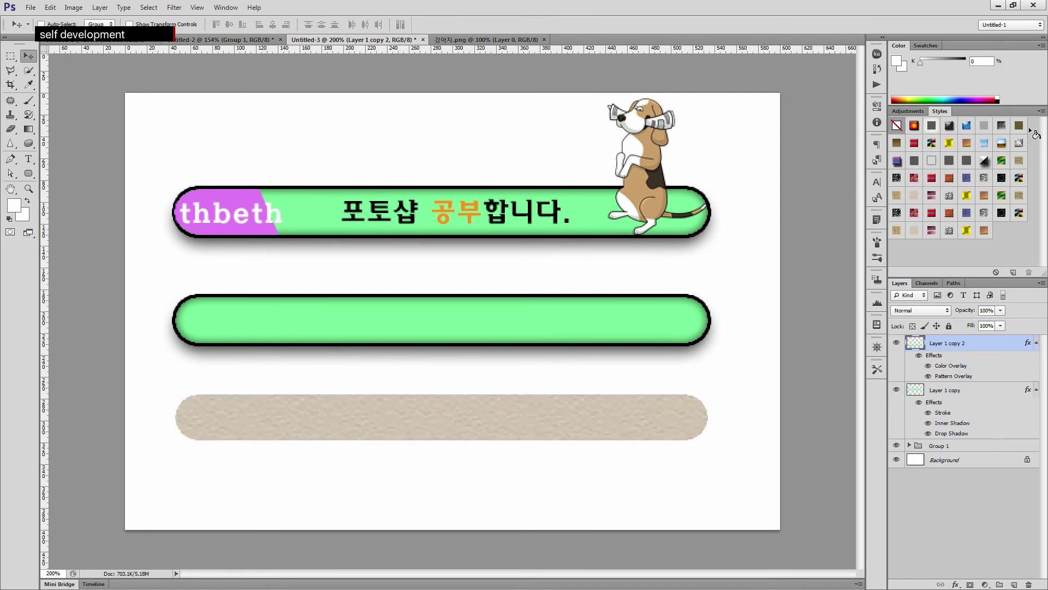
- Append the Buttons style library to the current layer style presets
click(1043, 112)
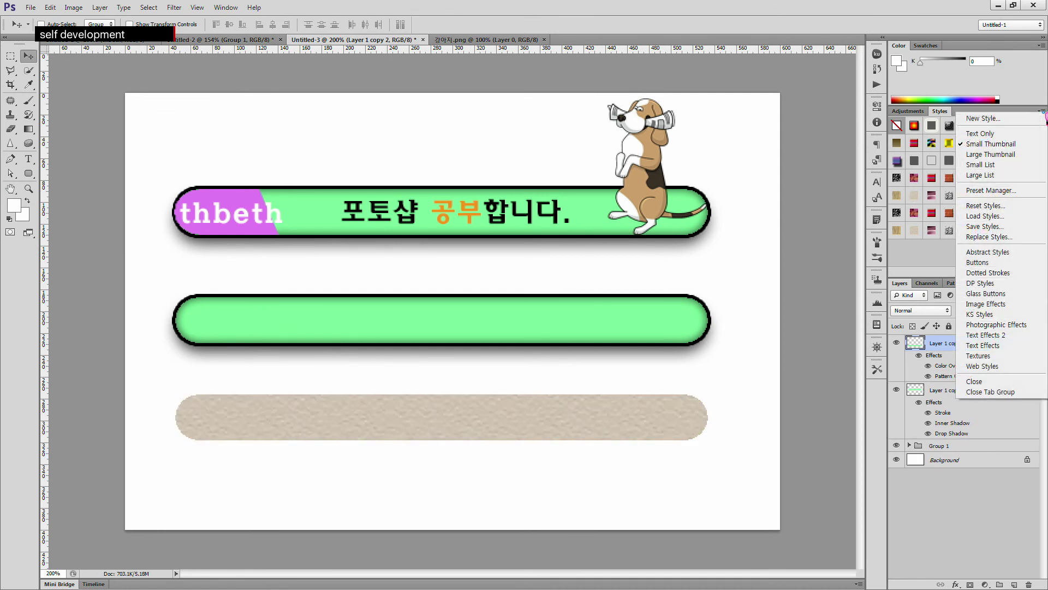
click(1014, 268)
click(582, 226)
click(583, 226)
scroll(984, 144, down, 3)
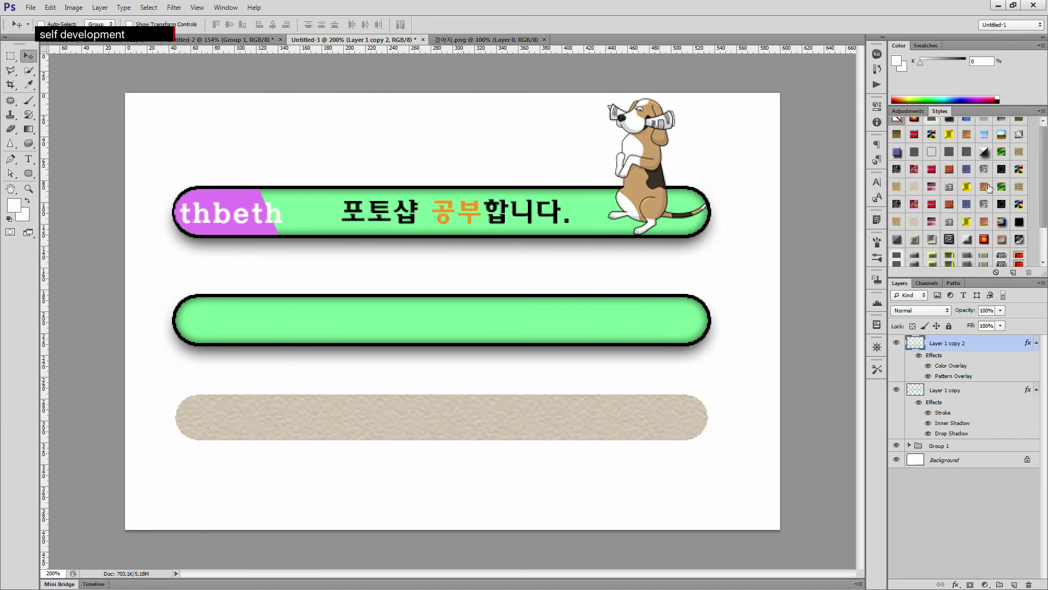
- Try the appended button presets on the lowest bar, ending with the embossed green rock texture
click(998, 192)
click(1016, 191)
click(1016, 205)
click(988, 206)
click(966, 208)
click(945, 214)
click(917, 225)
click(918, 244)
click(910, 261)
click(929, 257)
click(950, 257)
click(972, 257)
click(986, 257)
click(988, 241)
click(1005, 242)
click(1023, 242)
click(1020, 224)
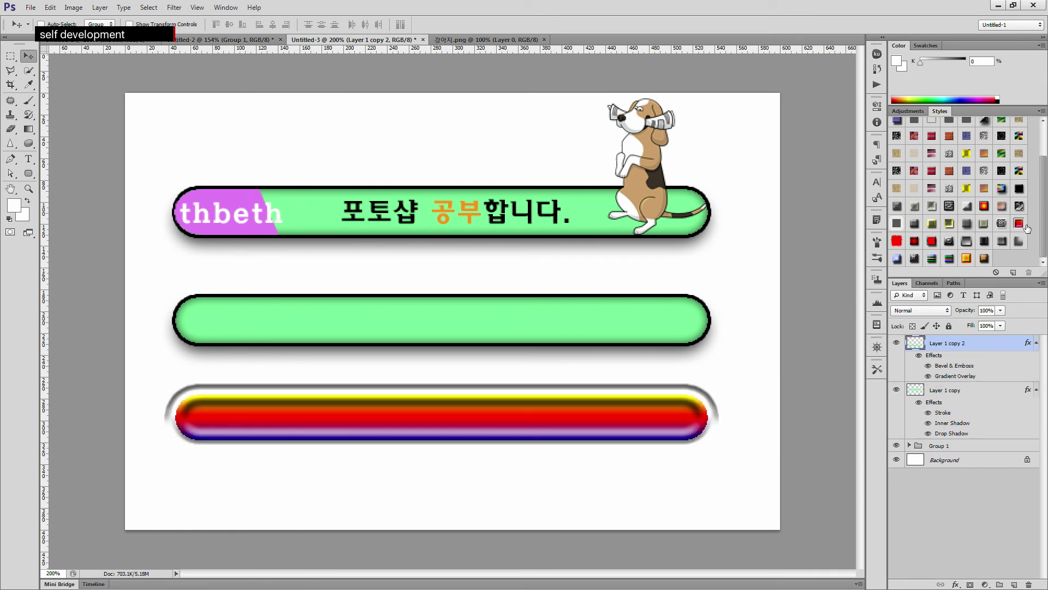
click(1019, 206)
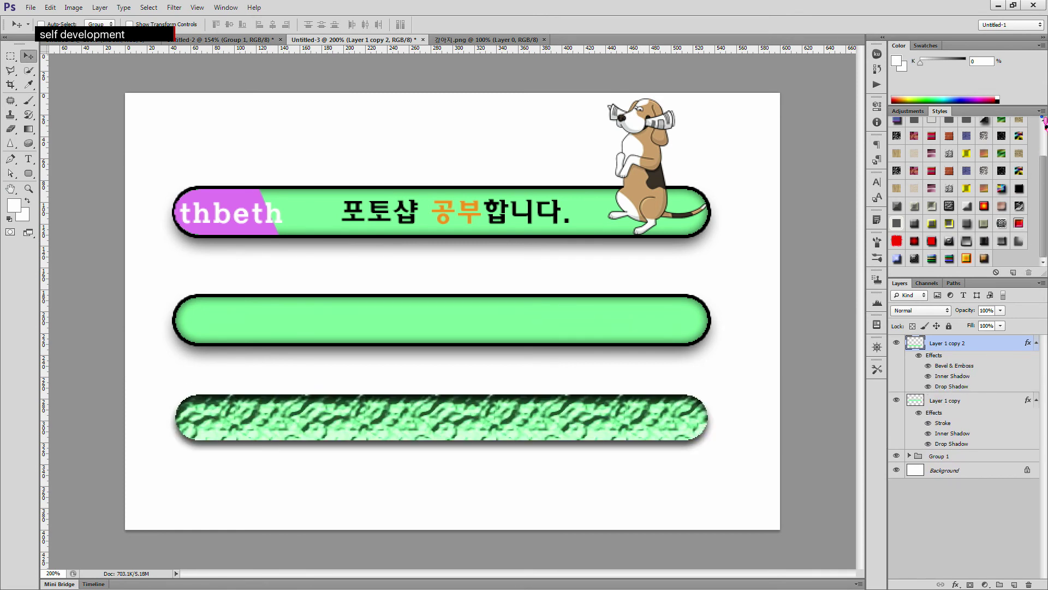
- Append the Glass Buttons style library to the current layer style presets
click(1042, 112)
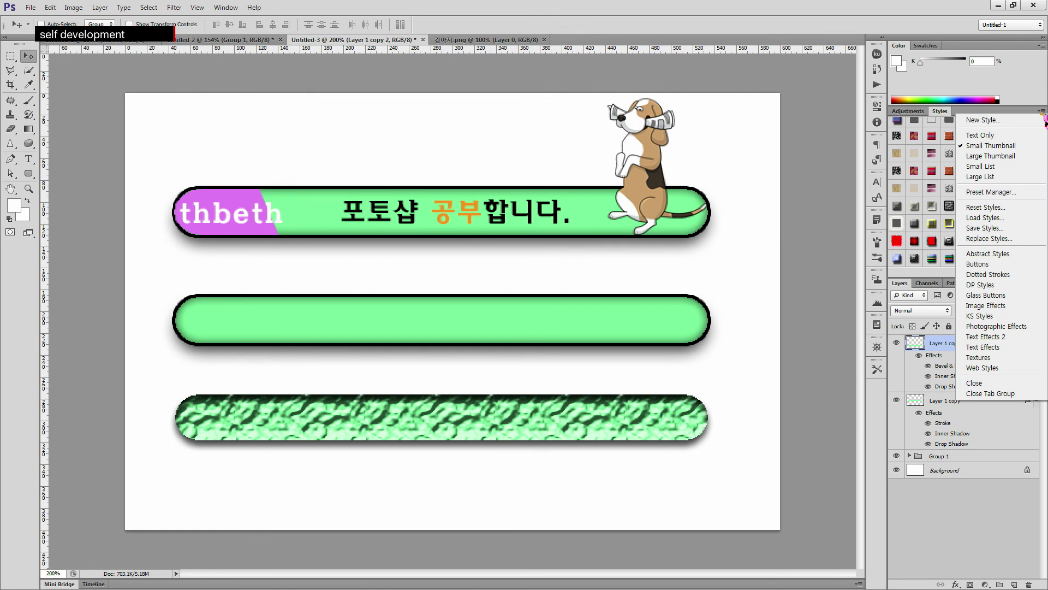
click(1009, 296)
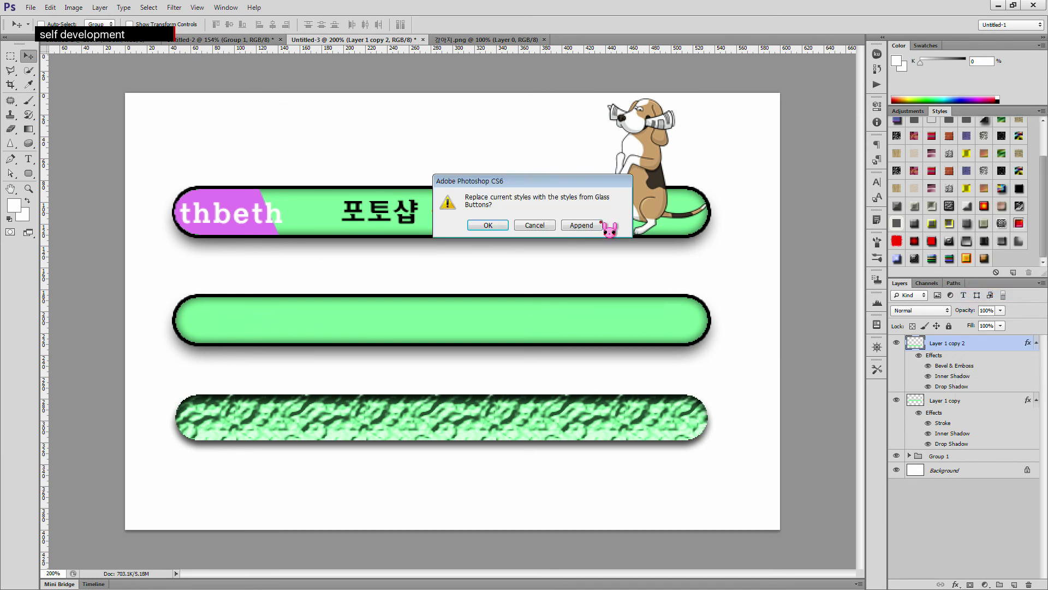
click(628, 256)
scroll(1004, 222, down, 2)
- Try the differently coloured glass button presets on the lowest bar, ending with the yellow-green glass
click(1002, 224)
click(1019, 224)
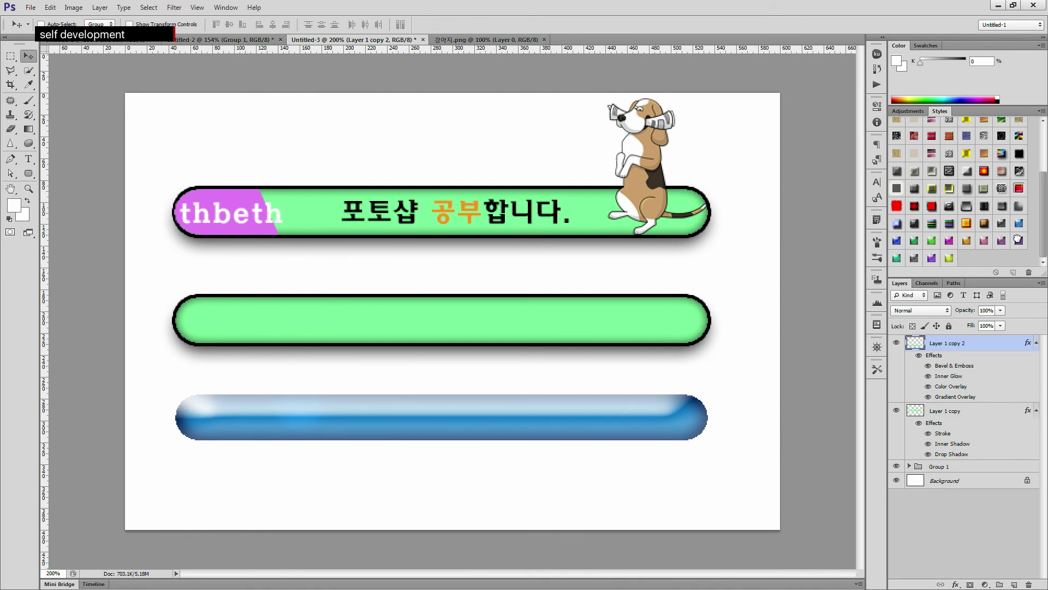
click(1018, 240)
click(1002, 241)
click(967, 241)
click(950, 241)
click(932, 240)
click(899, 241)
click(914, 257)
click(932, 258)
click(950, 257)
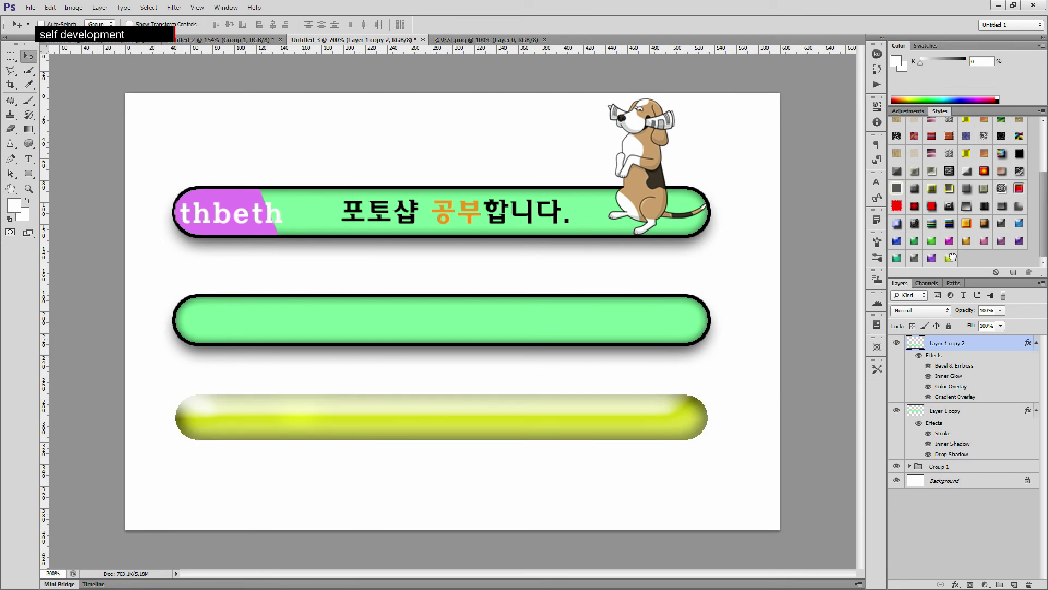
- Append the Web Styles library to the current layer style presets
click(1041, 111)
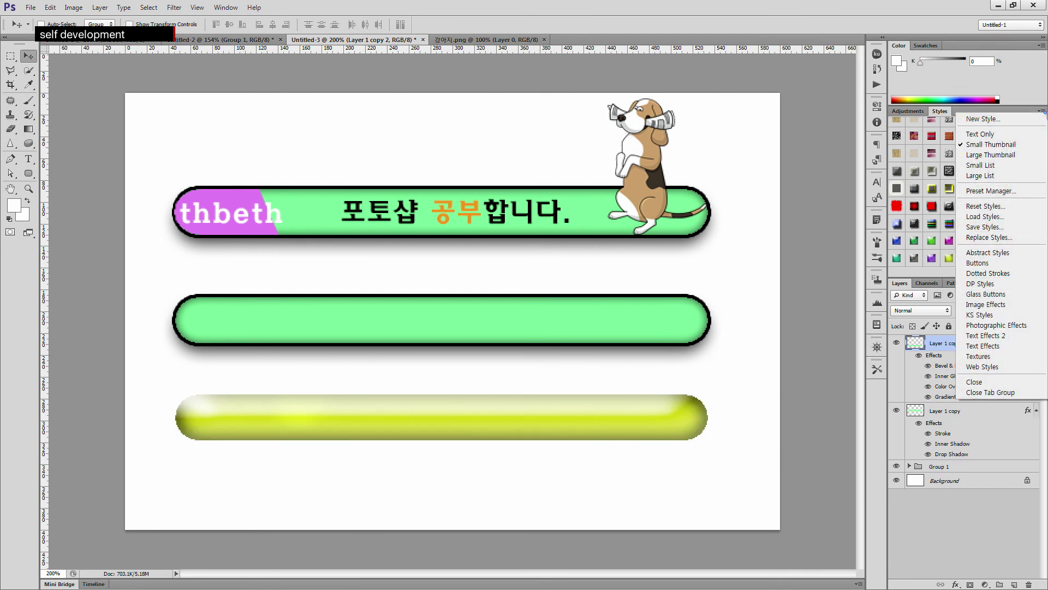
click(1024, 367)
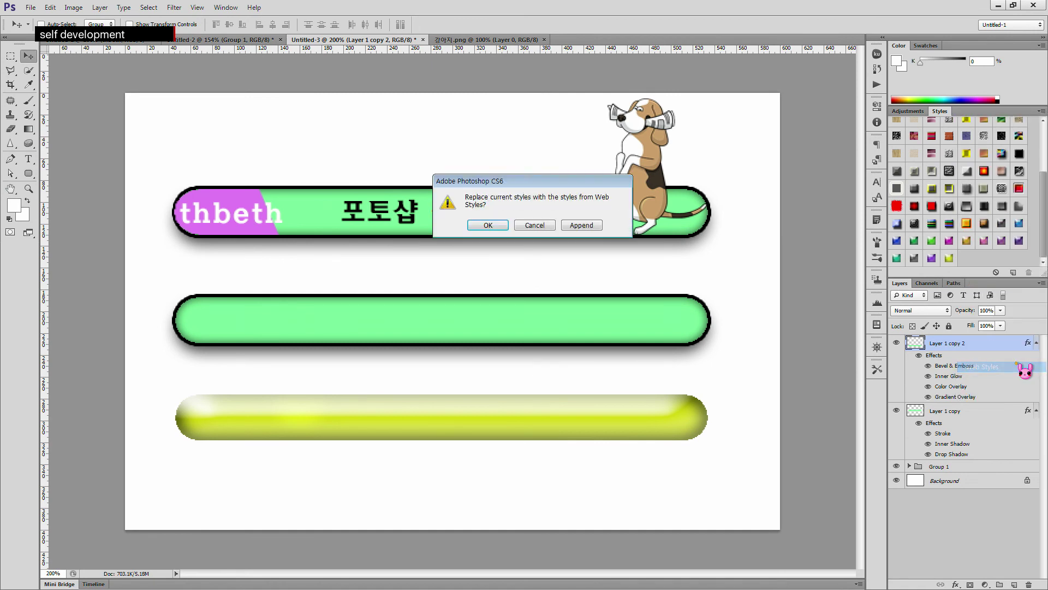
click(582, 225)
scroll(972, 199, down, 3)
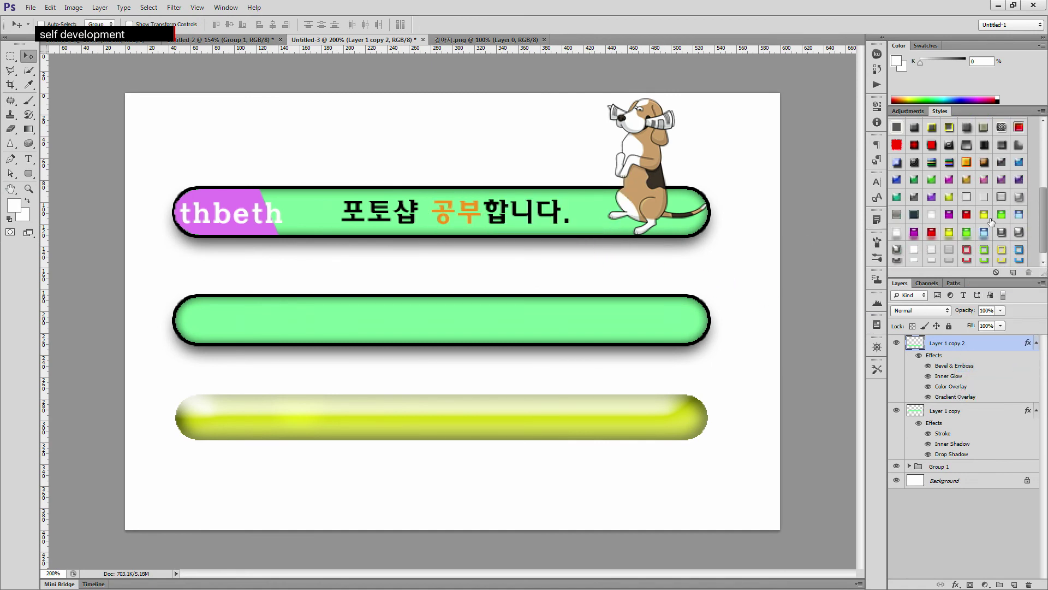
- Try the appended web style presets on the lowest bar, ending with the glossy silver chrome style
click(967, 189)
click(984, 188)
click(1002, 189)
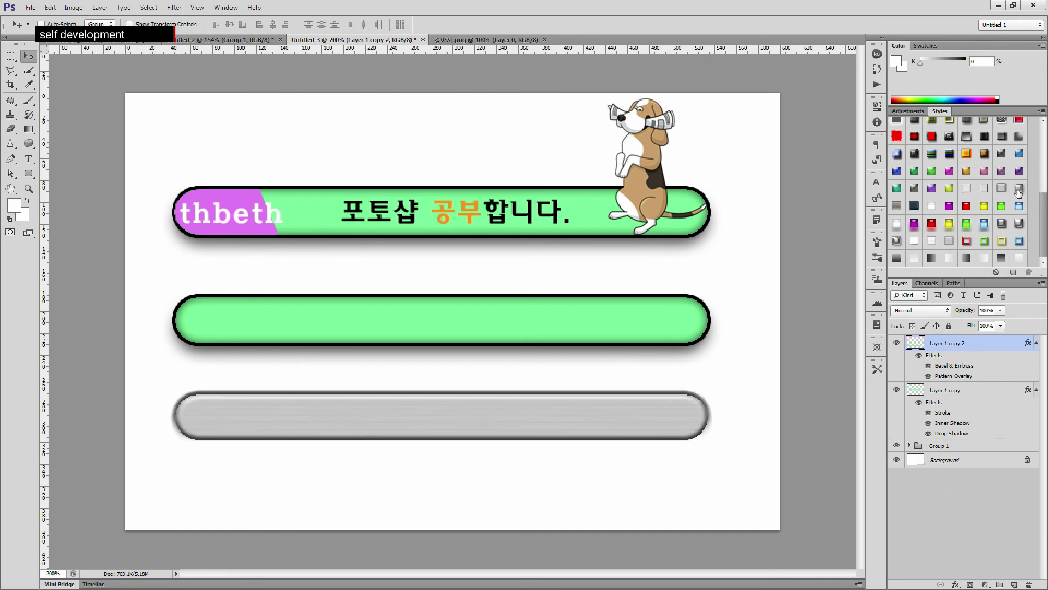
click(1019, 189)
click(1019, 205)
click(1001, 205)
click(982, 207)
click(966, 206)
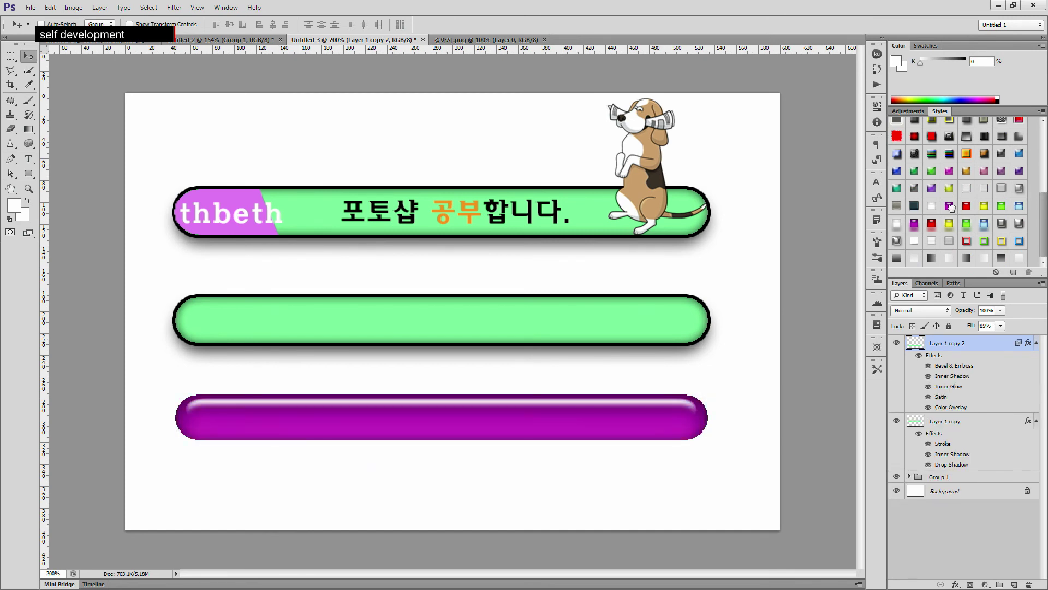
click(933, 208)
click(916, 226)
click(931, 228)
click(950, 228)
click(980, 228)
click(1015, 227)
click(1019, 241)
click(987, 257)
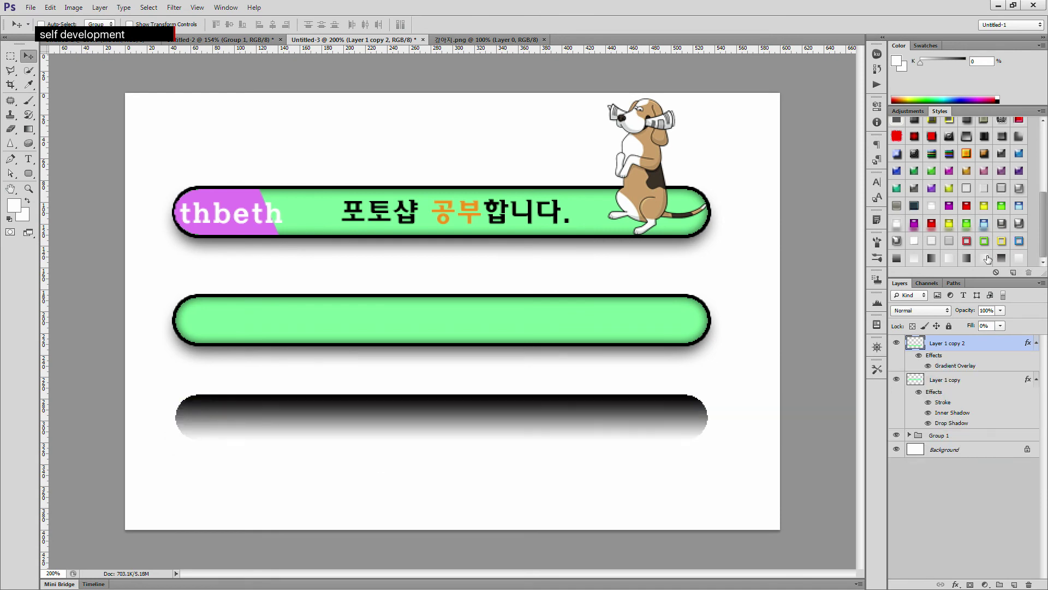
click(967, 263)
click(1002, 255)
click(915, 255)
click(896, 240)
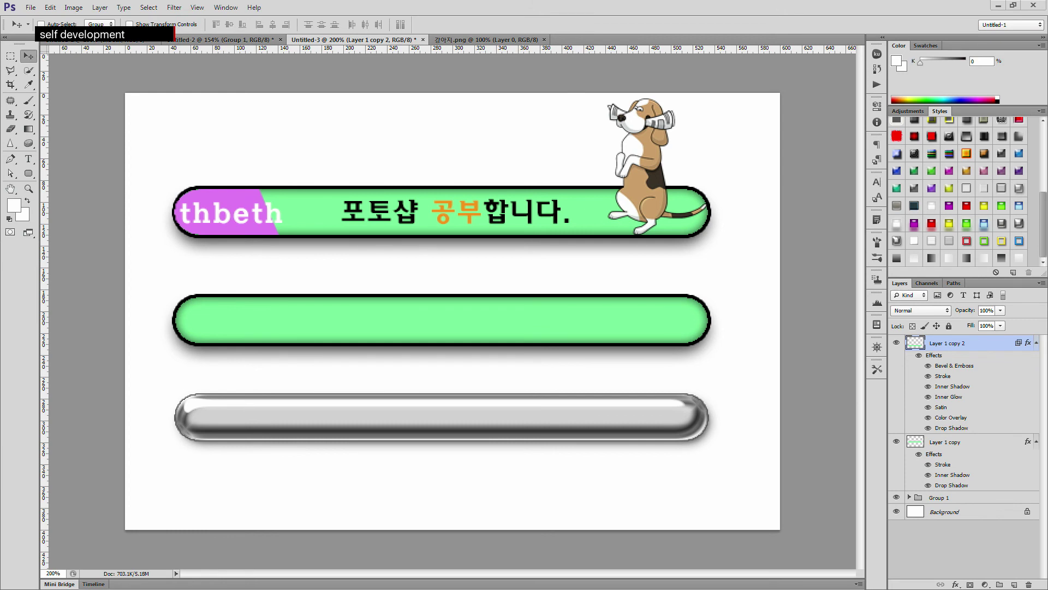
click(29, 174)
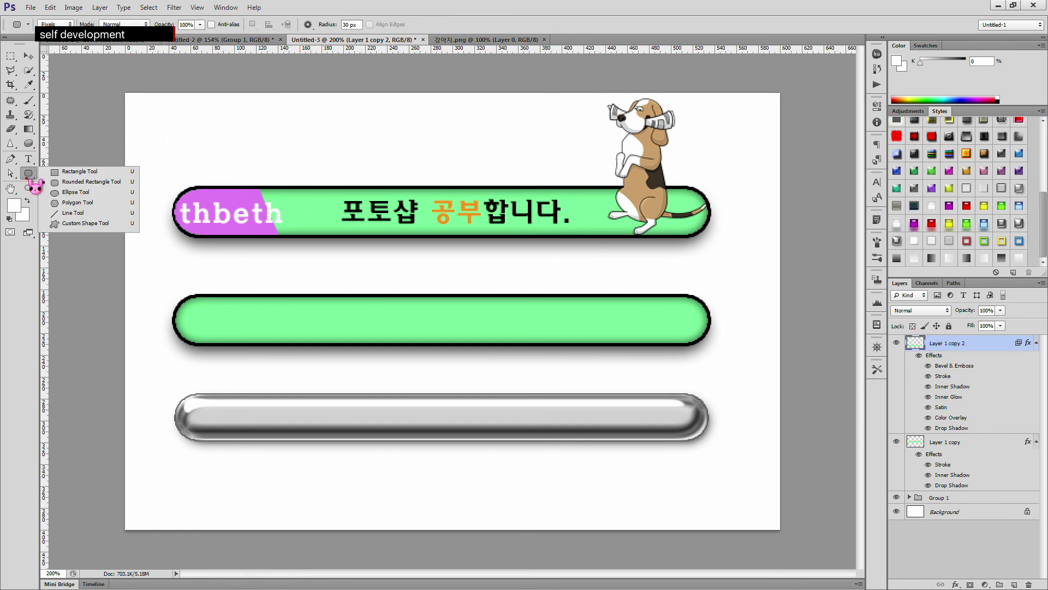
click(117, 182)
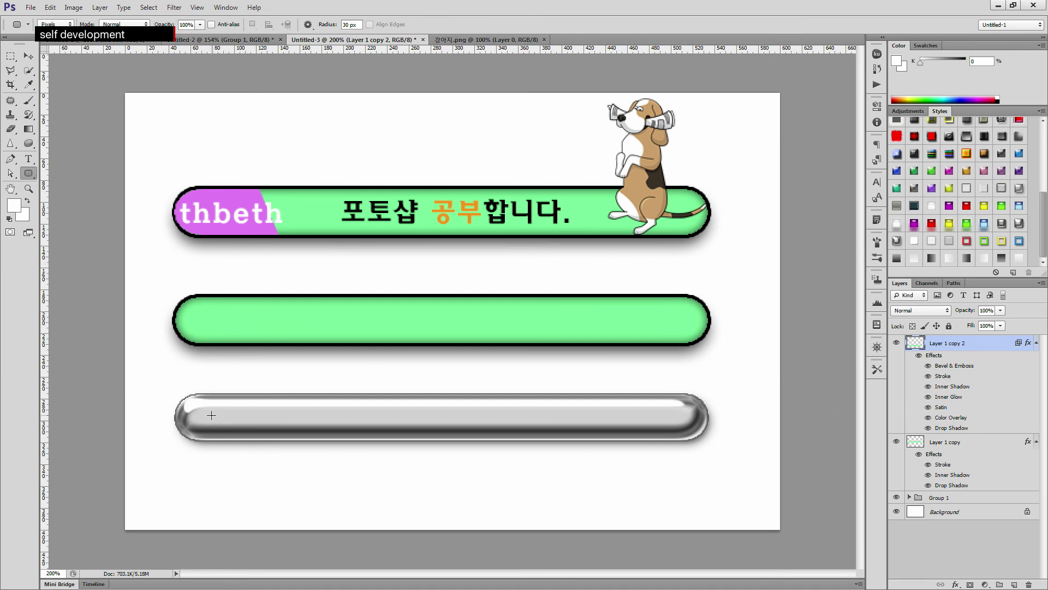
mouse_move(211, 415)
mouse_down()
mouse_move(221, 431)
mouse_move(267, 437)
mouse_up()
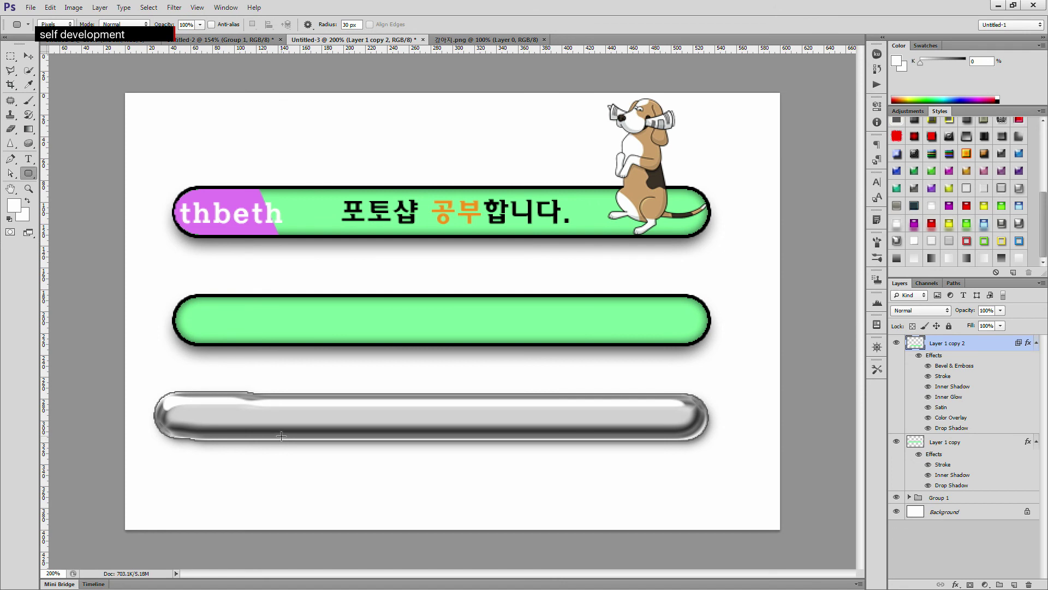
key(ctrl+z)
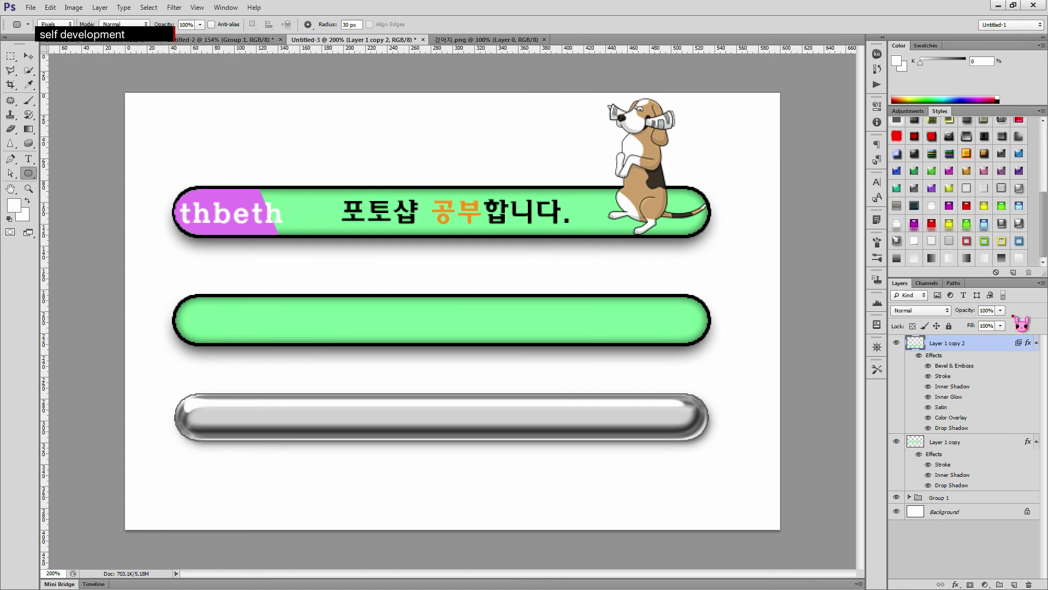
- Add an empty layer above the silver bar's layer, group the two layers, and make the empty layer active inside the group
click(1015, 584)
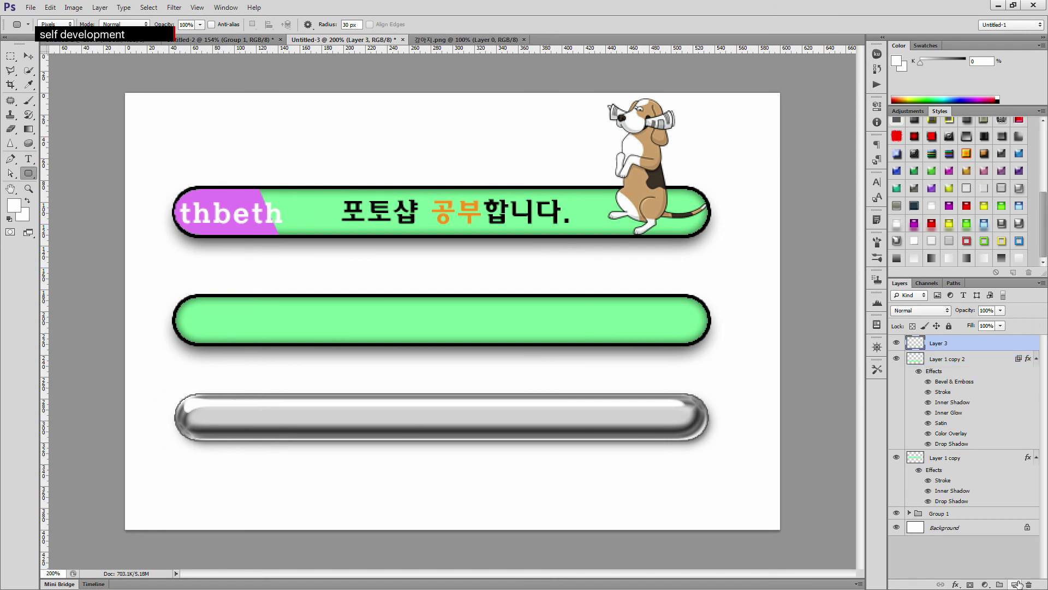
shift+click(954, 359)
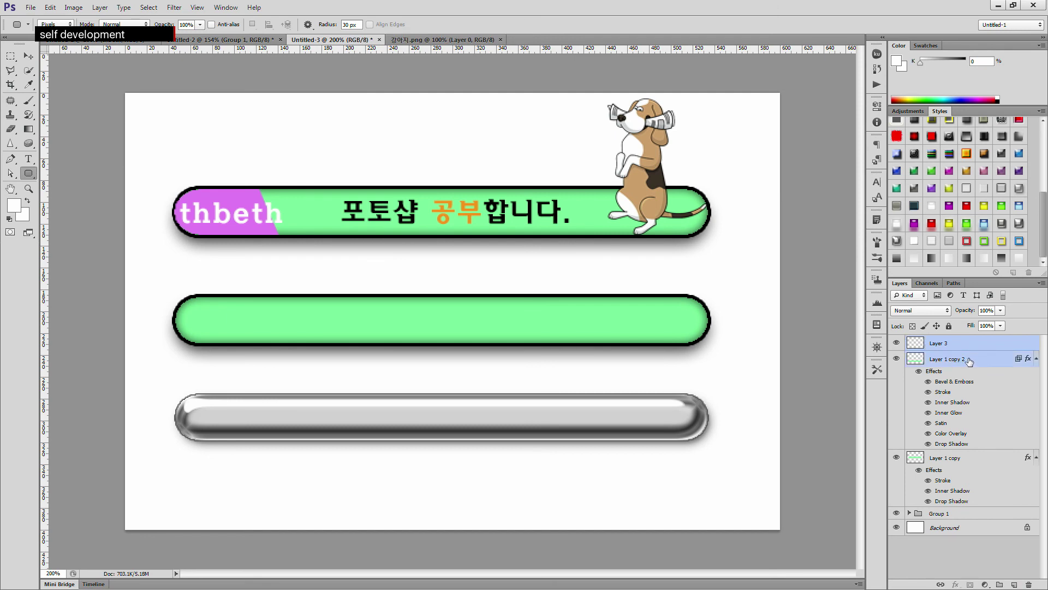
key(ctrl+g)
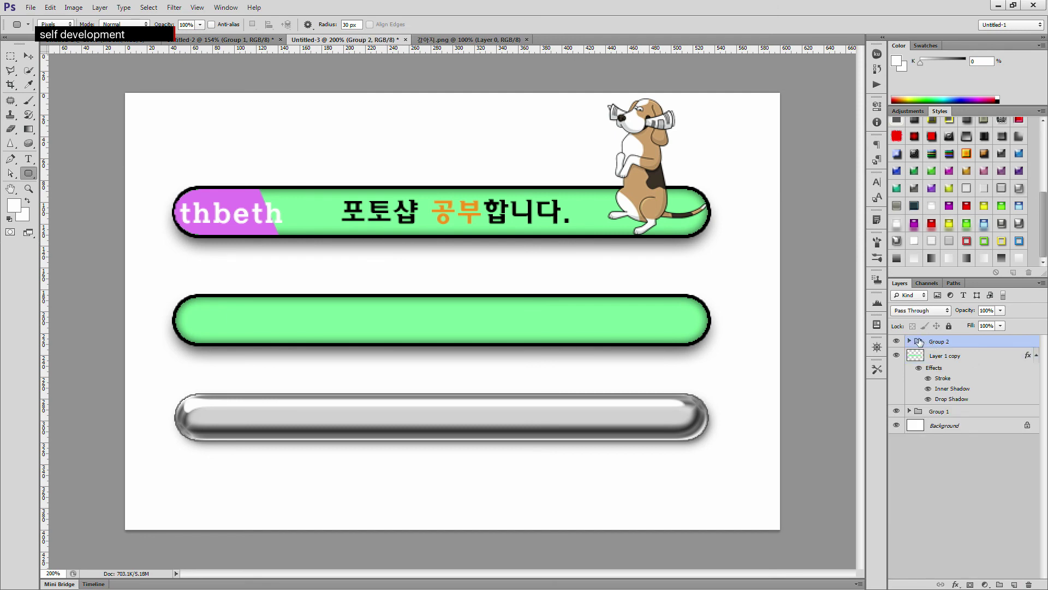
click(910, 341)
click(949, 361)
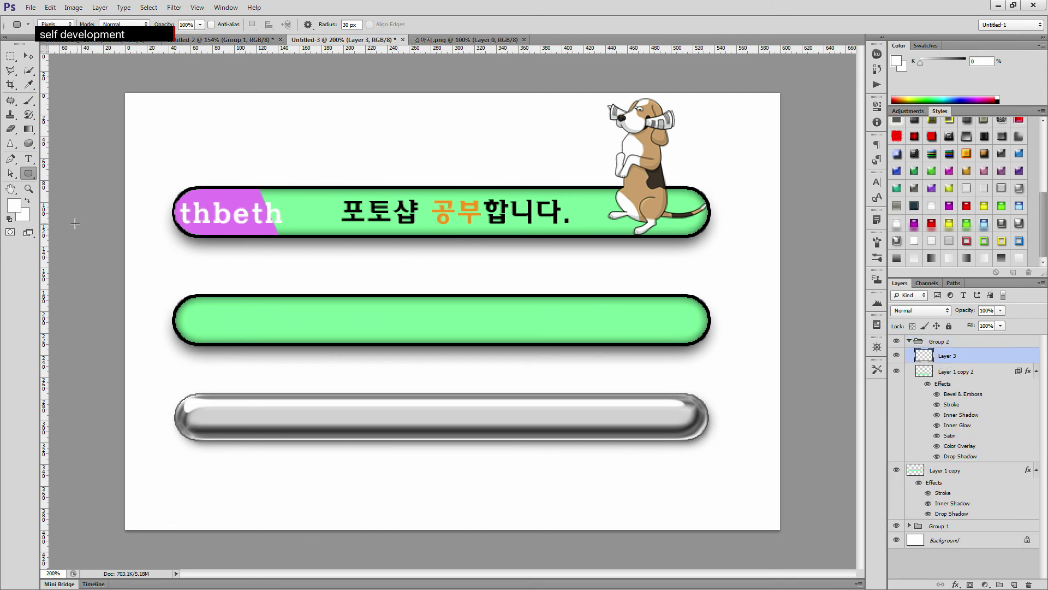
click(18, 208)
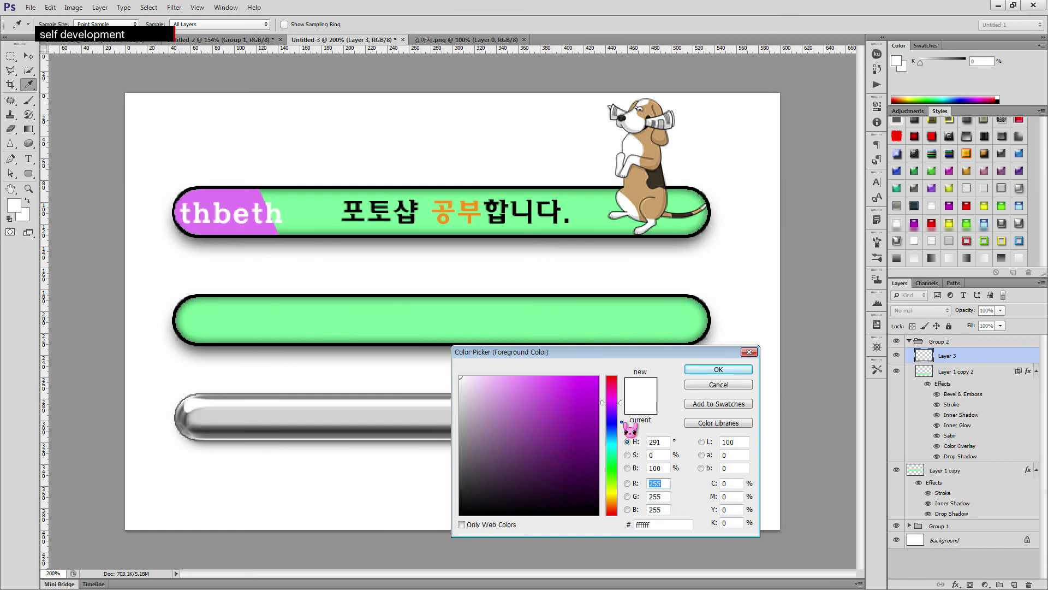
drag(553, 387, 540, 385)
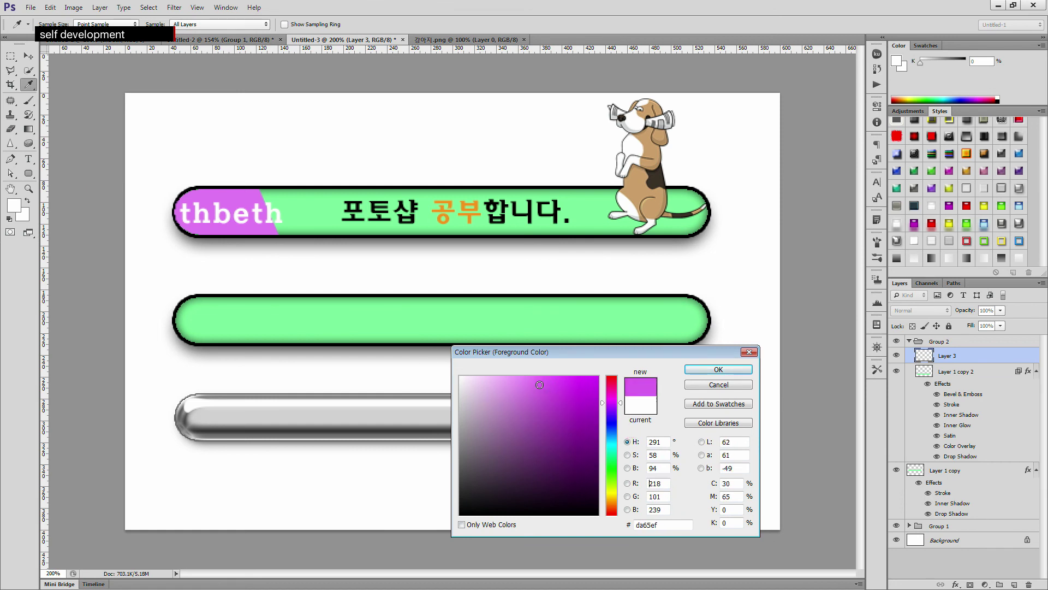
click(749, 353)
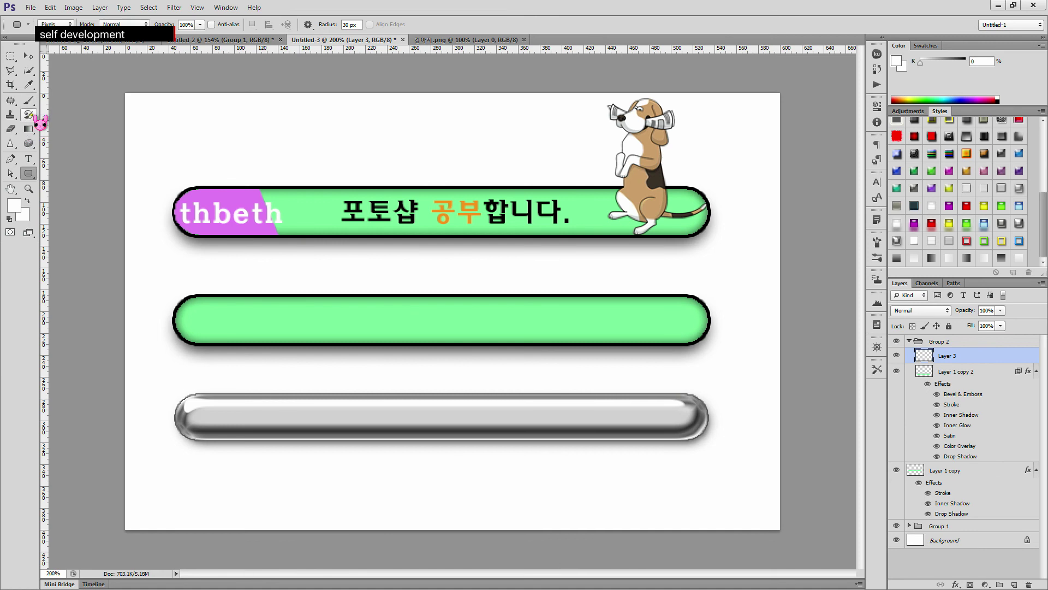
- Sample the purple of the uppermost bar's label as the foreground colour with the Eyedropper tool
click(32, 87)
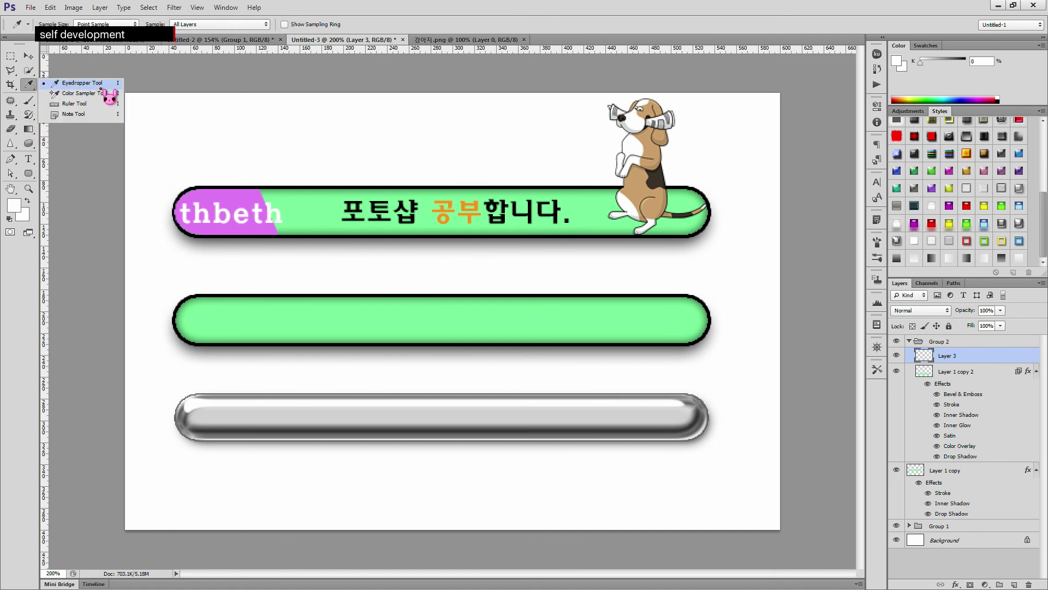
click(98, 84)
click(238, 197)
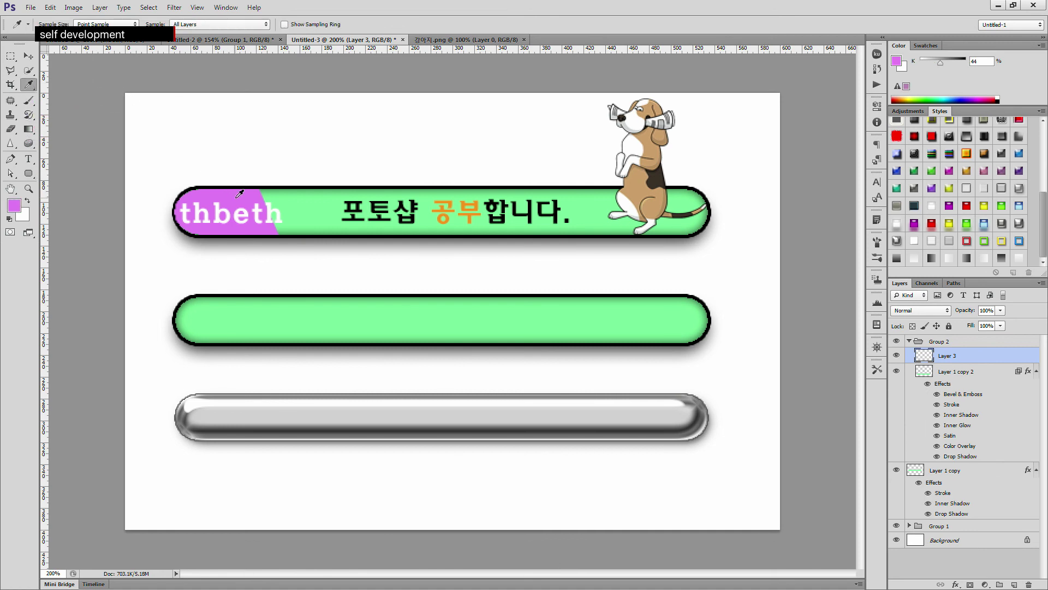
- Draw a purple rounded rectangle the height of the silver bar and fit it over the bar's left end
click(29, 175)
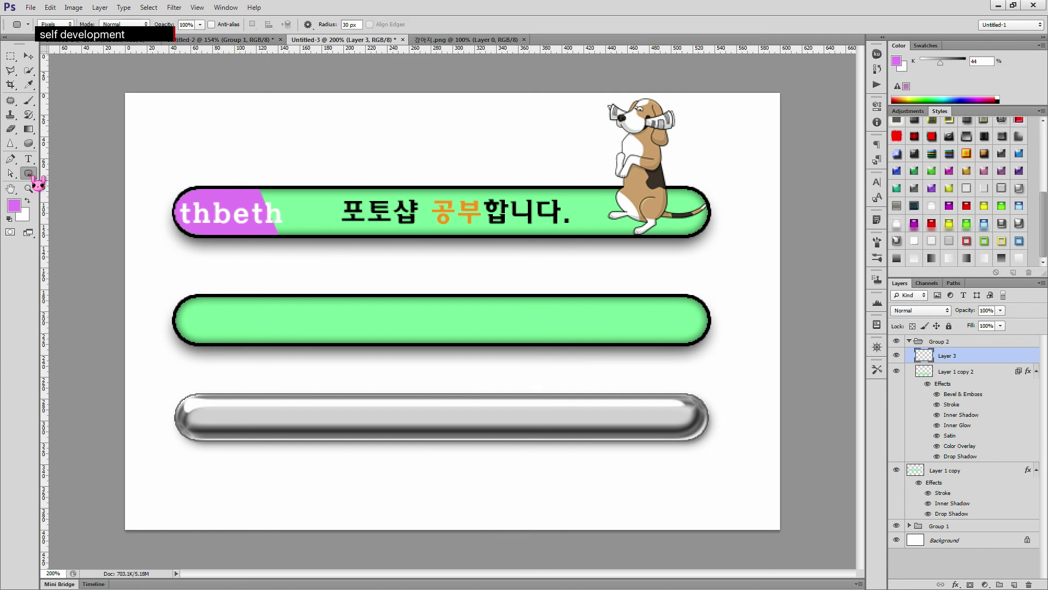
drag(218, 417, 281, 438)
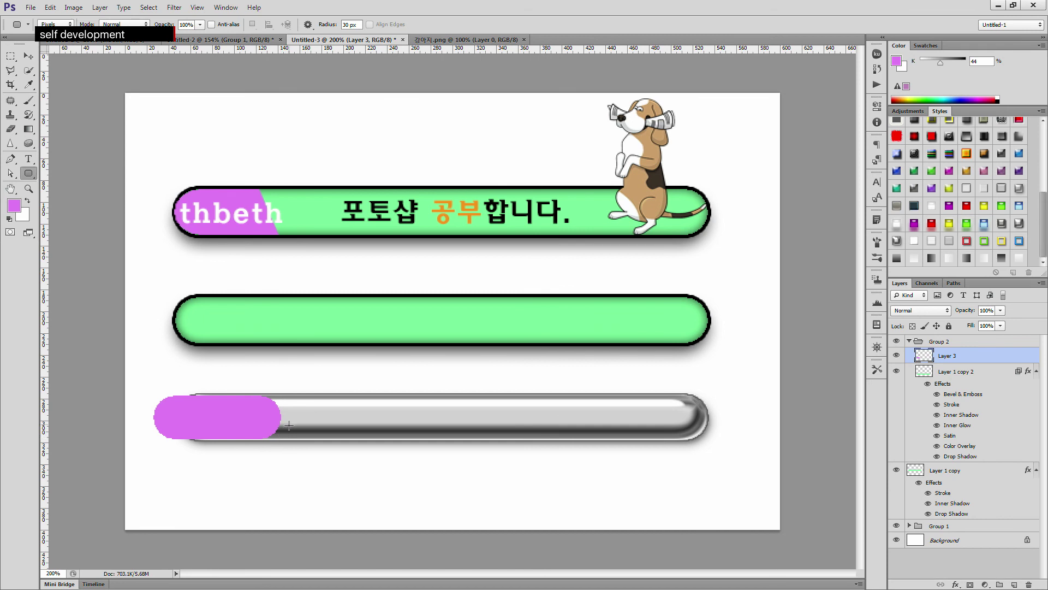
click(28, 56)
drag(282, 437, 306, 441)
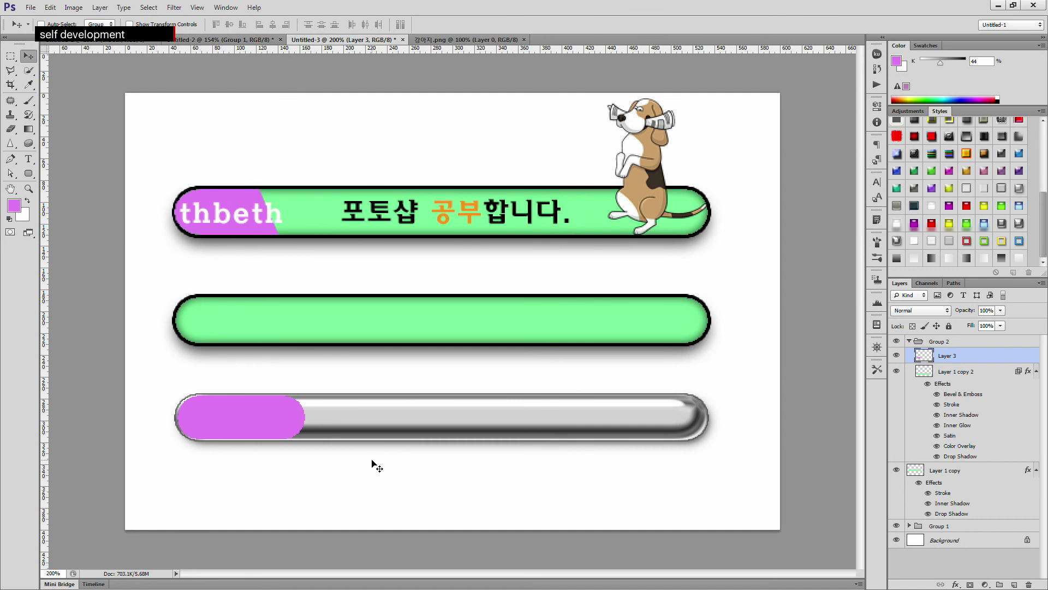
- Cut the purple shape's right end to a slant by deleting a polygonal lasso selection, and clear the selection
click(11, 71)
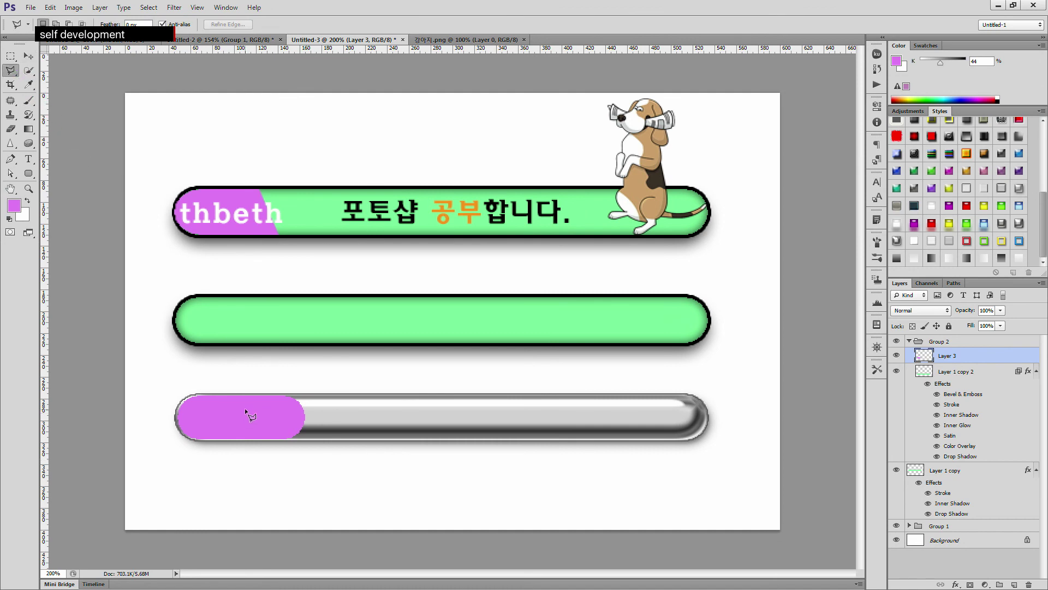
click(260, 384)
click(299, 466)
click(347, 376)
click(261, 384)
key(Delete)
key(ctrl+d)
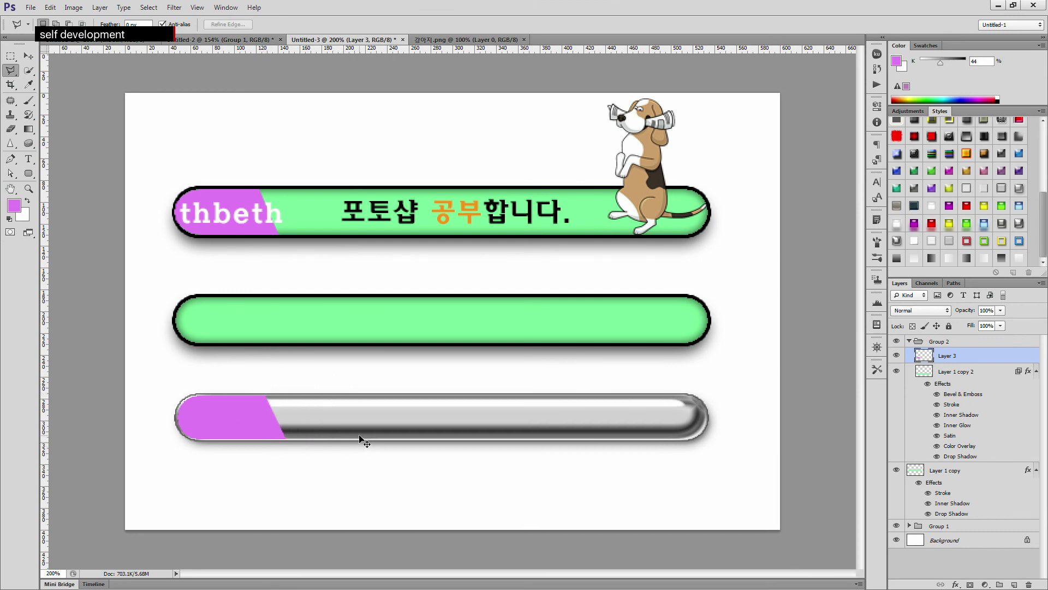
- Add the text "thbeth" in white over the purple label of the silver bar
click(28, 158)
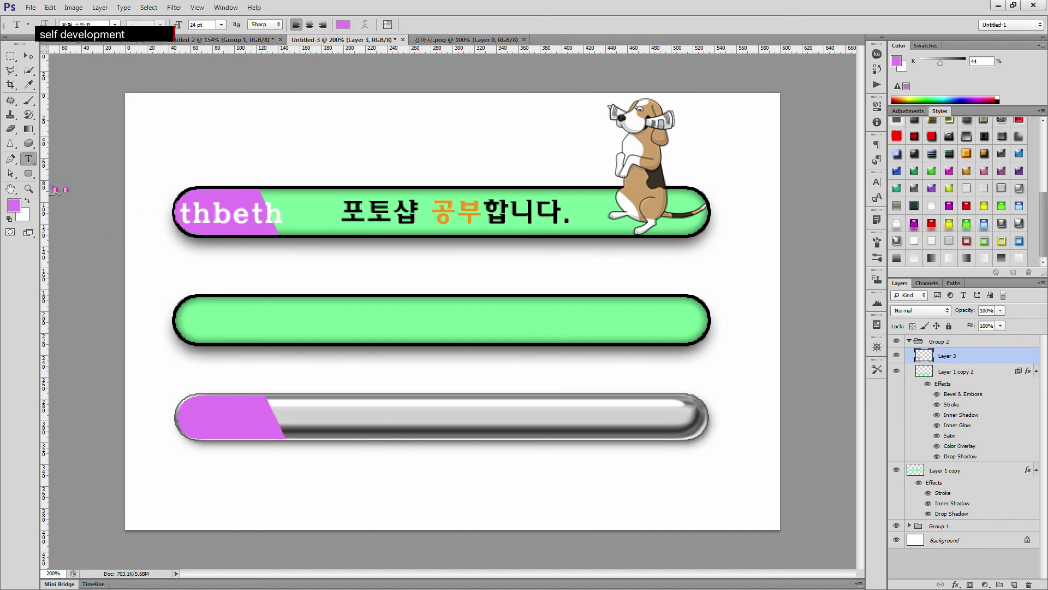
click(189, 412)
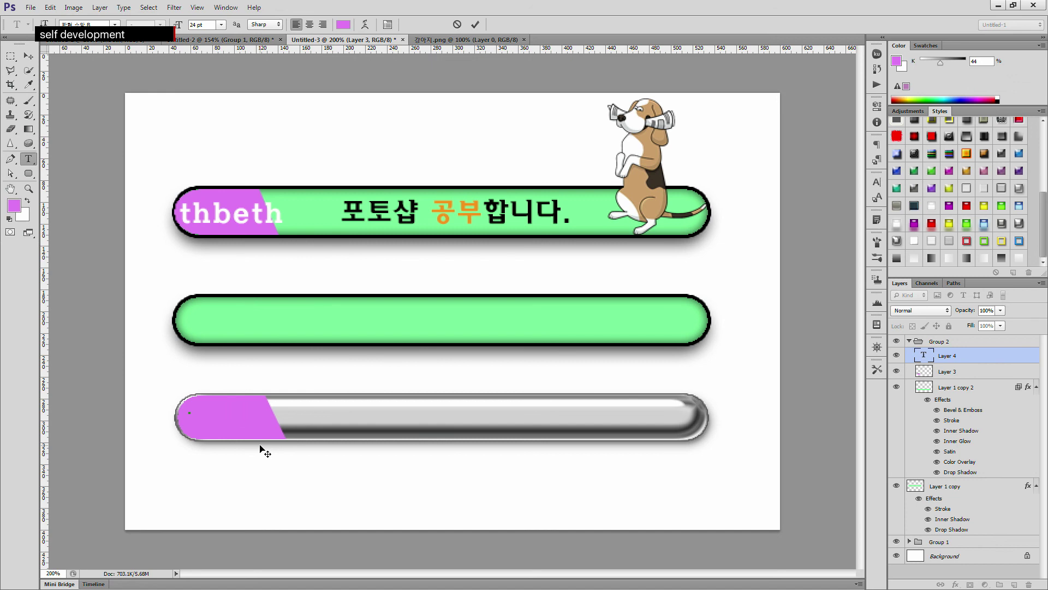
click(16, 205)
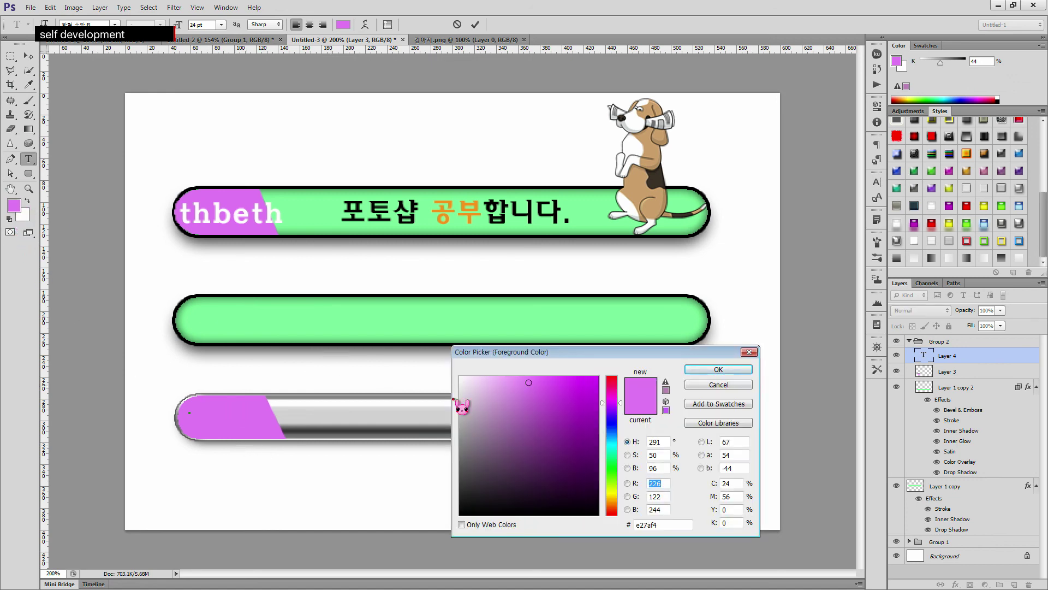
drag(483, 402, 444, 365)
click(709, 371)
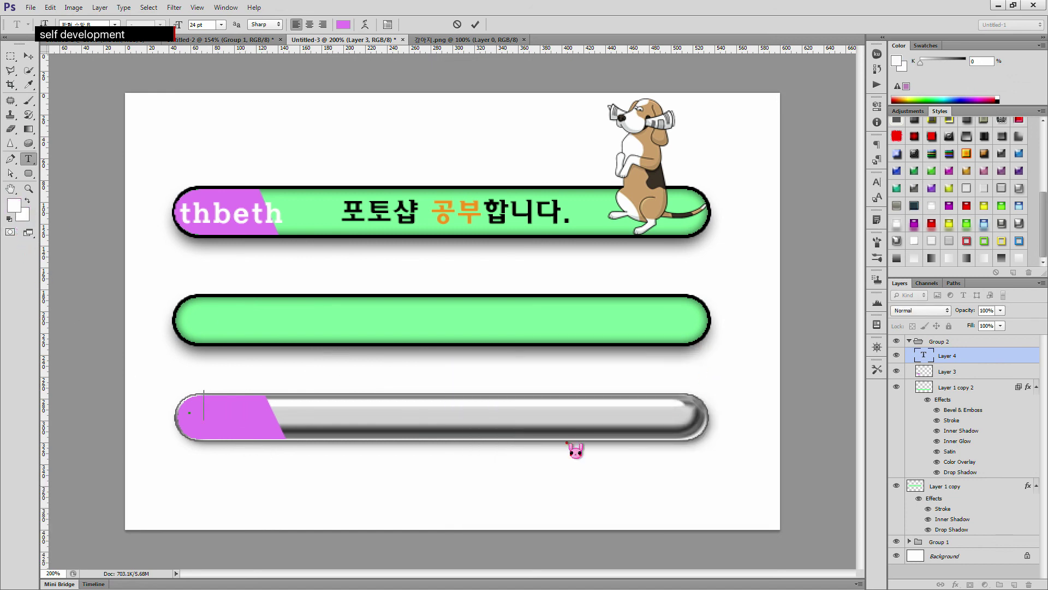
text(thbeth)
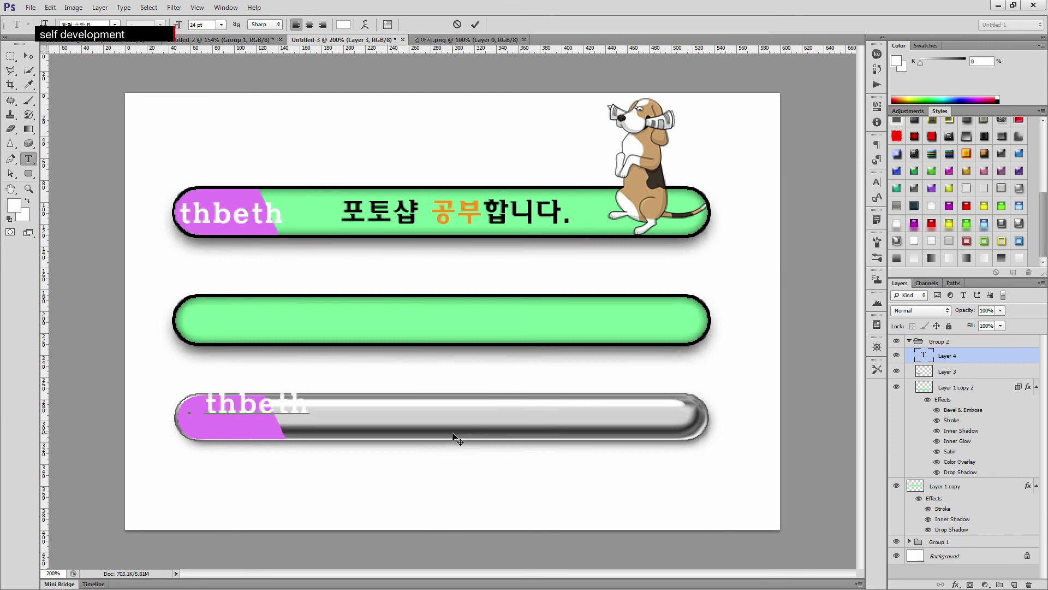
drag(271, 410, 251, 421)
key(ctrl+Return)
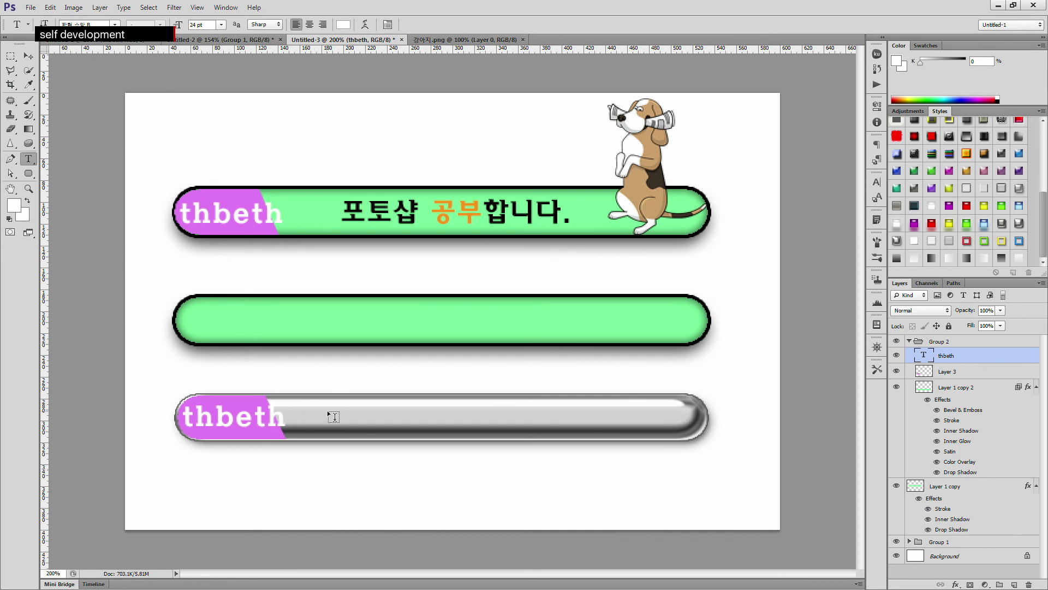
- Set the foreground colour to black with the C, M, Y and K values at 100%
click(14, 206)
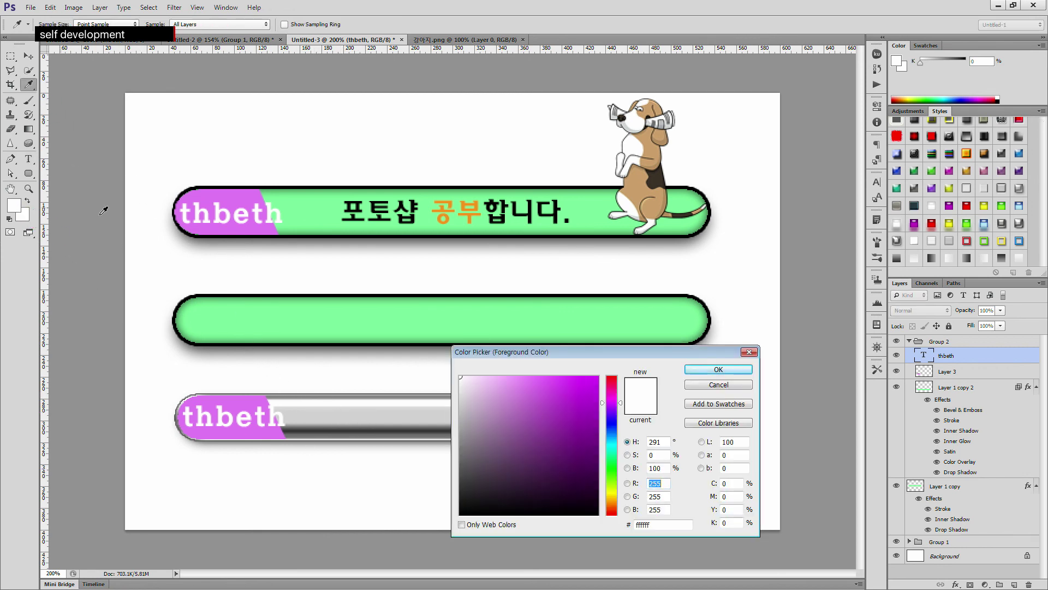
click(529, 420)
click(730, 483)
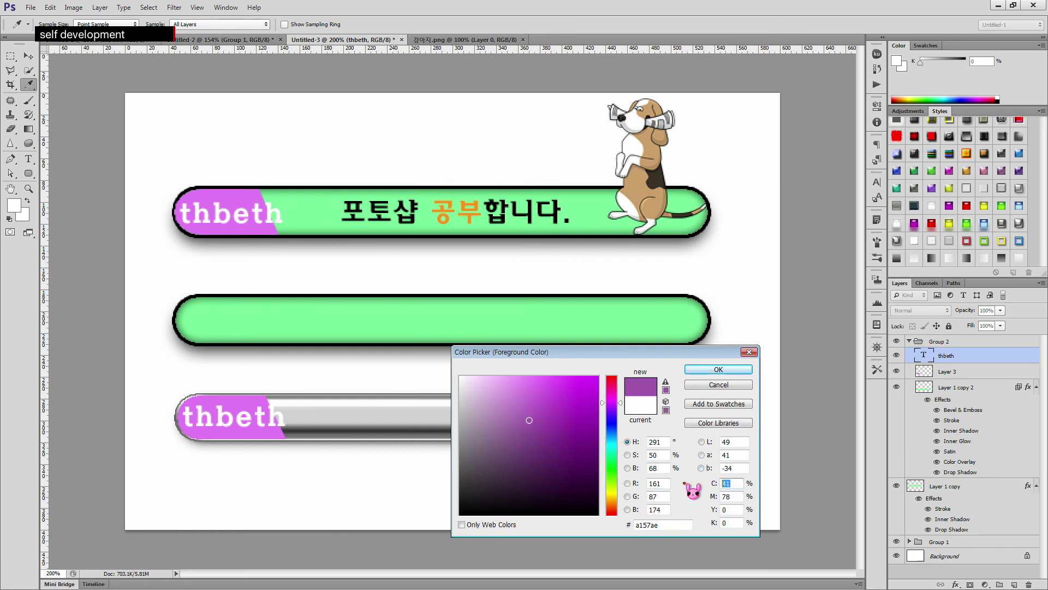
text(100)
text(100)
drag(732, 497, 697, 523)
text(100100)
click(714, 370)
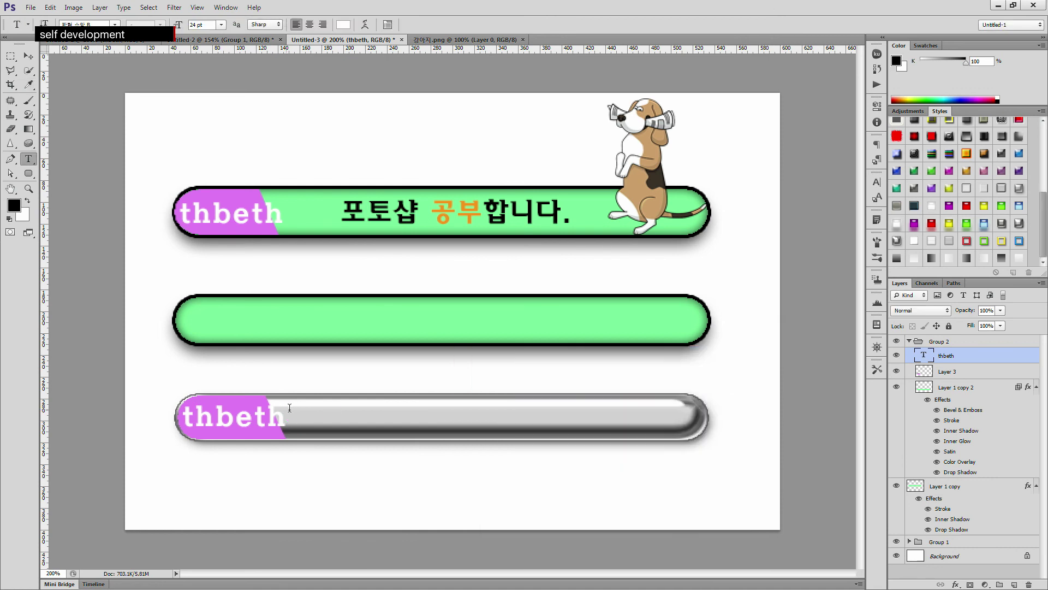
- Add the text "포토샵 공부합시다." on the silver bar, switching the text colour to black (CMYK 100%) after the first word
click(351, 411)
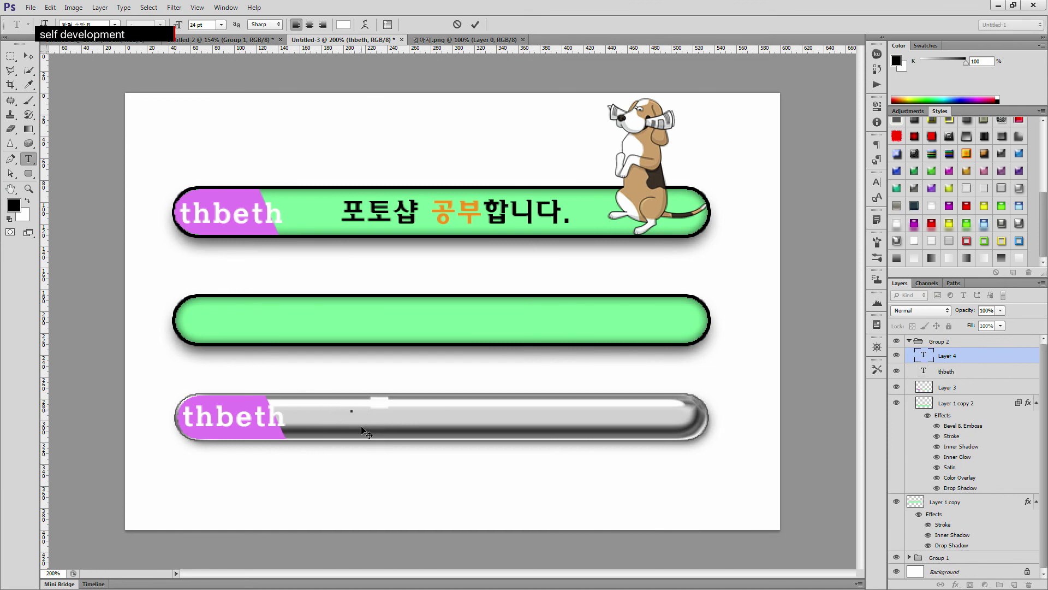
text(포토샵)
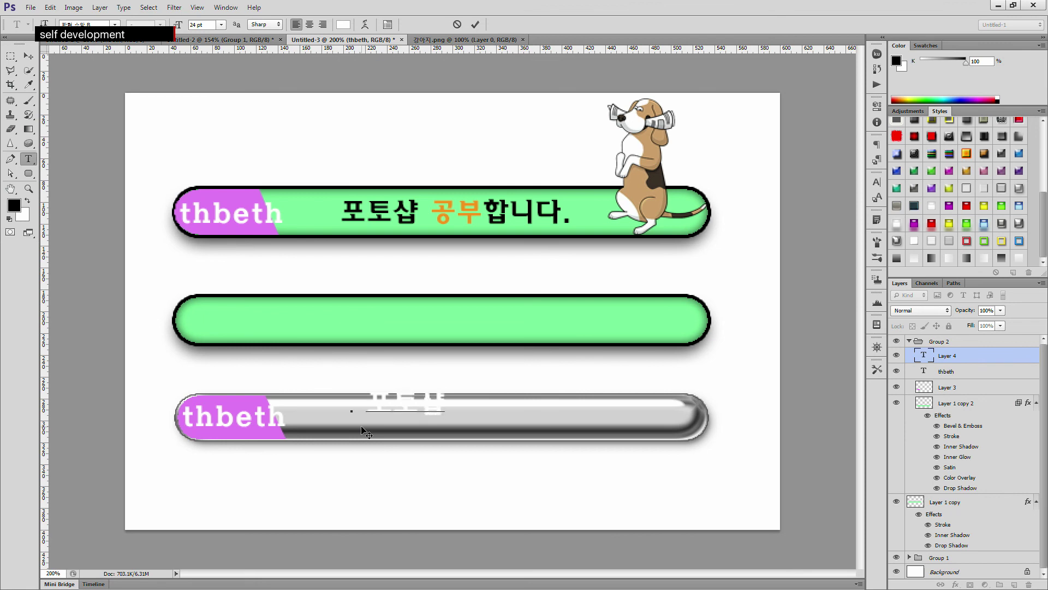
click(344, 25)
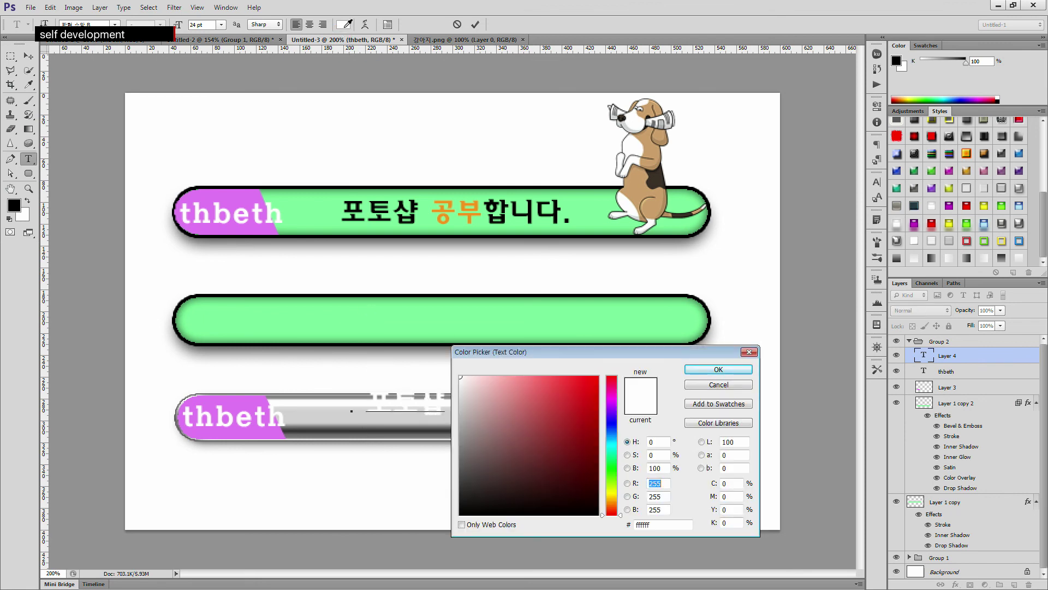
click(729, 484)
text(1)
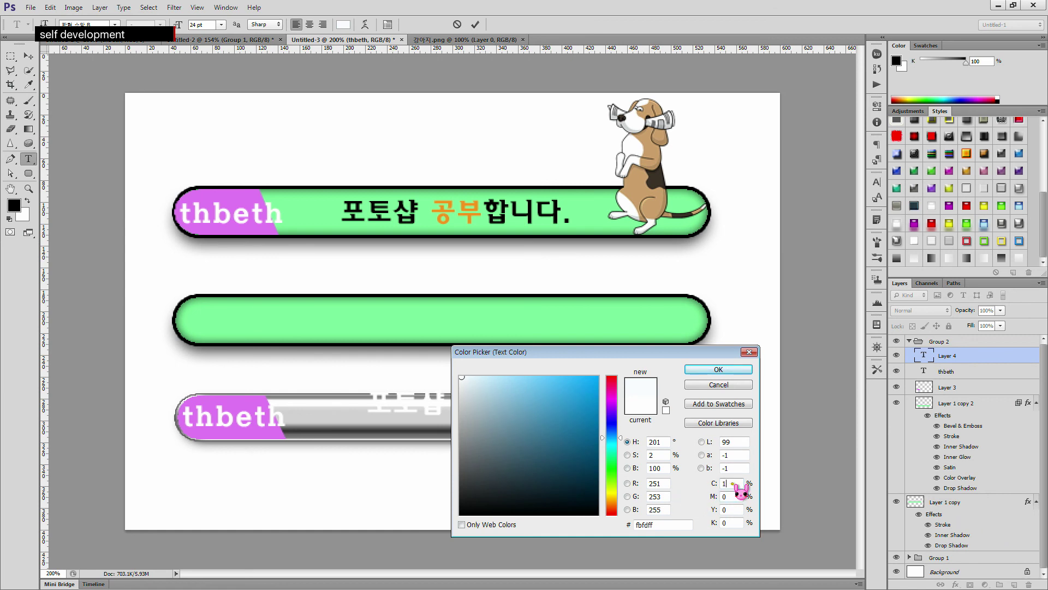
text(00)
drag(731, 496, 694, 509)
text(100100)
click(726, 370)
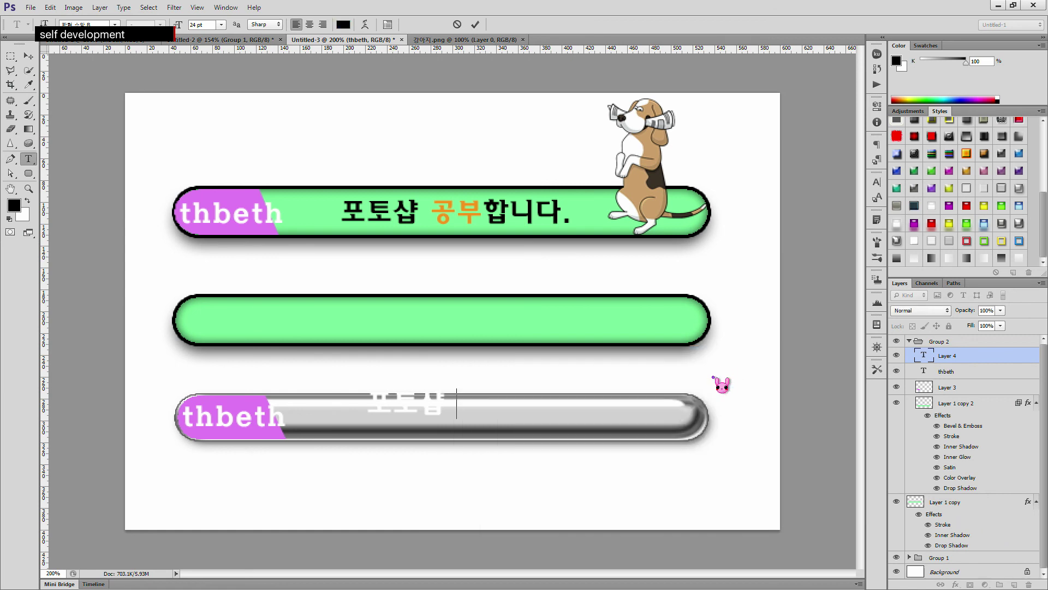
text(공부합시다)
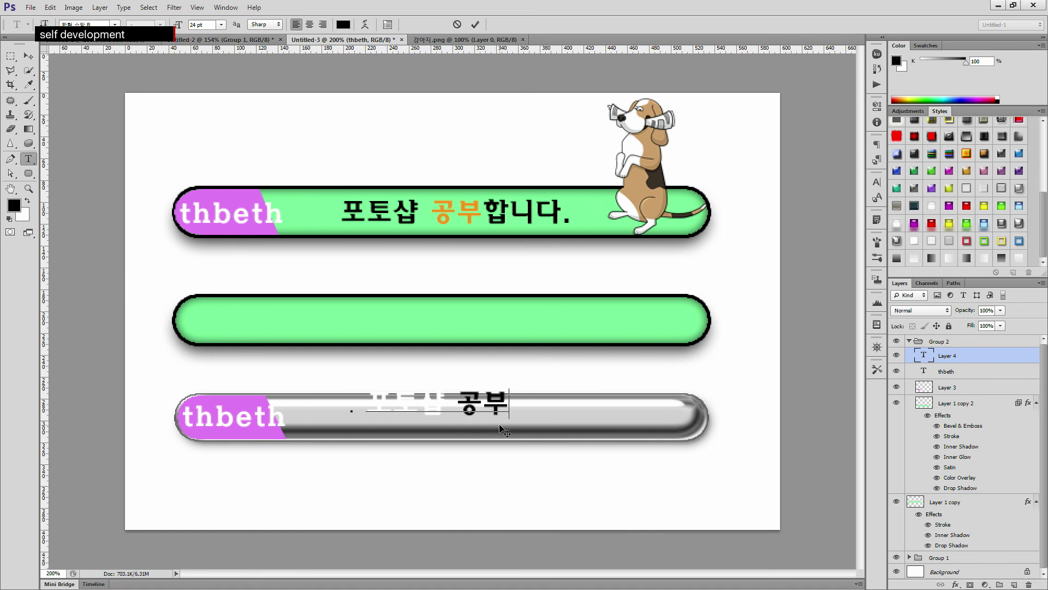
- Recolour the whole "포토샵 공부합시다." text black with C, M, Y and K at 100%, and move it down onto the silver bar
key(ctrl+a)
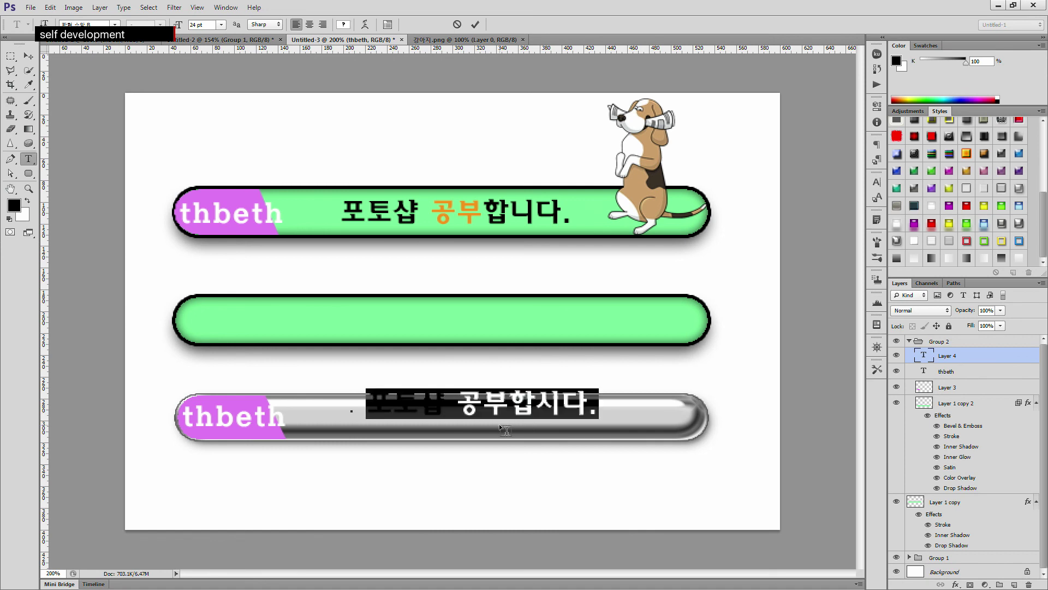
click(344, 25)
drag(734, 484, 686, 480)
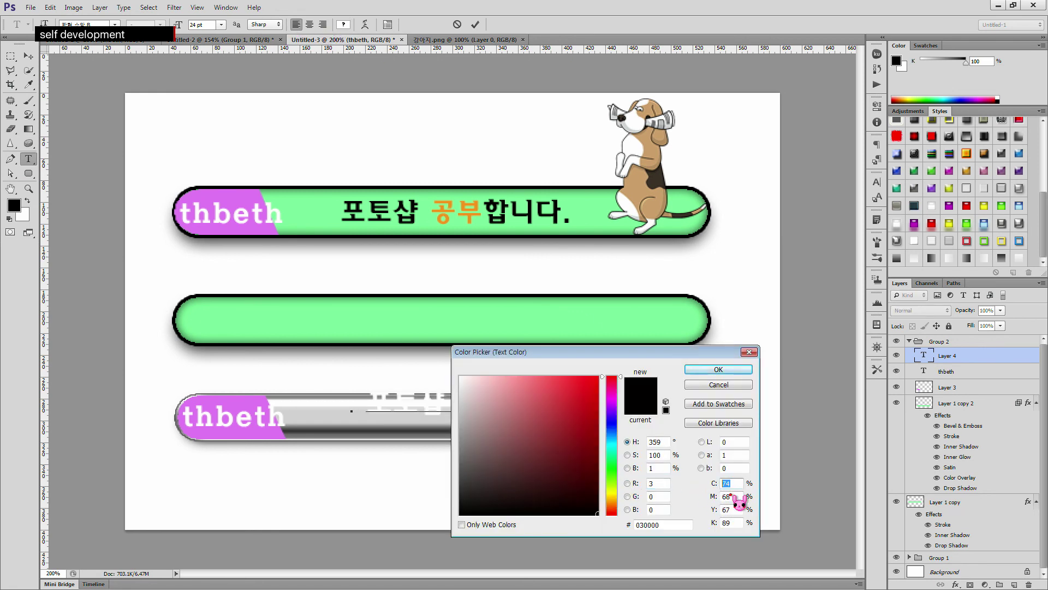
text(100)
key(Tab)
text(100)
key(Tab)
text(100)
drag(735, 524, 704, 524)
text(100)
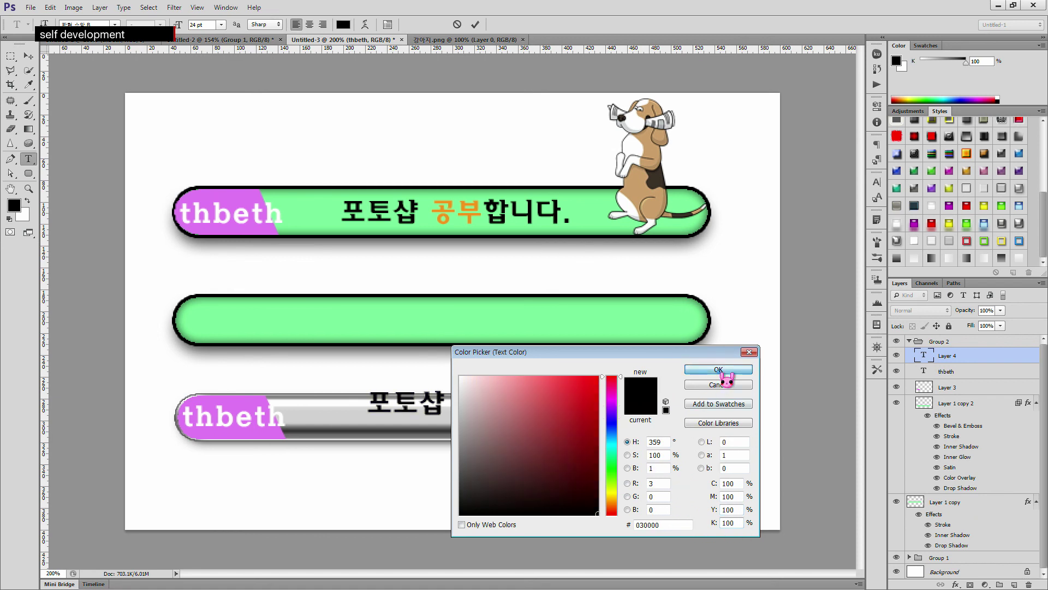
click(716, 370)
mouse_move(493, 411)
mouse_down()
mouse_move(482, 420)
mouse_move(491, 414)
mouse_up()
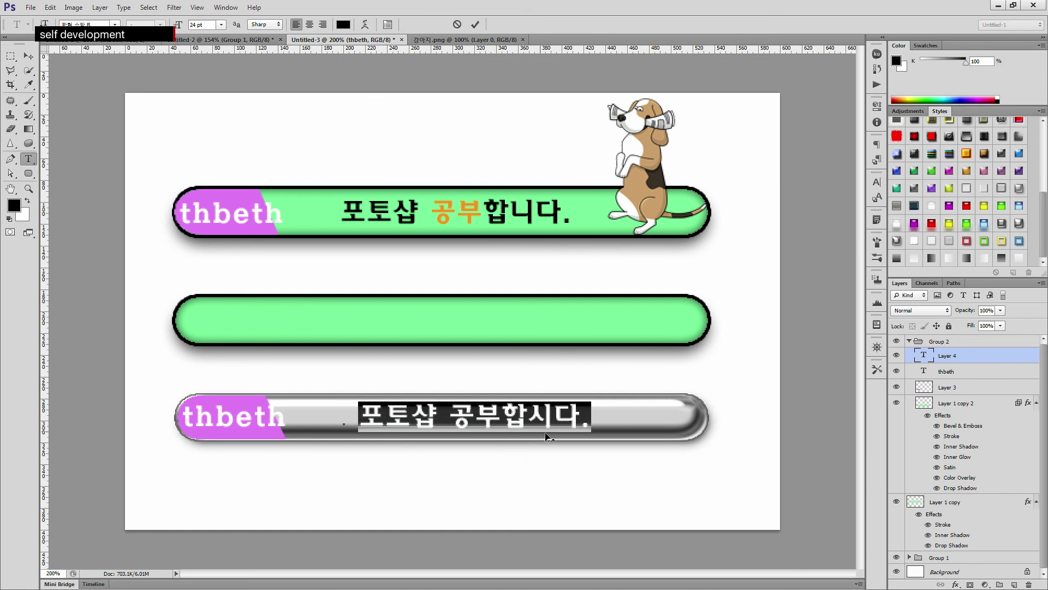
- Select the whole text on the silver bar and set its colour to white (ffffff)
click(583, 411)
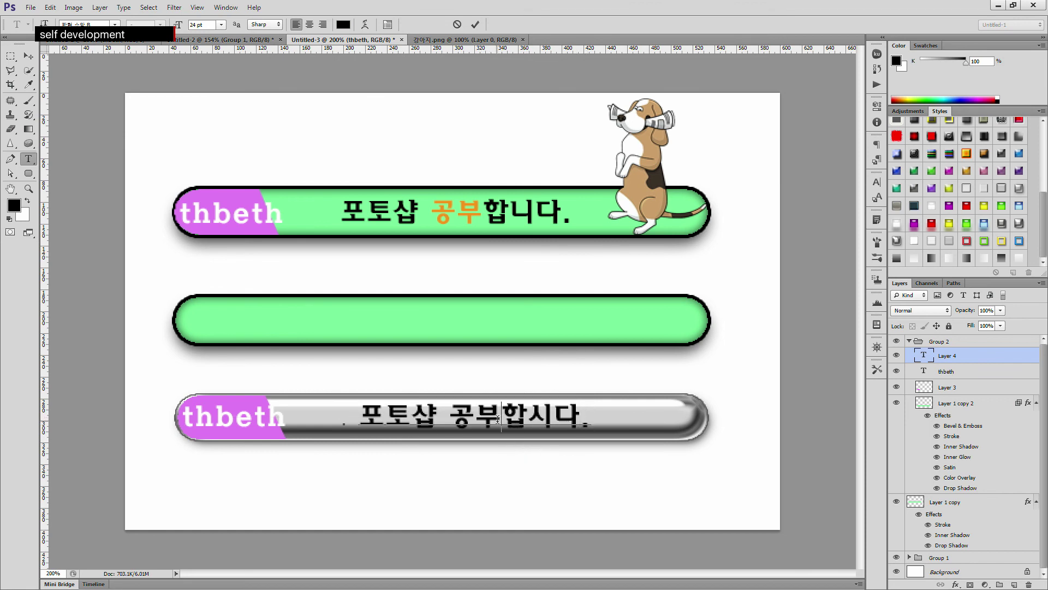
drag(592, 418, 342, 418)
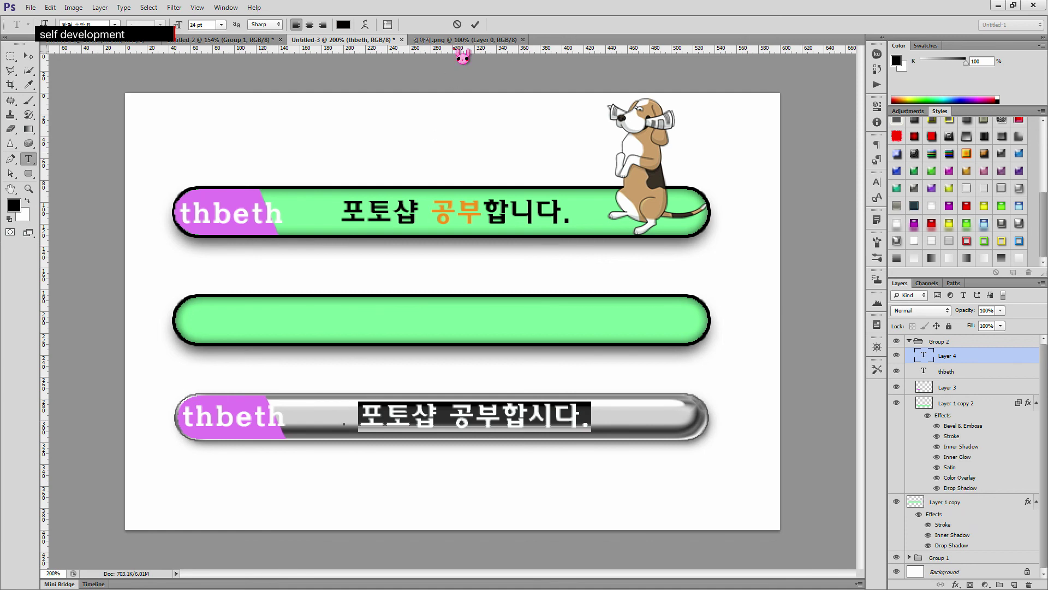
click(343, 24)
drag(474, 389, 458, 375)
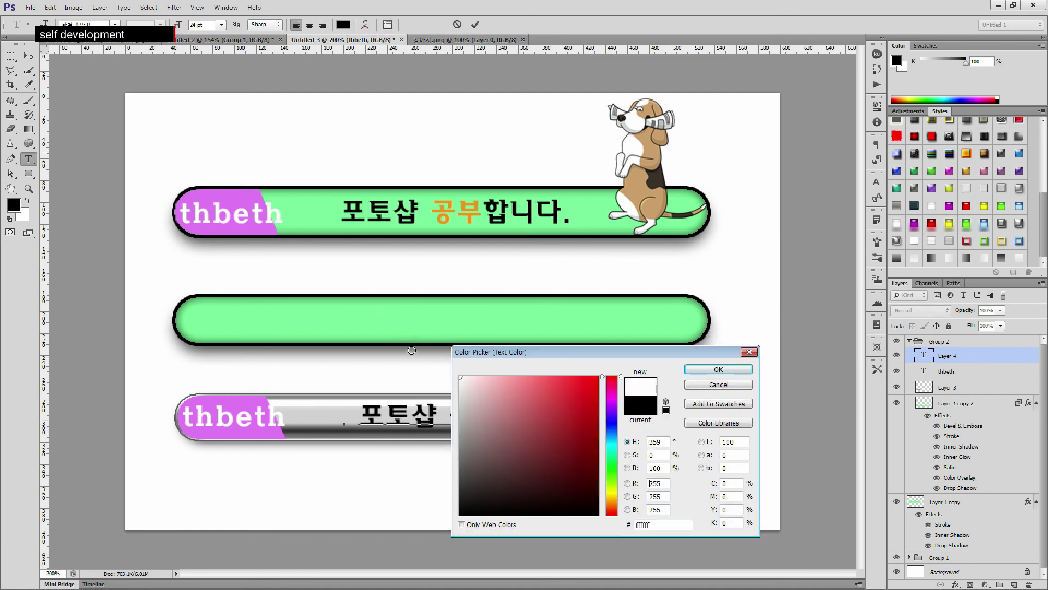
- Try violet-blue (4723cb) and red (C 0, M 100, Y 100, K 0) as the colour of the silver bar's text
click(612, 418)
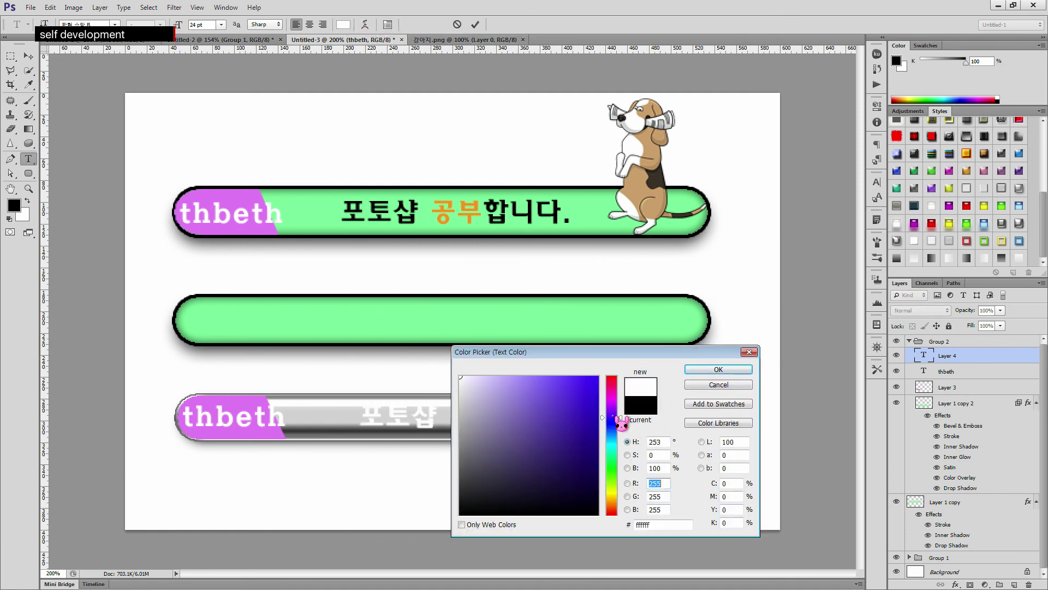
click(574, 404)
drag(619, 352, 775, 317)
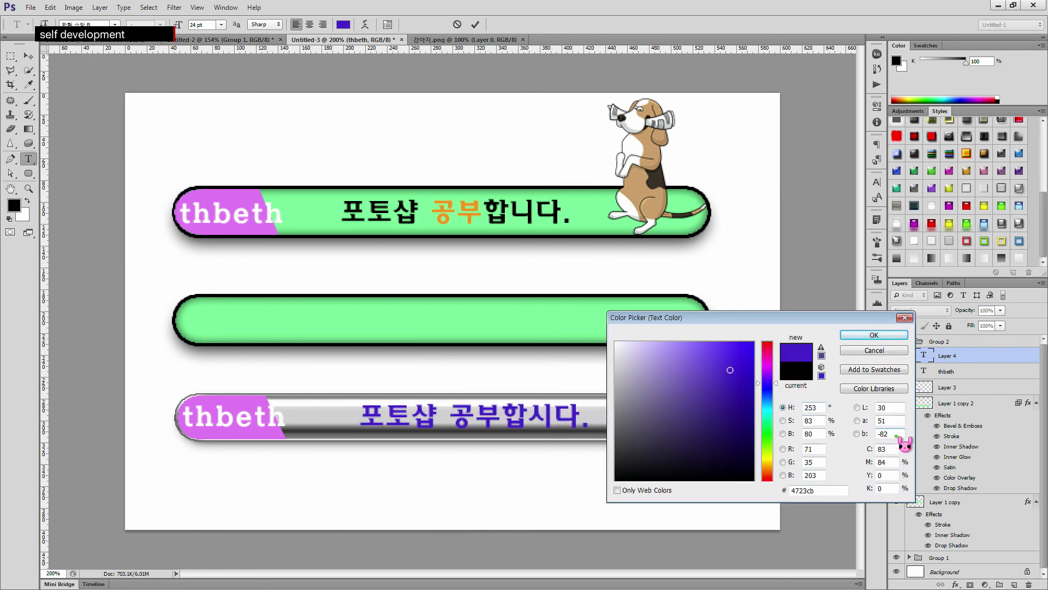
text(0)
text(0)
drag(889, 450, 858, 474)
click(892, 464)
text(1001000)
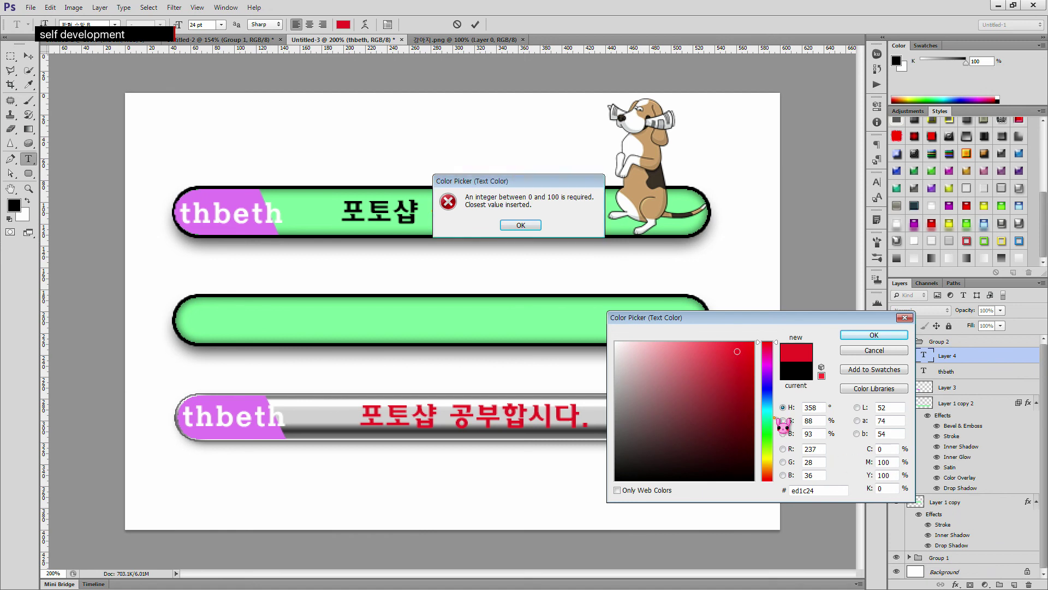
key(Return)
- Try orange and yellow for the text by setting magenta to 50% and 0%
drag(894, 462, 808, 462)
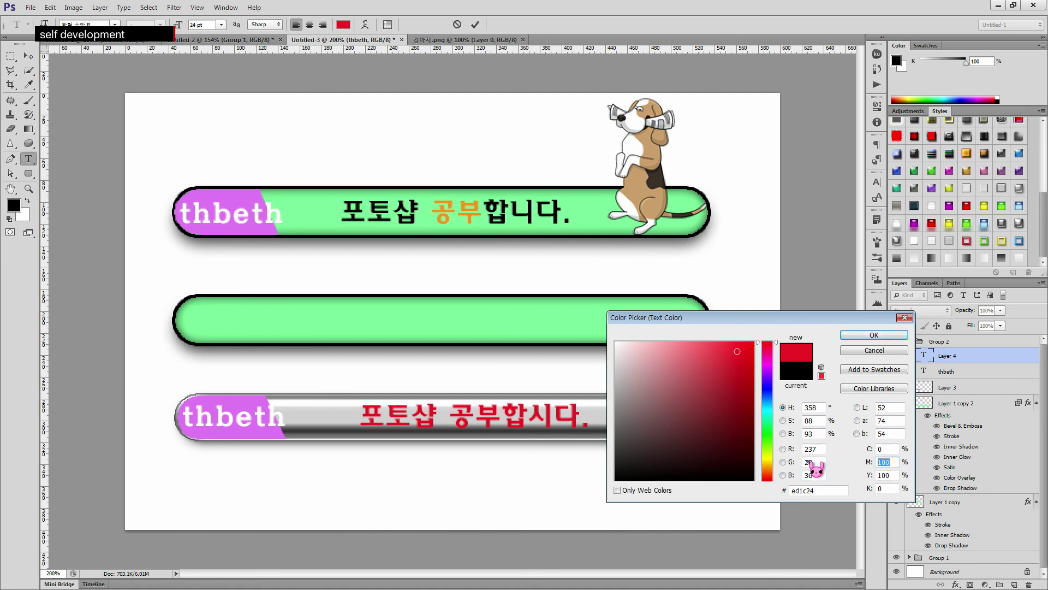
text(50)
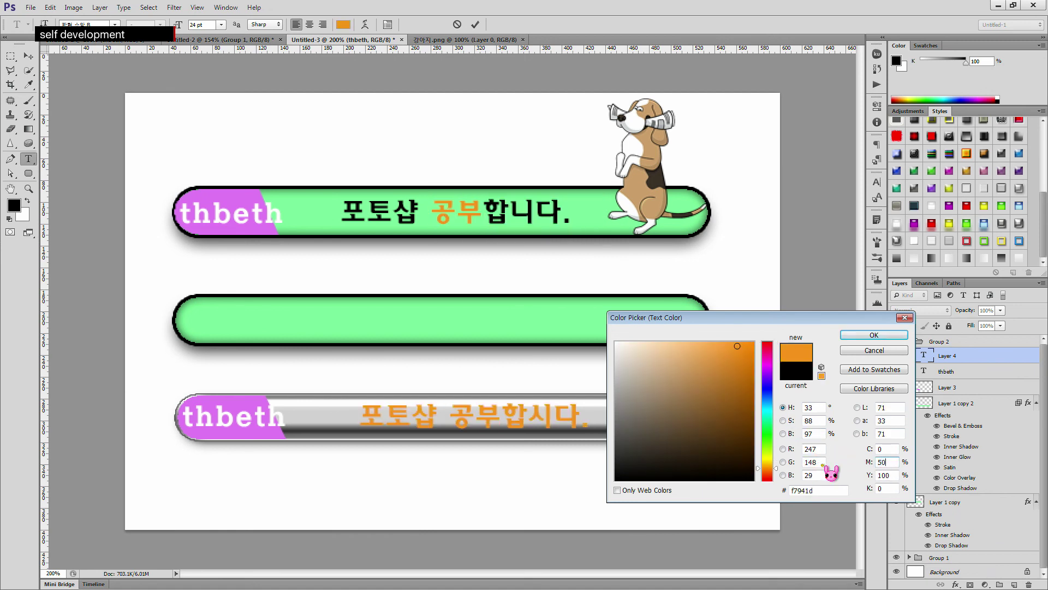
drag(888, 464, 863, 464)
text(0)
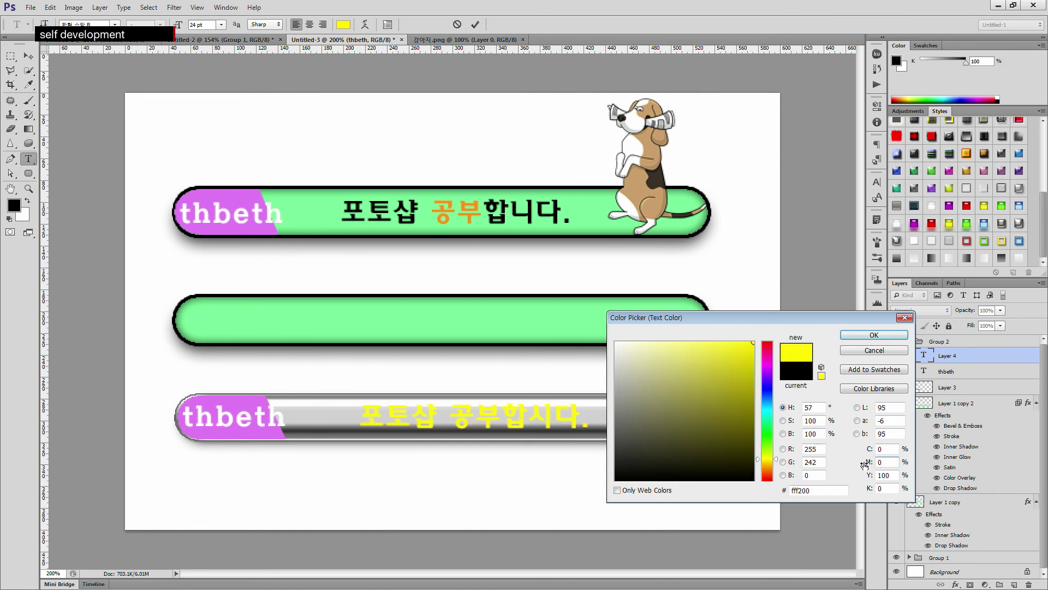
- Try green and navy for the text by setting cyan to 100%, magenta to 100% and yellow to 0%
text(100)
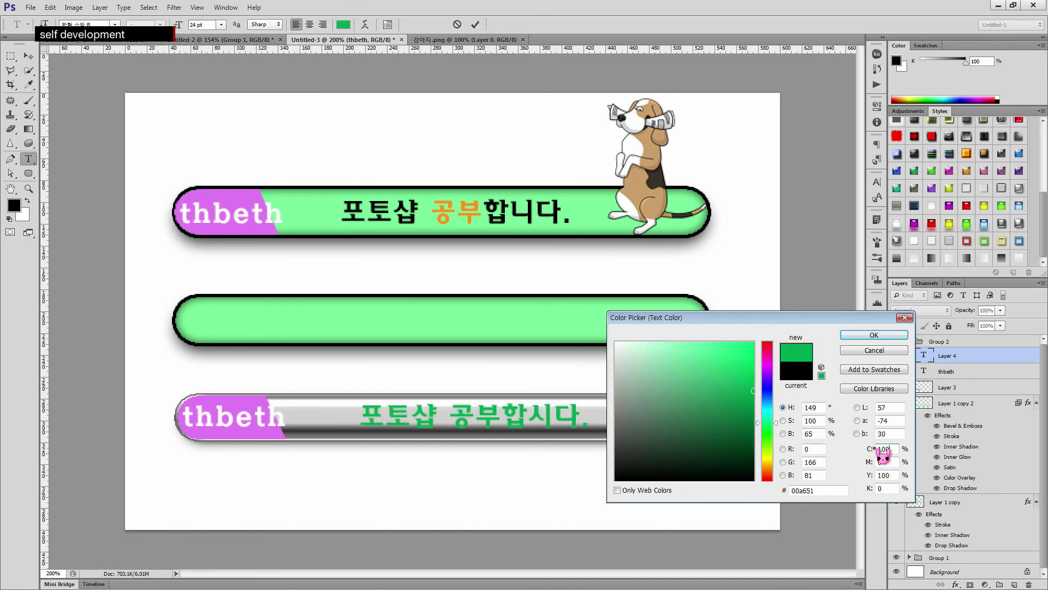
drag(893, 463, 853, 459)
text(100)
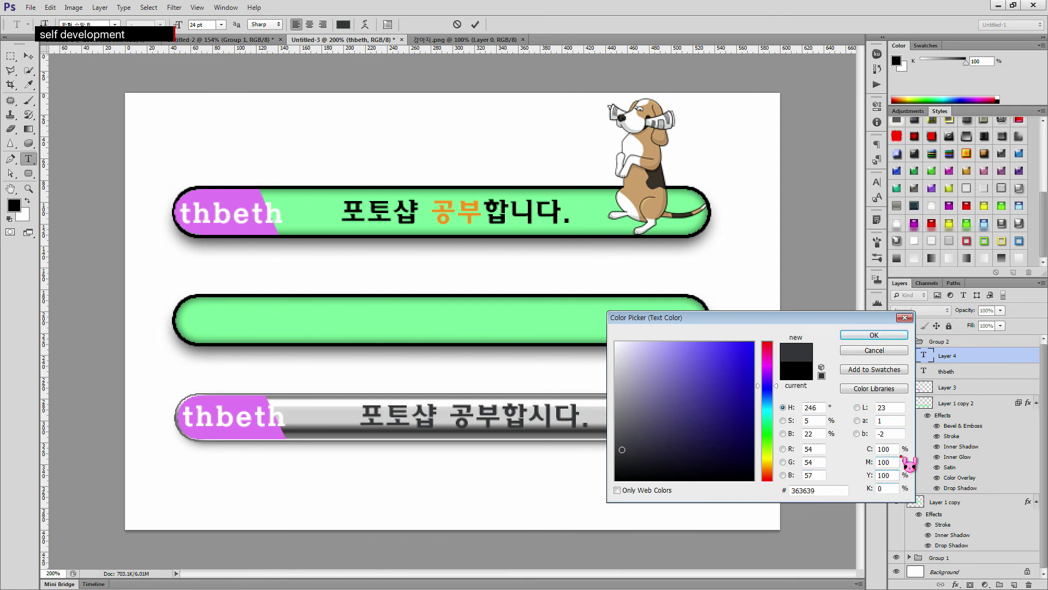
text(0)
click(531, 226)
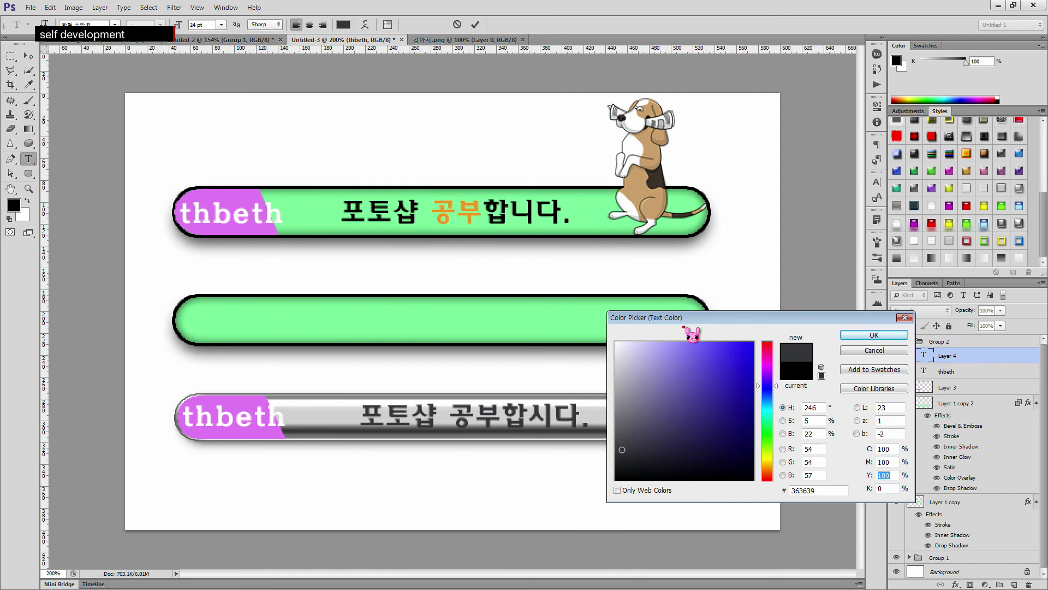
text(0)
click(899, 462)
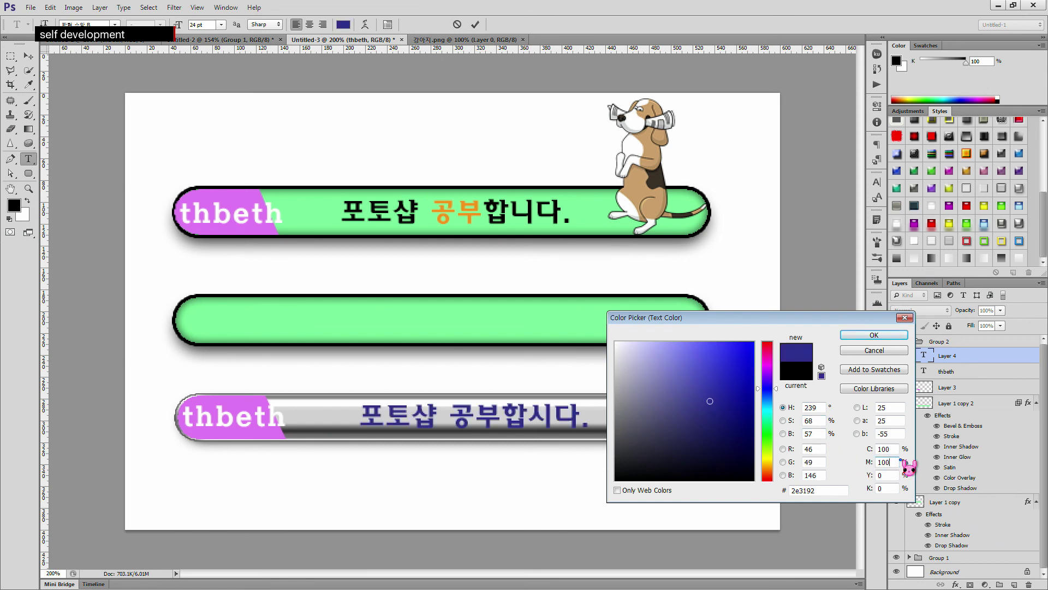
- Try turquoise (30c6cf) for the silver bar's text, and settle on white (ffffff)
click(776, 433)
drag(776, 433, 774, 409)
mouse_move(727, 375)
mouse_down()
mouse_move(721, 347)
mouse_move(753, 345)
mouse_move(722, 368)
mouse_up()
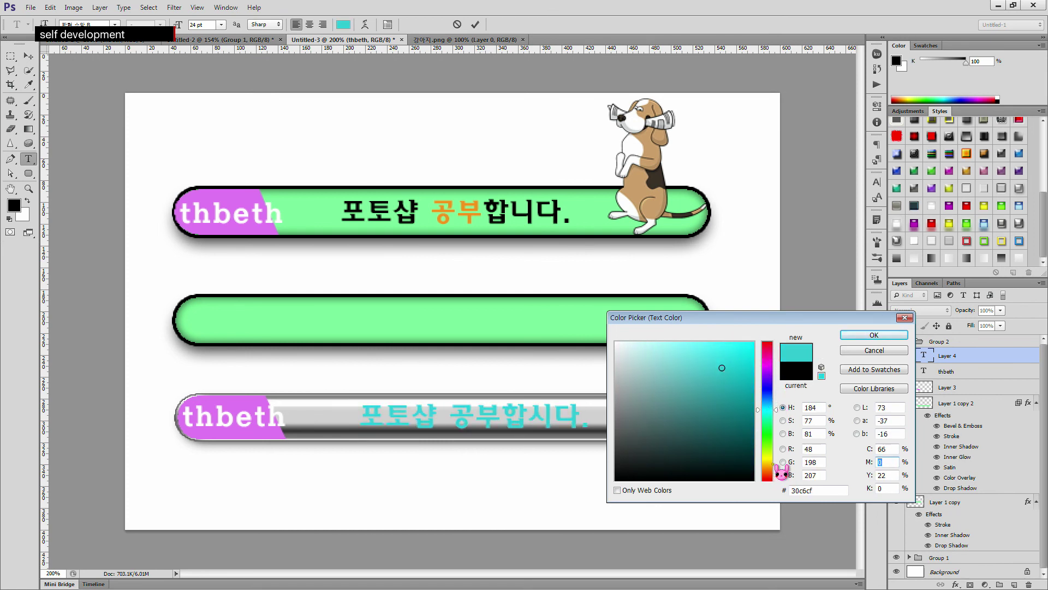
click(774, 462)
mouse_move(752, 413)
mouse_down()
mouse_move(616, 339)
mouse_move(627, 353)
mouse_move(571, 309)
mouse_up()
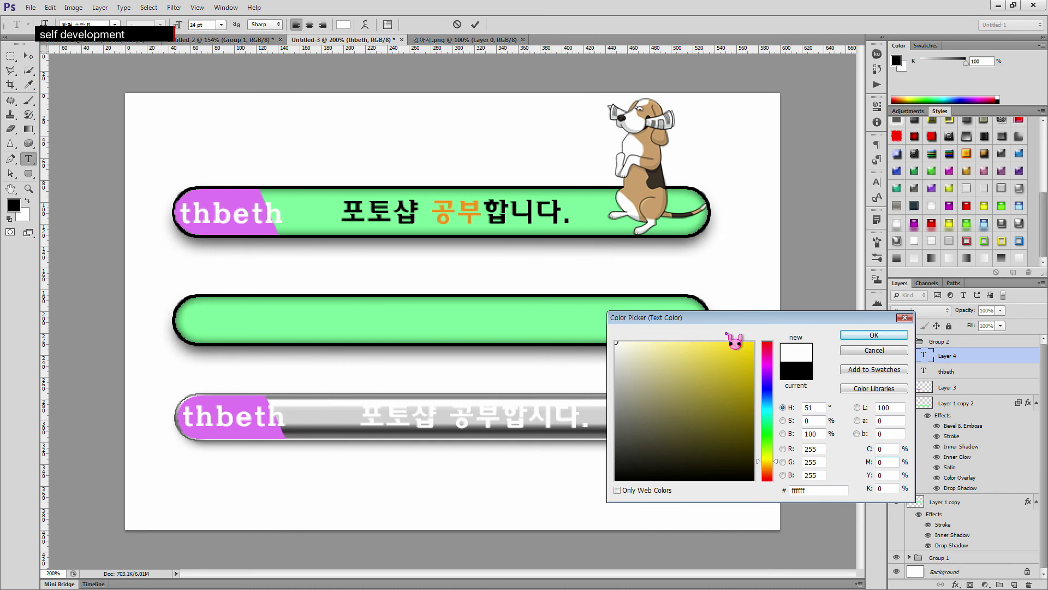
click(872, 334)
- Colour the word "공부" on the silver bar red (C 0, M 100, Y 100, K 0) and commit the text
click(514, 411)
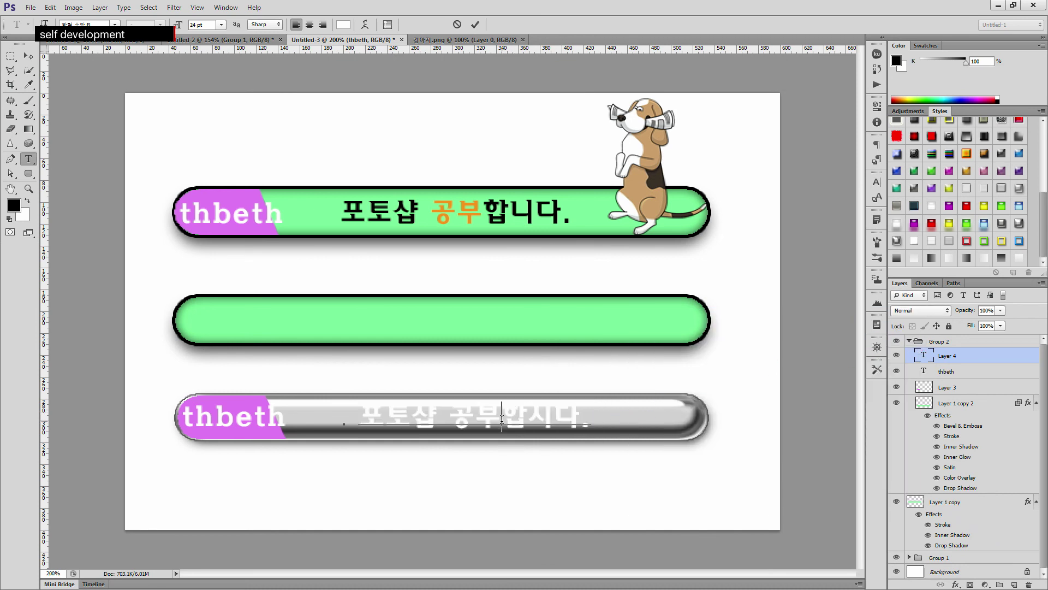
drag(502, 419, 457, 416)
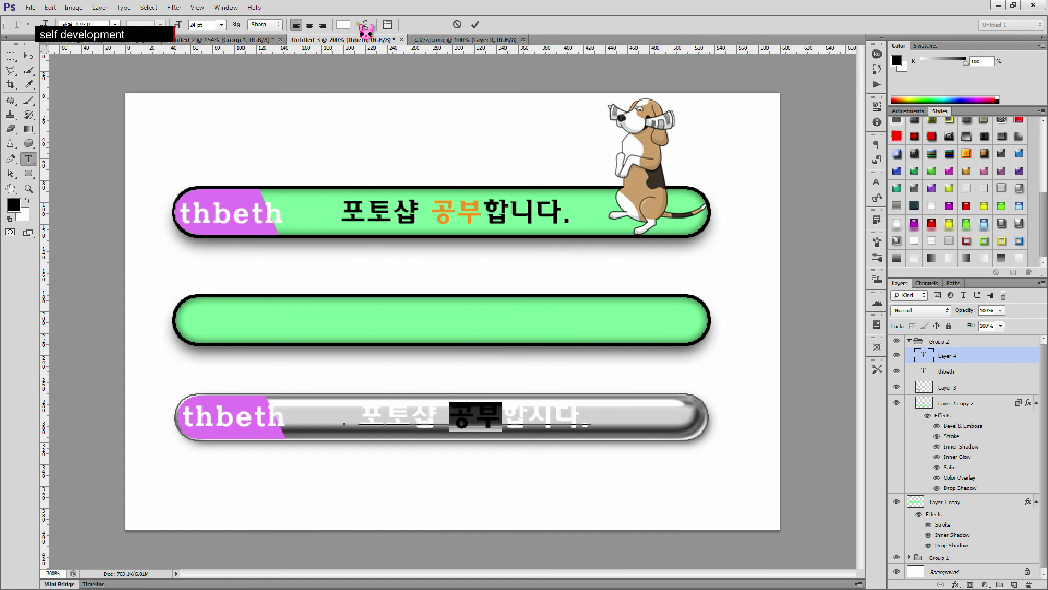
click(343, 25)
click(753, 343)
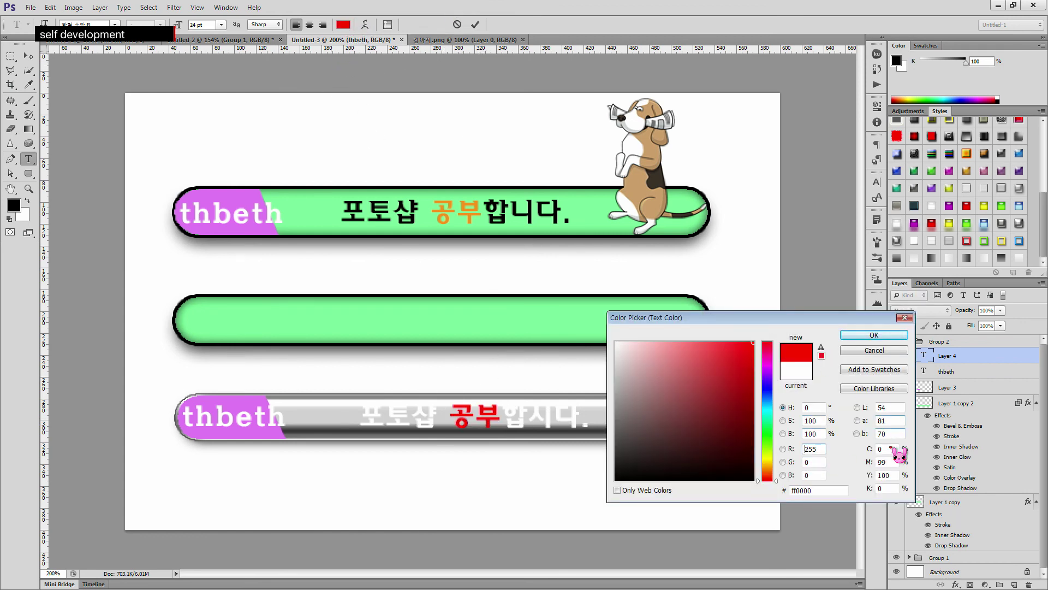
drag(890, 464, 818, 457)
text(100)
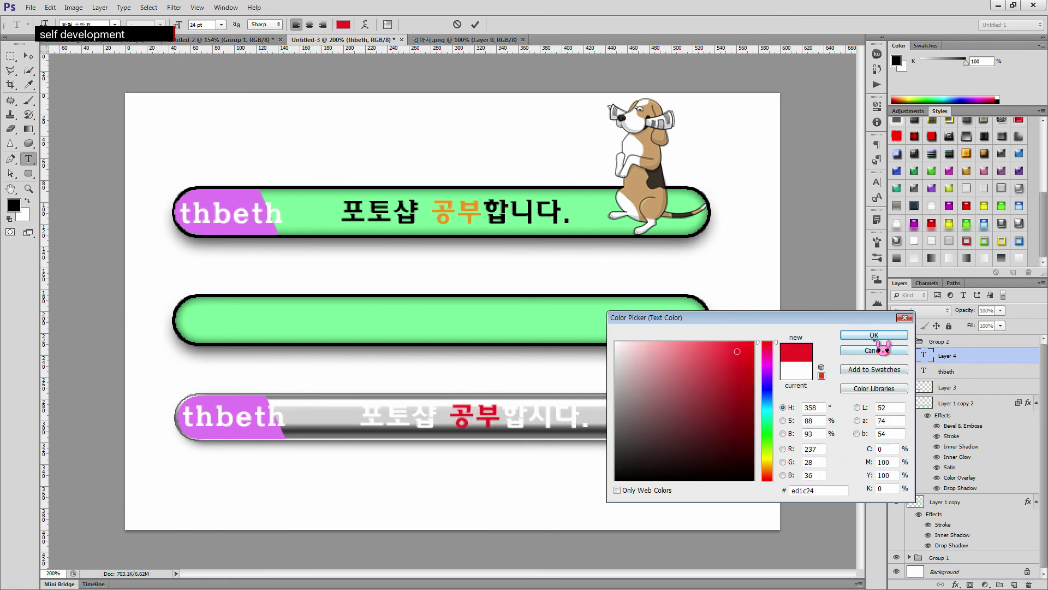
click(874, 335)
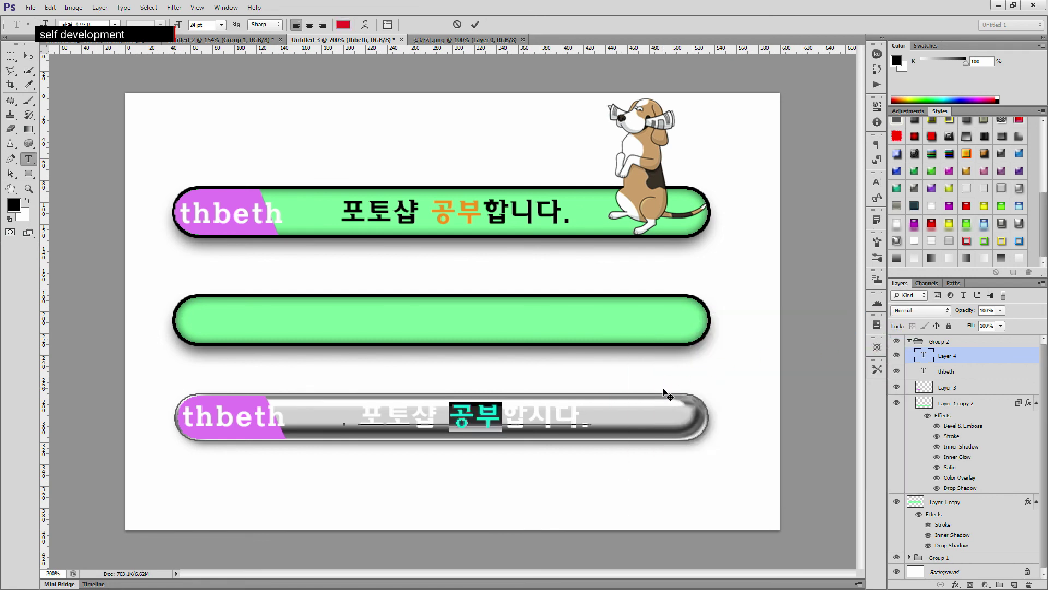
key(ctrl+Return)
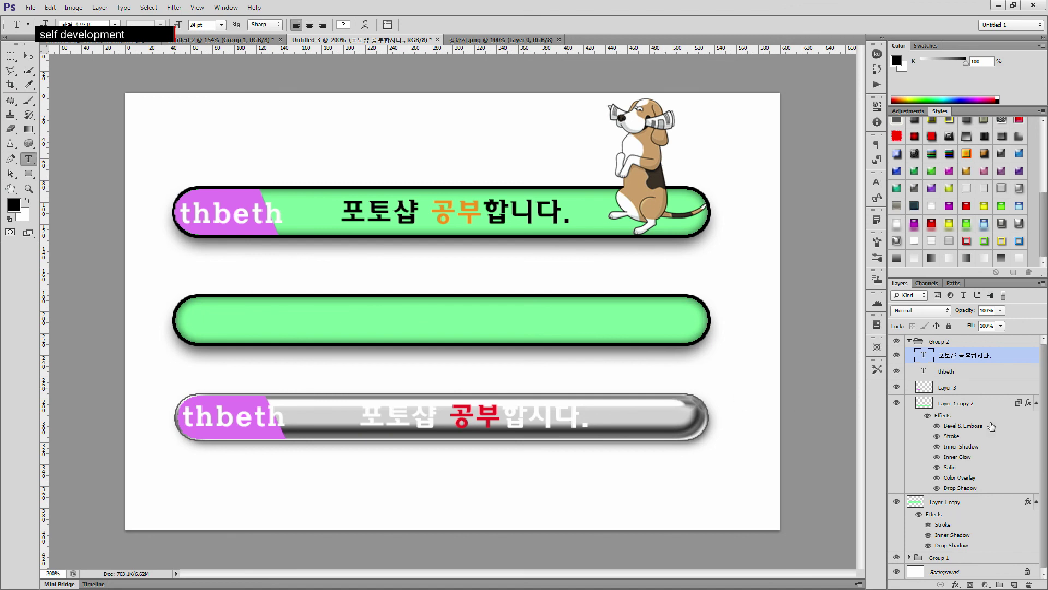
- Collapse Group 2 and deselect all layers
click(911, 341)
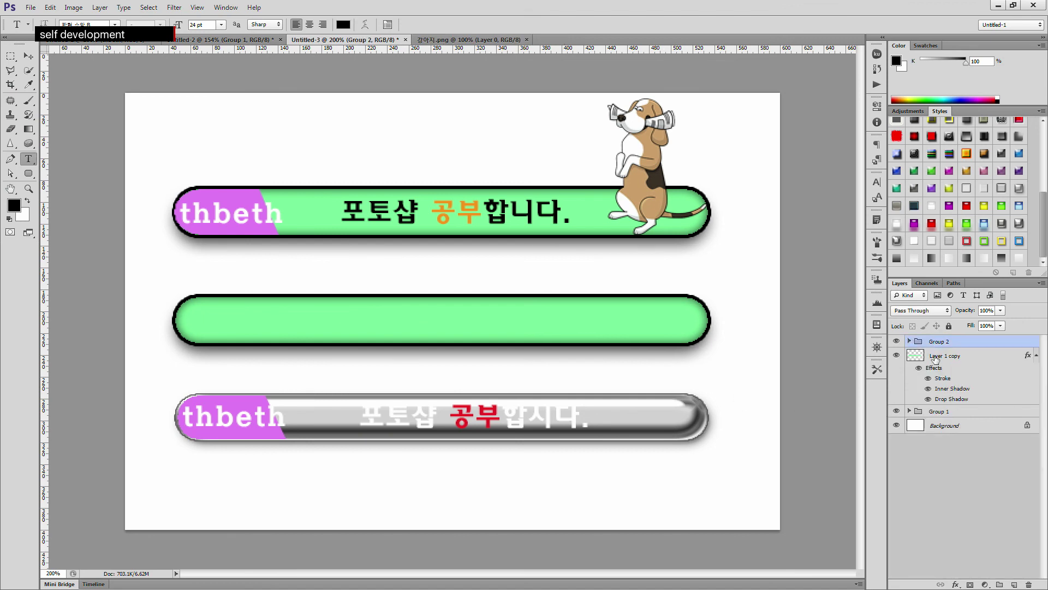
click(955, 510)
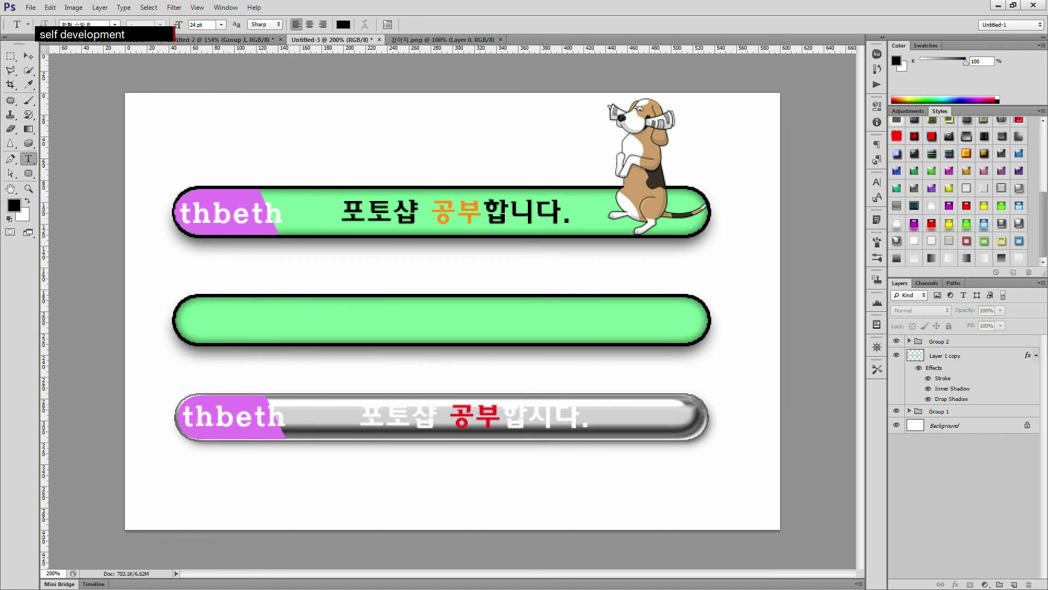